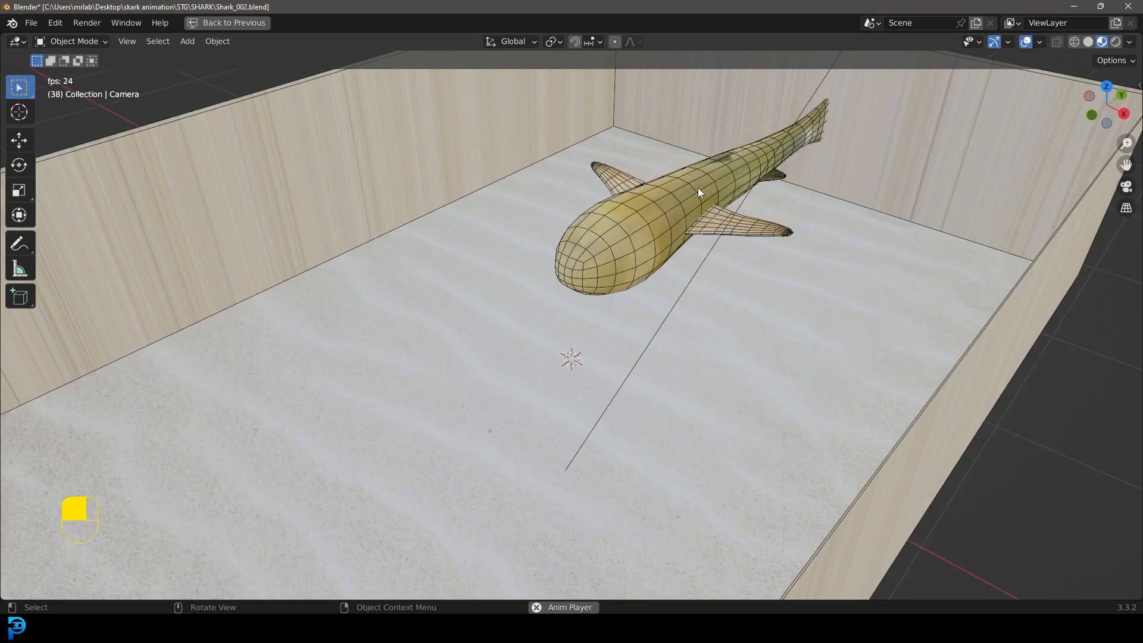
# - Preview the finished shark animation from the top and through the camera
pyautogui.press('space')
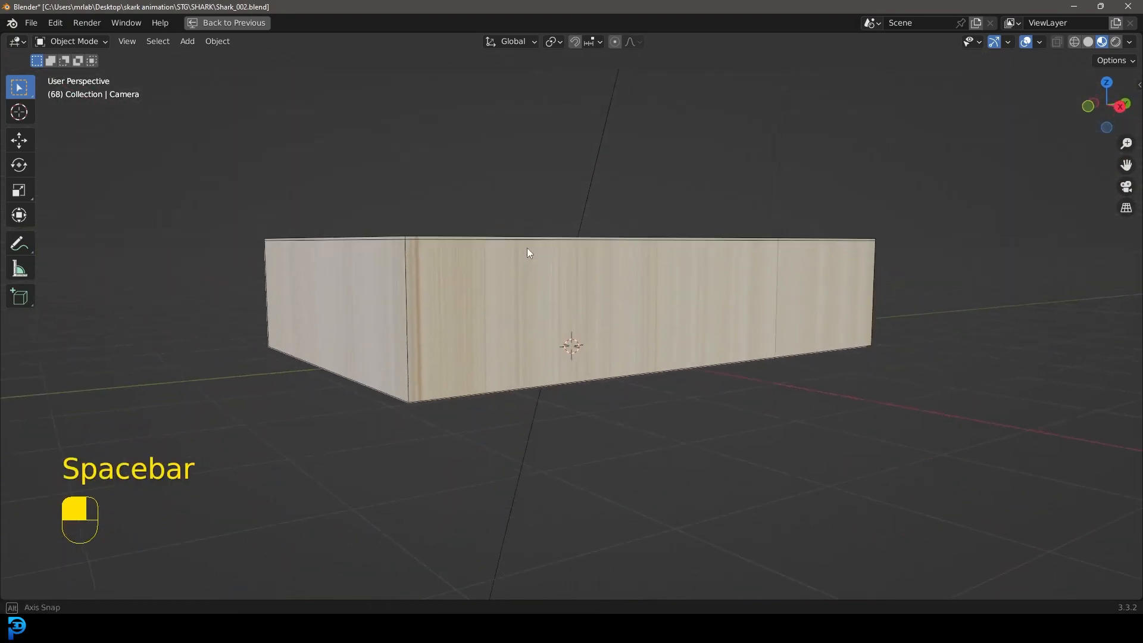
pyautogui.press('KP_7')
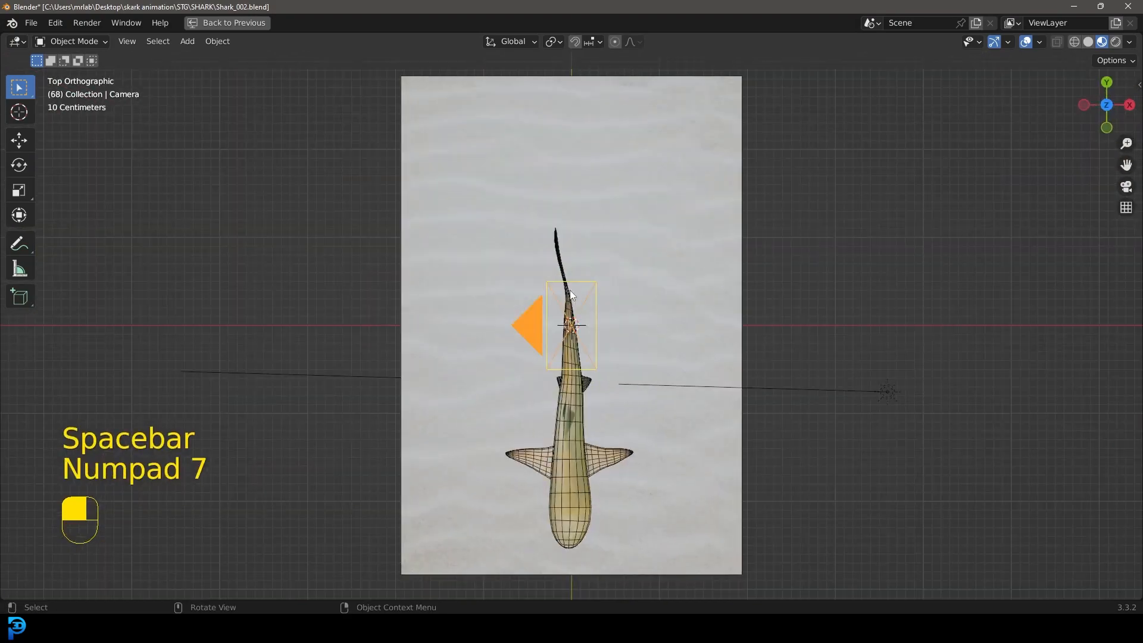
pyautogui.press('KP_0')
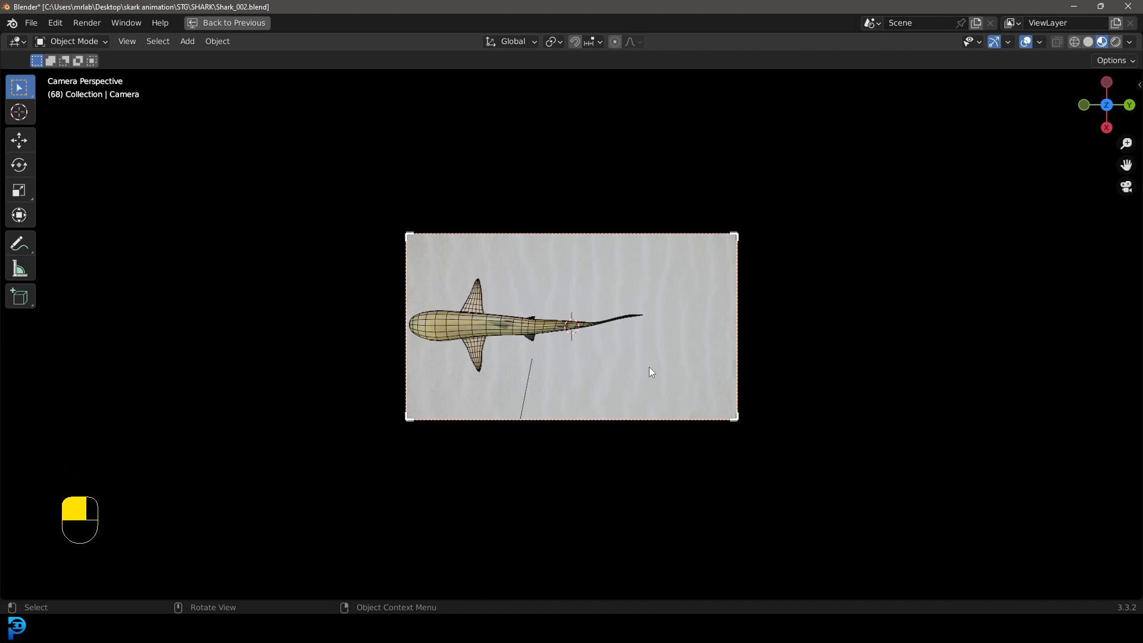
pyautogui.scroll(3, 611, 333)
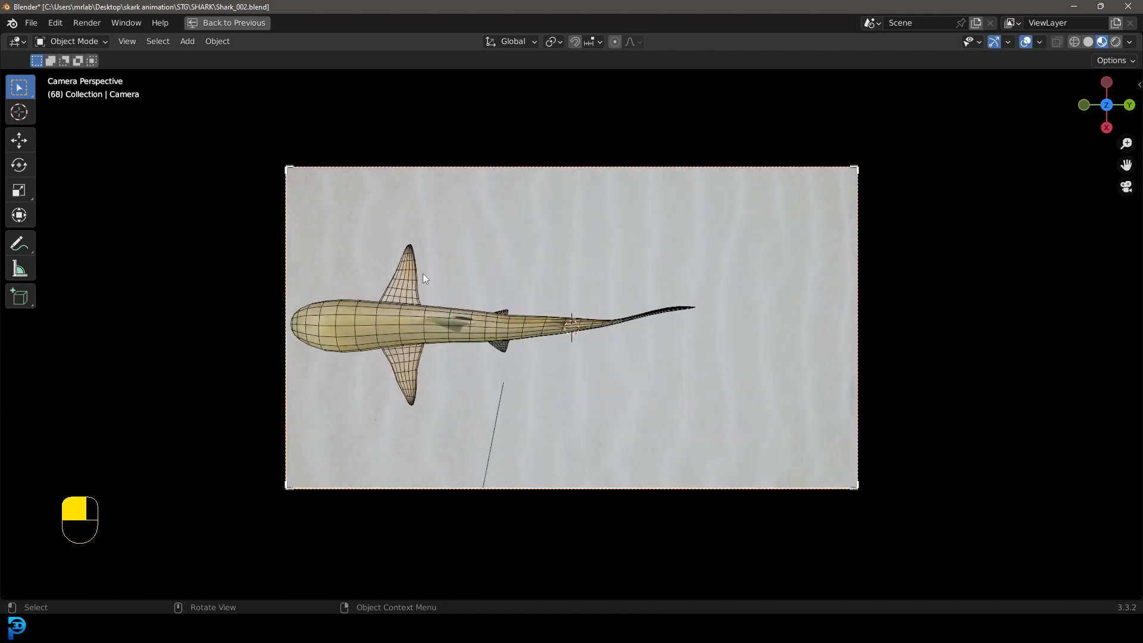
pyautogui.scroll(2, 601, 337)
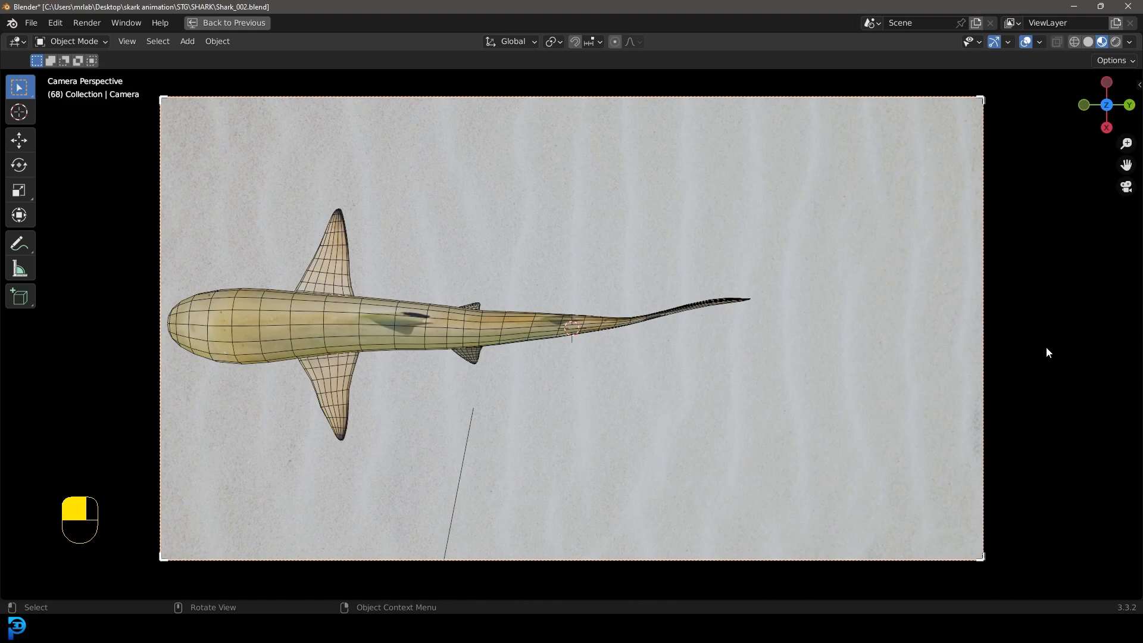
pyautogui.press('space')
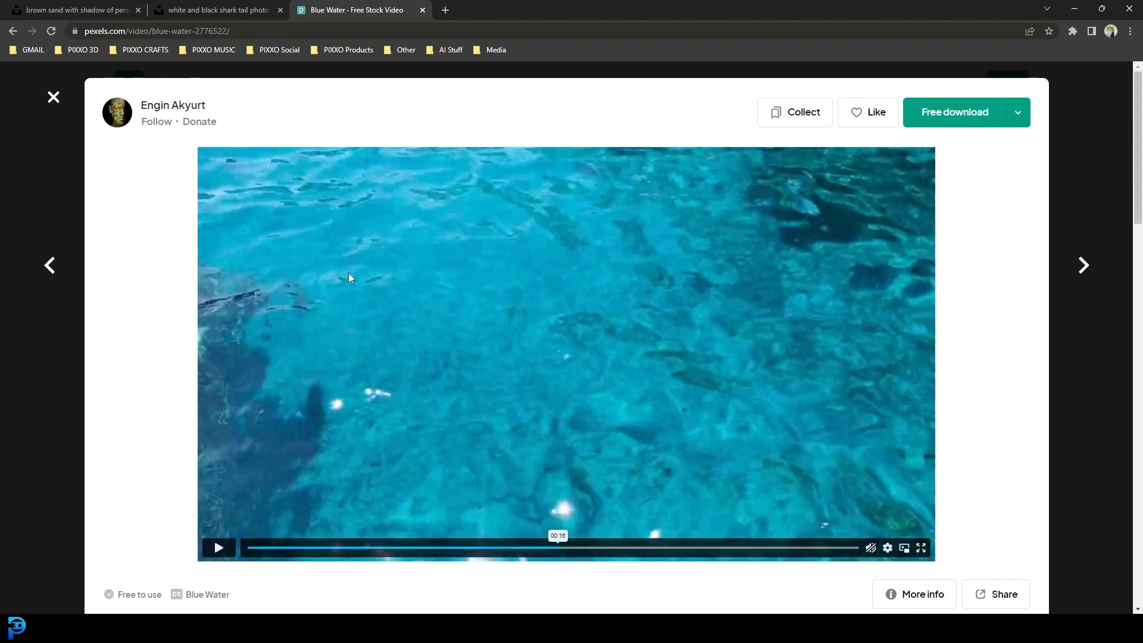
# - Switch to the browser and examine the sand texture photo page on Unsplash
pyautogui.click(228, 7)
pyautogui.hotkey('ctrl', 'shift', 'Tab')
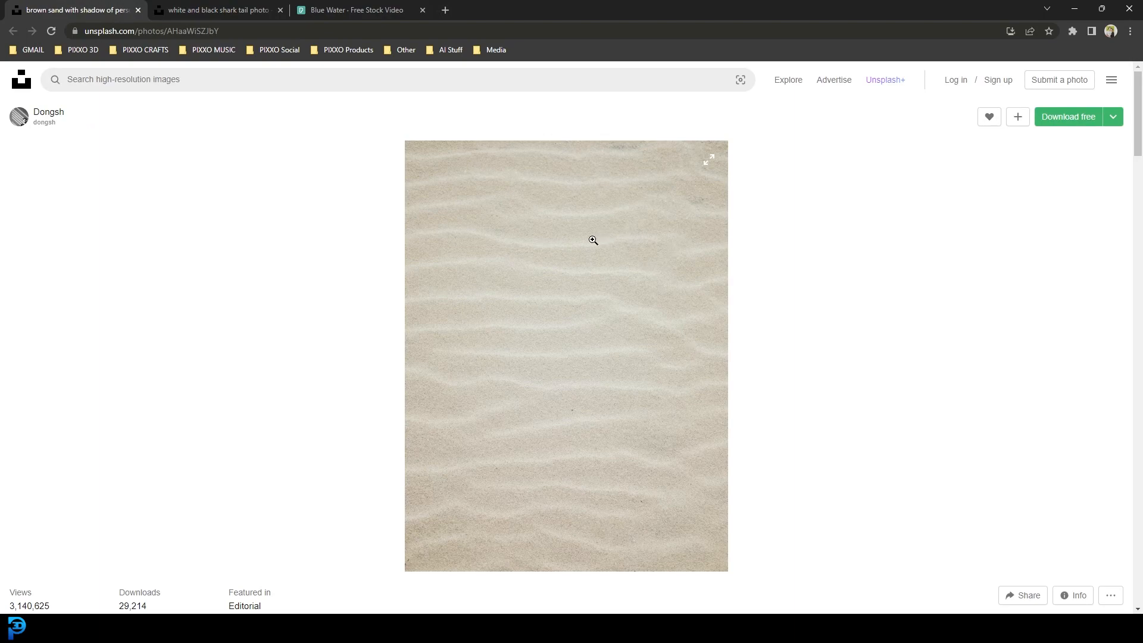
pyautogui.scroll(-1, 654, 254)
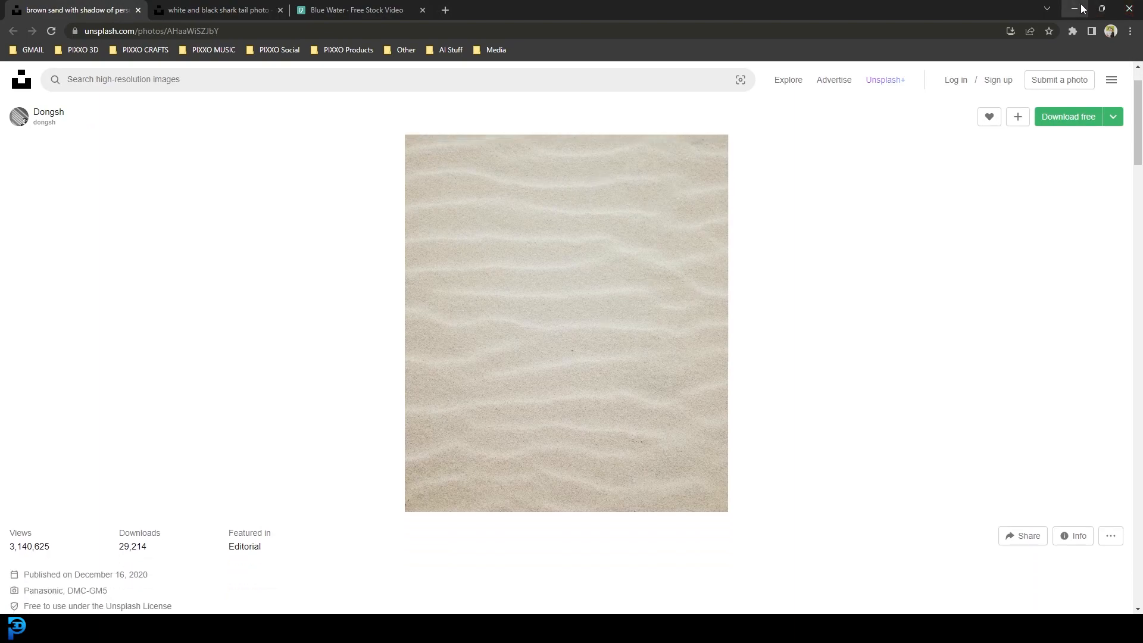
pyautogui.click(1076, 9)
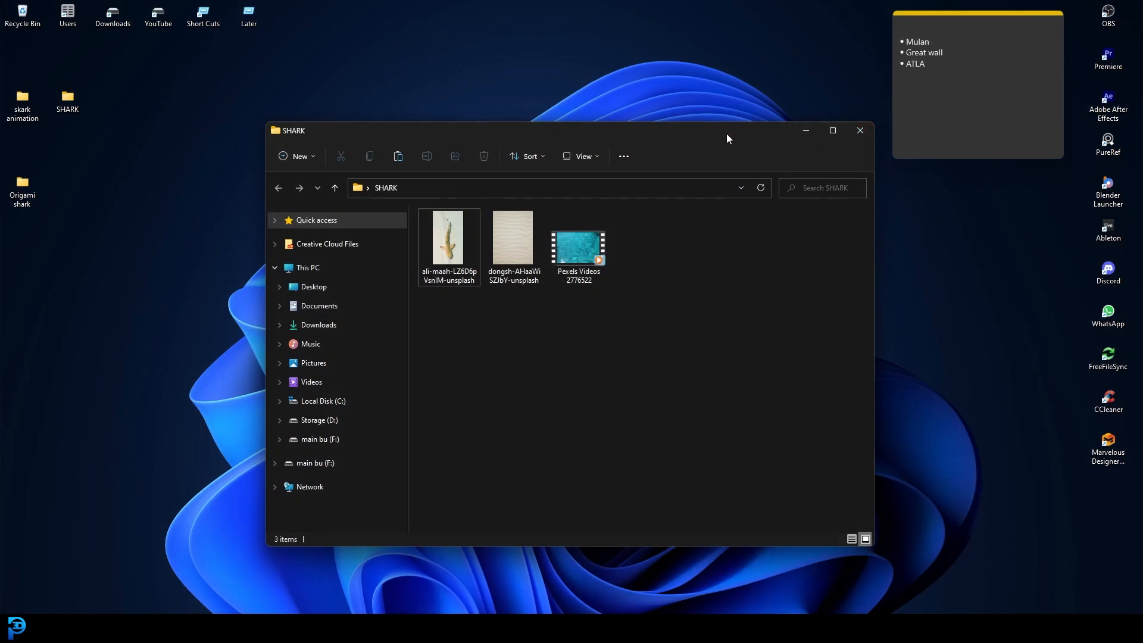
# - Look over the shark photo, sand photo and water video in the SHARK folder
pyautogui.click(834, 130)
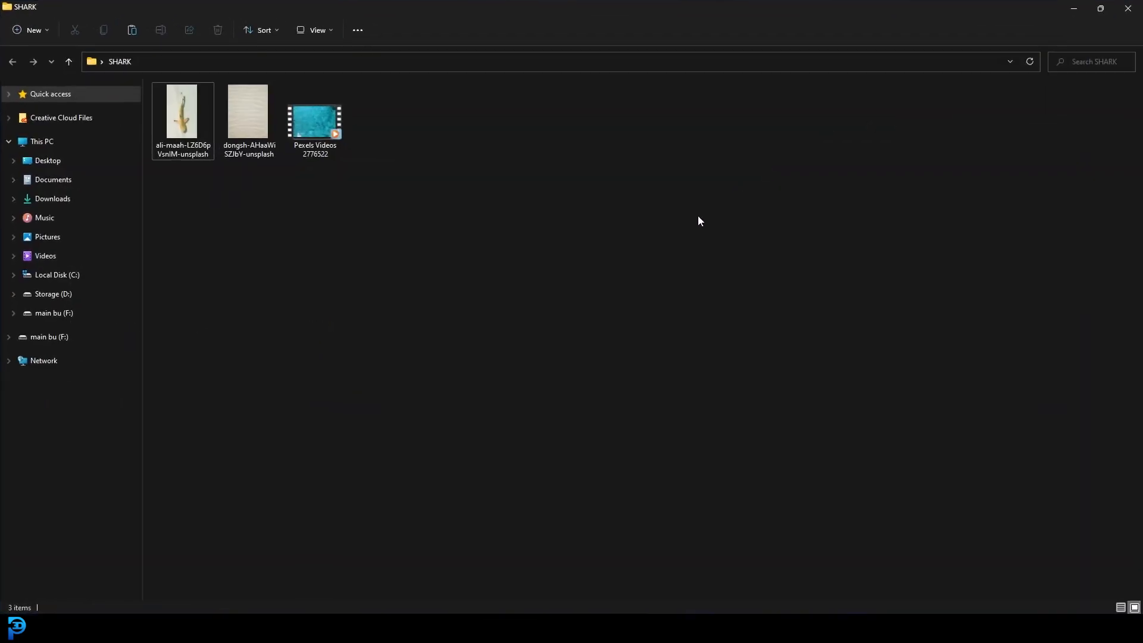
pyautogui.moveTo(513, 314); pyautogui.dragTo(170, 94)
pyautogui.click(170, 123)
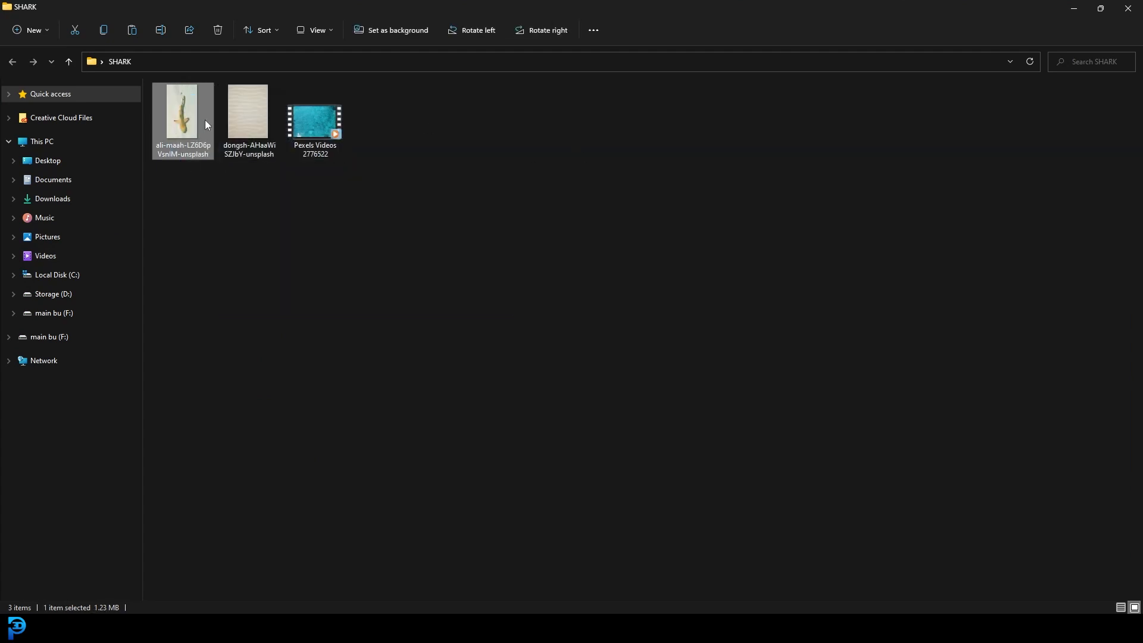
pyautogui.click(245, 120)
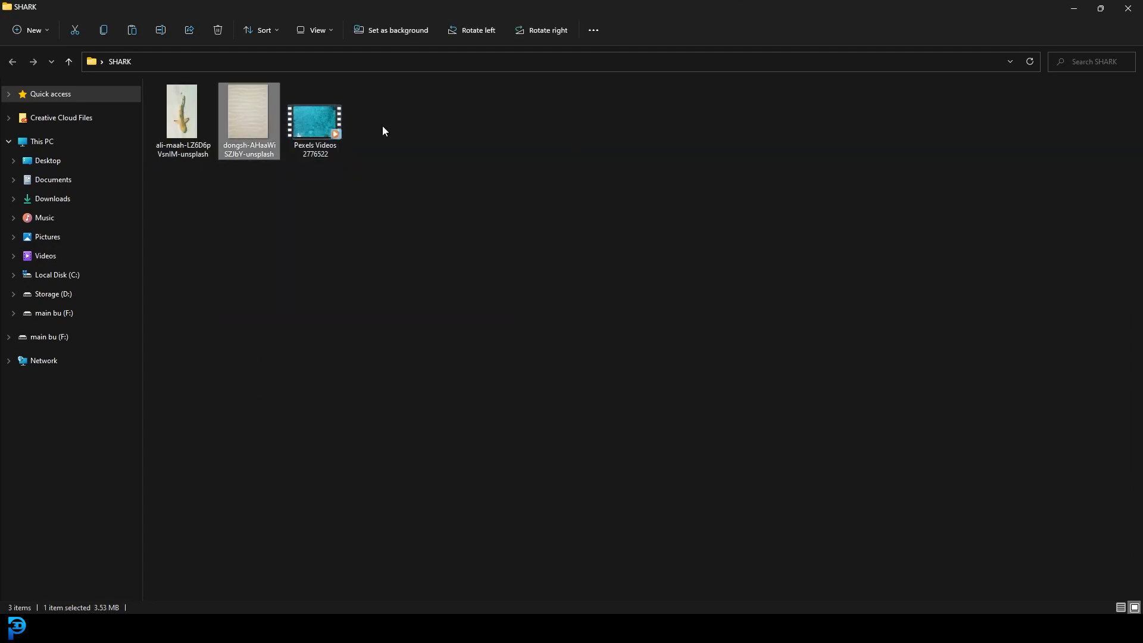
pyautogui.click(320, 118)
# - Switch to the new Blender scene and delete the default cube, camera and light
pyautogui.moveTo(682, 628)
pyautogui.click(642, 580)
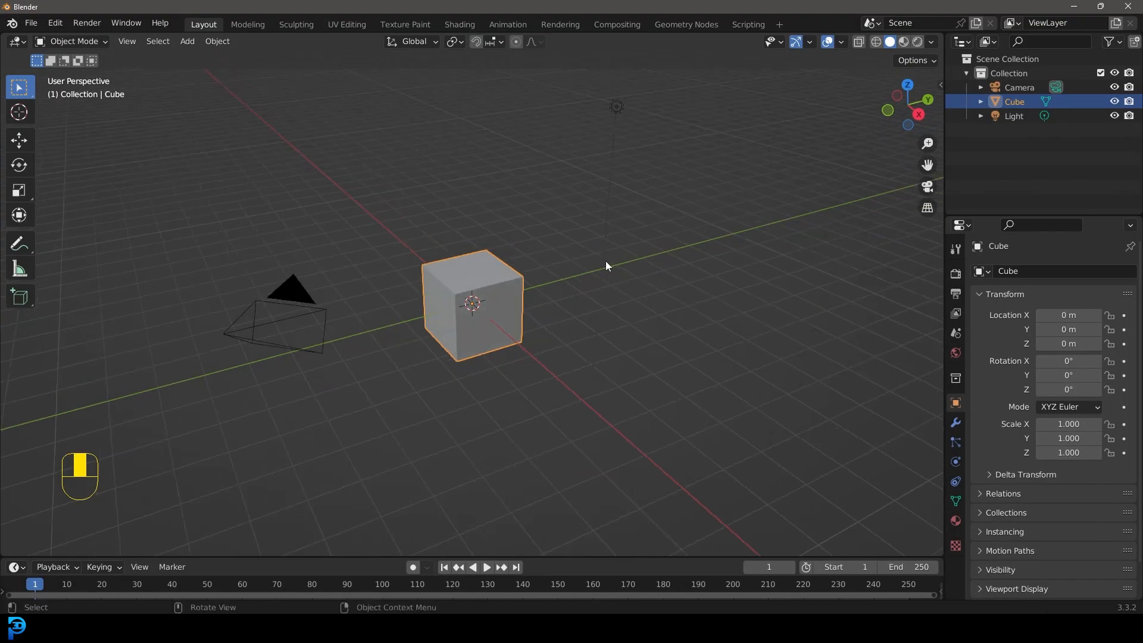
pyautogui.press('KP_7')
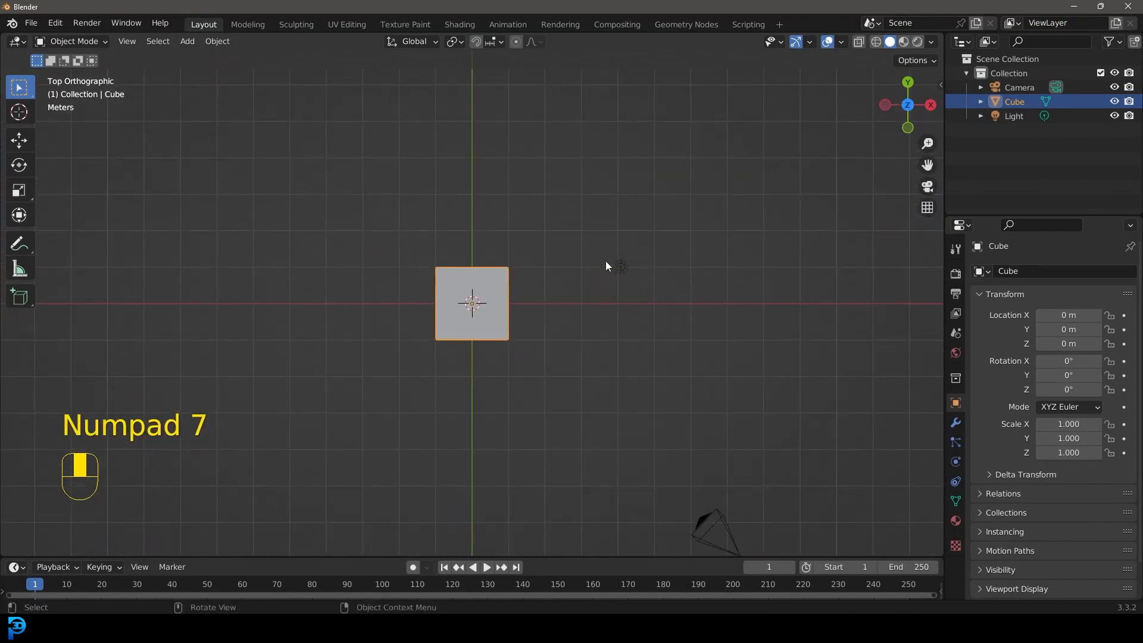
pyautogui.scroll(-2, 606, 265)
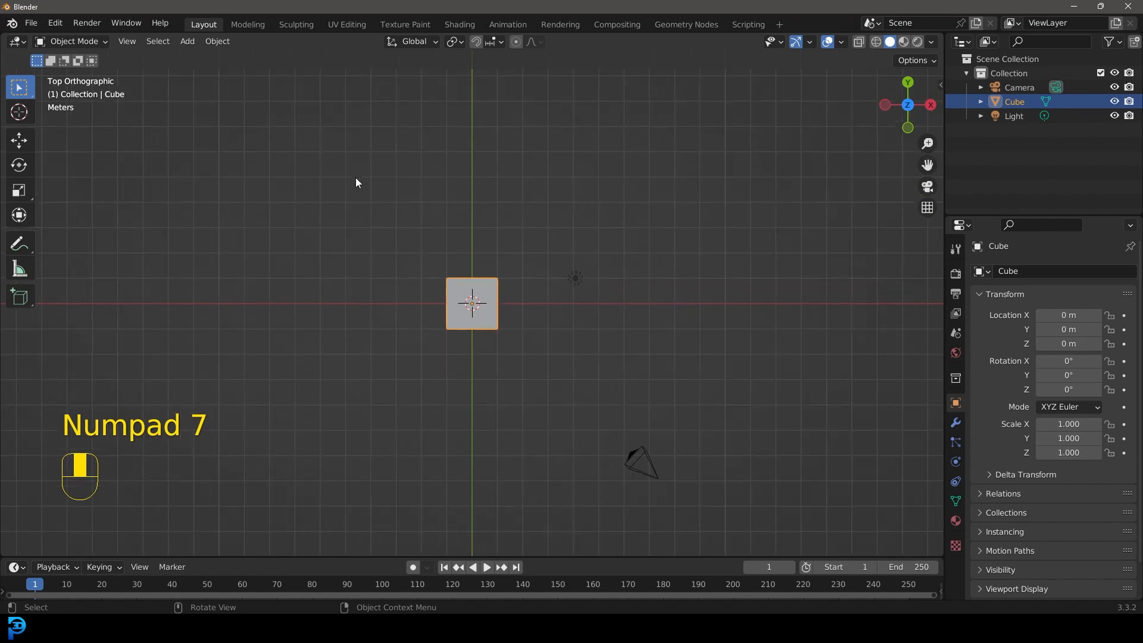
pyautogui.keyDown('shift'); pyautogui.moveTo(541, 287); pyautogui.dragTo(546, 263, button='middle'); pyautogui.keyUp('shift')
pyautogui.moveTo(742, 474); pyautogui.dragTo(388, 193)
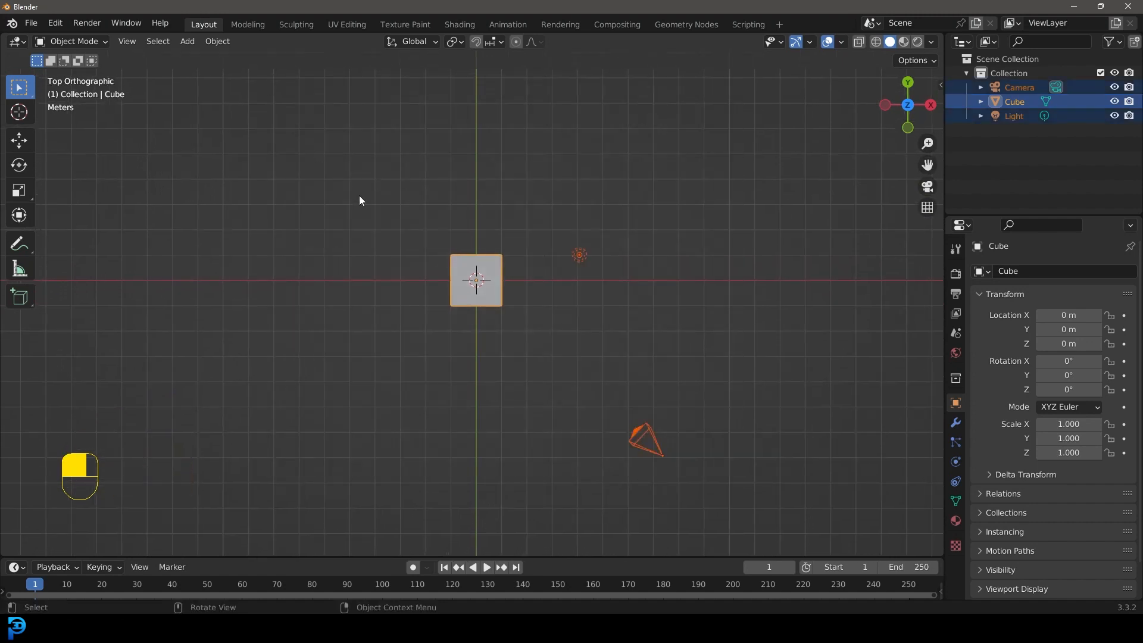
pyautogui.keyDown('shift'); pyautogui.moveTo(403, 220); pyautogui.dragTo(436, 234, button='middle'); pyautogui.keyUp('shift')
pyautogui.press('x')
pyautogui.click(469, 238)
pyautogui.scroll(1, 651, 78)
# - Bring the shark photo from the SHARK folder into the top view at the scene origin as a reference image
pyautogui.moveTo(550, 630)
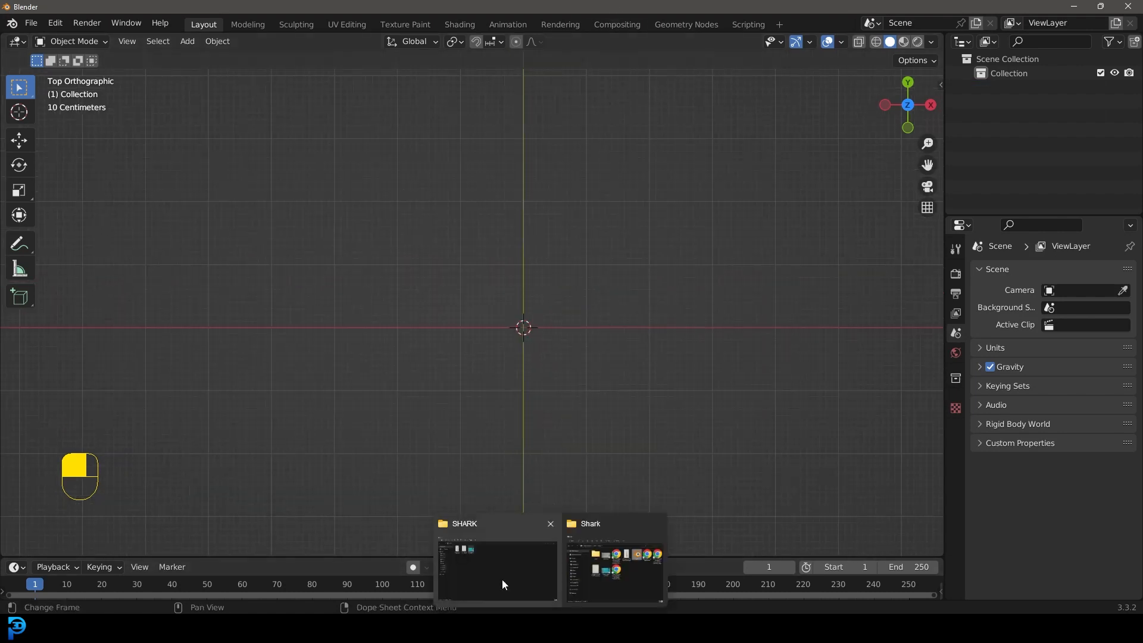
pyautogui.click(511, 595)
pyautogui.moveTo(596, 8); pyautogui.dragTo(982, 96)
pyautogui.moveTo(862, 215); pyautogui.dragTo(621, 259)
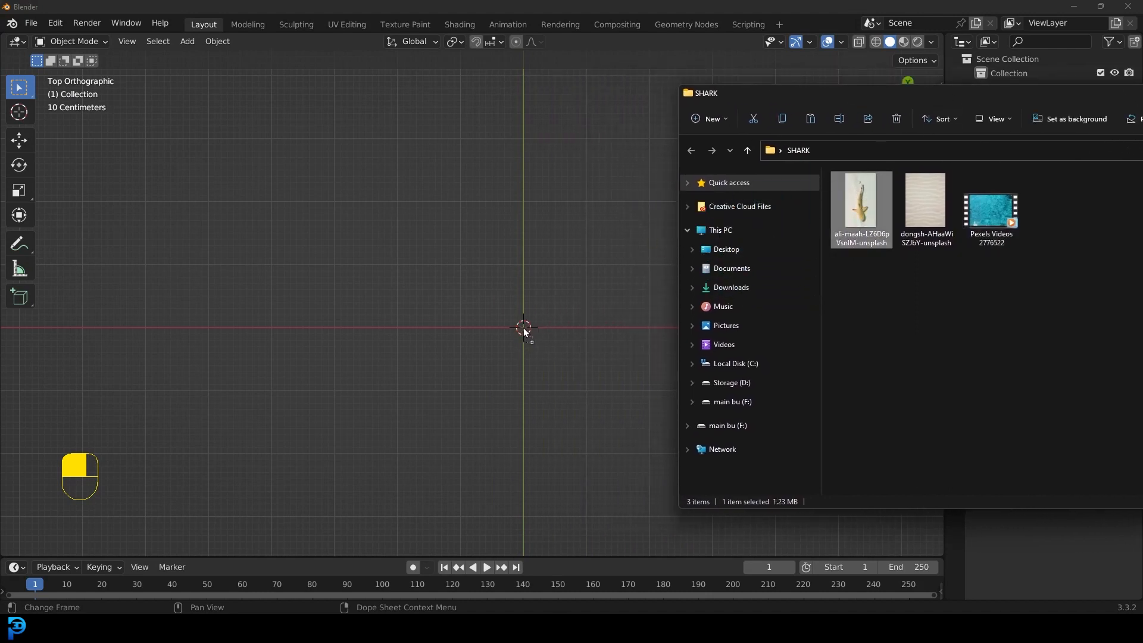
pyautogui.moveTo(524, 328); pyautogui.dragTo(524, 328)
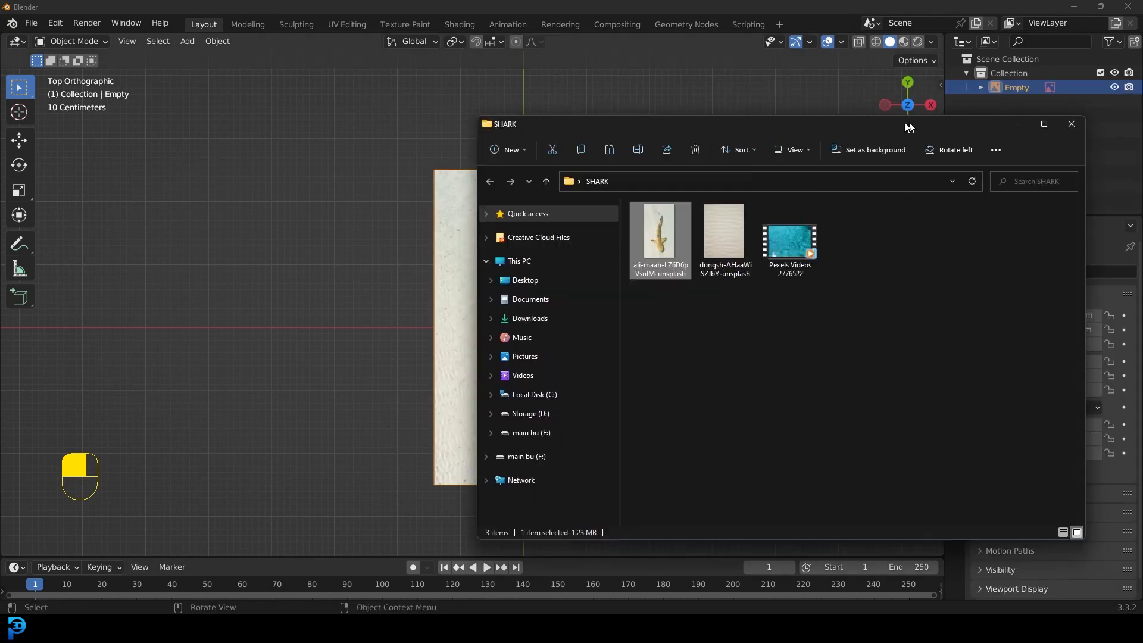
pyautogui.moveTo(908, 126); pyautogui.dragTo(874, 129)
pyautogui.click(981, 127)
# - Add a cube mesh at the scene origin over the shark reference image
pyautogui.scroll(2, 591, 339)
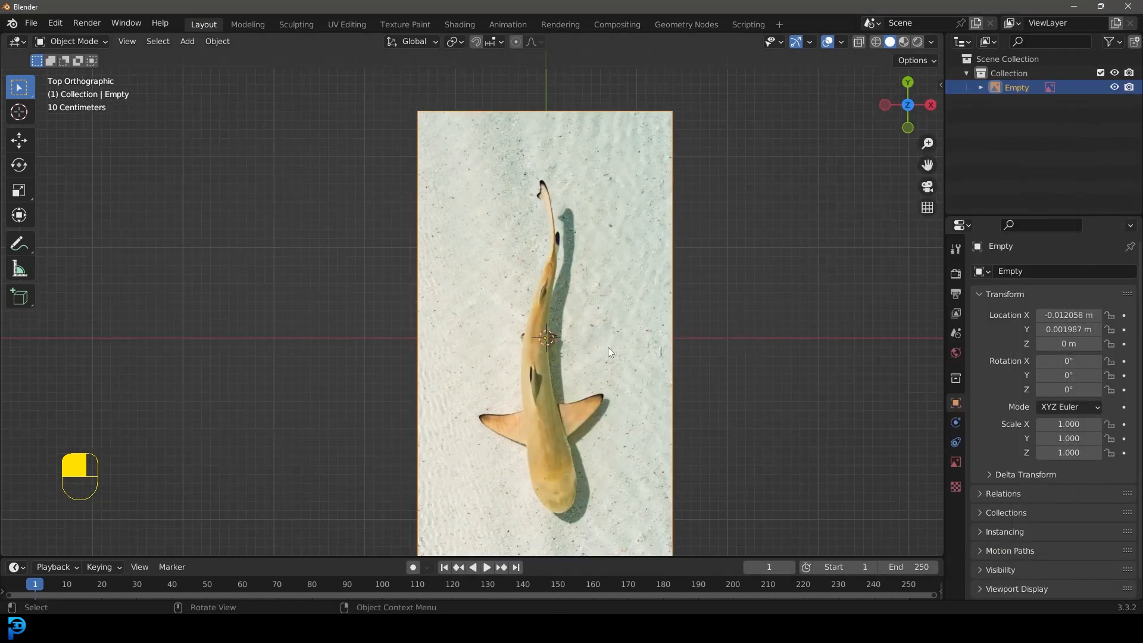
pyautogui.keyDown('shift'); pyautogui.moveTo(673, 374); pyautogui.dragTo(652, 347, button='middle'); pyautogui.keyUp('shift')
pyautogui.scroll(-2, 640, 309)
pyautogui.hotkey('shift', 'a')
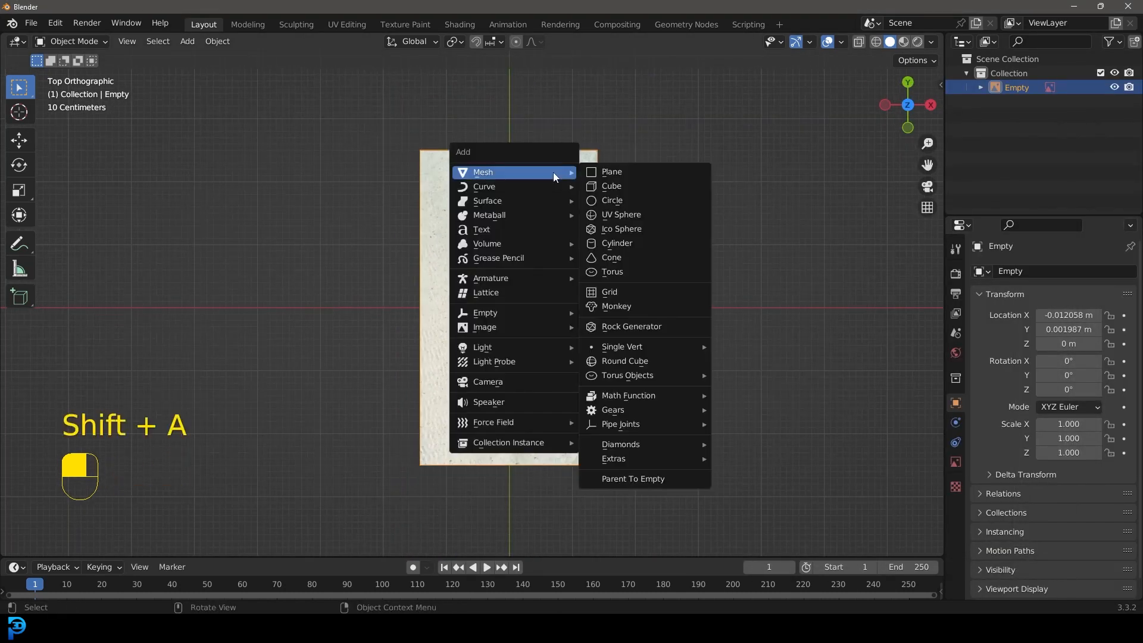
pyautogui.click(618, 188)
pyautogui.scroll(-3, 581, 405)
pyautogui.scroll(5, 592, 349)
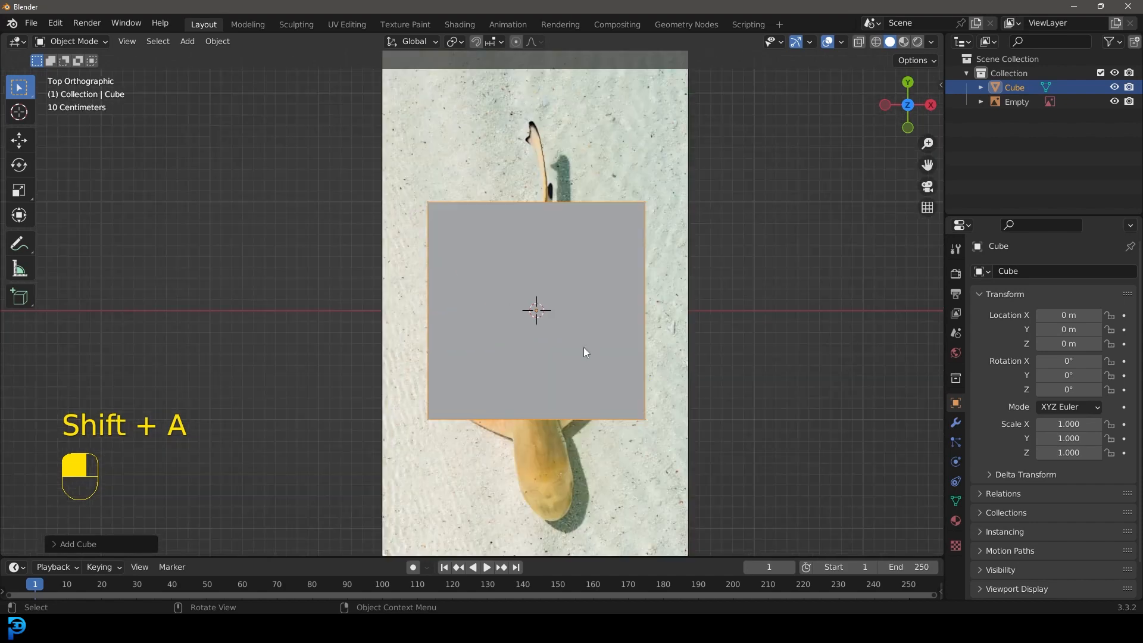
# - Show the cube as wireframe and scale its mesh in Edit Mode to about 0.3, slightly wider than the shark's head
pyautogui.press('Tab')
pyautogui.press('z')
pyautogui.click(589, 332)
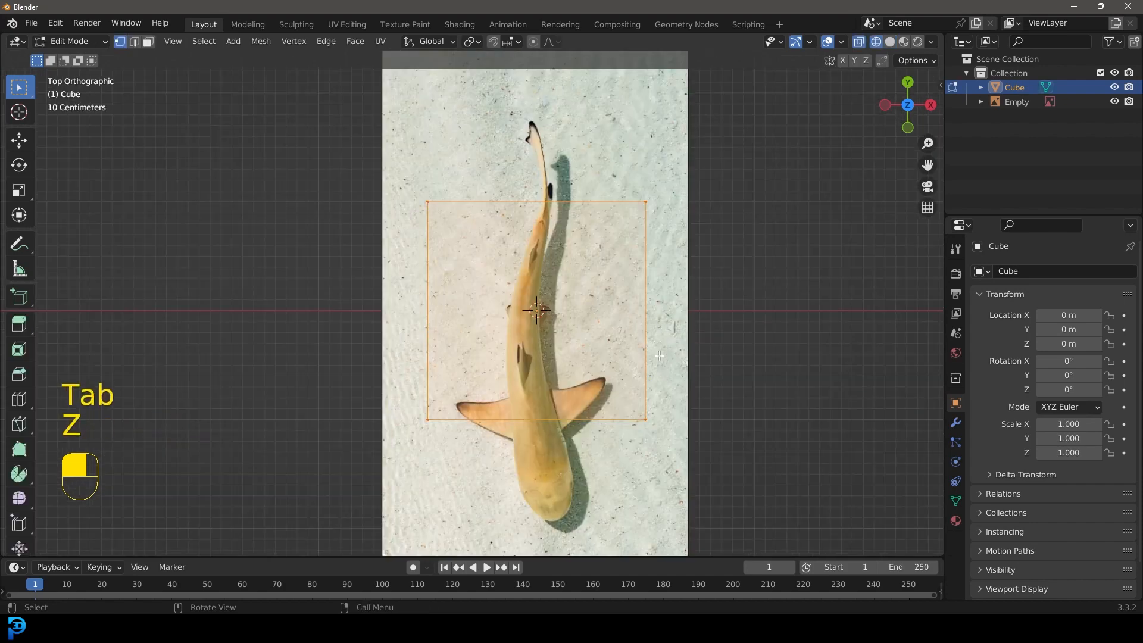
pyautogui.scroll(2, 652, 348)
pyautogui.press('s')
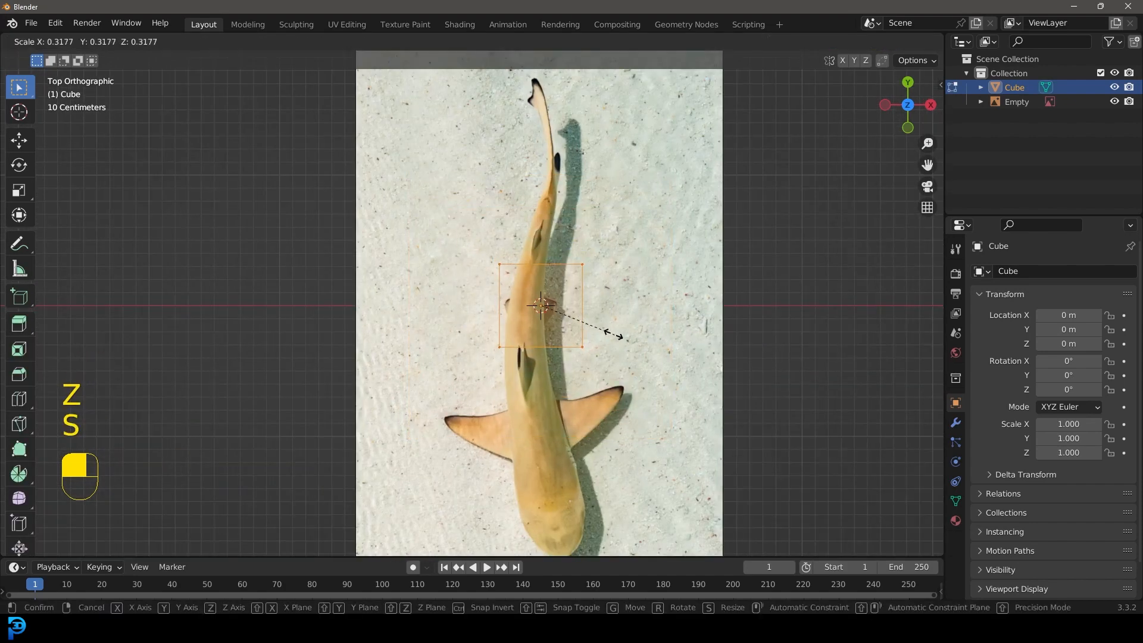
pyautogui.click(607, 332)
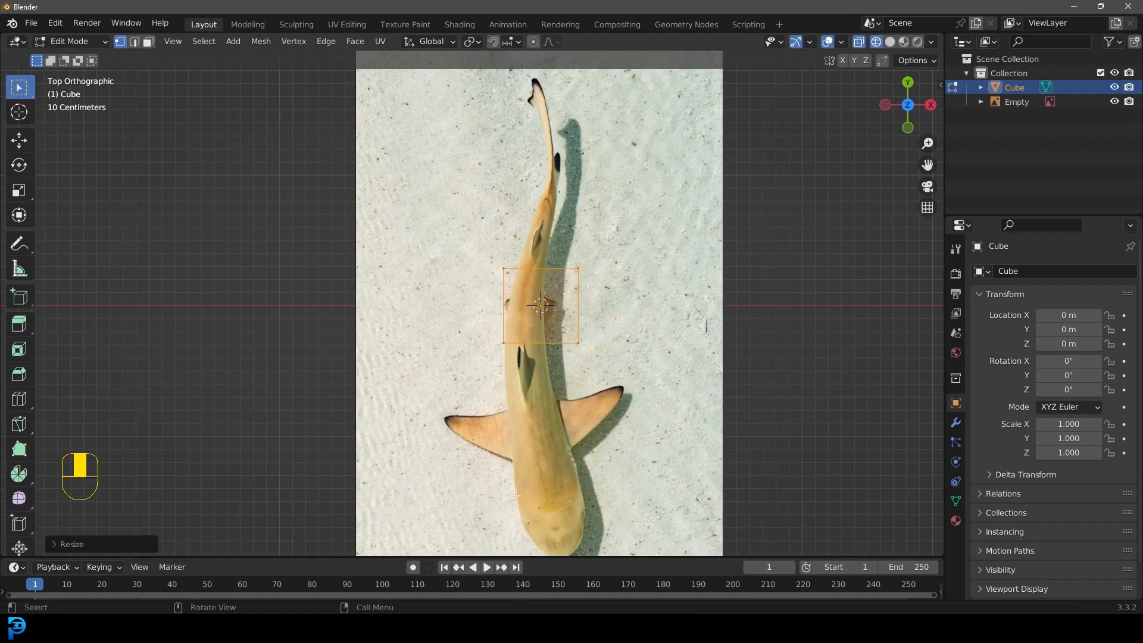
# - Move the reference image in Object Mode to about X -0.06 m, Y 1.42 m so the shark's head lies under the cube
pyautogui.scroll(-2, 563, 446)
pyautogui.press('Tab')
pyautogui.keyDown('shift'); pyautogui.moveTo(592, 407); pyautogui.dragTo(582, 416, button='middle'); pyautogui.keyUp('shift')
pyautogui.click(589, 417)
pyautogui.press('g')
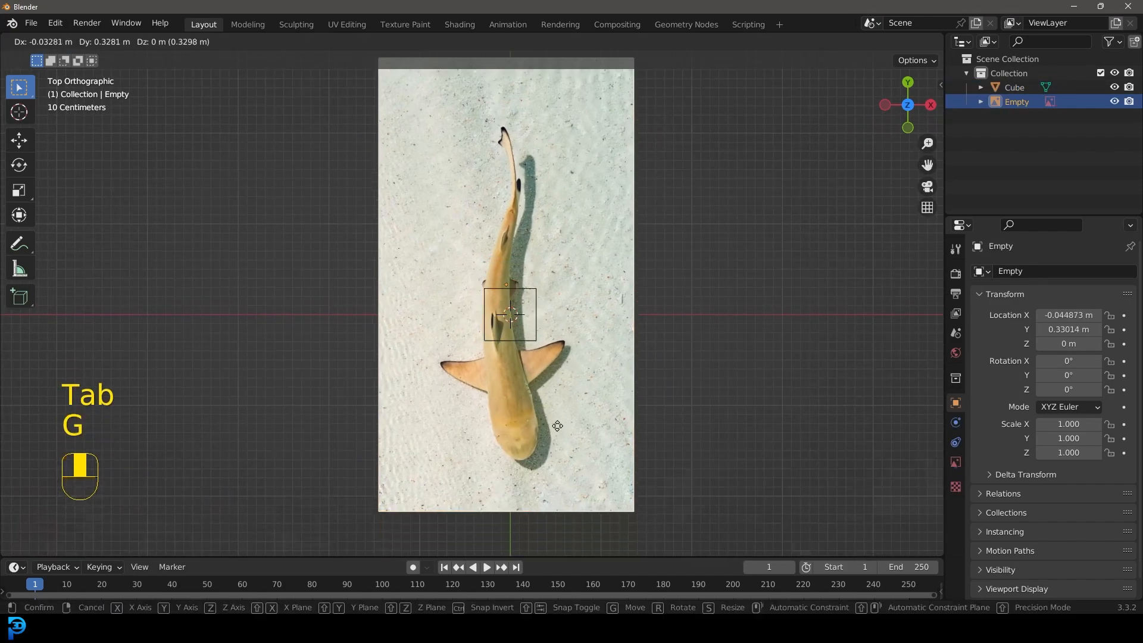
pyautogui.click(556, 332)
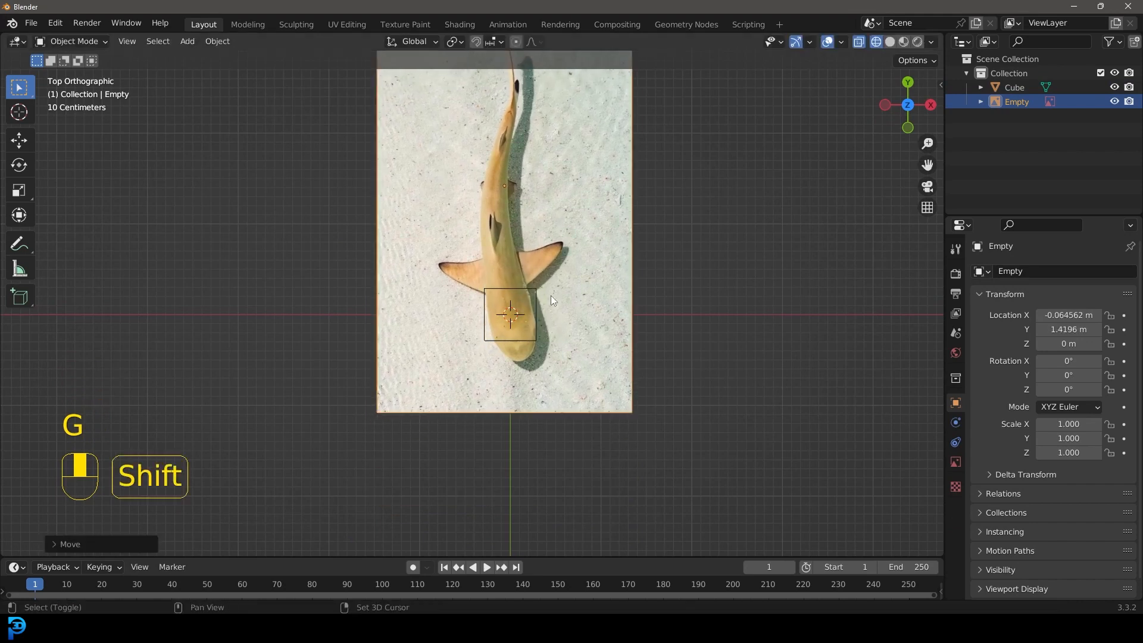
# - Rotate the reference image to about -9° around Z and recentre it at about X 0.14 m, Y 1.49 m
pyautogui.keyDown('shift'); pyautogui.moveTo(556, 331); pyautogui.dragTo(549, 360, button='middle'); pyautogui.keyUp('shift')
pyautogui.scroll(2, 549, 359)
pyautogui.press('r')
pyautogui.click(705, 327)
pyautogui.press('g')
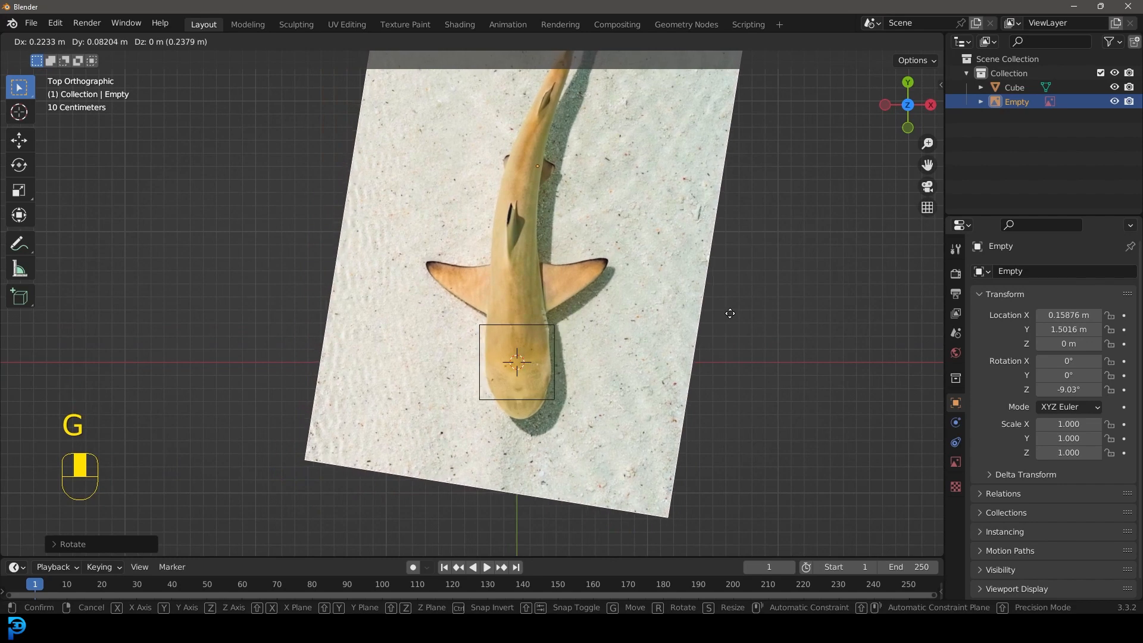
pyautogui.click(724, 313)
# - In Edit Mode, extrude the cube's front face to the shark's nose tip and scale it to about 0.22
pyautogui.scroll(-2, 625, 312)
pyautogui.scroll(-1, 626, 308)
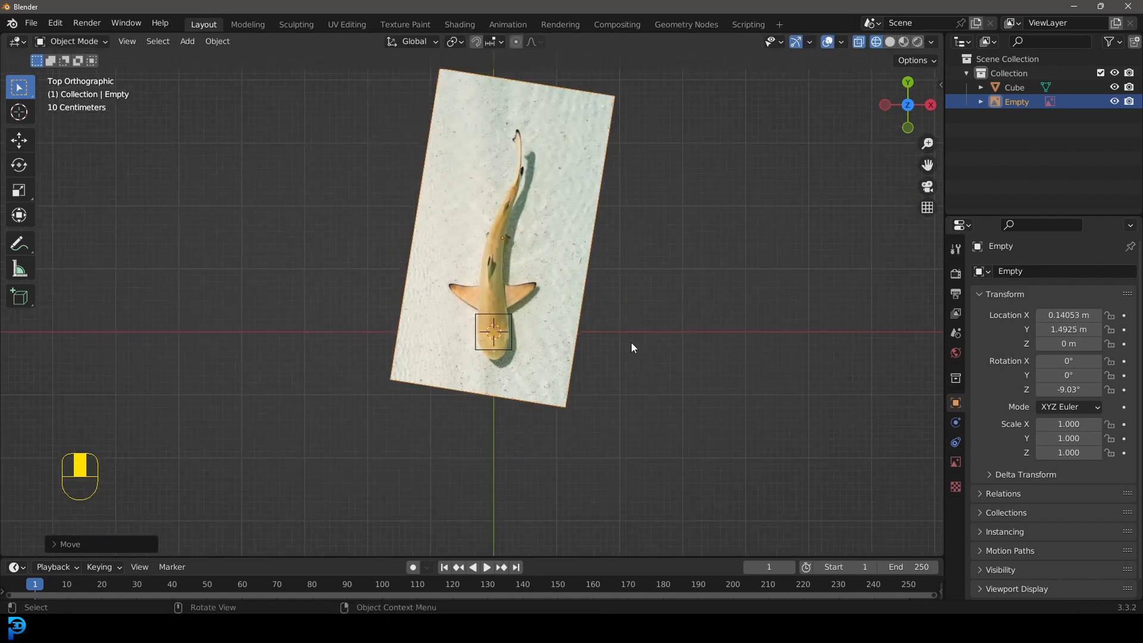
pyautogui.keyDown('shift'); pyautogui.moveTo(552, 228); pyautogui.dragTo(594, 316, button='middle'); pyautogui.keyUp('shift')
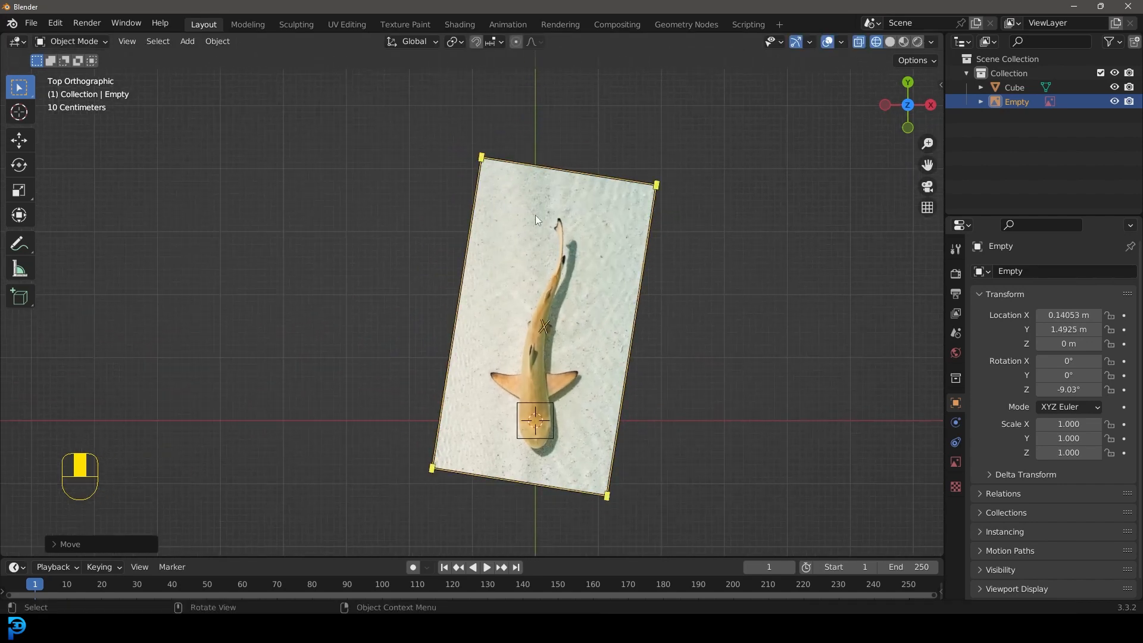
pyautogui.scroll(4, 596, 298)
pyautogui.click(631, 305)
pyautogui.press('Tab')
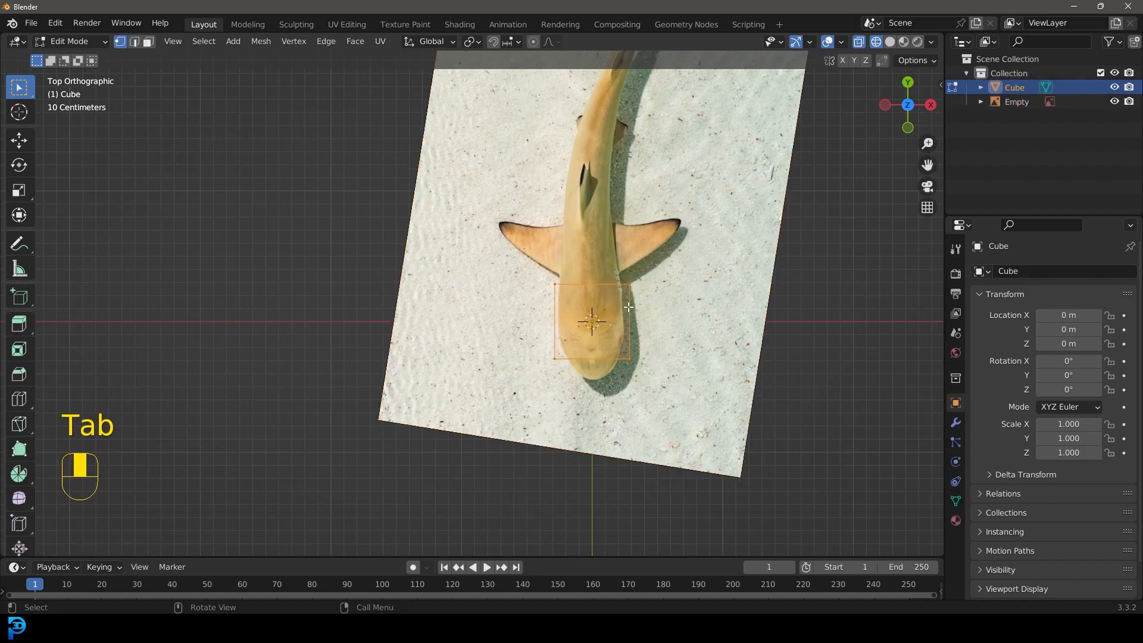
pyautogui.scroll(3, 596, 334)
pyautogui.keyDown('shift'); pyautogui.moveTo(566, 398); pyautogui.dragTo(463, 393, button='middle'); pyautogui.keyUp('shift')
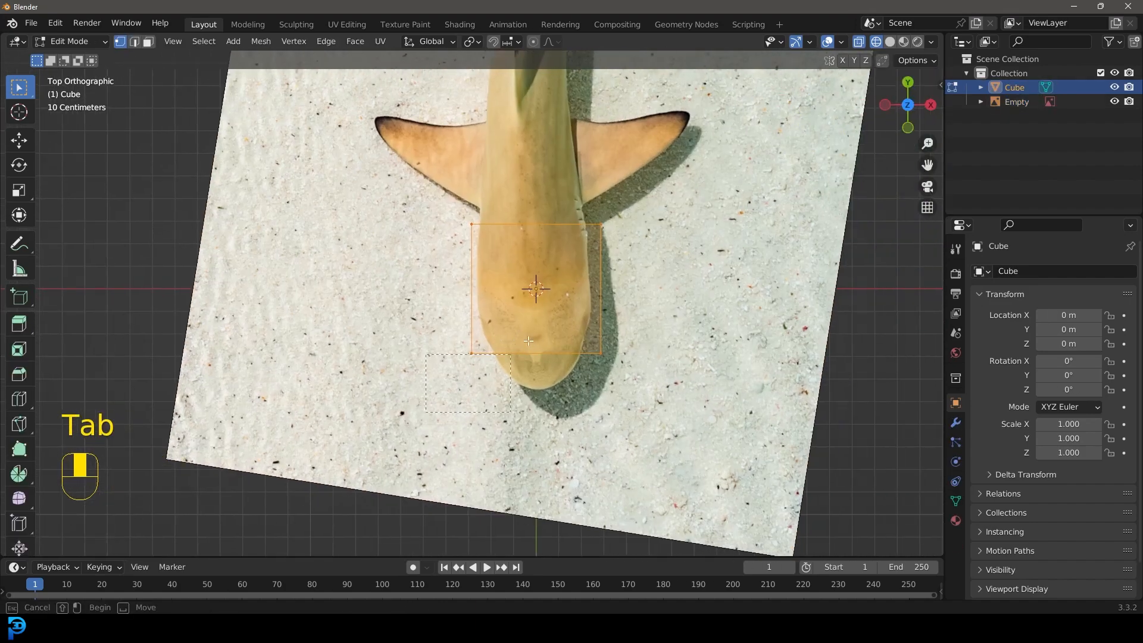
pyautogui.scroll(2, 500, 333)
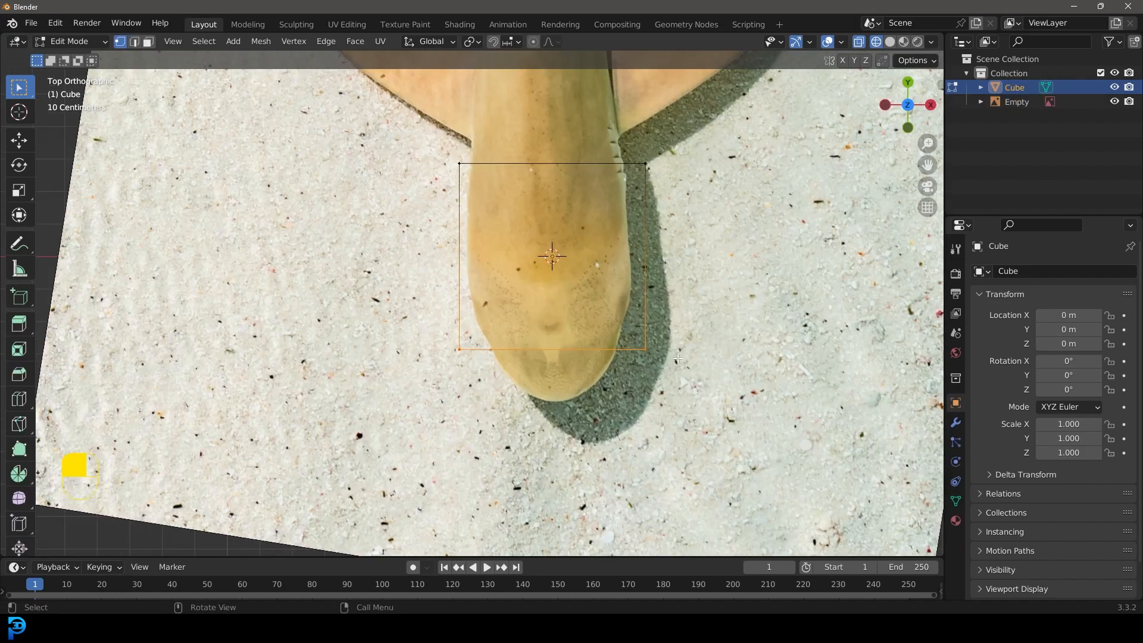
pyautogui.press('Escape')
pyautogui.moveTo(429, 318); pyautogui.dragTo(581, 216, button='middle')
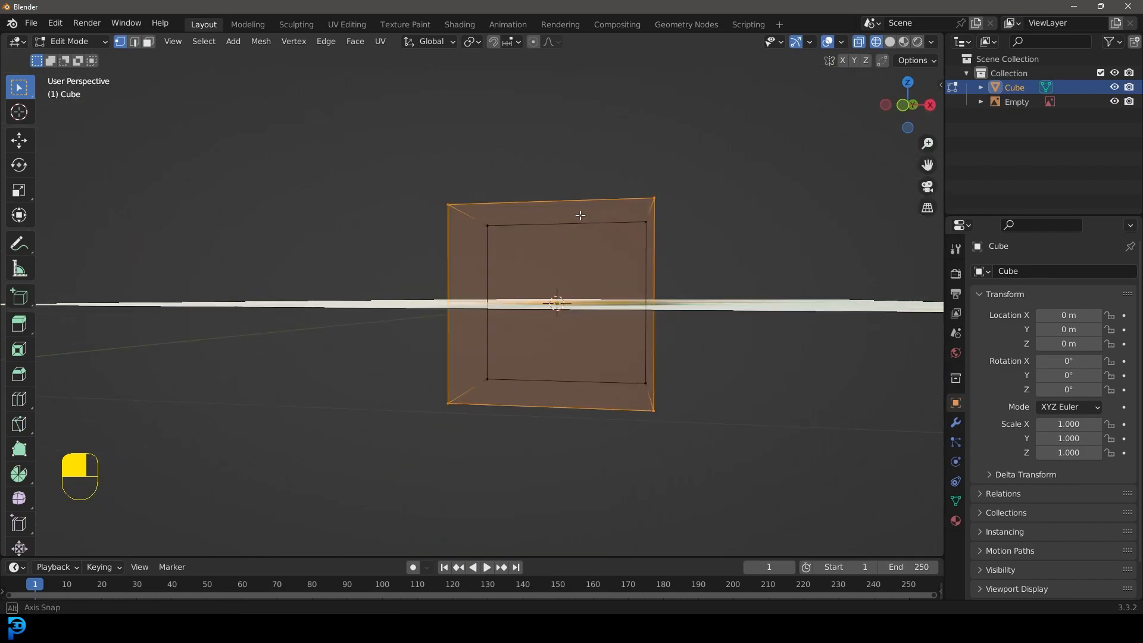
pyautogui.press('KP_7')
pyautogui.press('e')
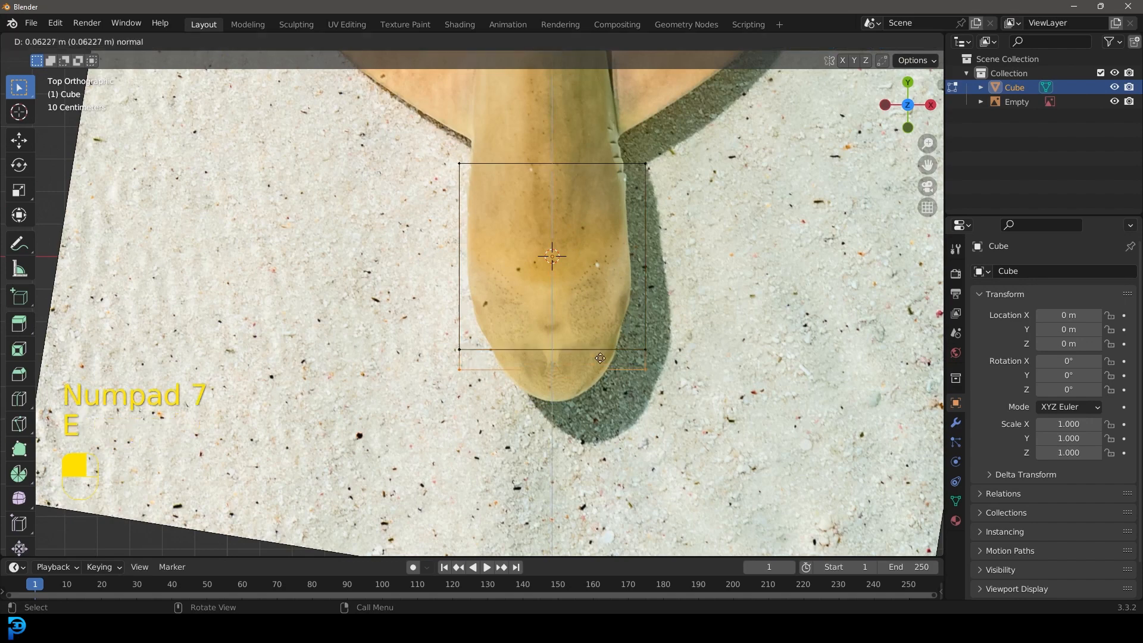
pyautogui.click(605, 390)
pyautogui.press('s')
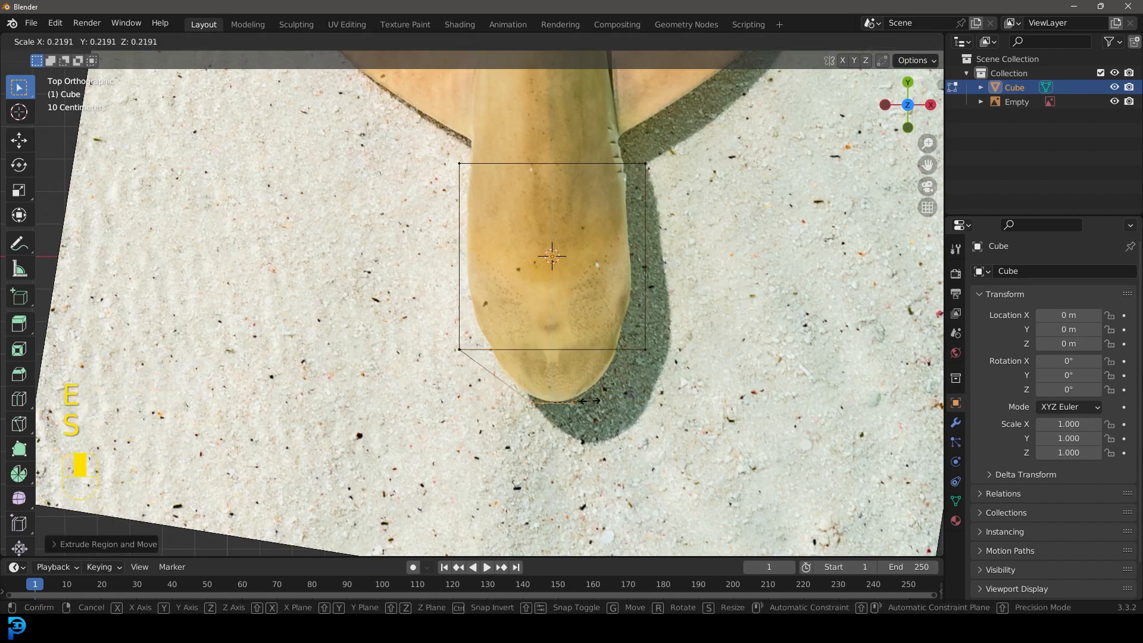
pyautogui.click(593, 402)
# - Select the ring of vertices just behind the nose and scale it down to the width of the snout
pyautogui.press('b')
pyautogui.moveTo(714, 366); pyautogui.dragTo(714, 365)
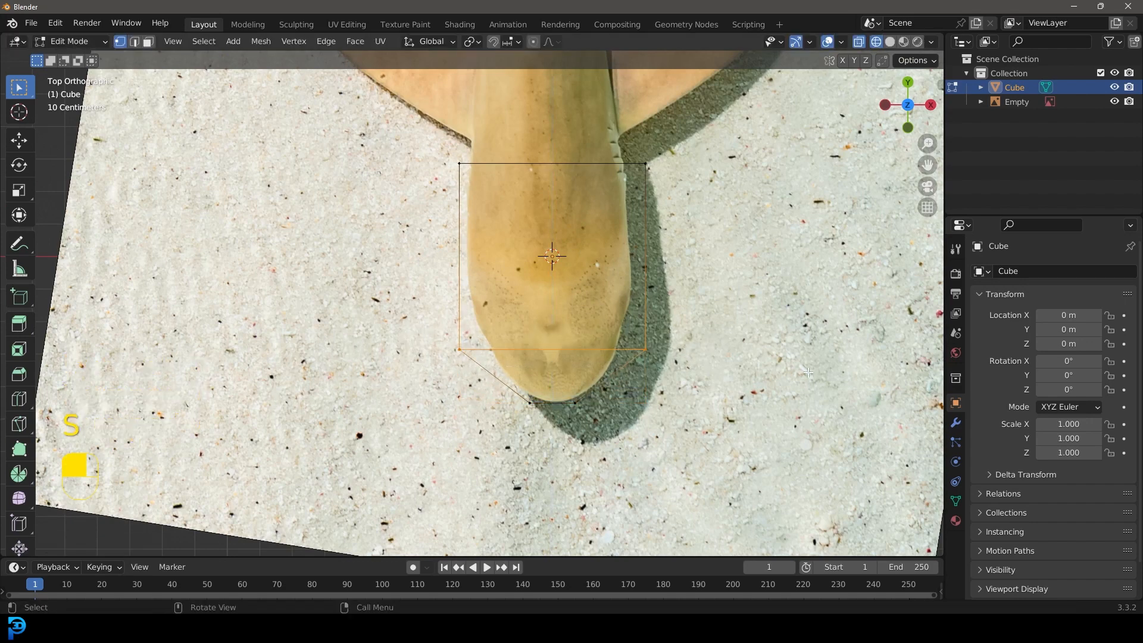
pyautogui.press('s')
pyautogui.click(652, 237)
# - Move the cube's back face forward to the scene origin and scale it down to the head's width
pyautogui.scroll(-4, 652, 239)
pyautogui.keyDown('shift'); pyautogui.moveTo(653, 238); pyautogui.dragTo(664, 265, button='middle'); pyautogui.keyUp('shift')
pyautogui.scroll(2, 664, 265)
pyautogui.moveTo(477, 229); pyautogui.dragTo(632, 274)
pyautogui.press('g')
pyautogui.press('z')
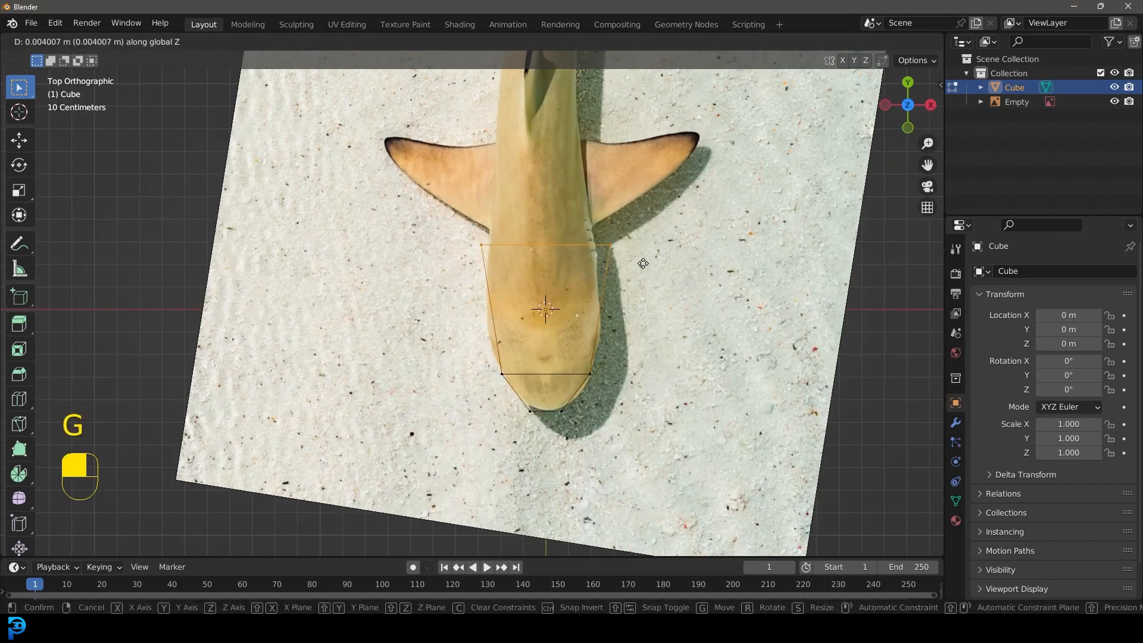
pyautogui.rightClick(638, 280)
pyautogui.press('g')
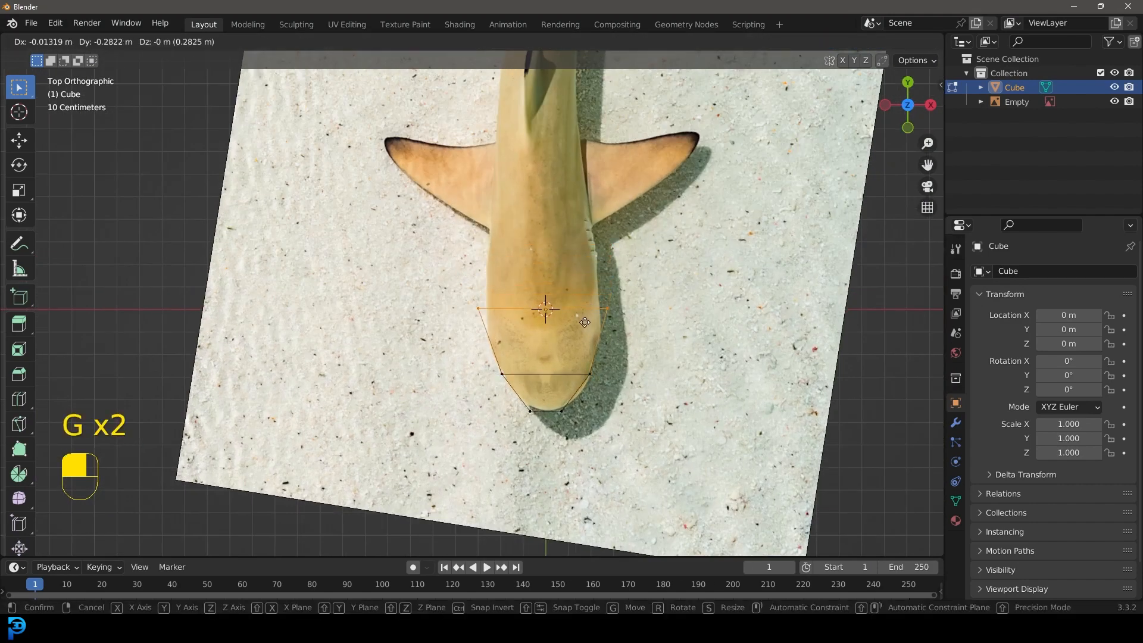
pyautogui.click(671, 328)
pyautogui.press('s')
pyautogui.click(656, 314)
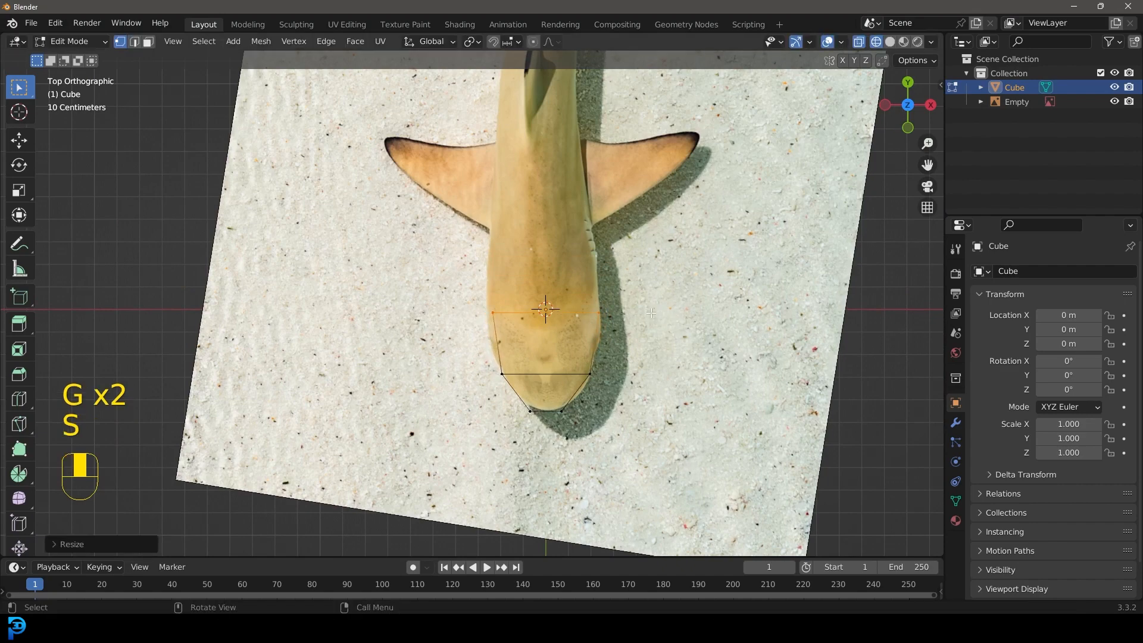
pyautogui.keyDown('shift'); pyautogui.moveTo(602, 310); pyautogui.dragTo(628, 341, button='middle'); pyautogui.keyUp('shift')
pyautogui.press('g')
pyautogui.click(628, 341)
# - Extrude the back face to the front base of the pectoral fins, then rotate and scale it to the body outline
pyautogui.press('e')
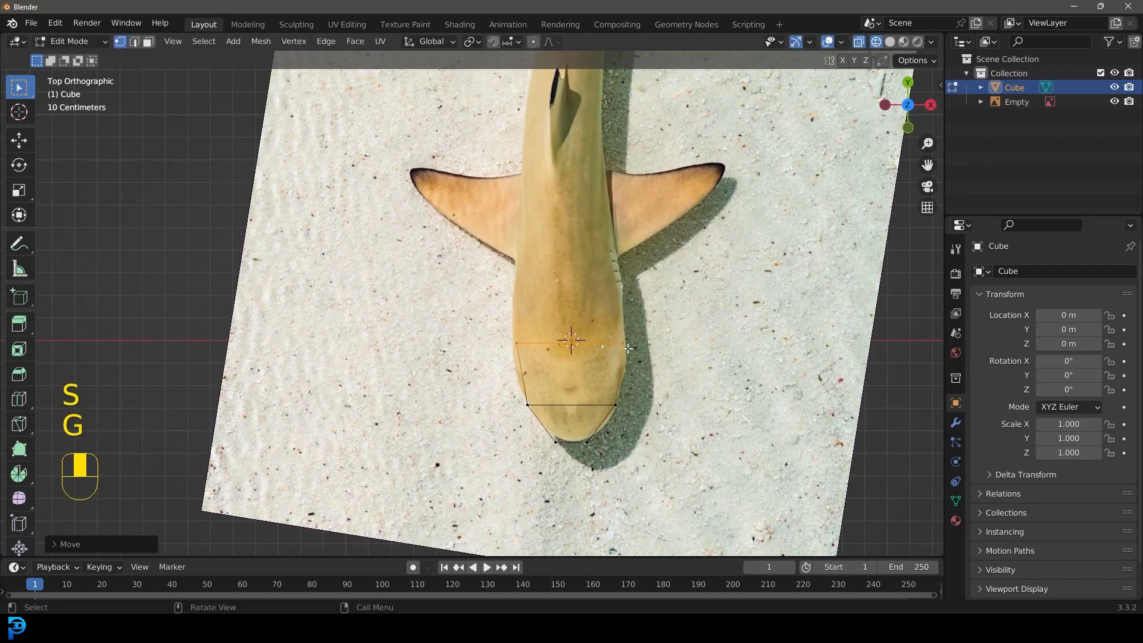
pyautogui.click(623, 264)
pyautogui.scroll(4, 699, 297)
pyautogui.press('r')
pyautogui.click(776, 293)
pyautogui.press('s')
pyautogui.click(824, 295)
pyautogui.press('g')
pyautogui.click(819, 296)
# - Extrude the back face to the rear edge of the pectoral fins and scale it to the narrower body
pyautogui.scroll(-6, 573, 311)
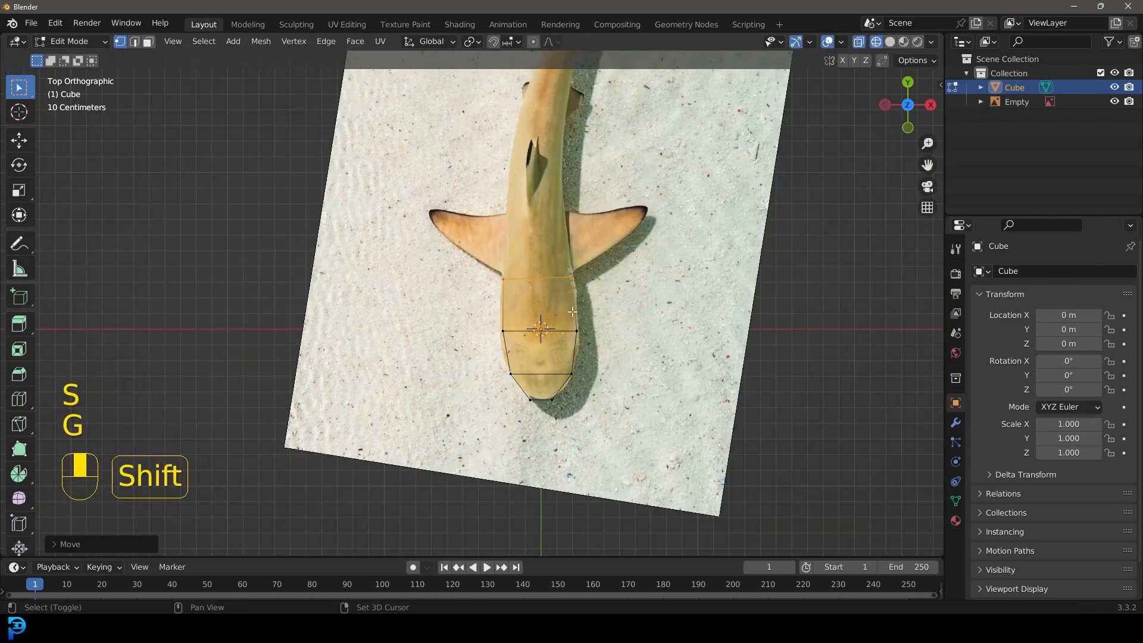
pyautogui.keyDown('shift'); pyautogui.moveTo(572, 312); pyautogui.dragTo(566, 409, button='middle'); pyautogui.keyUp('shift')
pyautogui.scroll(3, 566, 409)
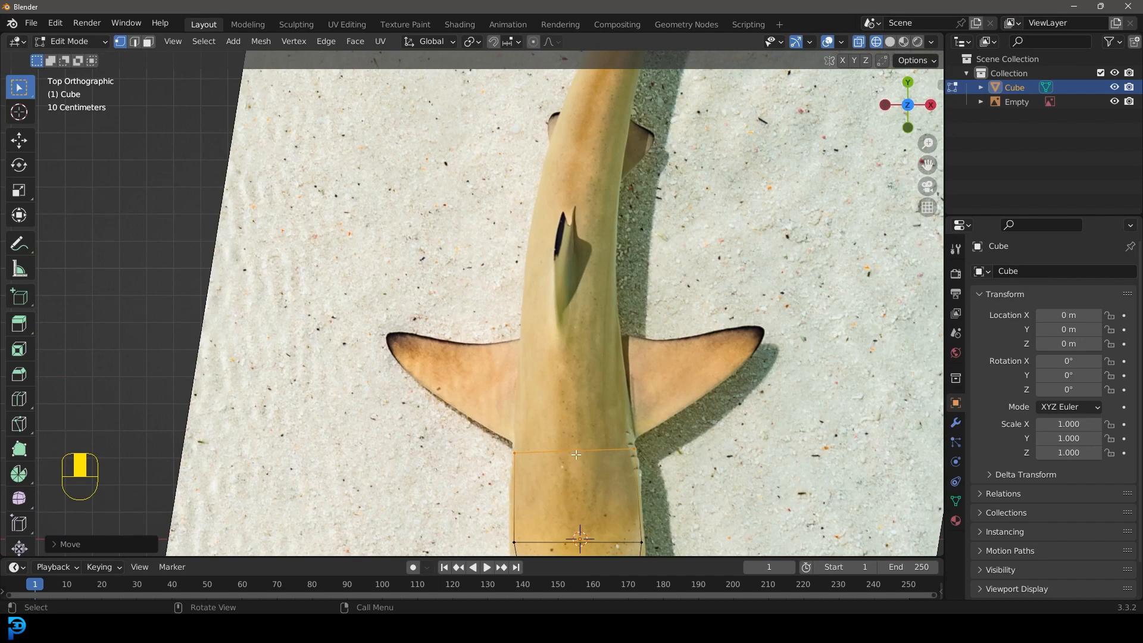
pyautogui.press('e')
pyautogui.press('s')
pyautogui.click(691, 341)
# - Extrude the body to the rear of the first dorsal fin, fitting the new end face to the outline by scaling, moving and rotating
pyautogui.keyDown('shift'); pyautogui.moveTo(692, 342); pyautogui.dragTo(658, 412, button='middle'); pyautogui.keyUp('shift')
pyautogui.press('e')
pyautogui.click(609, 297)
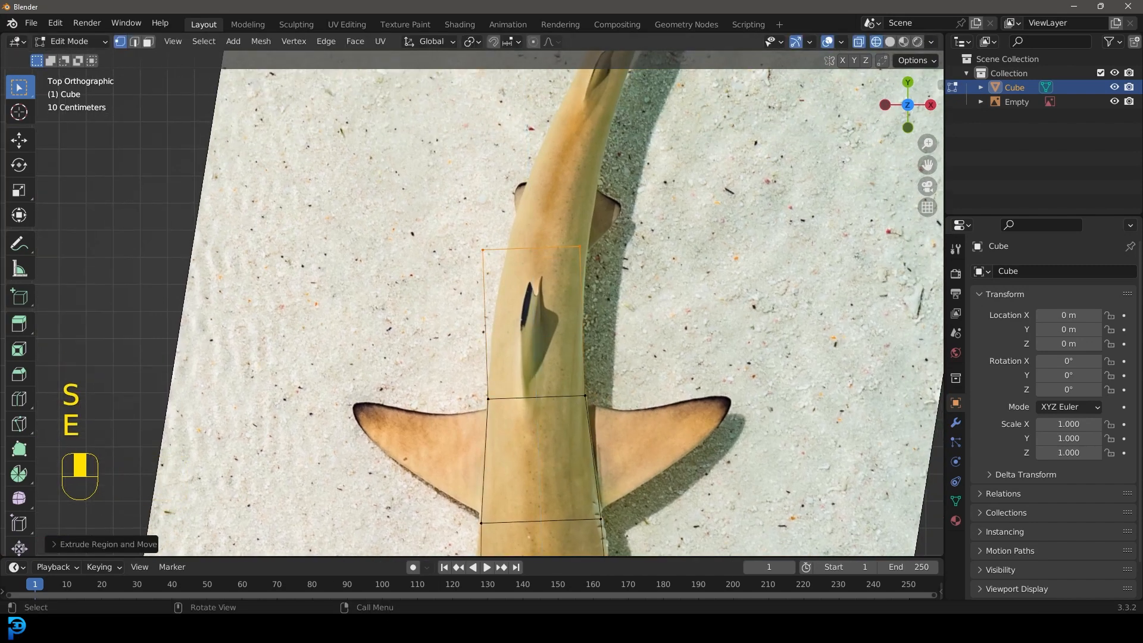
pyautogui.press('s')
pyautogui.click(679, 349)
pyautogui.press('g')
pyautogui.click(672, 356)
pyautogui.press('r')
pyautogui.click(590, 289)
# - Extrude the body past the pelvic fins and scale, move and rotate the end face to follow the curve
pyautogui.keyDown('shift'); pyautogui.moveTo(591, 289); pyautogui.dragTo(552, 407, button='middle'); pyautogui.keyUp('shift')
pyautogui.press('e')
pyautogui.click(595, 289)
pyautogui.press('s')
pyautogui.click(626, 320)
pyautogui.press('g')
pyautogui.click(641, 341)
pyautogui.press('r')
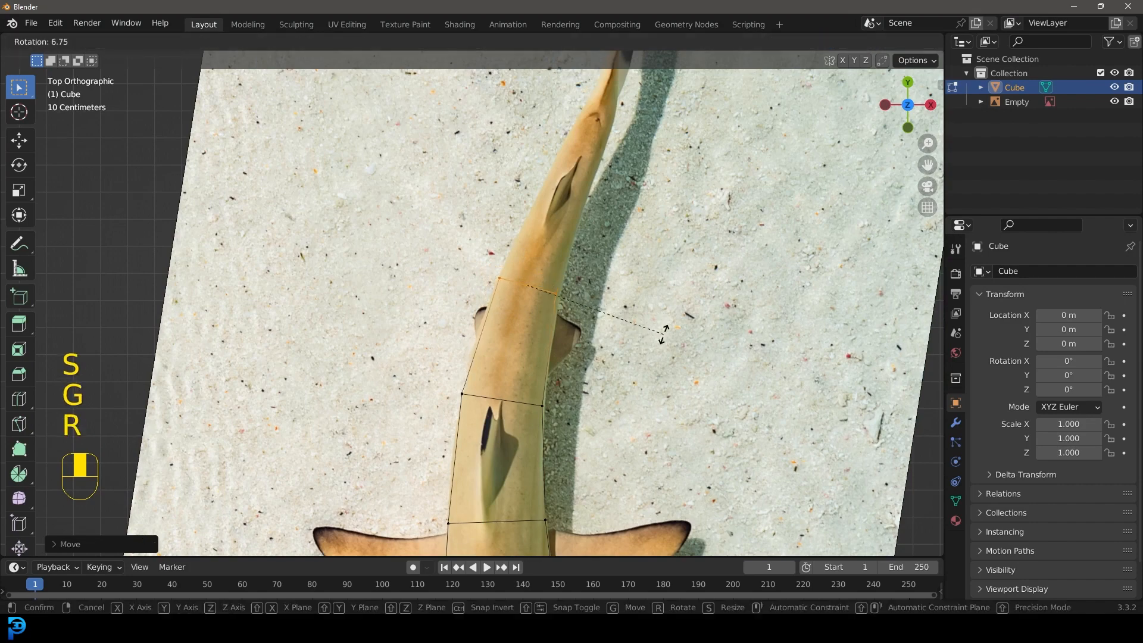
pyautogui.click(662, 337)
# - Extrude the body to the rear tip of the second dorsal fin and narrow, position and angle its end face
pyautogui.keyDown('shift'); pyautogui.moveTo(584, 283); pyautogui.dragTo(512, 414, button='middle'); pyautogui.keyUp('shift')
pyautogui.press('e')
pyautogui.click(569, 330)
pyautogui.press('s')
pyautogui.click(587, 343)
pyautogui.press('g')
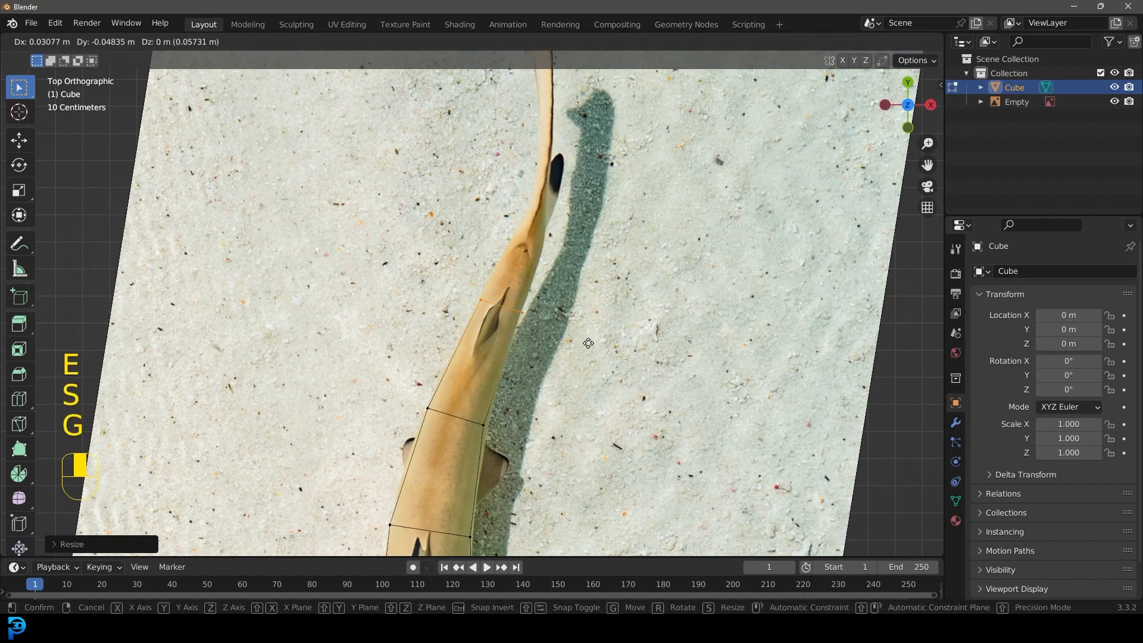
pyautogui.click(588, 343)
pyautogui.press('s')
pyautogui.click(617, 322)
pyautogui.press('r')
pyautogui.click(623, 340)
# - Extrude the body to the base of the tail fin and scale the end face down to the tail's thickness
pyautogui.keyDown('shift'); pyautogui.moveTo(623, 340); pyautogui.dragTo(595, 454, button='middle'); pyautogui.keyUp('shift')
pyautogui.press('e')
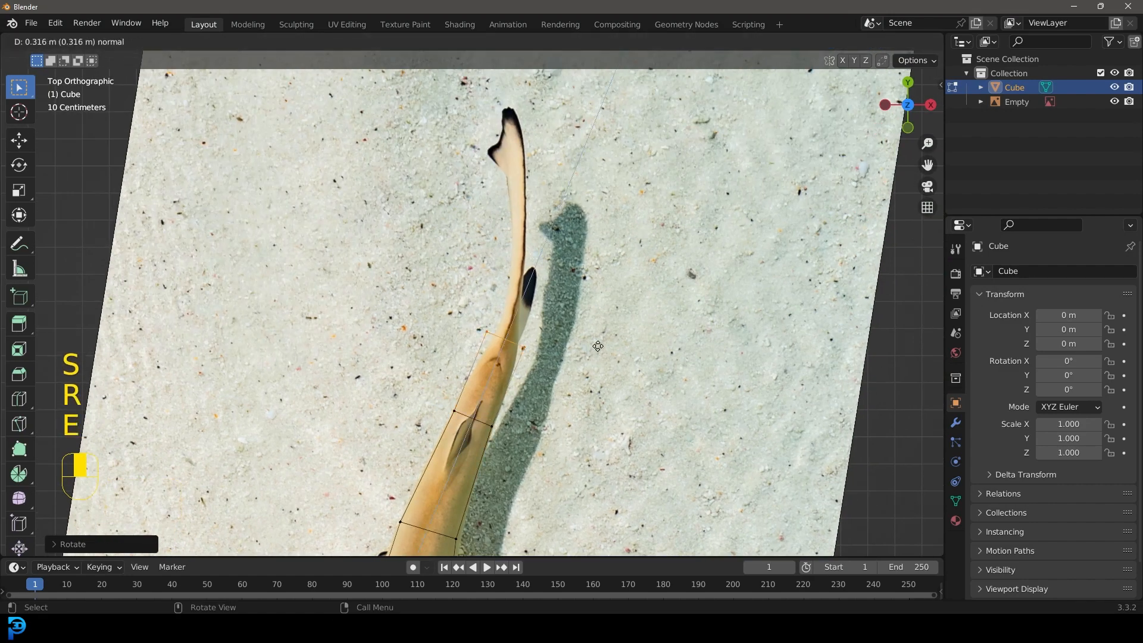
pyautogui.click(597, 353)
pyautogui.press('s')
pyautogui.click(581, 344)
# - In Object Mode, raise the shark mesh along Z to about 0.78 m above the reference image
pyautogui.scroll(-7, 581, 344)
pyautogui.keyDown('shift'); pyautogui.moveTo(470, 429); pyautogui.dragTo(511, 322, button='middle'); pyautogui.keyUp('shift')
pyautogui.scroll(1, 516, 322)
pyautogui.press('Tab')
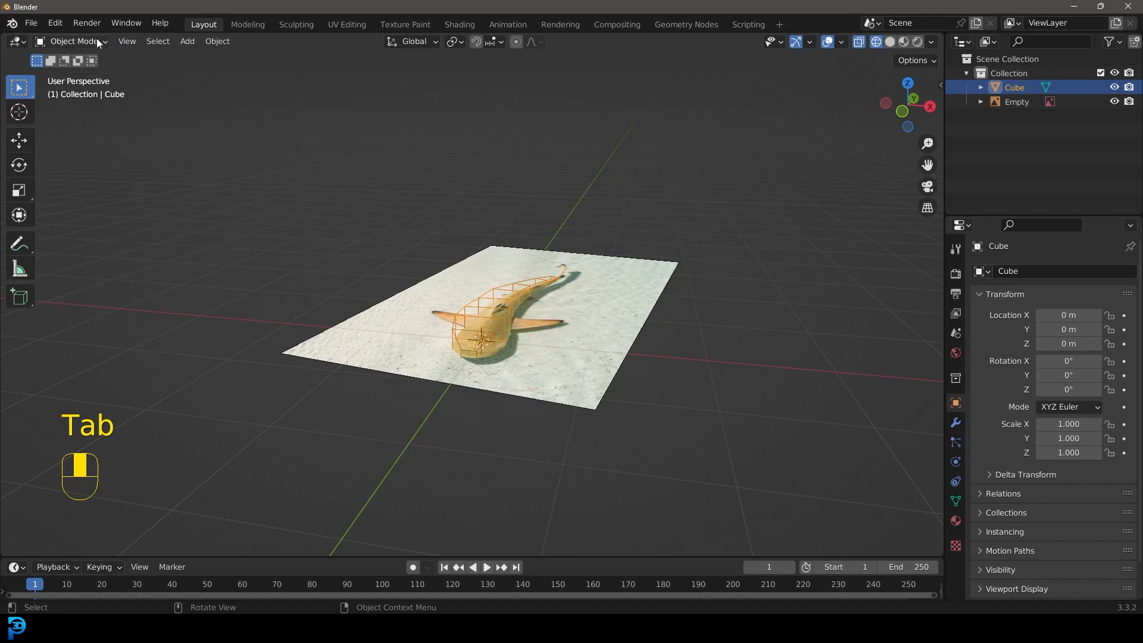
pyautogui.moveTo(583, 366); pyautogui.dragTo(586, 357, button='middle')
pyautogui.press('g')
pyautogui.press('z')
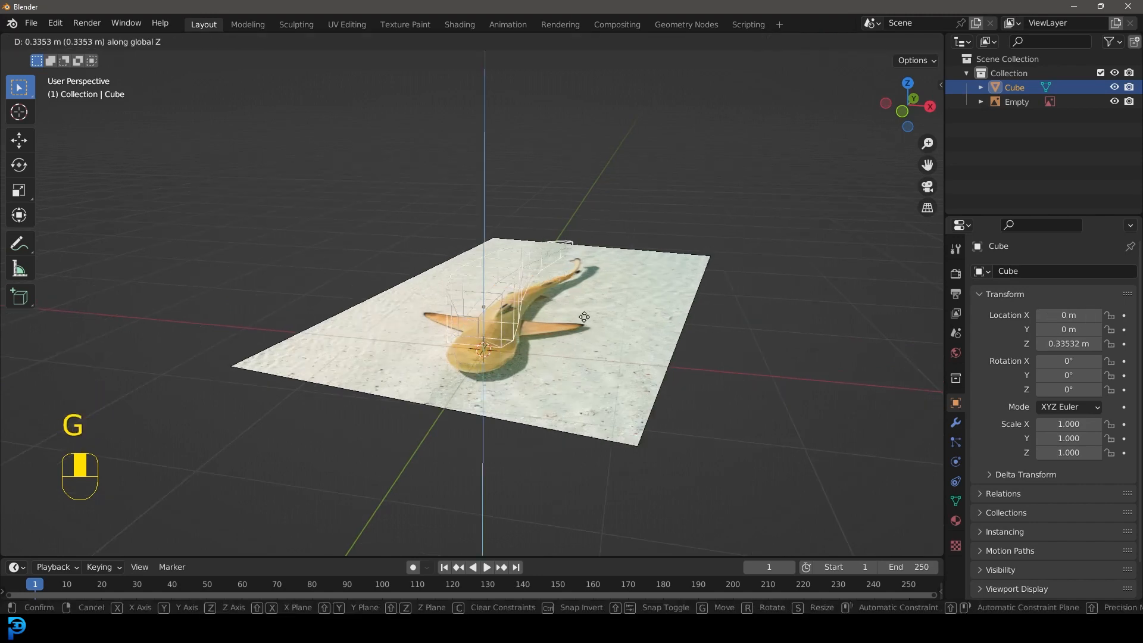
pyautogui.click(584, 264)
pyautogui.moveTo(584, 263); pyautogui.dragTo(431, 315, button='middle')
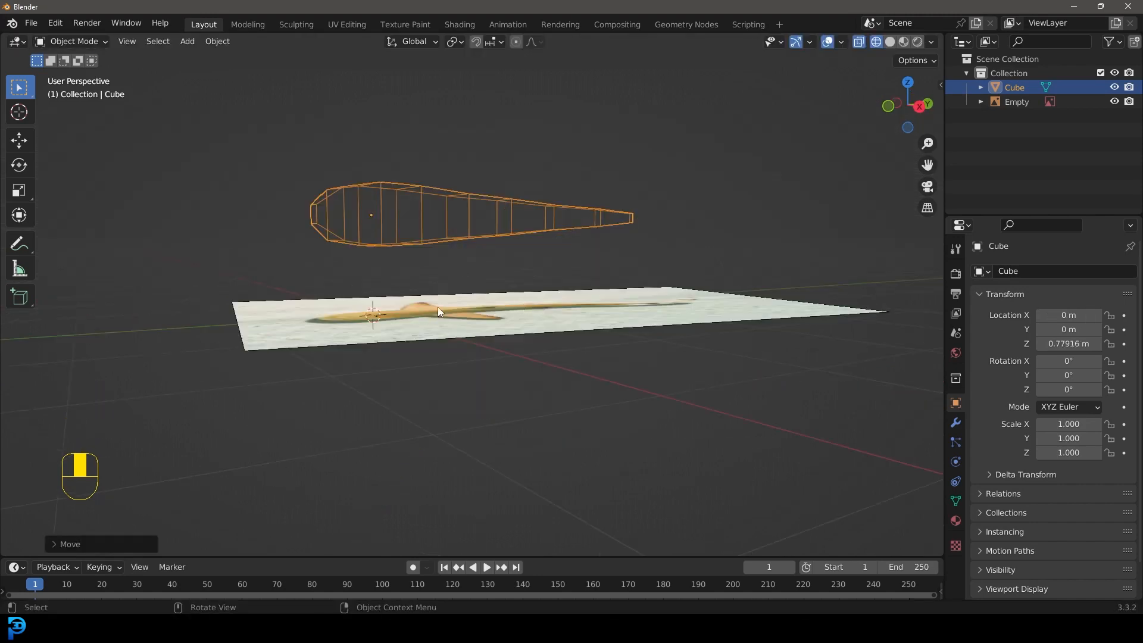
# - In Edit Mode, add a centred lengthwise loop cut along the shark's back from nose to tail
pyautogui.press('KP_7')
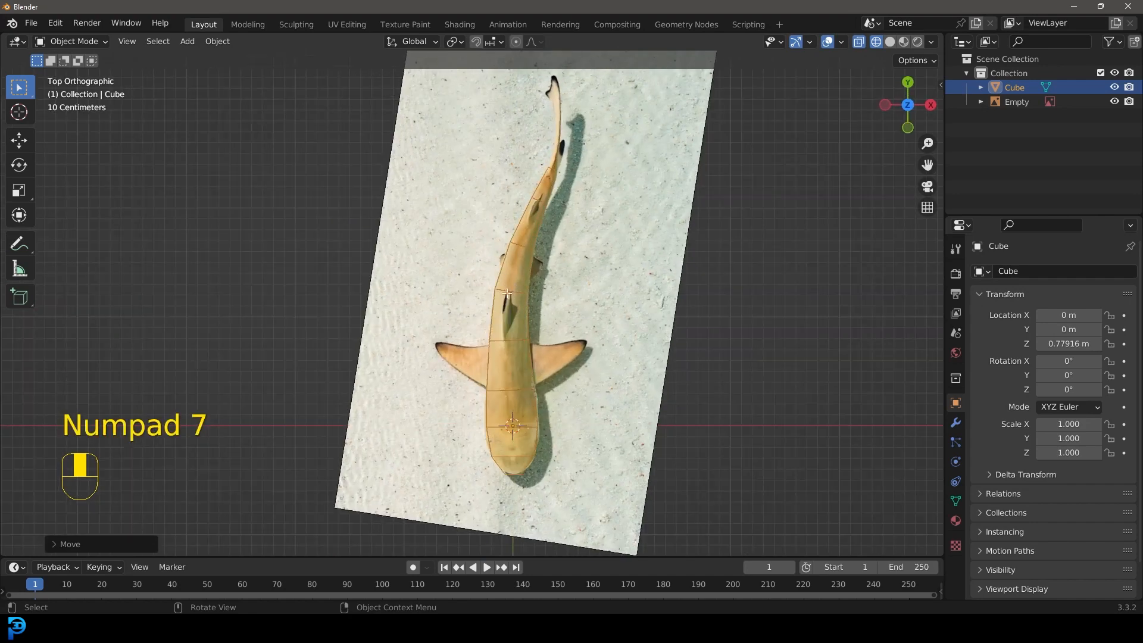
pyautogui.press('Tab')
pyautogui.scroll(2, 475, 302)
pyautogui.scroll(-3, 475, 302)
pyautogui.keyDown('shift'); pyautogui.moveTo(489, 422); pyautogui.dragTo(496, 274, button='middle'); pyautogui.keyUp('shift')
pyautogui.scroll(5, 496, 273)
pyautogui.press('z')
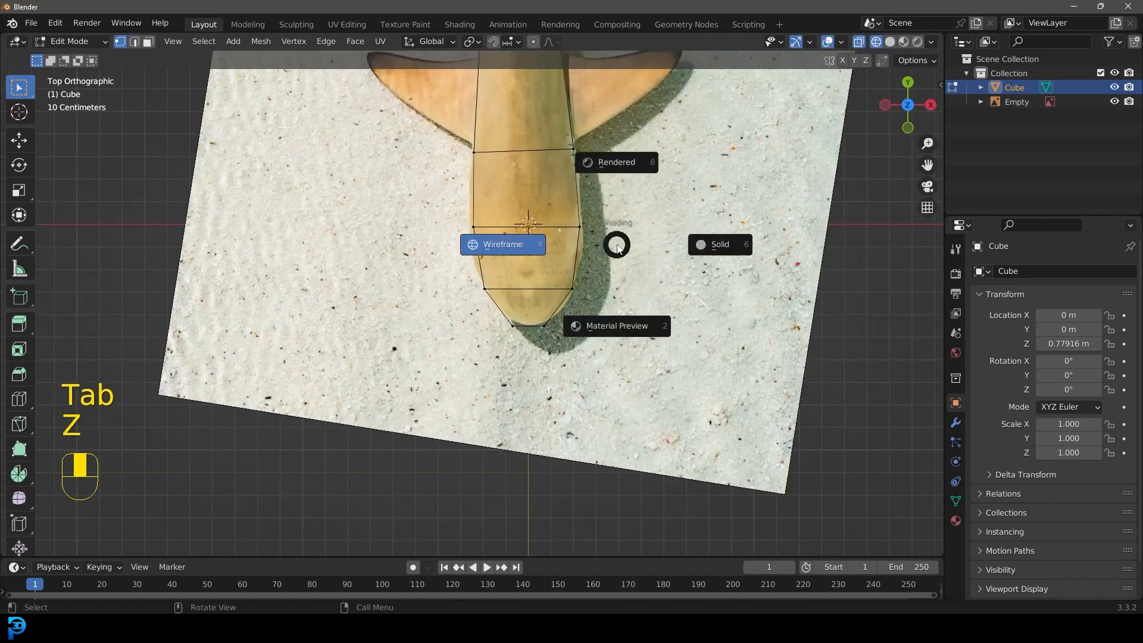
pyautogui.click(502, 245)
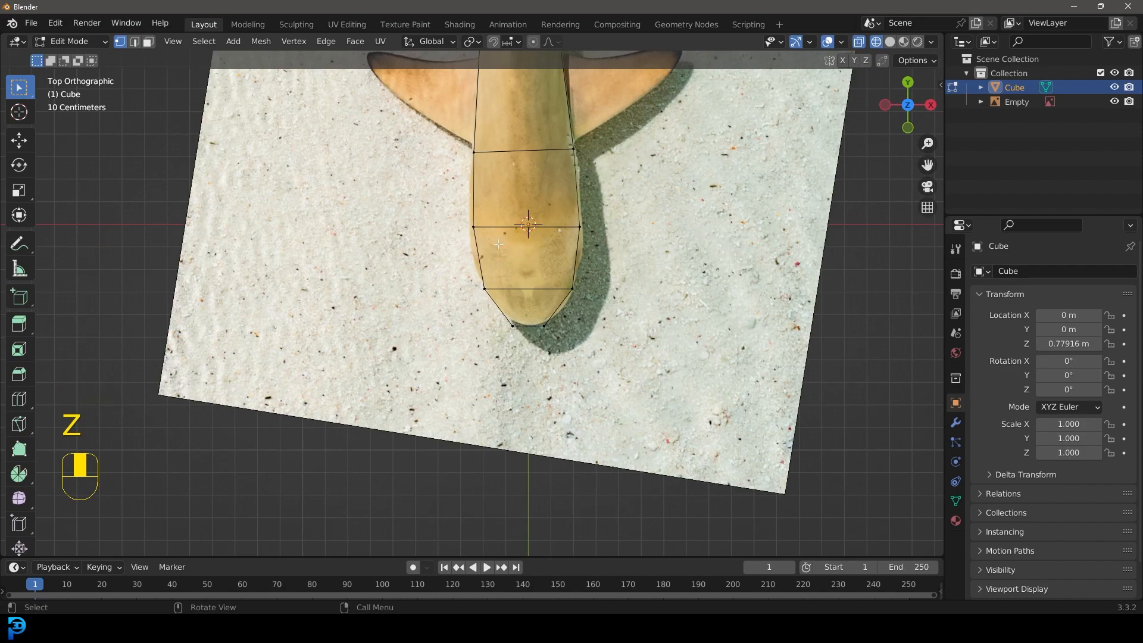
pyautogui.keyDown('shift'); pyautogui.moveTo(562, 171); pyautogui.dragTo(564, 272, button='middle'); pyautogui.keyUp('shift')
pyautogui.scroll(-4, 554, 326)
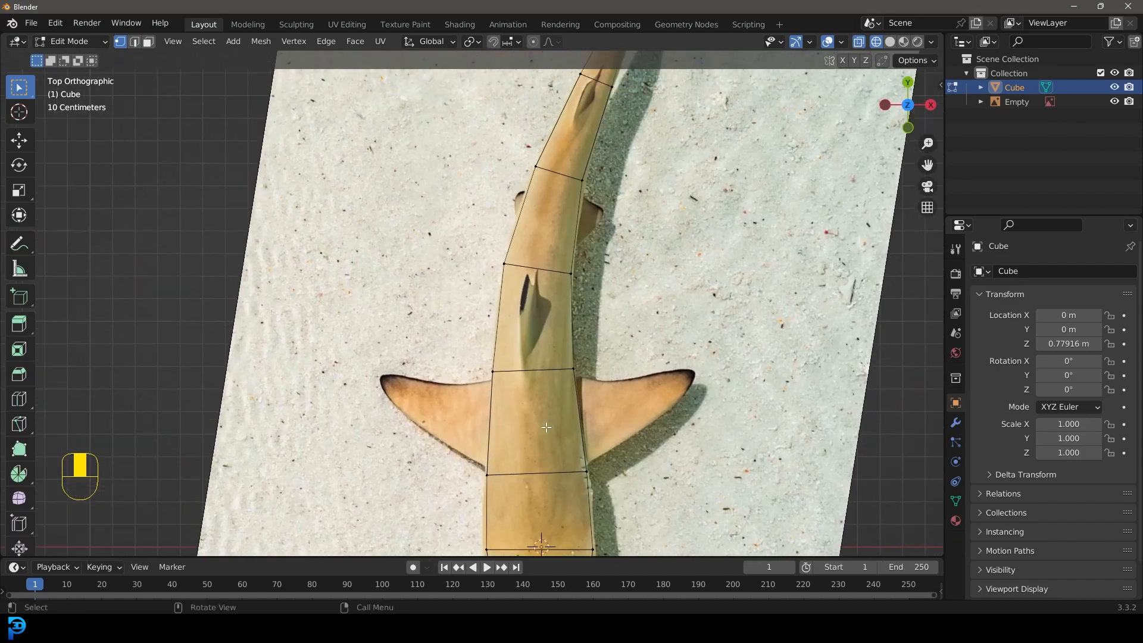
pyautogui.scroll(2, 536, 333)
pyautogui.hotkey('ctrl', 'r')
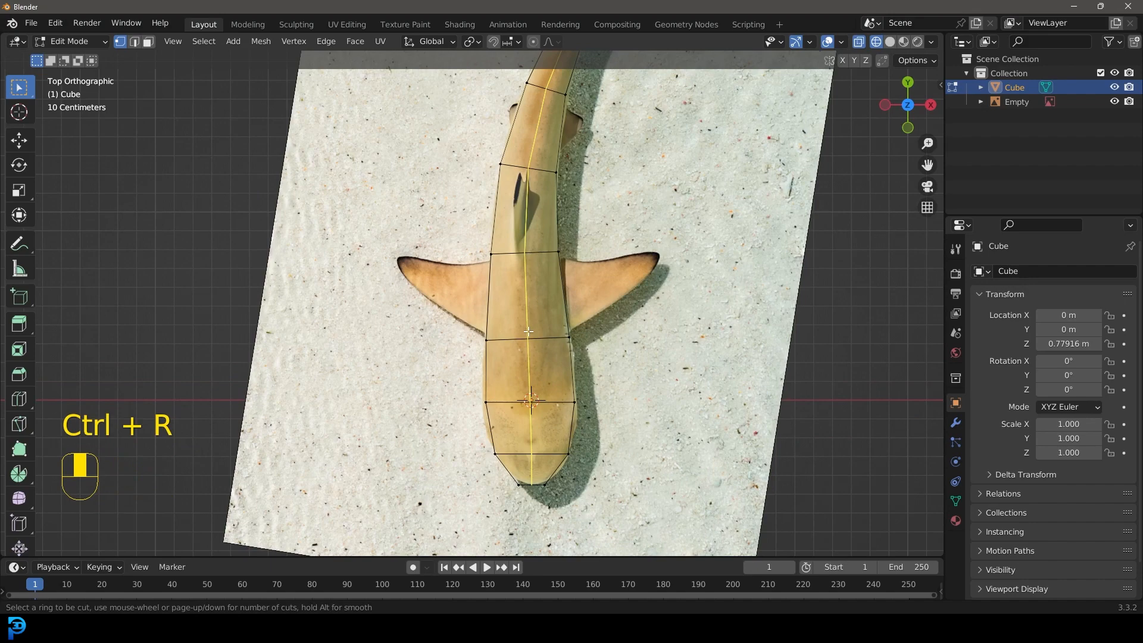
pyautogui.click(528, 341)
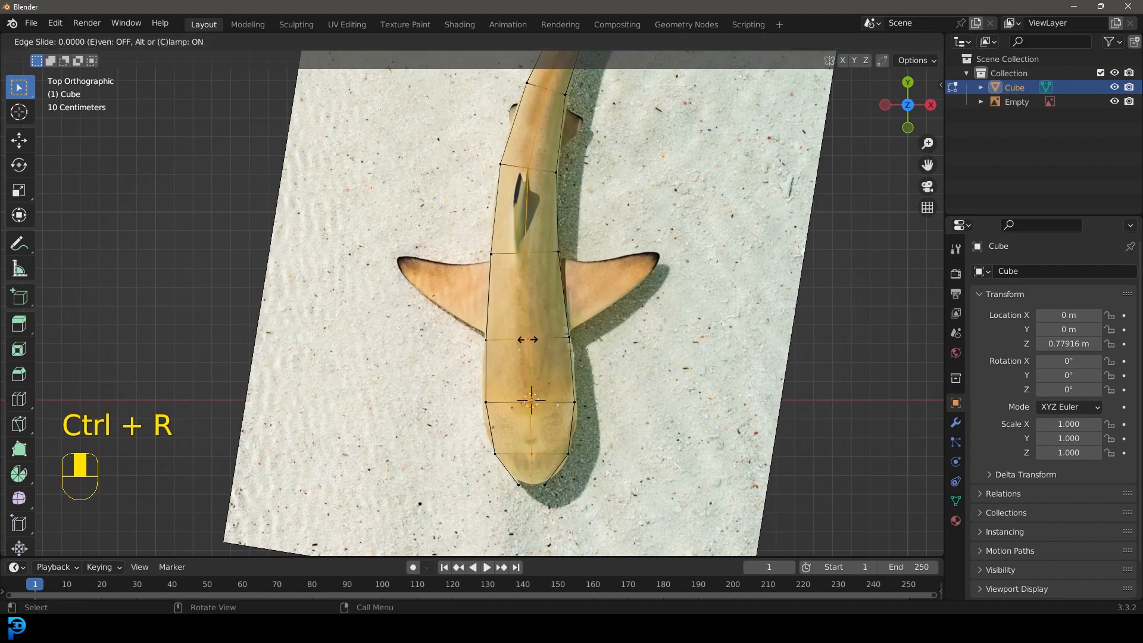
pyautogui.click(528, 340)
# - Switch to solid shading and add a horizontal loop cut around the body at mid-height
pyautogui.moveTo(547, 380); pyautogui.dragTo(510, 264, button='middle')
pyautogui.press('z')
pyautogui.click(532, 261)
pyautogui.scroll(3, 526, 256)
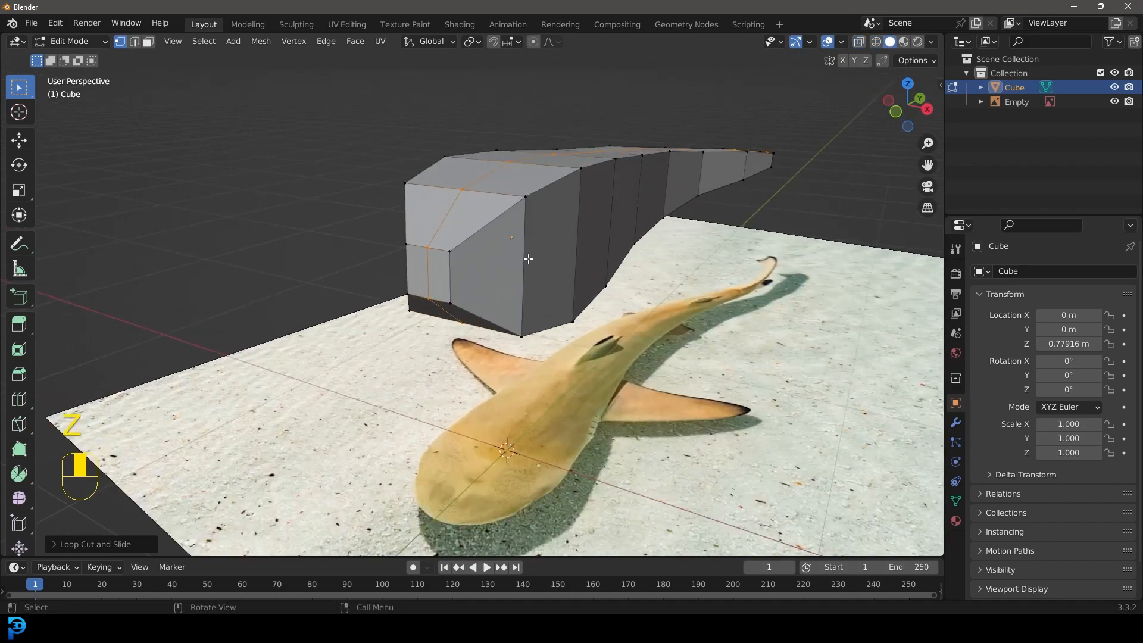
pyautogui.hotkey('ctrl', 'r')
pyautogui.click(528, 254)
pyautogui.click(528, 253)
# - Select the whole mesh and round its boxy shape with the Smooth tool
pyautogui.moveTo(529, 253); pyautogui.dragTo(584, 285, button='middle')
pyautogui.press('a')
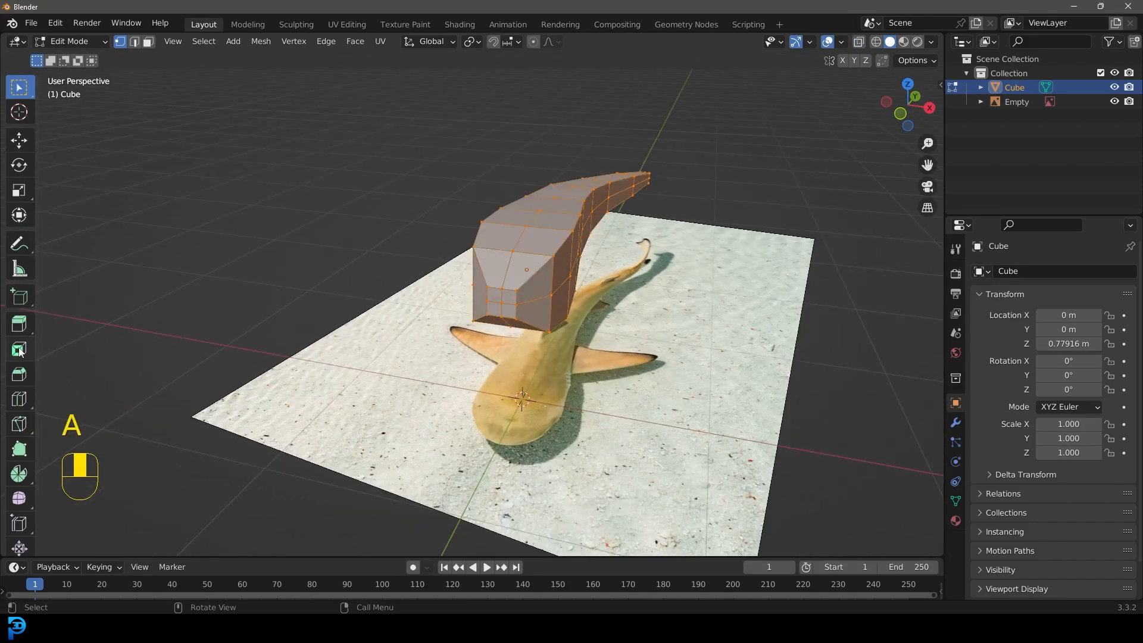
pyautogui.click(19, 500)
pyautogui.moveTo(605, 246); pyautogui.dragTo(797, 323)
# - Show the tail end from the top in wireframe and activate the Move tool
pyautogui.press('KP_7')
pyautogui.scroll(-4, 700, 210)
pyautogui.keyDown('shift'); pyautogui.moveTo(700, 210); pyautogui.dragTo(676, 347, button='middle'); pyautogui.keyUp('shift')
pyautogui.scroll(4, 677, 346)
pyautogui.keyDown('shift'); pyautogui.moveTo(652, 255); pyautogui.dragTo(617, 268, button='middle'); pyautogui.keyUp('shift')
pyautogui.scroll(3, 618, 268)
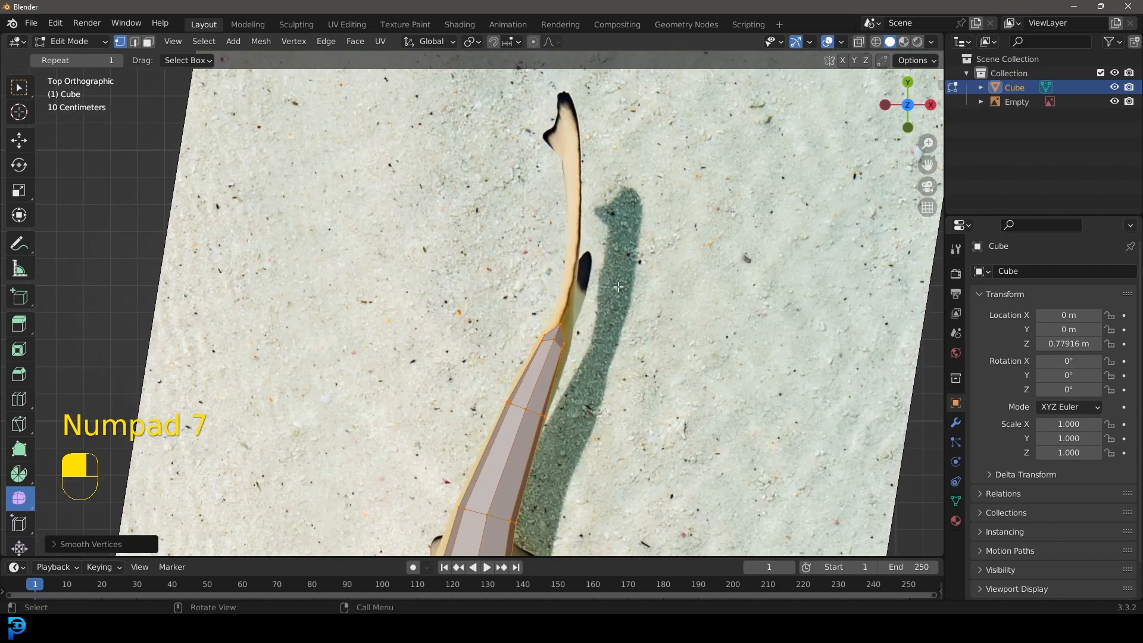
pyautogui.press('z')
pyautogui.click(559, 300)
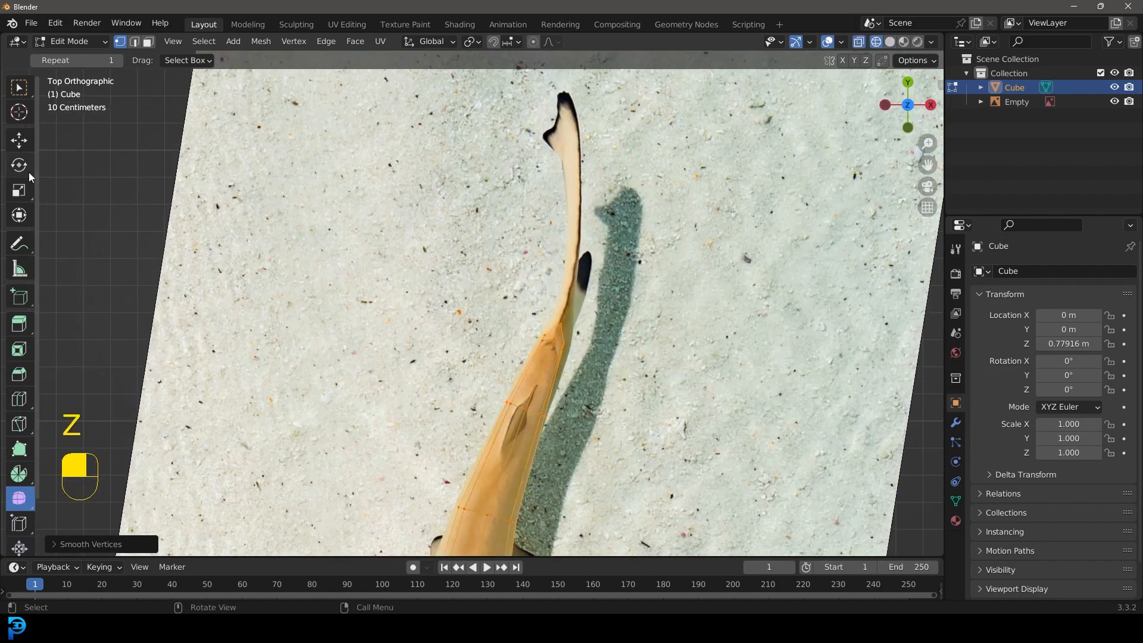
pyautogui.click(19, 140)
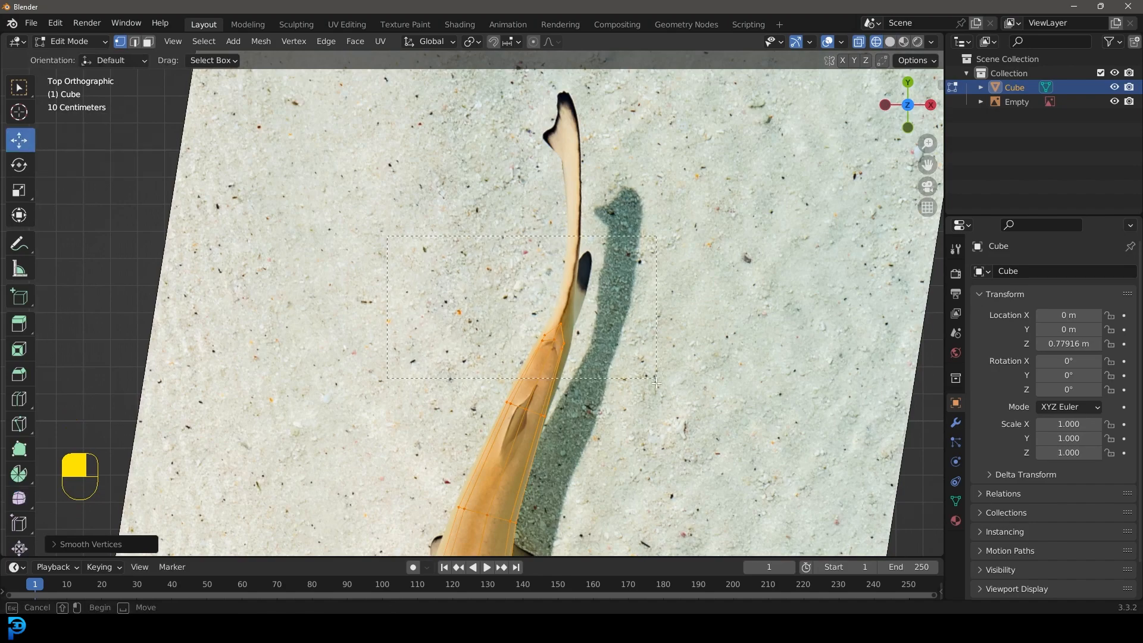
# - Delete the pointed geometry at the tail end of the shark mesh
pyautogui.moveTo(574, 344); pyautogui.dragTo(517, 288, button='middle')
pyautogui.scroll(4, 434, 217)
pyautogui.keyDown('shift'); pyautogui.moveTo(420, 193); pyautogui.dragTo(497, 200, button='middle'); pyautogui.keyUp('shift')
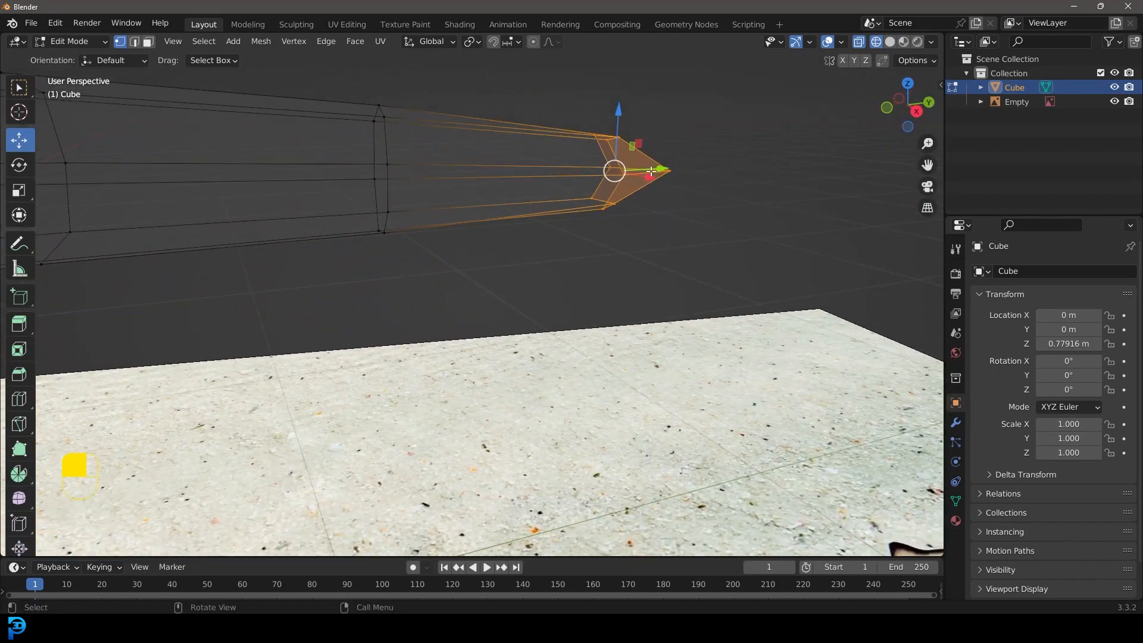
pyautogui.press('x')
pyautogui.click(590, 202)
pyautogui.scroll(-3, 631, 208)
pyautogui.moveTo(648, 208); pyautogui.dragTo(404, 188, button='middle')
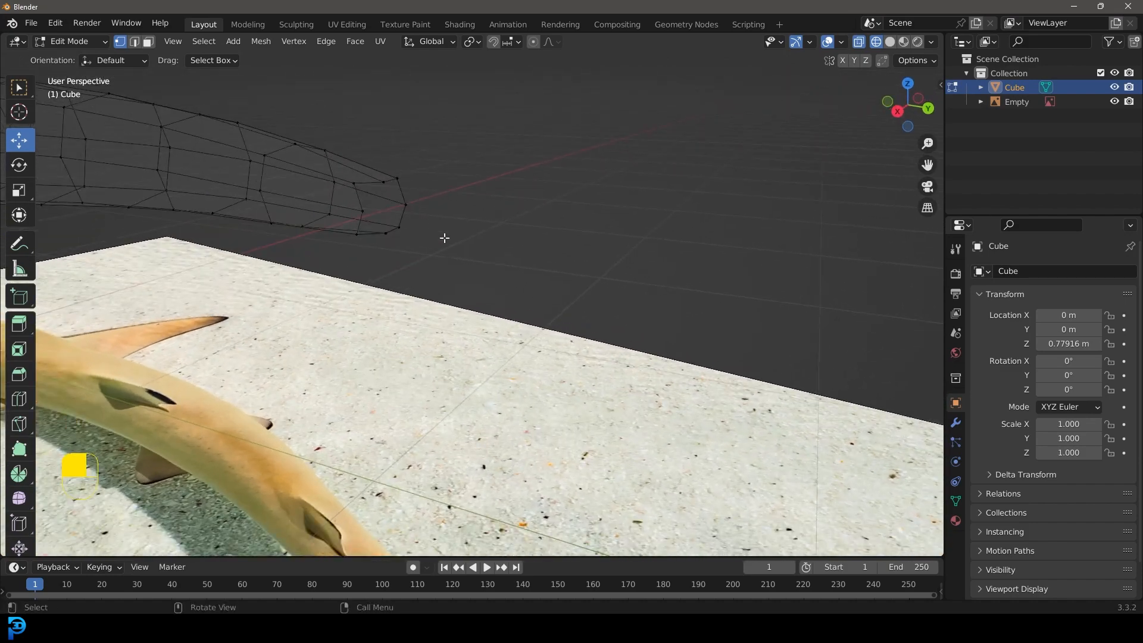
# - Extrude the body's open end loop along the tail in top view, narrow it on X and rotate it to follow the photo
pyautogui.moveTo(437, 222); pyautogui.dragTo(444, 244, button='middle')
pyautogui.moveTo(512, 260); pyautogui.dragTo(452, 160)
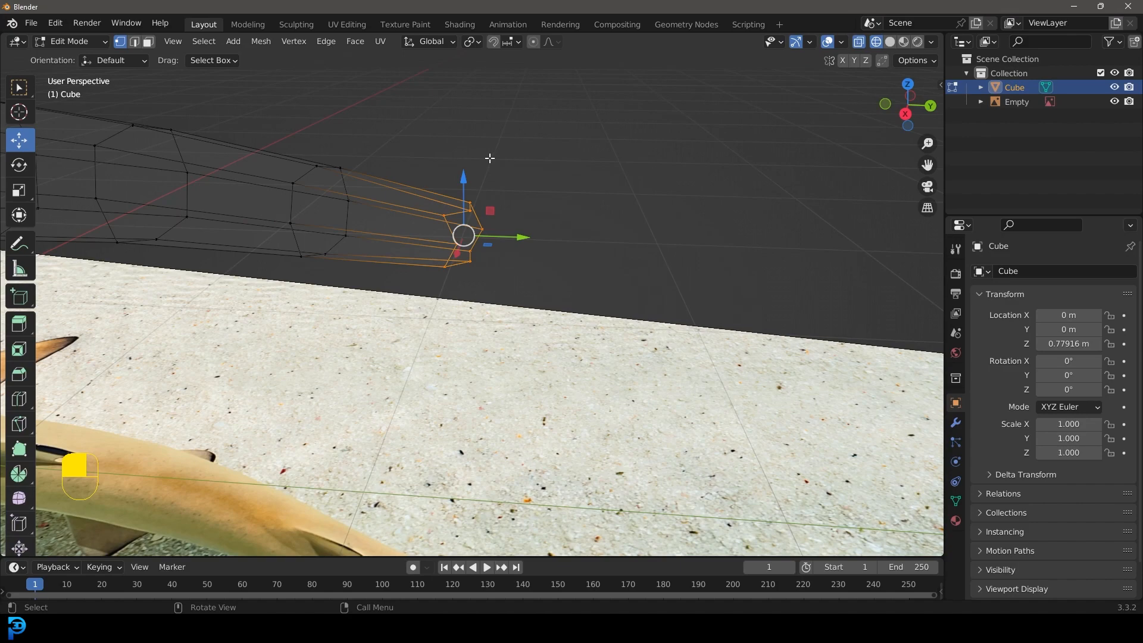
pyautogui.press('KP_7')
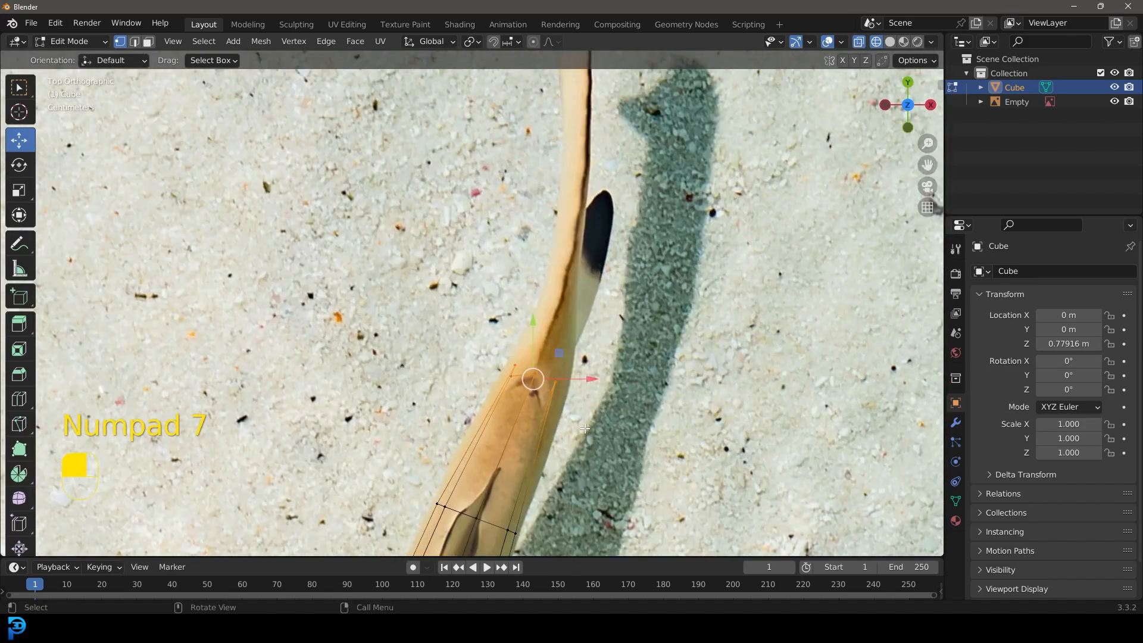
pyautogui.press('e')
pyautogui.click(610, 368)
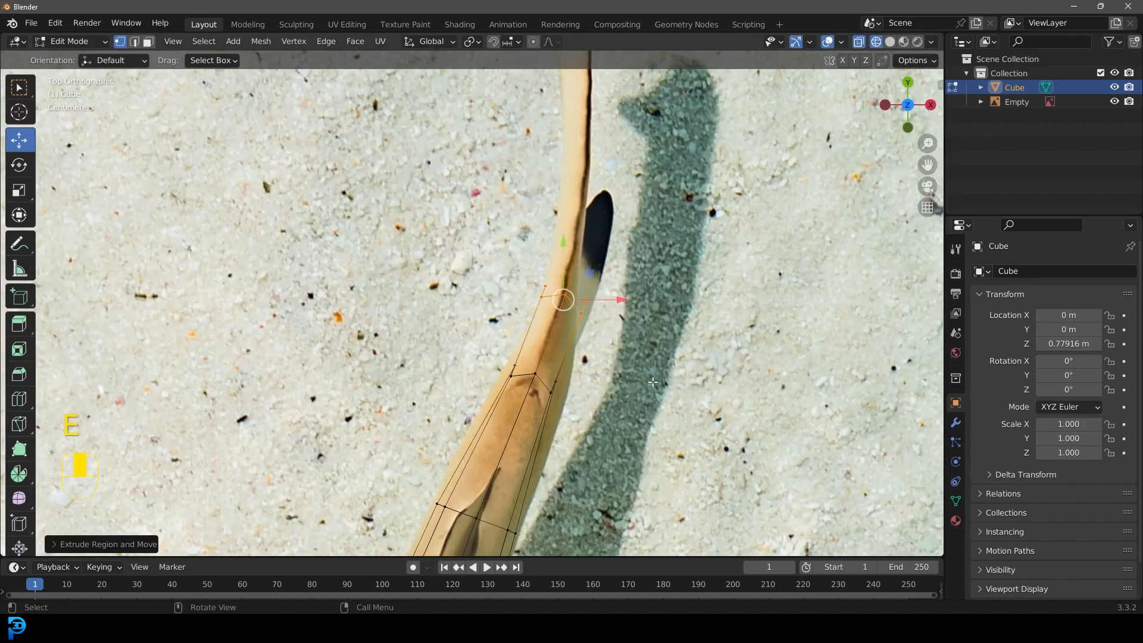
pyautogui.press('s')
pyautogui.press('x')
pyautogui.click(603, 322)
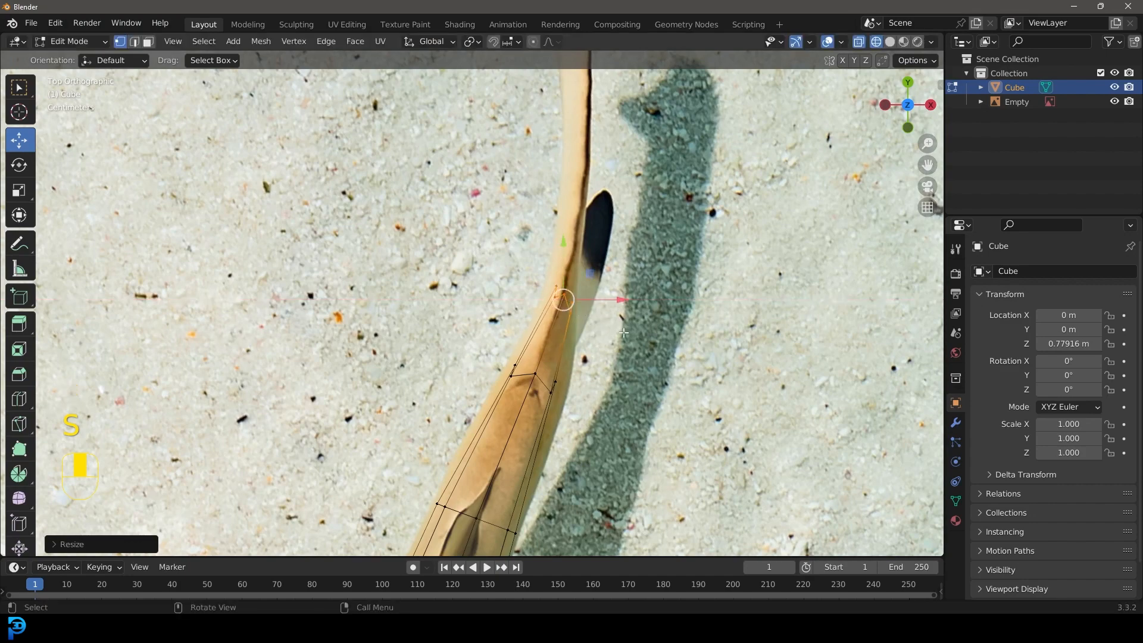
pyautogui.press('r')
pyautogui.click(604, 307)
# - Extrude another tail segment toward the tail fin and scale its end loop to about 0.66 along X
pyautogui.keyDown('shift'); pyautogui.moveTo(608, 294); pyautogui.dragTo(577, 455, button='middle'); pyautogui.keyUp('shift')
pyautogui.press('e')
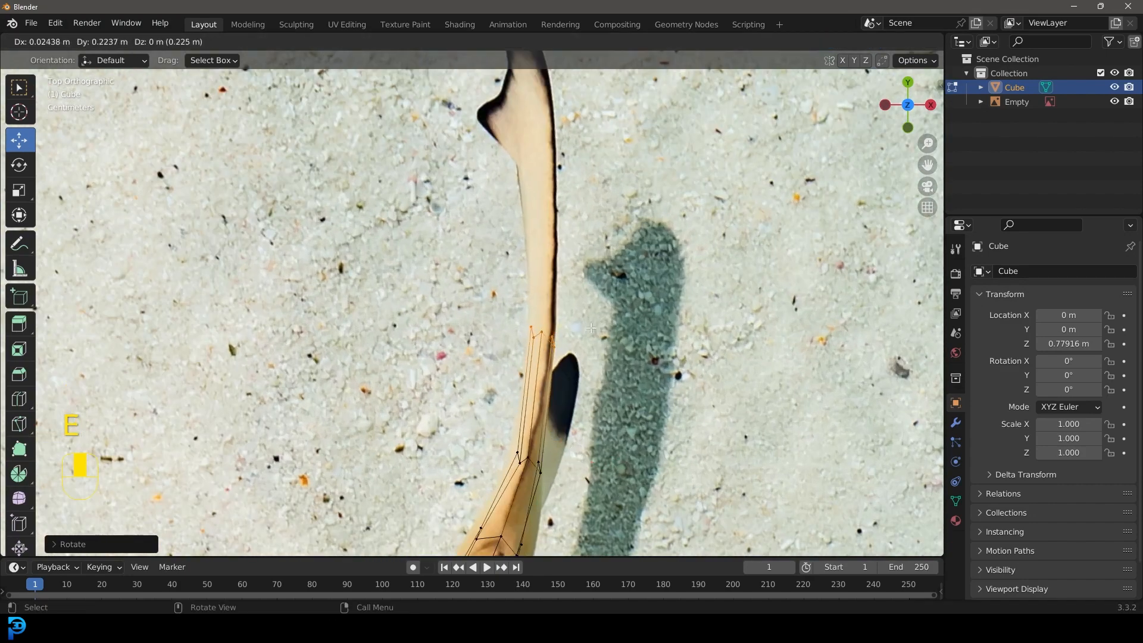
pyautogui.click(592, 329)
pyautogui.press('s')
pyautogui.press('x')
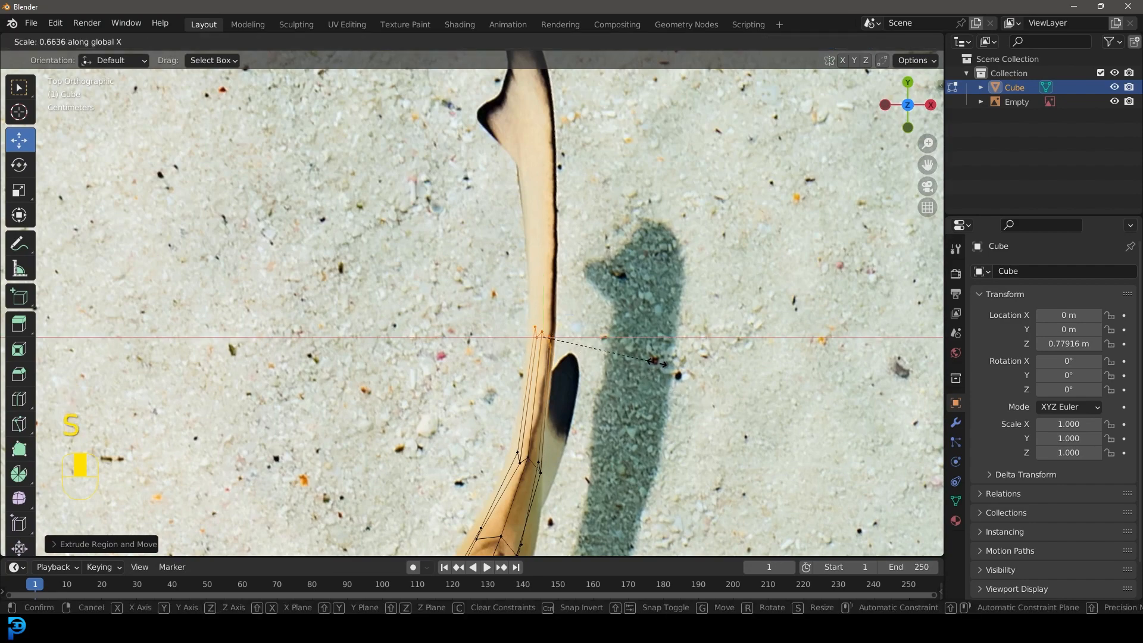
pyautogui.click(655, 362)
# - Extrude the tail about 0.26 m further toward the fin and rotate the new end loop to match the reference
pyautogui.keyDown('shift'); pyautogui.moveTo(584, 194); pyautogui.dragTo(602, 321, button='middle'); pyautogui.keyUp('shift')
pyautogui.press('e')
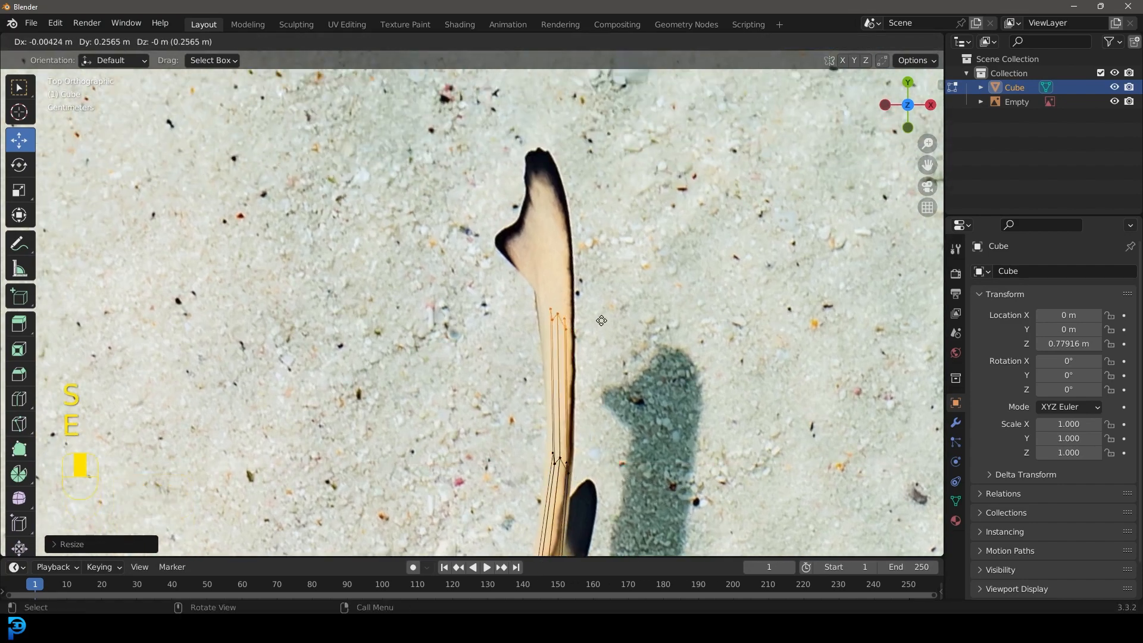
pyautogui.click(602, 314)
pyautogui.press('r')
pyautogui.click(677, 323)
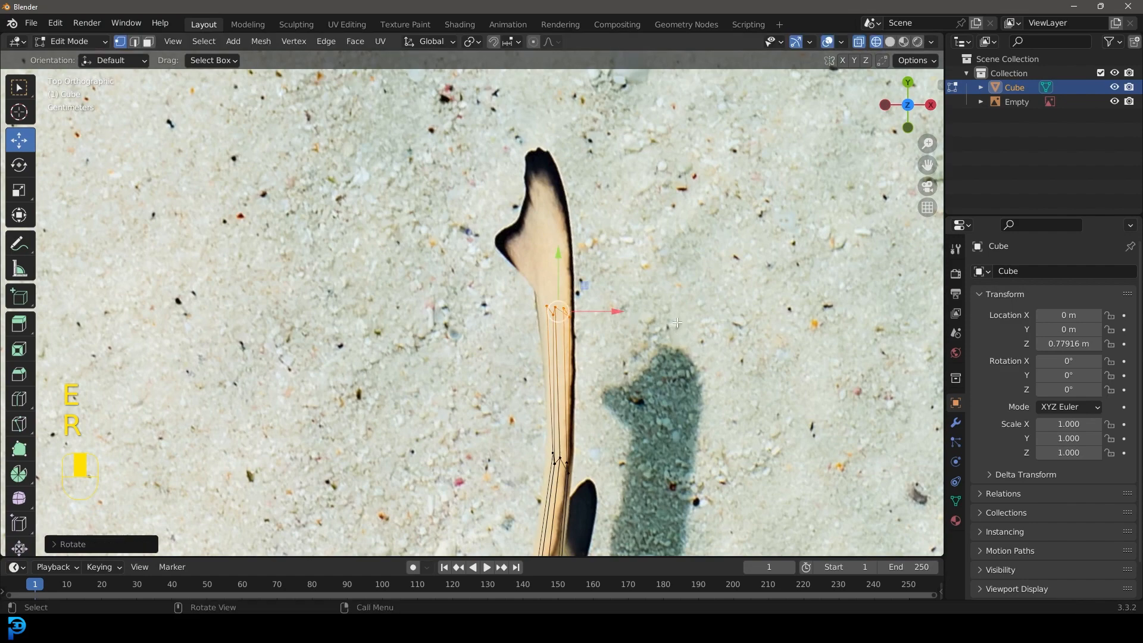
# - Extrude the last tail segment about 0.25 m up to the tip of the tail fin in the photo
pyautogui.keyDown('shift'); pyautogui.moveTo(640, 349); pyautogui.dragTo(662, 388, button='middle'); pyautogui.keyUp('shift')
pyautogui.press('r')
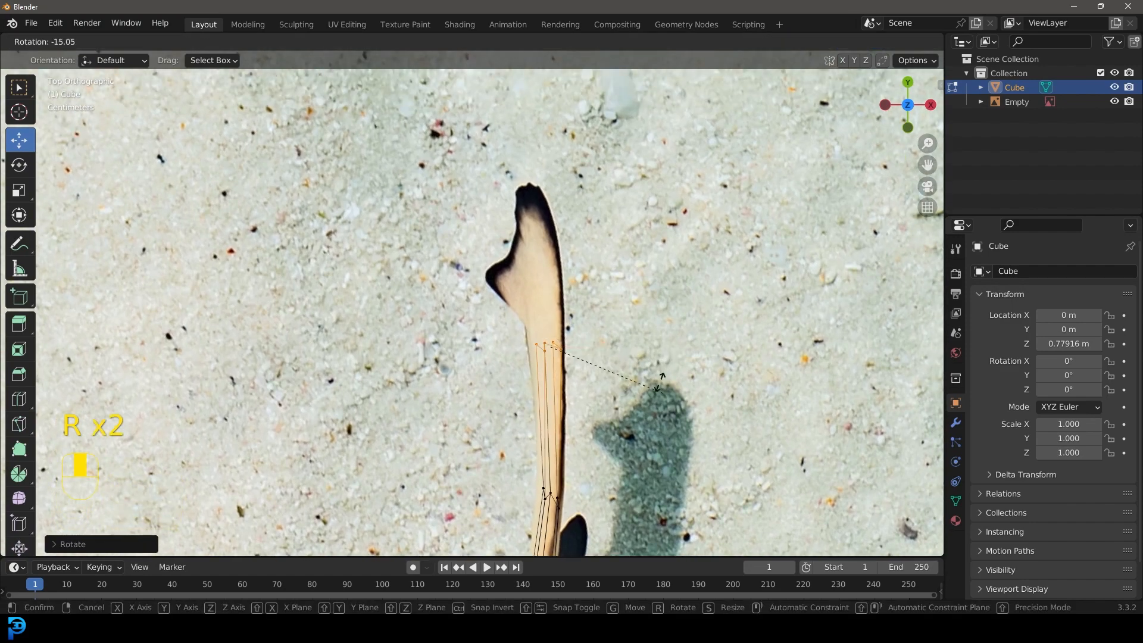
pyautogui.rightClick(658, 352)
pyautogui.press('e')
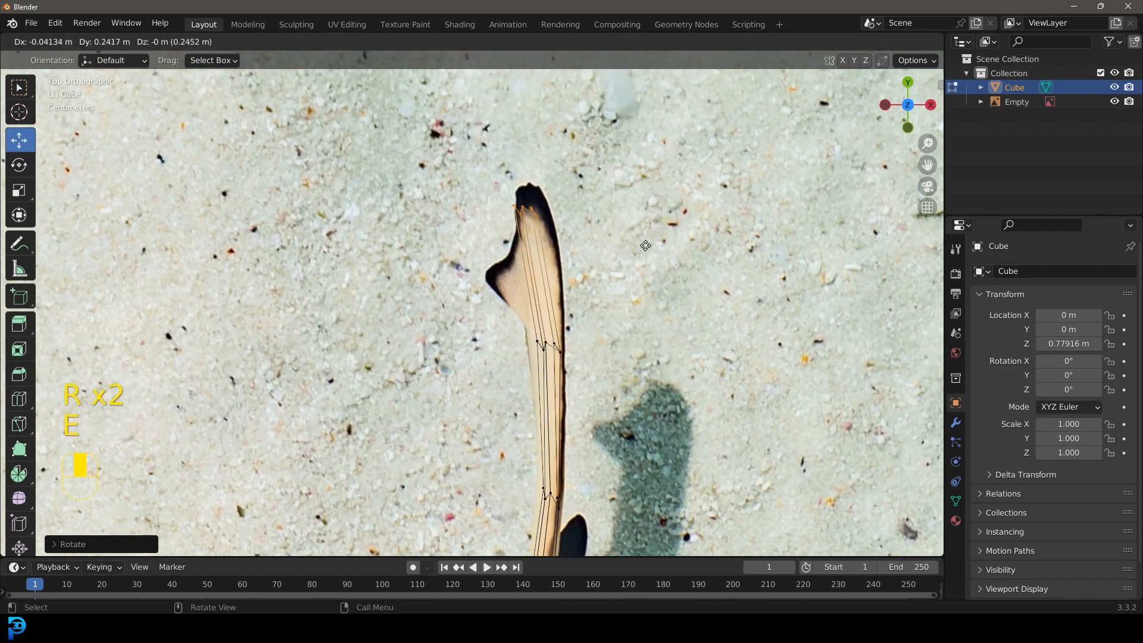
pyautogui.click(643, 246)
# - In side view, select the tail fin segments and scale them about 5.3 times along Z with proportional editing
pyautogui.scroll(-5, 562, 295)
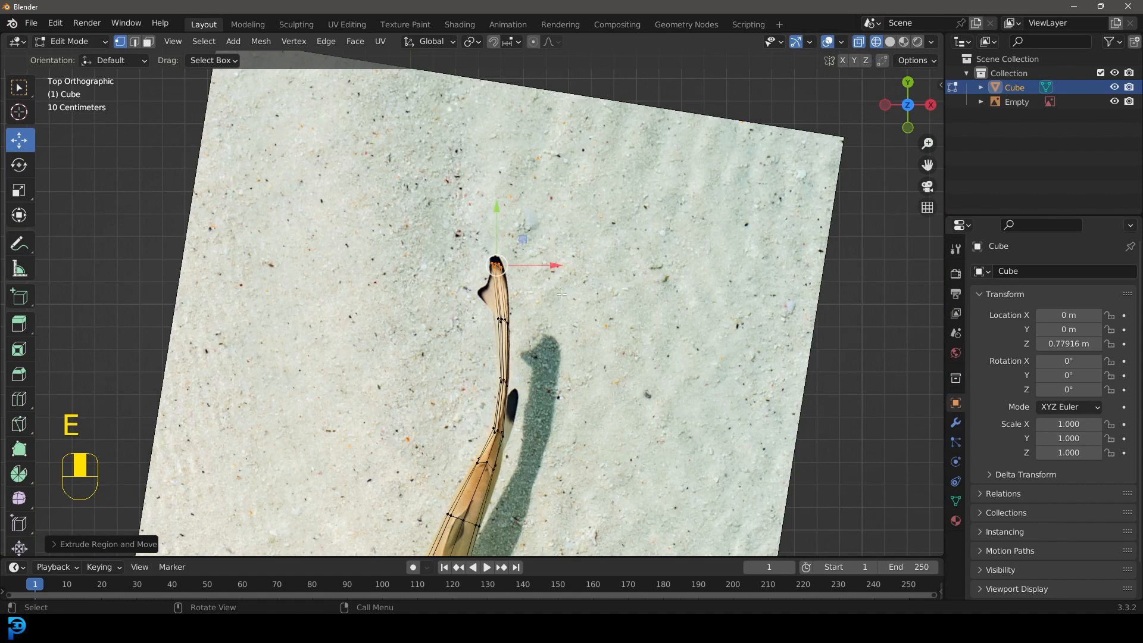
pyautogui.press('KP_3')
pyautogui.keyDown('shift'); pyautogui.moveTo(544, 285); pyautogui.dragTo(636, 321, button='middle'); pyautogui.keyUp('shift')
pyautogui.moveTo(711, 365); pyautogui.dragTo(424, 263)
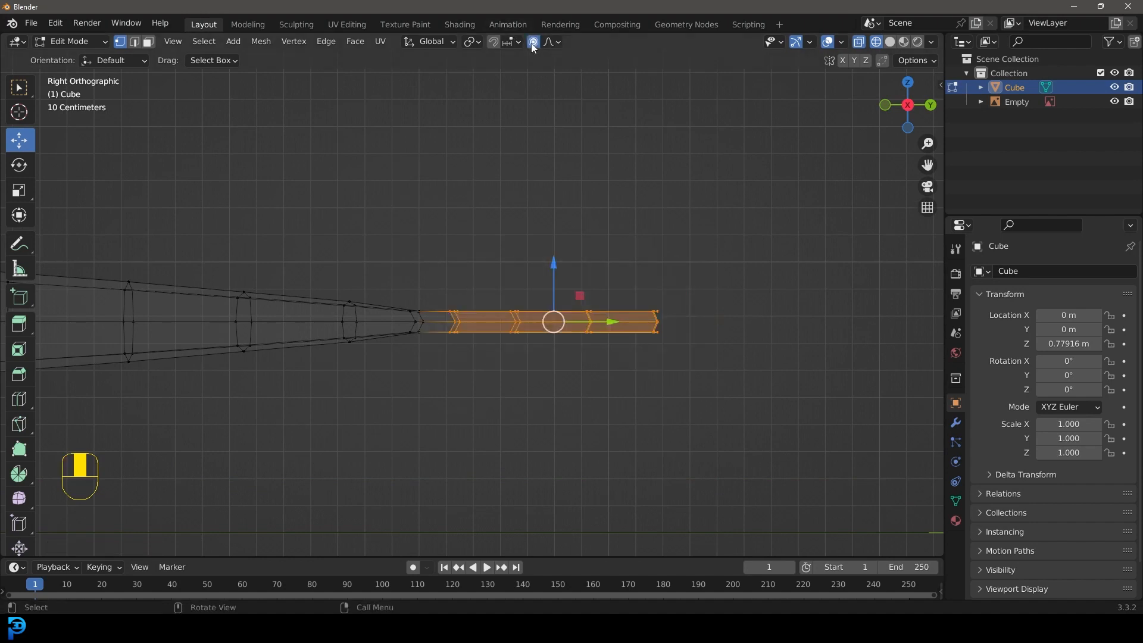
pyautogui.press('s')
pyautogui.press('z')
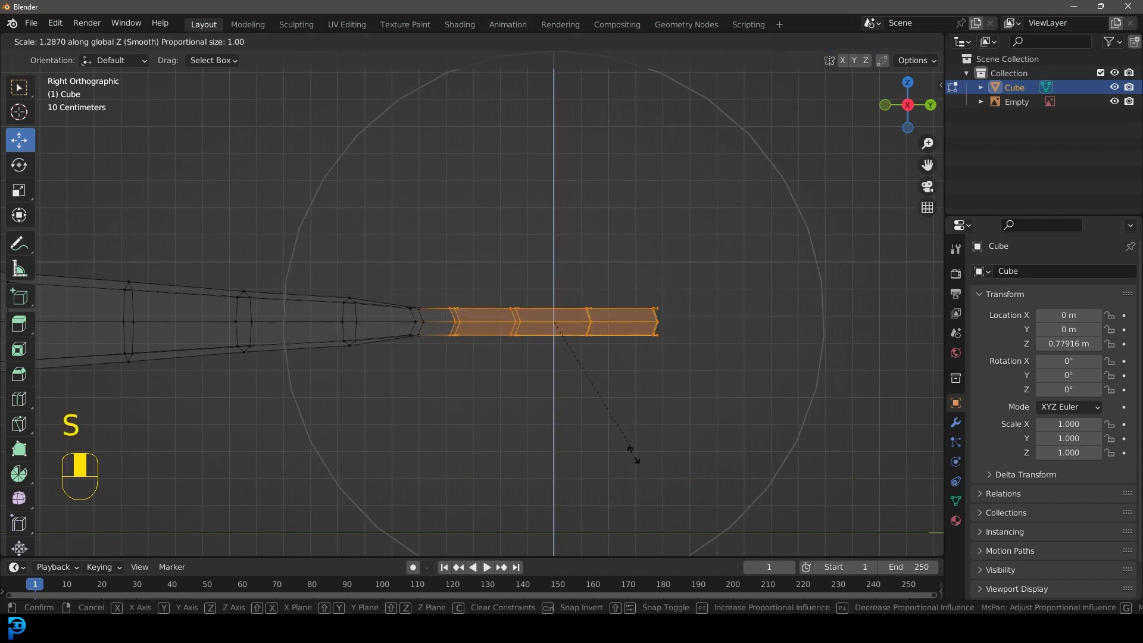
pyautogui.scroll(8, 731, 177)
pyautogui.scroll(3, 731, 177)
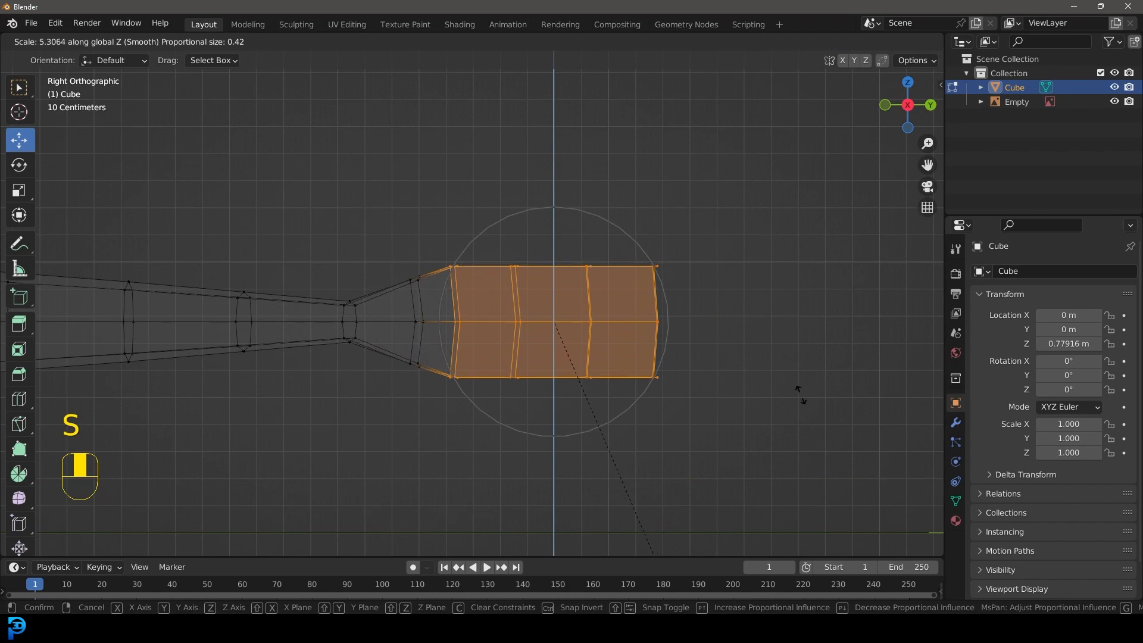
pyautogui.click(806, 408)
# - Taper the front of the tail fin by moving its upper and lower front vertices inward
pyautogui.moveTo(439, 244); pyautogui.dragTo(480, 299)
pyautogui.press('g')
pyautogui.click(484, 320)
pyautogui.moveTo(487, 411); pyautogui.dragTo(439, 359)
pyautogui.press('g')
pyautogui.click(443, 353)
# - Shape the tail fin's rear edge by pulling its lower corner inward and its upper corner slightly backward
pyautogui.moveTo(703, 409); pyautogui.dragTo(636, 250)
pyautogui.press('g')
pyautogui.click(655, 357)
pyautogui.press('g')
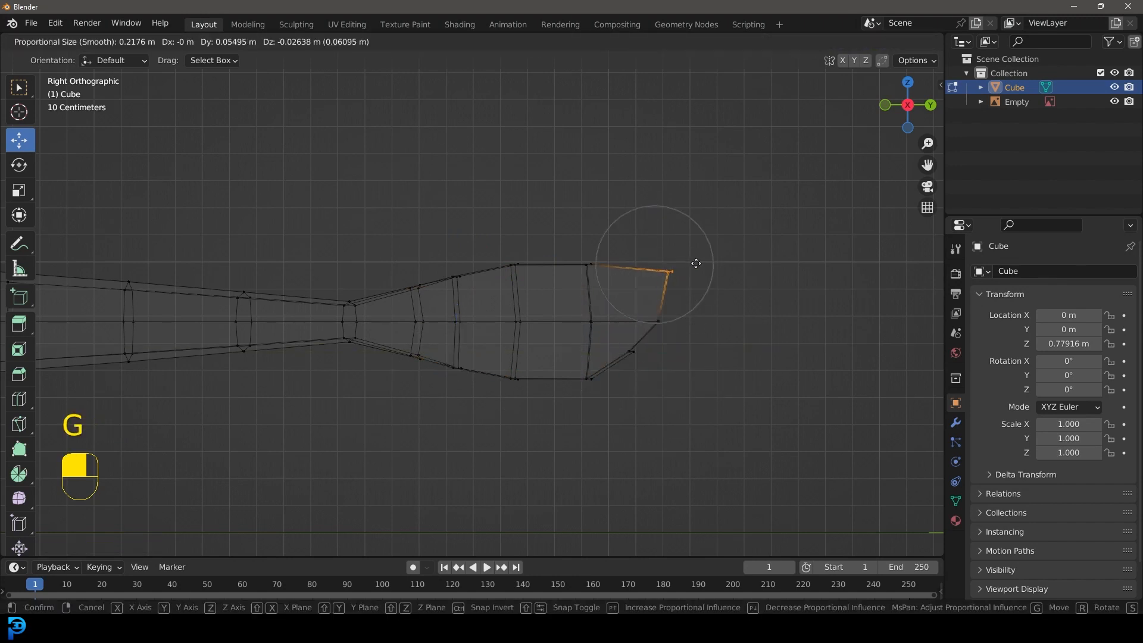
pyautogui.click(696, 264)
# - Refine the tail fin's side profile by moving vertices on its upper and lower edges
pyautogui.click(512, 265)
pyautogui.press('g')
pyautogui.click(506, 268)
pyautogui.scroll(-4, 438, 241)
pyautogui.moveTo(564, 371); pyautogui.dragTo(519, 334)
pyautogui.scroll(3, 556, 393)
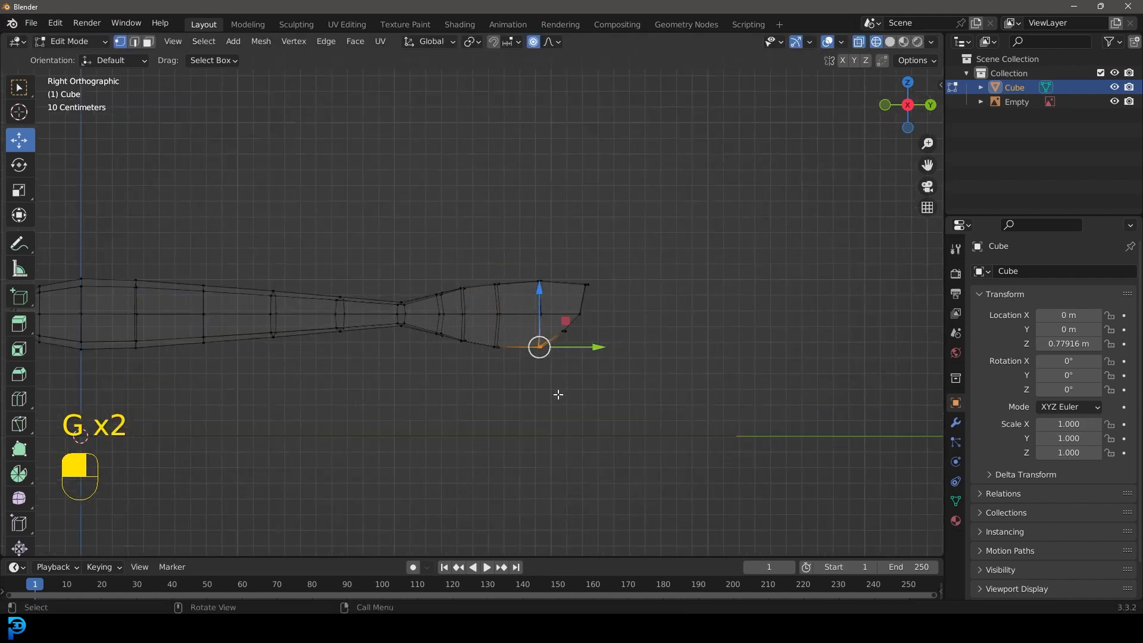
pyautogui.press('g')
pyautogui.click(567, 414)
# - Switch to solid shading, select the open border loop at the tail fin's end and close it with Grid Fill
pyautogui.moveTo(676, 272)
pyautogui.mouseDown(button='middle')
pyautogui.moveTo(641, 305)
pyautogui.moveTo(584, 248)
pyautogui.moveTo(559, 251)
pyautogui.mouseUp(button='middle')
pyautogui.press('z')
pyautogui.click(646, 316)
pyautogui.hotkey('alt', 'a')
pyautogui.scroll(4, 477, 243)
pyautogui.keyDown('alt'); pyautogui.keyDown('shift'); pyautogui.click(467, 198); pyautogui.keyUp('shift'); pyautogui.keyUp('alt')
pyautogui.moveTo(467, 199); pyautogui.dragTo(483, 414, button='middle')
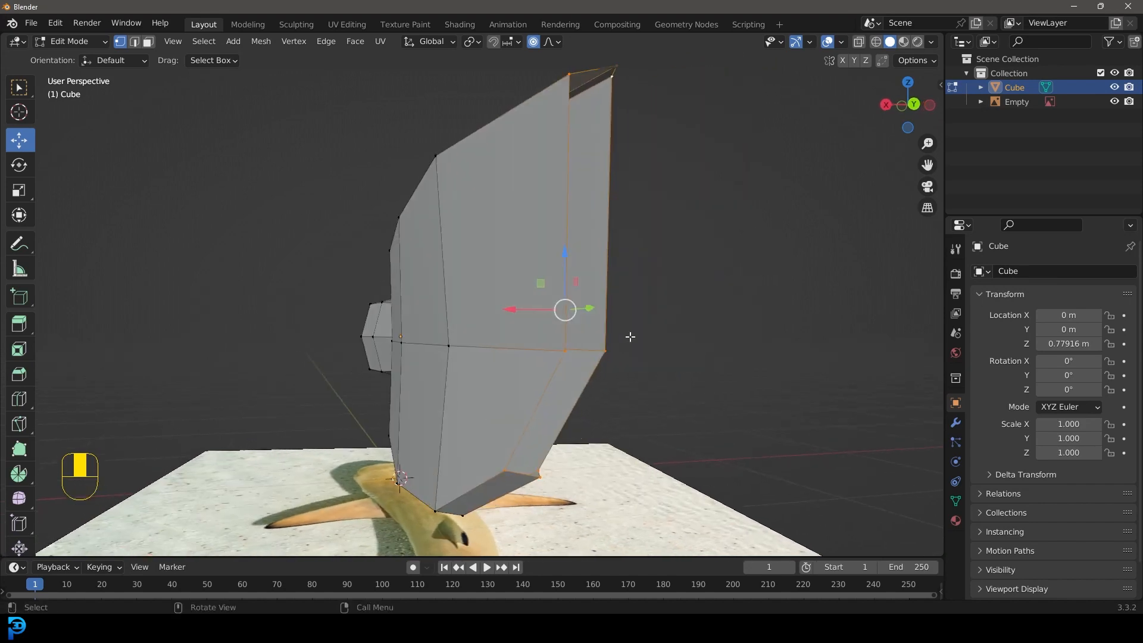
pyautogui.hotkey('ctrl', 'f')
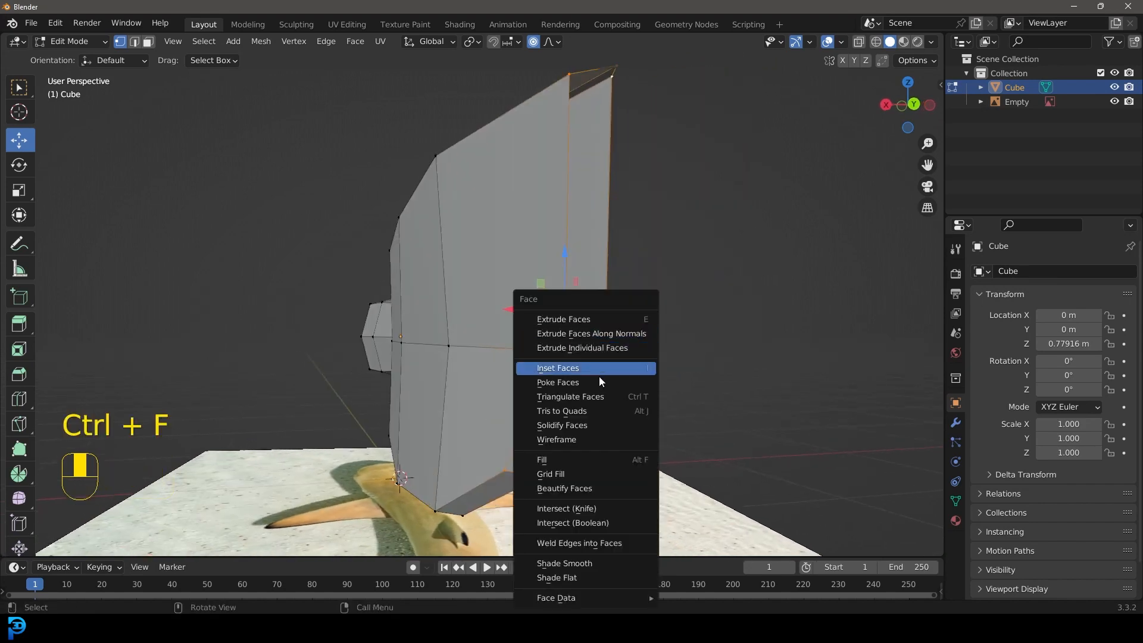
pyautogui.click(591, 474)
# - Thin the tail fin's rear edge by scaling it to about 0.46 along X, and return to top view
pyautogui.moveTo(664, 352); pyautogui.dragTo(631, 407, button='middle')
pyautogui.press('s')
pyautogui.press('x')
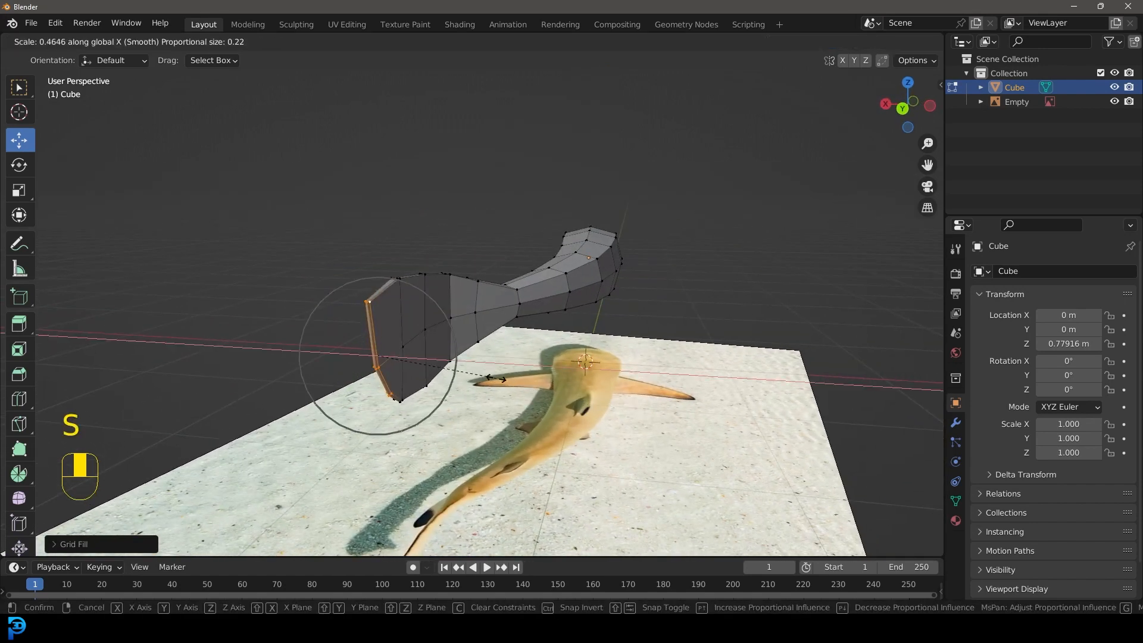
pyautogui.click(496, 377)
pyautogui.moveTo(495, 377); pyautogui.dragTo(503, 378, button='middle')
pyautogui.press('KP_7')
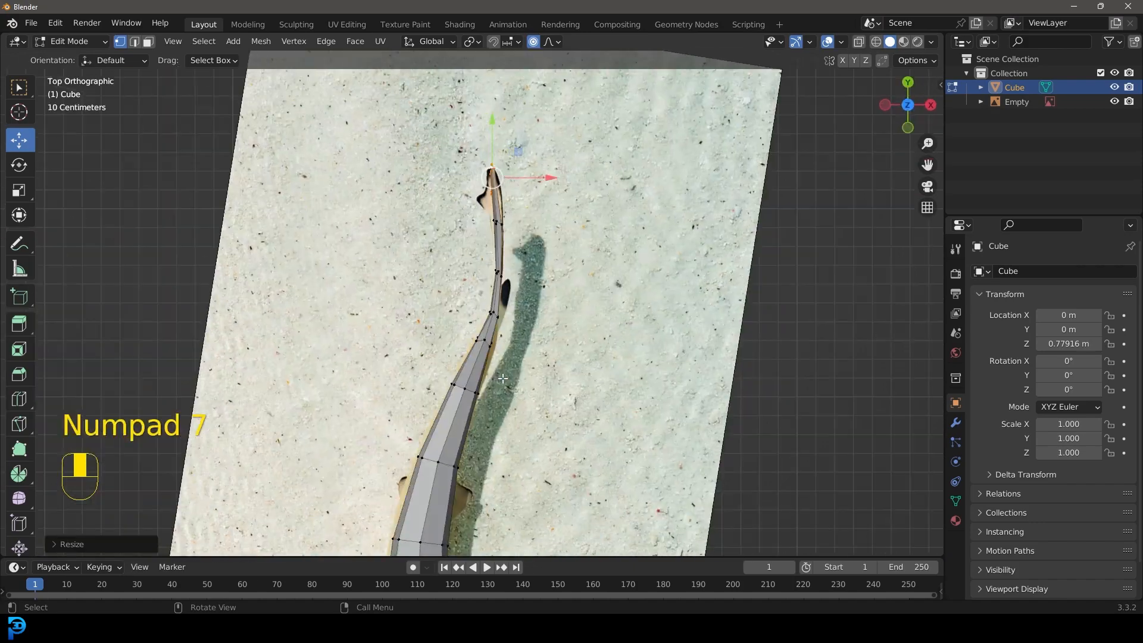
# - Move the tail fin and tail vertices in top view with proportional editing to follow the curve of the reference tail
pyautogui.moveTo(441, 219); pyautogui.dragTo(427, 273, button='middle')
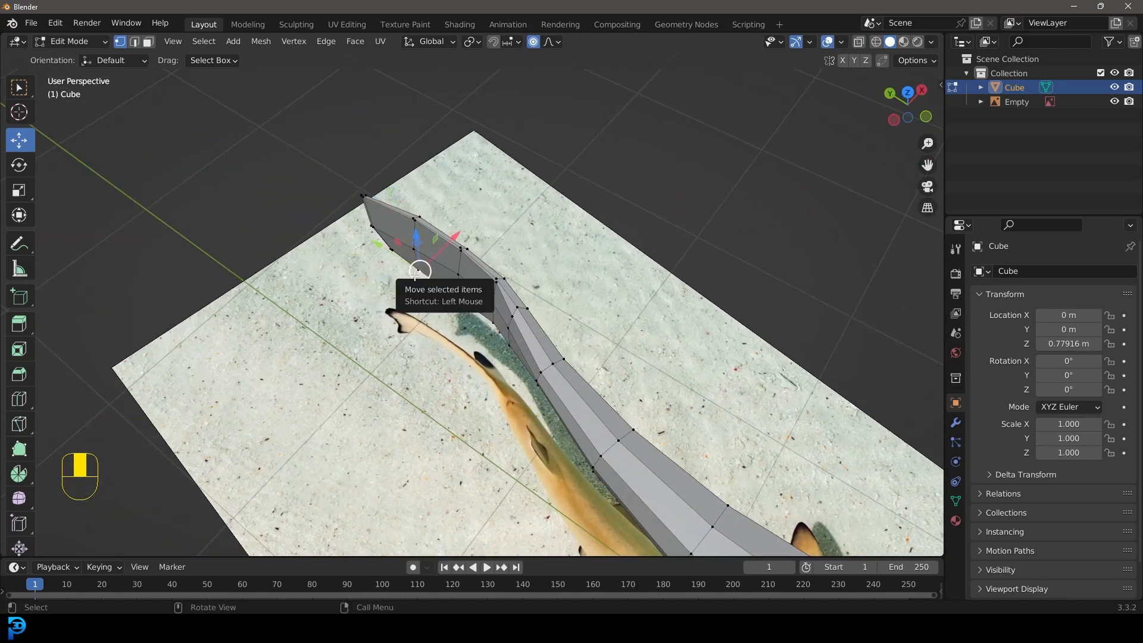
pyautogui.press('KP_7')
pyautogui.scroll(3, 525, 236)
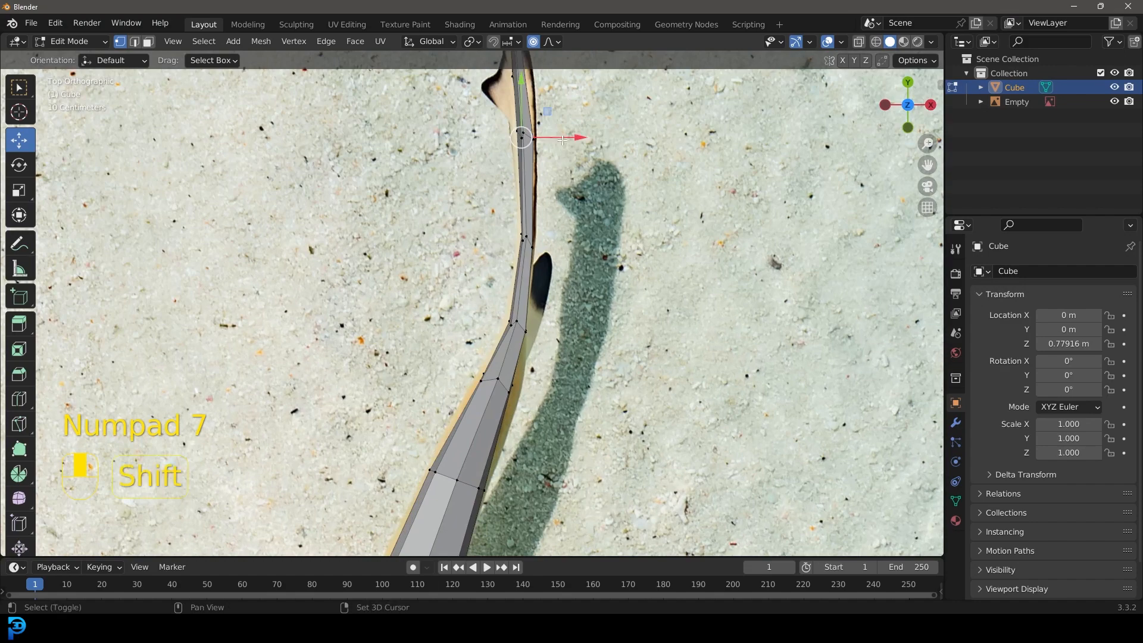
pyautogui.keyDown('shift'); pyautogui.moveTo(562, 140); pyautogui.dragTo(587, 293, button='middle'); pyautogui.keyUp('shift')
pyautogui.press('g')
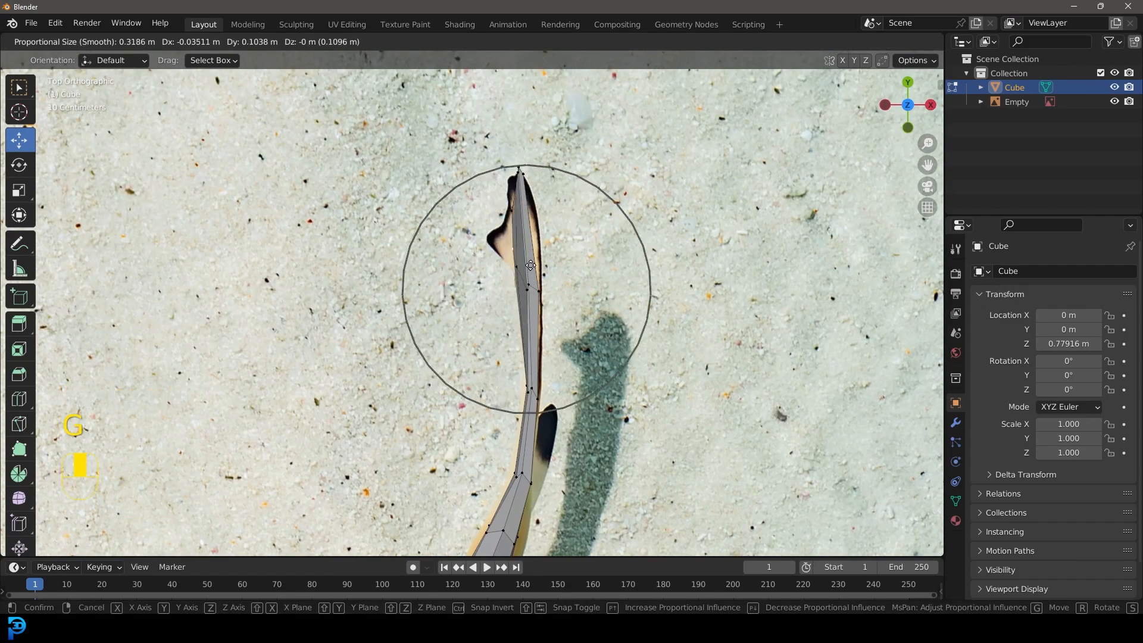
pyautogui.click(531, 265)
pyautogui.press('g')
pyautogui.click(516, 268)
pyautogui.press('g')
pyautogui.click(522, 268)
pyautogui.press('g')
pyautogui.click(538, 399)
# - Examine how the mesh fits the reference from the tail forward to the side fins
pyautogui.keyDown('shift'); pyautogui.moveTo(537, 399); pyautogui.dragTo(542, 225, button='middle'); pyautogui.keyUp('shift')
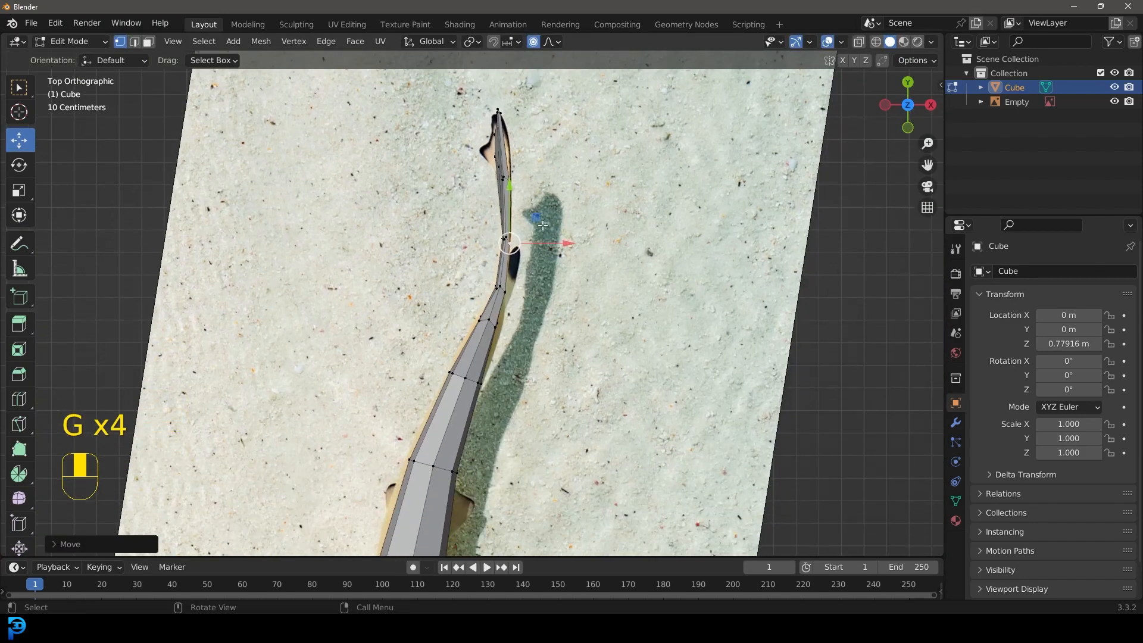
pyautogui.scroll(6, 494, 309)
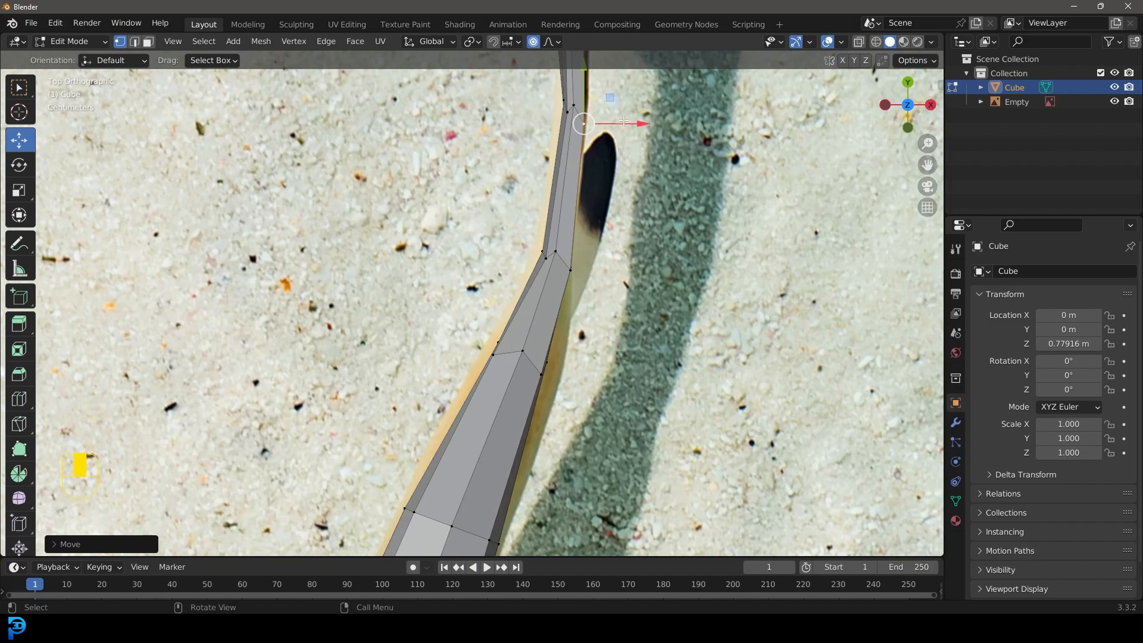
pyautogui.scroll(-5, 624, 121)
pyautogui.keyDown('shift'); pyautogui.moveTo(517, 408); pyautogui.dragTo(607, 172, button='middle'); pyautogui.keyUp('shift')
pyautogui.scroll(-4, 608, 172)
pyautogui.scroll(3, 576, 281)
pyautogui.keyDown('shift'); pyautogui.moveTo(548, 415); pyautogui.dragTo(563, 298, button='middle'); pyautogui.keyUp('shift')
pyautogui.scroll(1, 569, 281)
pyautogui.scroll(-1, 554, 281)
pyautogui.scroll(3, 563, 297)
# - Switch to edge selection without proportional editing and duplicate the body's side edge to the base of the right-hand side fin
pyautogui.hotkey('alt', 'a')
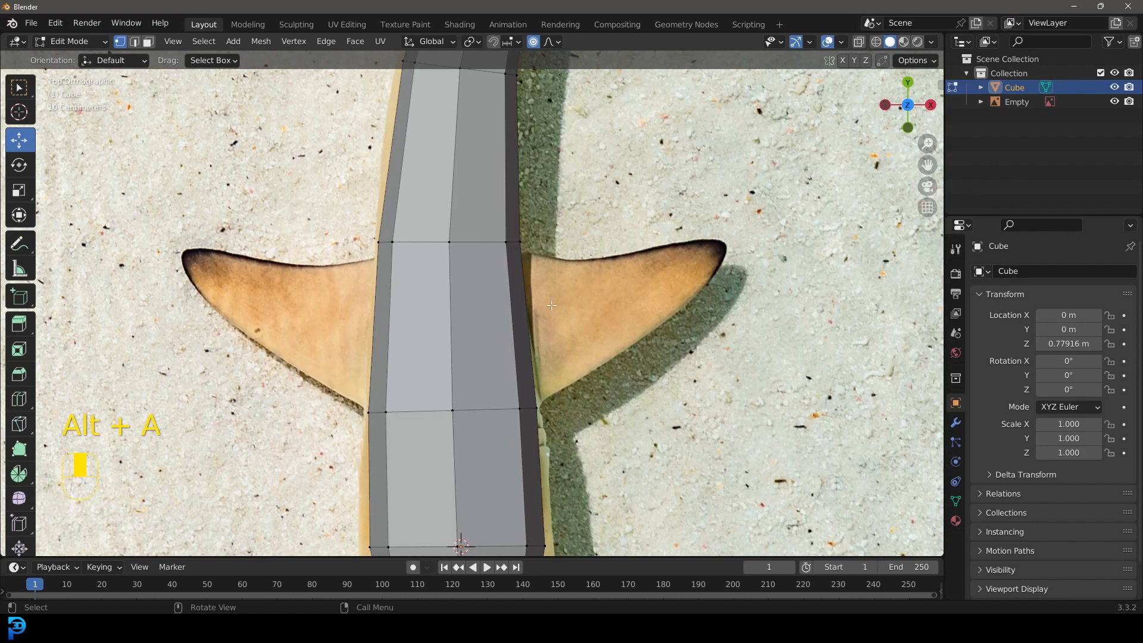
pyautogui.scroll(-3, 502, 304)
pyautogui.click(136, 42)
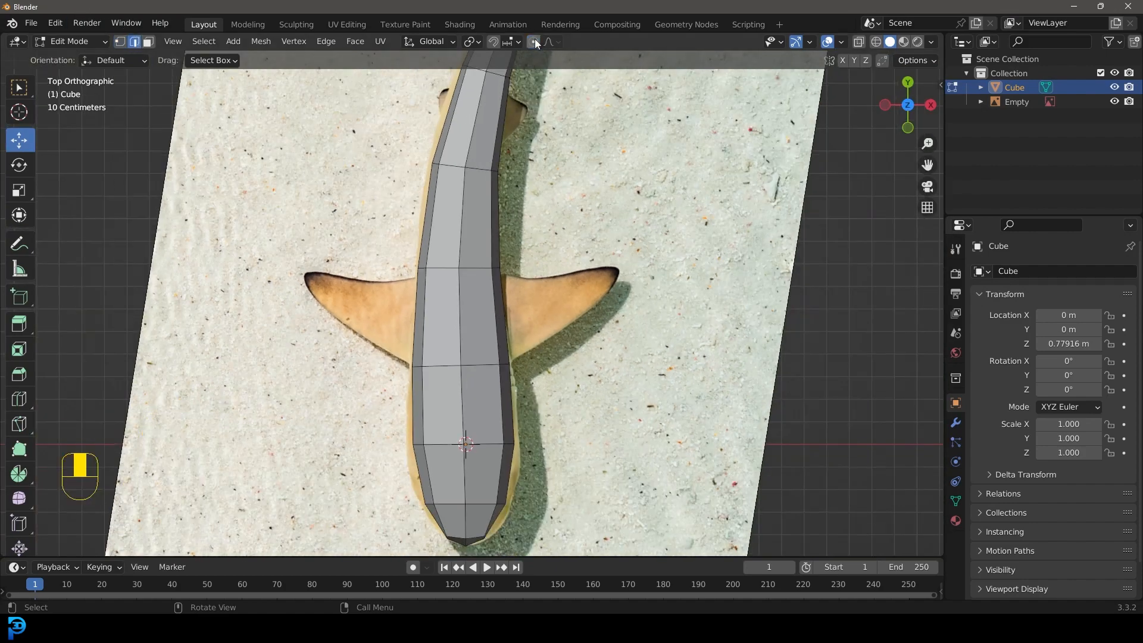
pyautogui.moveTo(522, 349); pyautogui.dragTo(440, 365, button='middle')
pyautogui.click(477, 381)
pyautogui.press('KP_7')
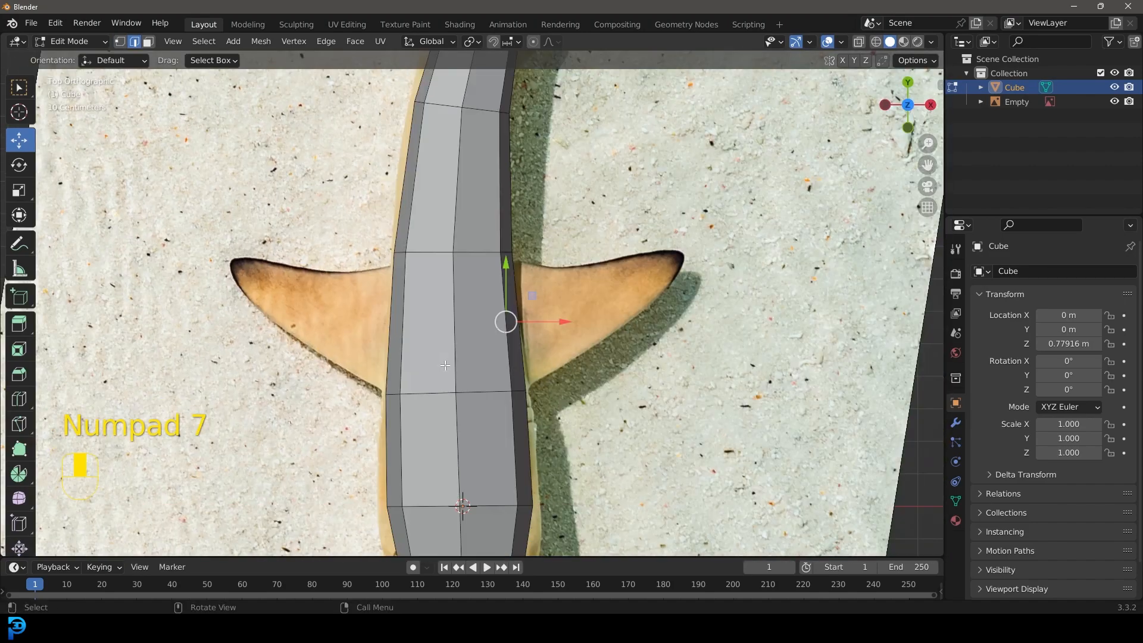
pyautogui.hotkey('shift', 'd')
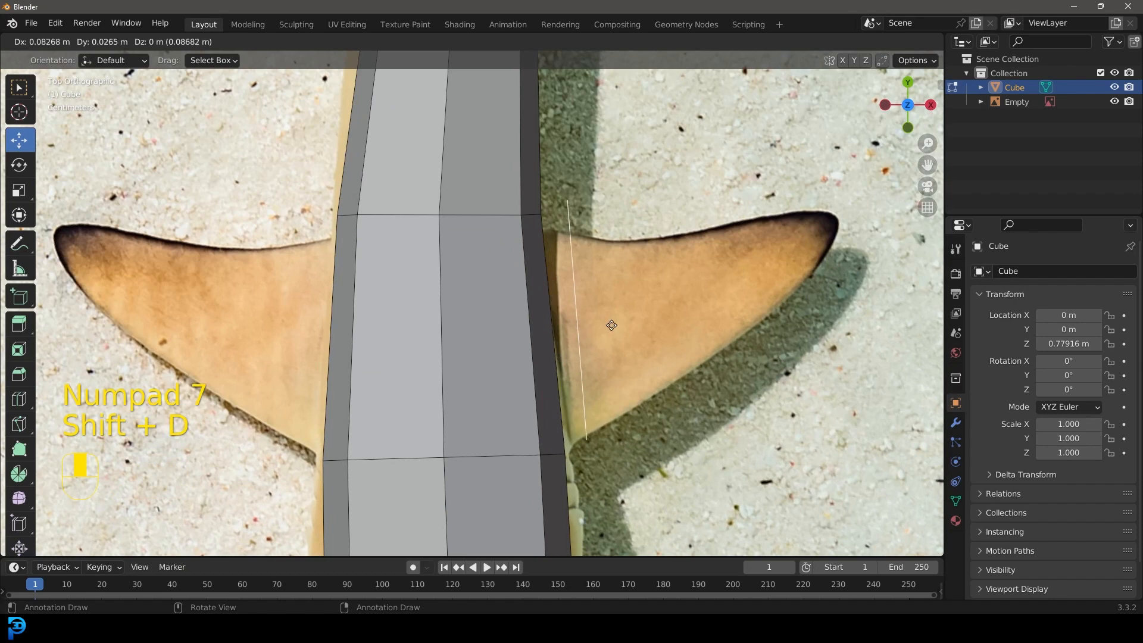
pyautogui.click(588, 341)
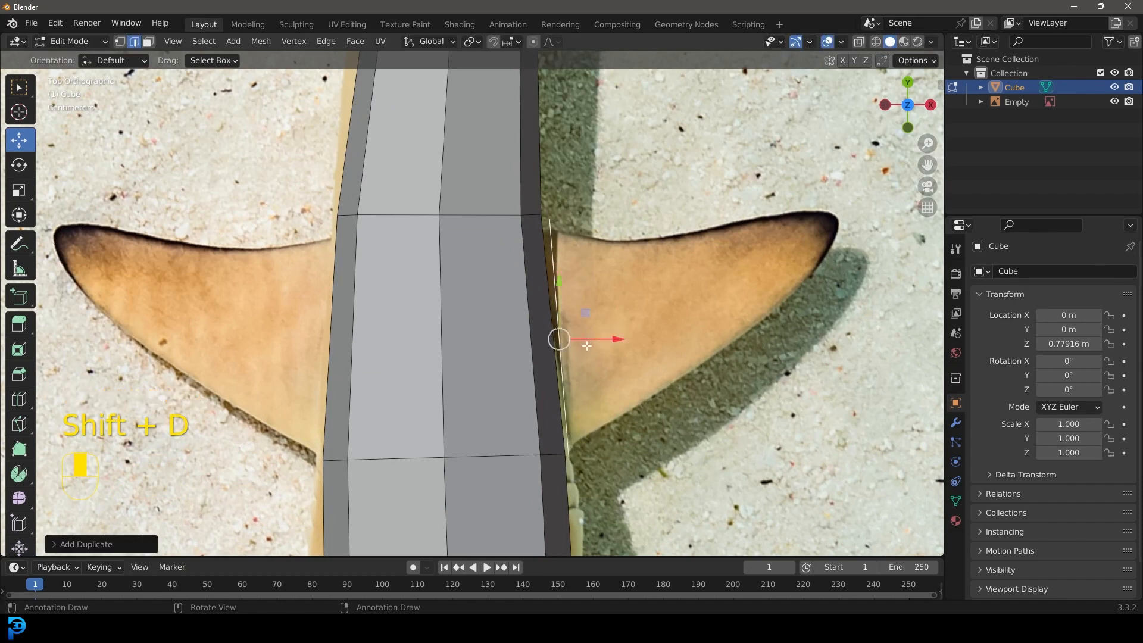
# - Extrude the duplicated edge outward, then shrink and move it to fit the side fin's outline
pyautogui.press('e')
pyautogui.click(646, 321)
pyautogui.press('s')
pyautogui.click(703, 384)
pyautogui.press('g')
pyautogui.click(701, 385)
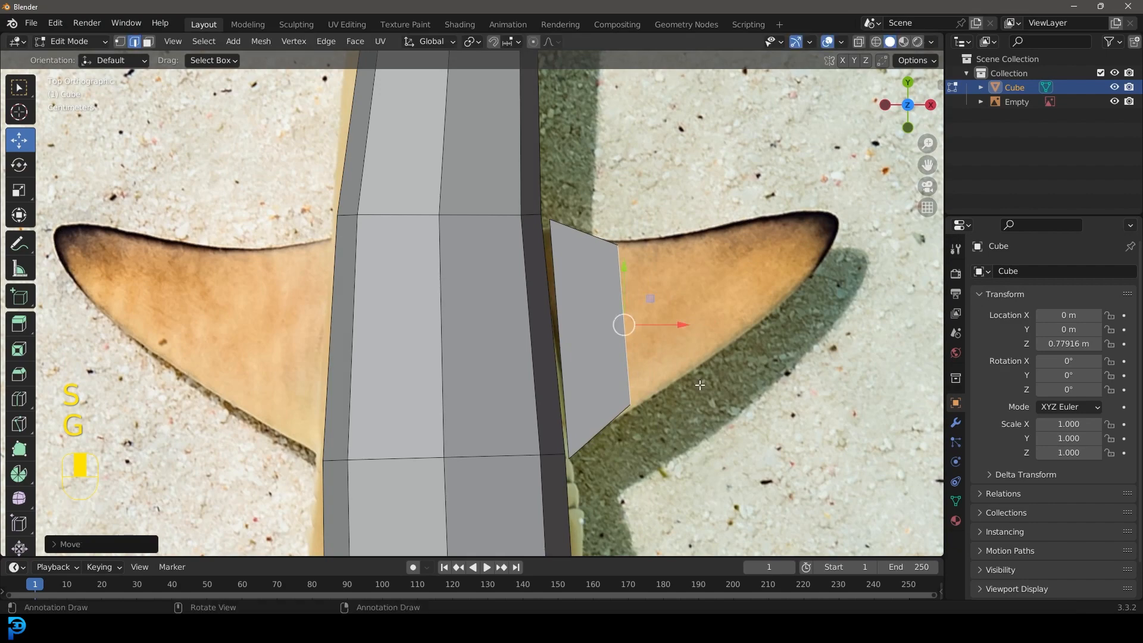
# - Switch to wireframe shading and rotate the side fin's outer edge to match the reference outline
pyautogui.press('z')
pyautogui.click(585, 384)
pyautogui.scroll(2, 655, 387)
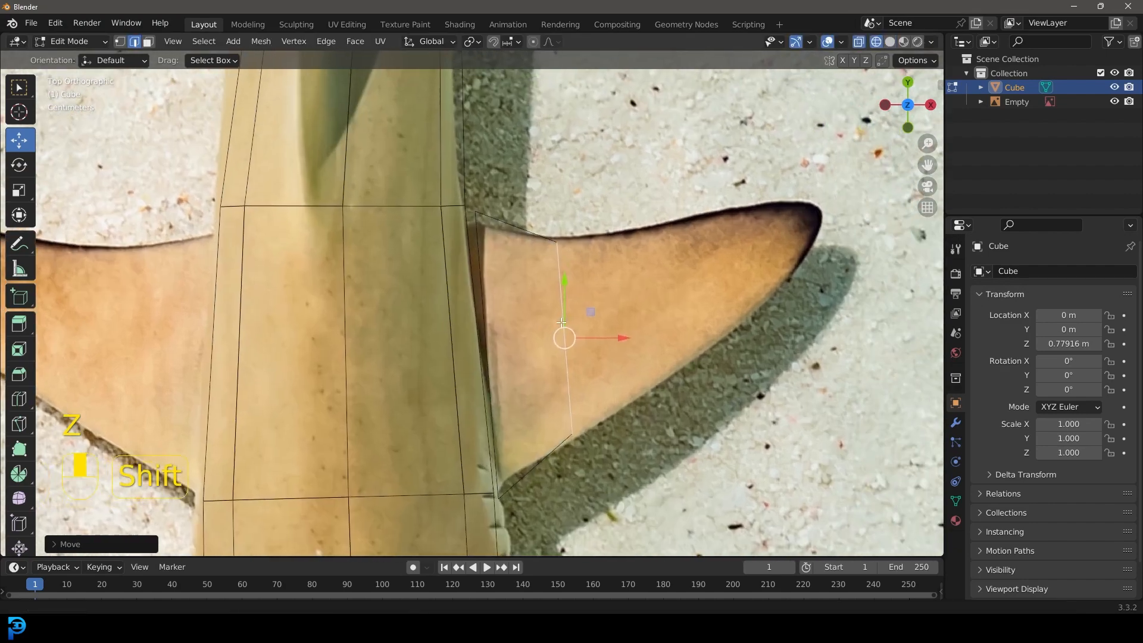
pyautogui.press('r')
pyautogui.click(701, 399)
# - Extrude two more side fin segments outward, scaling and positioning their edges to follow the narrowing outline
pyautogui.press('e')
pyautogui.click(732, 344)
pyautogui.press('s')
pyautogui.keyDown('shift'); pyautogui.moveTo(778, 358); pyautogui.dragTo(684, 333, button='middle'); pyautogui.keyUp('shift')
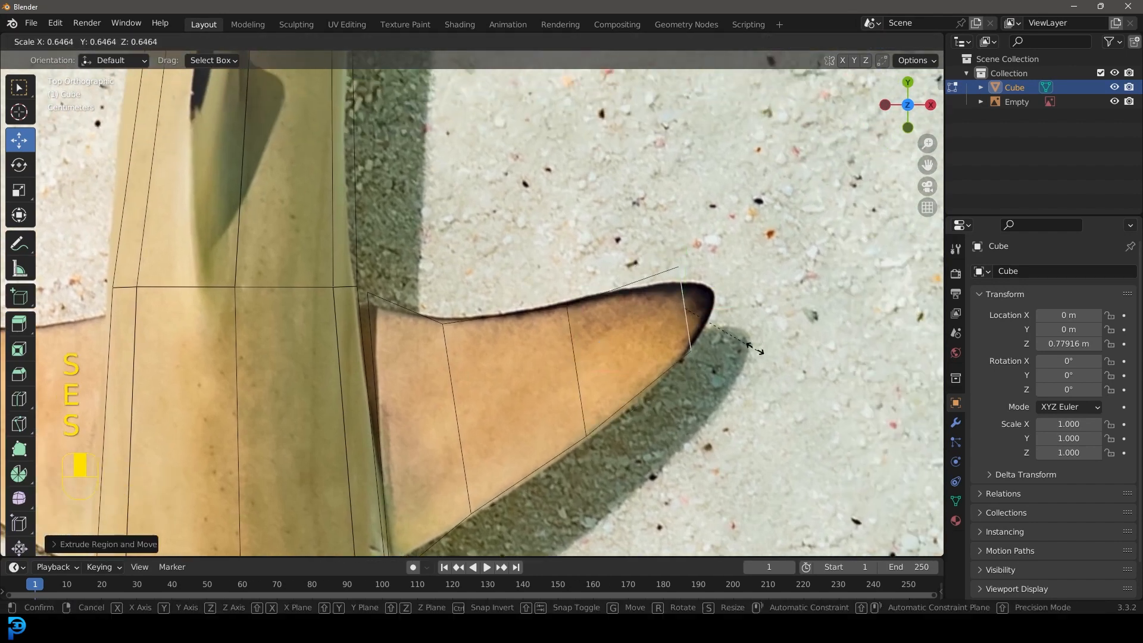
pyautogui.click(747, 339)
pyautogui.press('g')
pyautogui.click(727, 358)
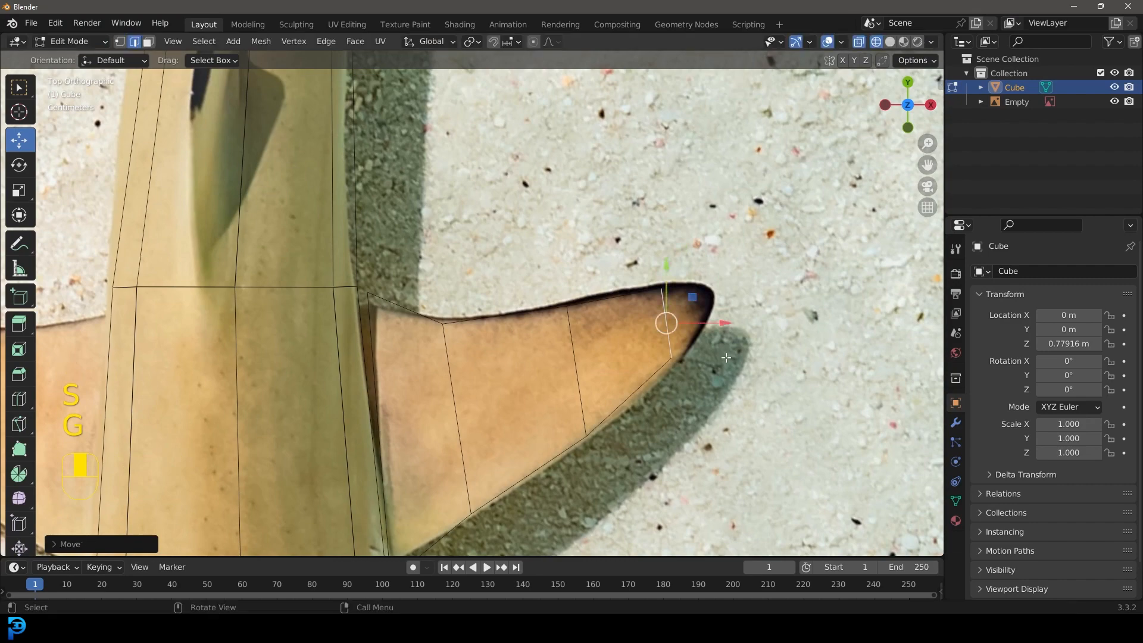
# - Extrude the final side fin segment to the dark tip, then scale and move its edge into place
pyautogui.press('e')
pyautogui.click(765, 353)
pyautogui.press('s')
pyautogui.click(752, 315)
pyautogui.press('g')
pyautogui.click(742, 314)
# - Switch to solid shading and add a Subdivision Surface modifier to the shark mesh
pyautogui.scroll(-3, 534, 329)
pyautogui.press('z')
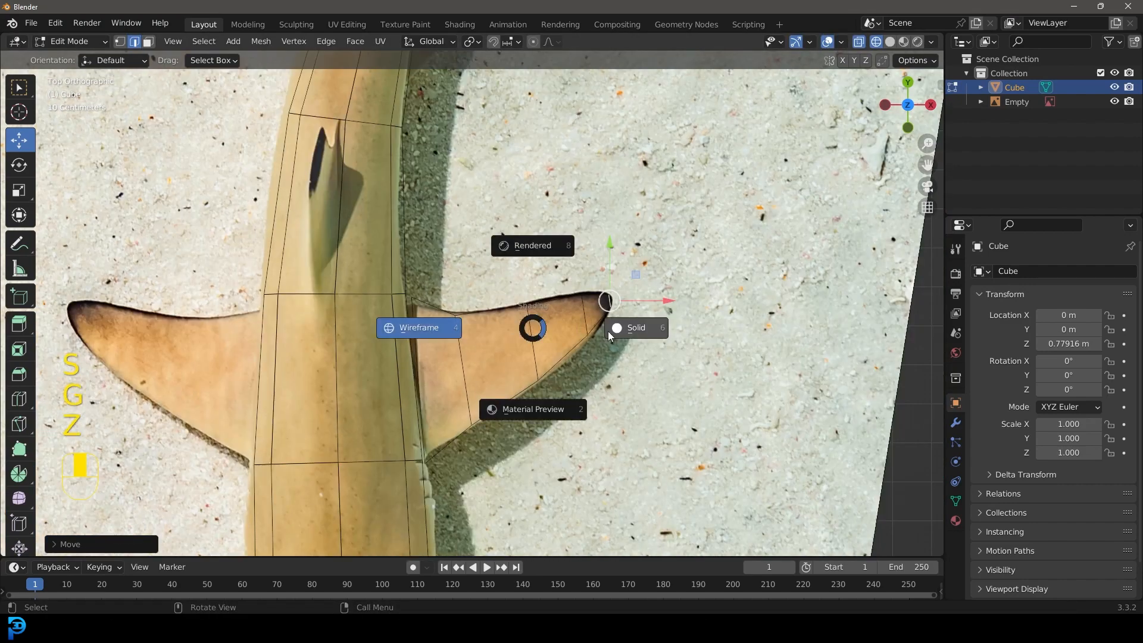
pyautogui.click(608, 331)
pyautogui.keyDown('shift'); pyautogui.moveTo(554, 343); pyautogui.dragTo(576, 337, button='middle'); pyautogui.keyUp('shift')
pyautogui.scroll(1, 575, 337)
pyautogui.click(956, 422)
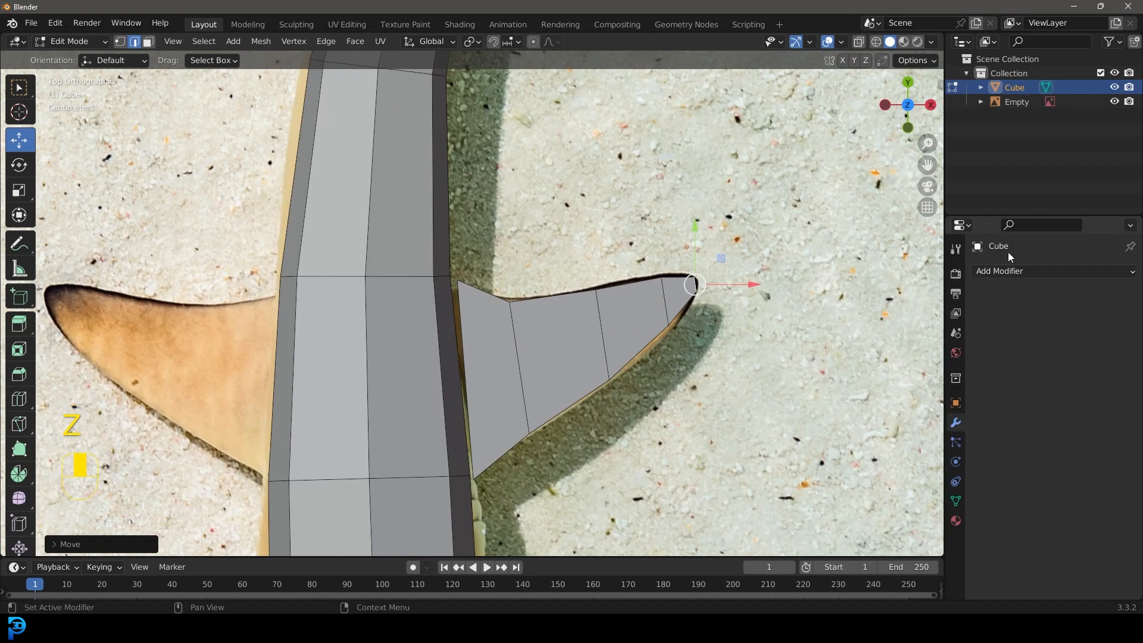
pyautogui.click(1002, 271)
pyautogui.click(863, 526)
pyautogui.scroll(-6, 500, 280)
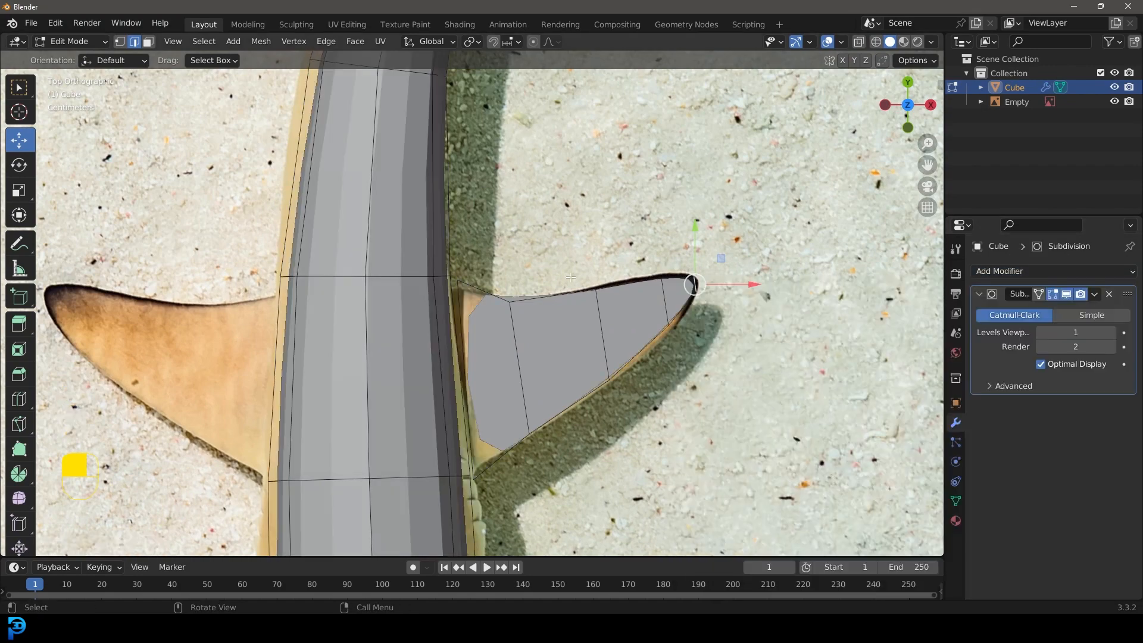
# - Add a loop cut across the side fin's first segment and slide it close to the base edge
pyautogui.scroll(7, 500, 280)
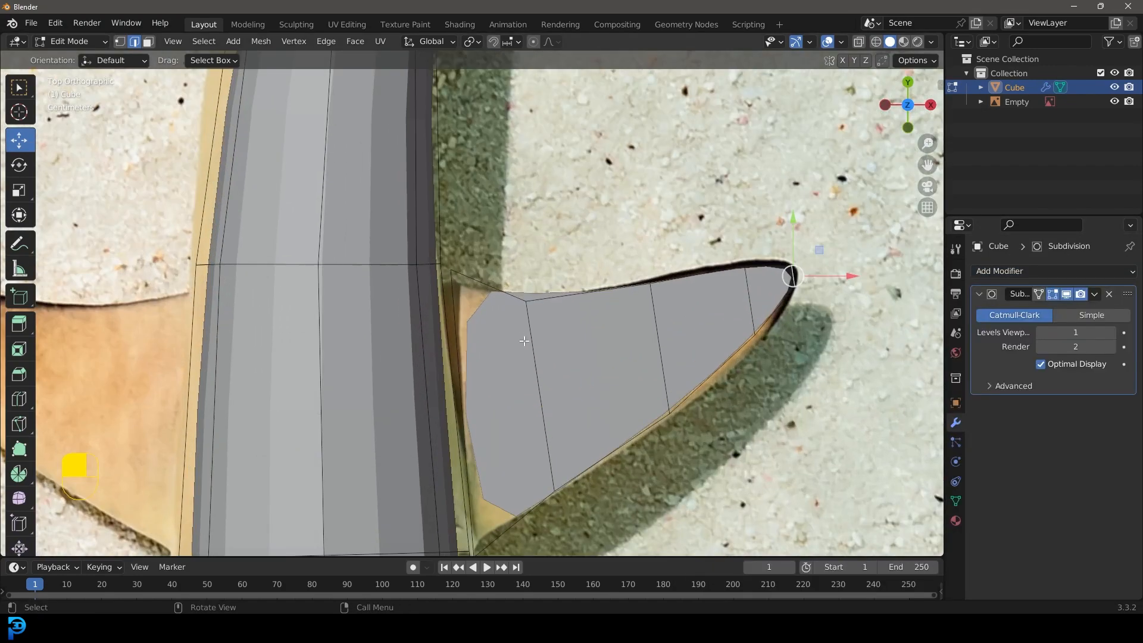
pyautogui.scroll(1, 506, 299)
pyautogui.hotkey('ctrl', 'r')
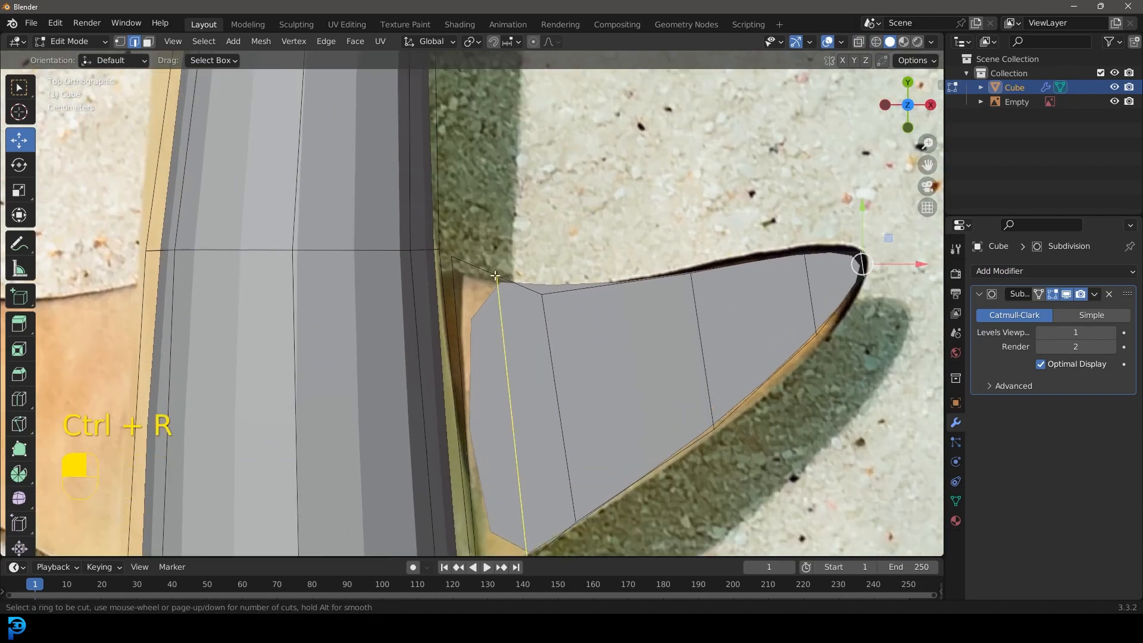
pyautogui.doubleClick(495, 279)
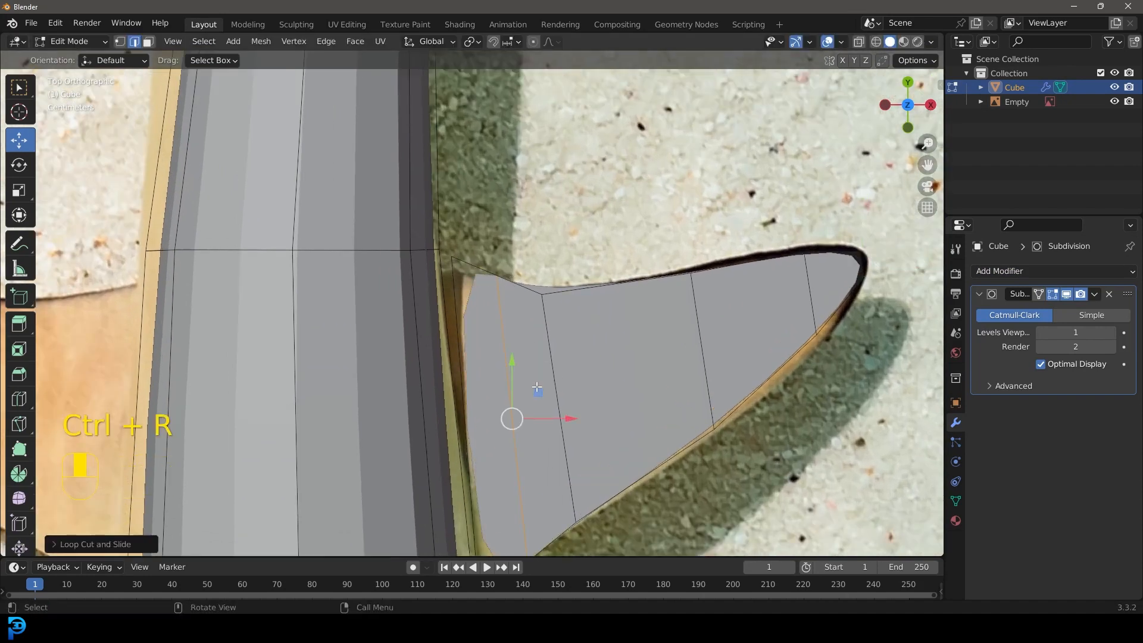
pyautogui.press('g')
pyautogui.press('g')
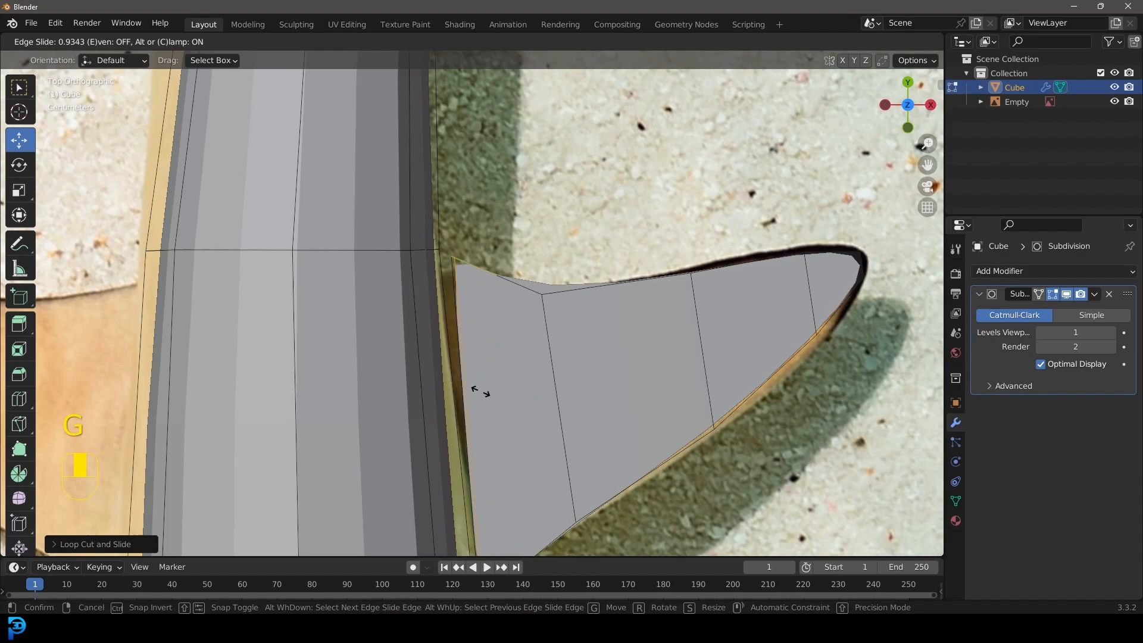
pyautogui.click(491, 396)
# - Select the whole side fin as linked geometry and move it up against the side of the body
pyautogui.moveTo(490, 396); pyautogui.dragTo(429, 304, button='middle')
pyautogui.hotkey('ctrl', 'l')
pyautogui.press('g')
pyautogui.click(457, 405)
pyautogui.press('g')
pyautogui.click(430, 304)
# - Move the side fin's base edge into the body's side and return to the top view
pyautogui.keyDown('alt'); pyautogui.click(453, 239); pyautogui.keyUp('alt')
pyautogui.press('g')
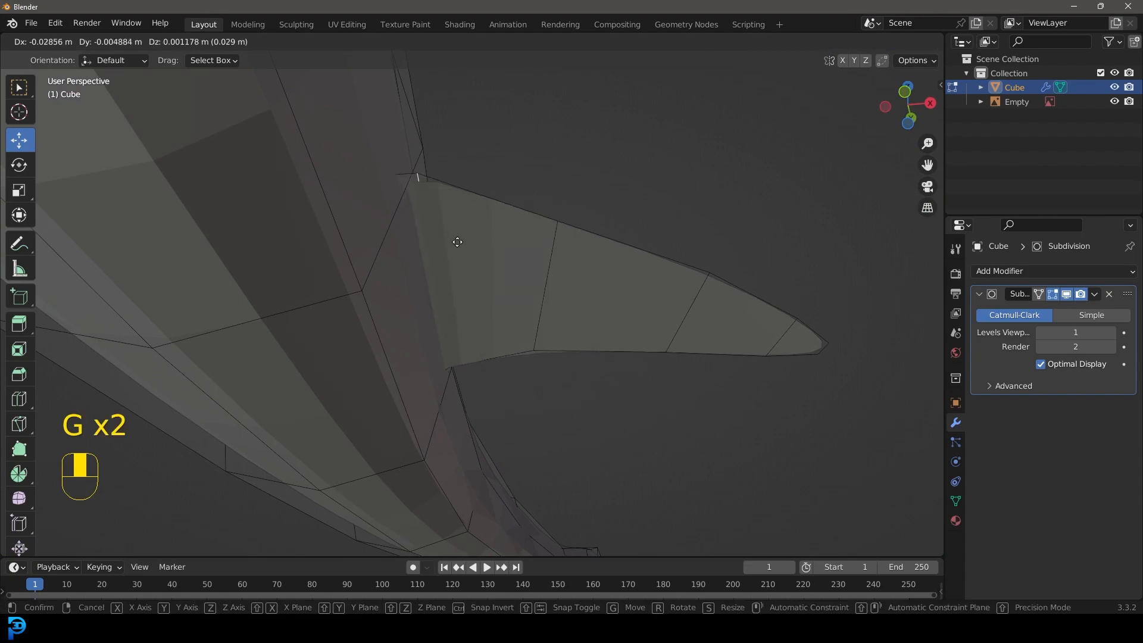
pyautogui.click(457, 242)
pyautogui.moveTo(417, 250); pyautogui.dragTo(429, 405, button='middle')
pyautogui.press('KP_7')
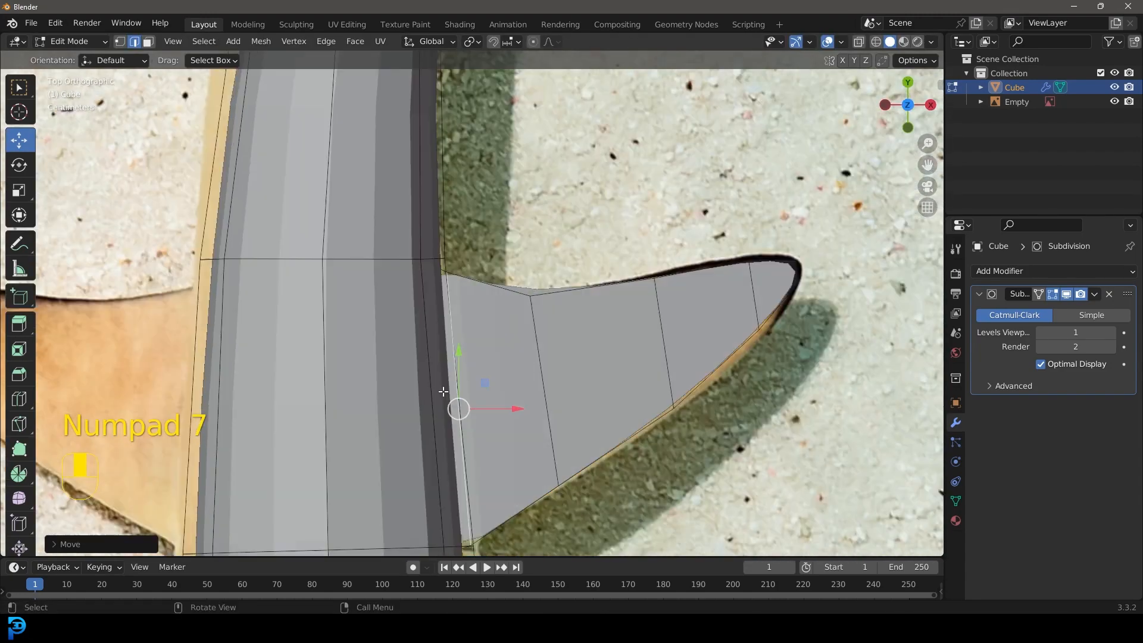
# - Add two evenly spaced loop cuts along the length of the side fin
pyautogui.scroll(-3, 443, 392)
pyautogui.keyDown('shift'); pyautogui.moveTo(556, 332); pyautogui.dragTo(561, 320, button='middle'); pyautogui.keyUp('shift')
pyautogui.scroll(4, 556, 372)
pyautogui.hotkey('ctrl', 'r')
pyautogui.scroll(1, 564, 358)
pyautogui.click(564, 357)
pyautogui.rightClick(565, 357)
# - Extrude the whole side fin in place and give it thickness with Shrink/Fatten
pyautogui.scroll(-4, 530, 290)
pyautogui.moveTo(564, 321); pyautogui.dragTo(585, 253, button='middle')
pyautogui.hotkey('ctrl', 'l')
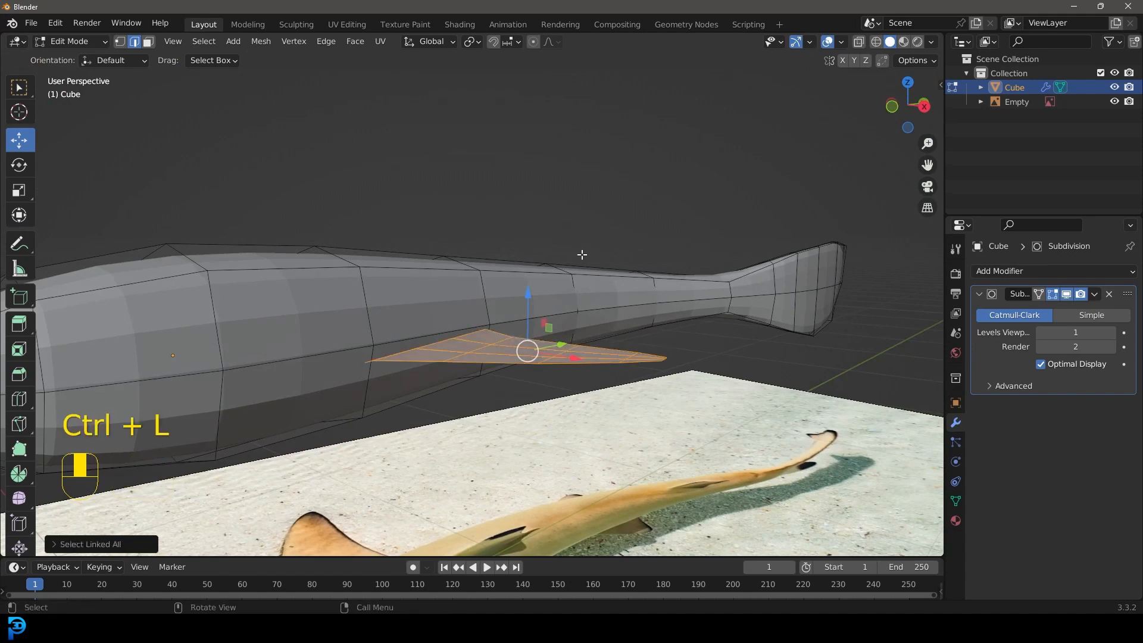
pyautogui.press('g')
pyautogui.rightClick(528, 352)
pyautogui.scroll(1, 547, 417)
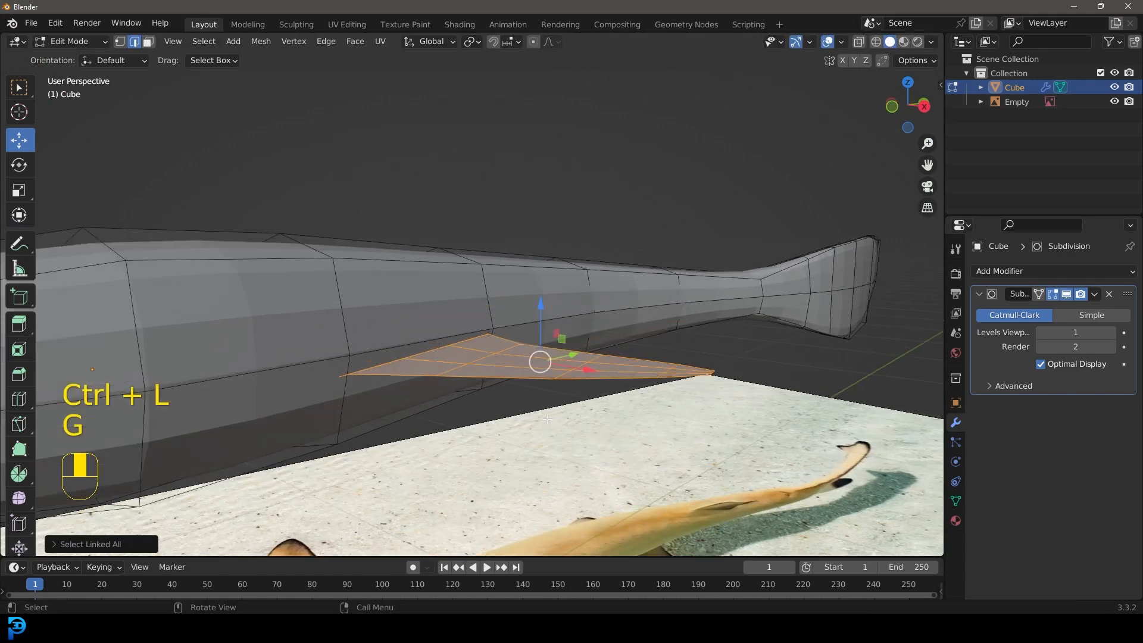
pyautogui.press('e')
pyautogui.rightClick(639, 392)
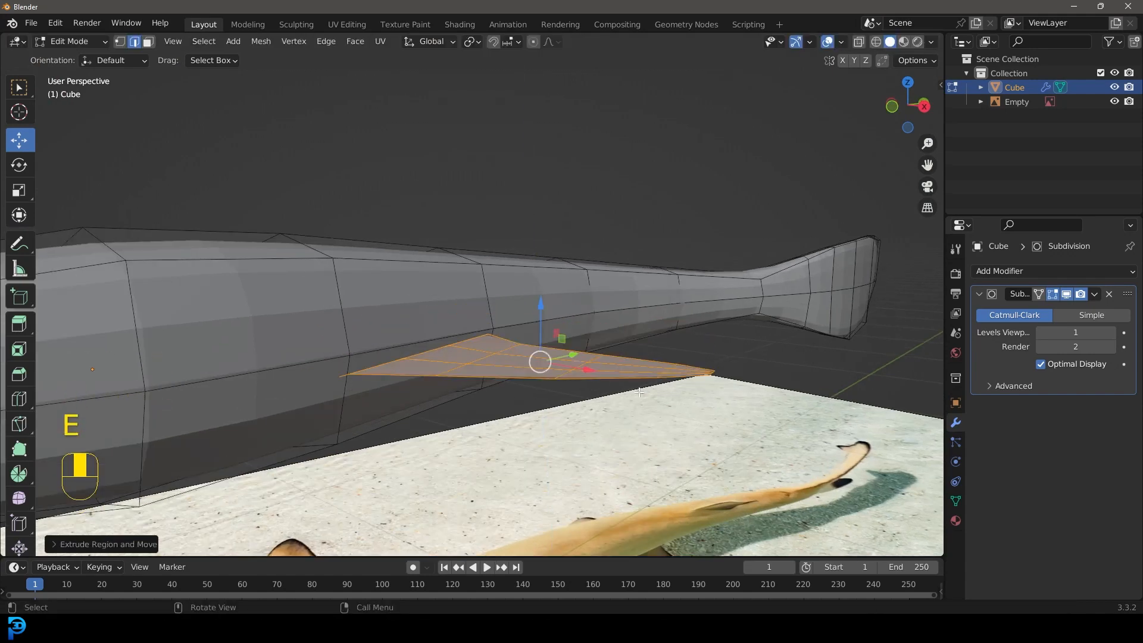
pyautogui.hotkey('alt', 's')
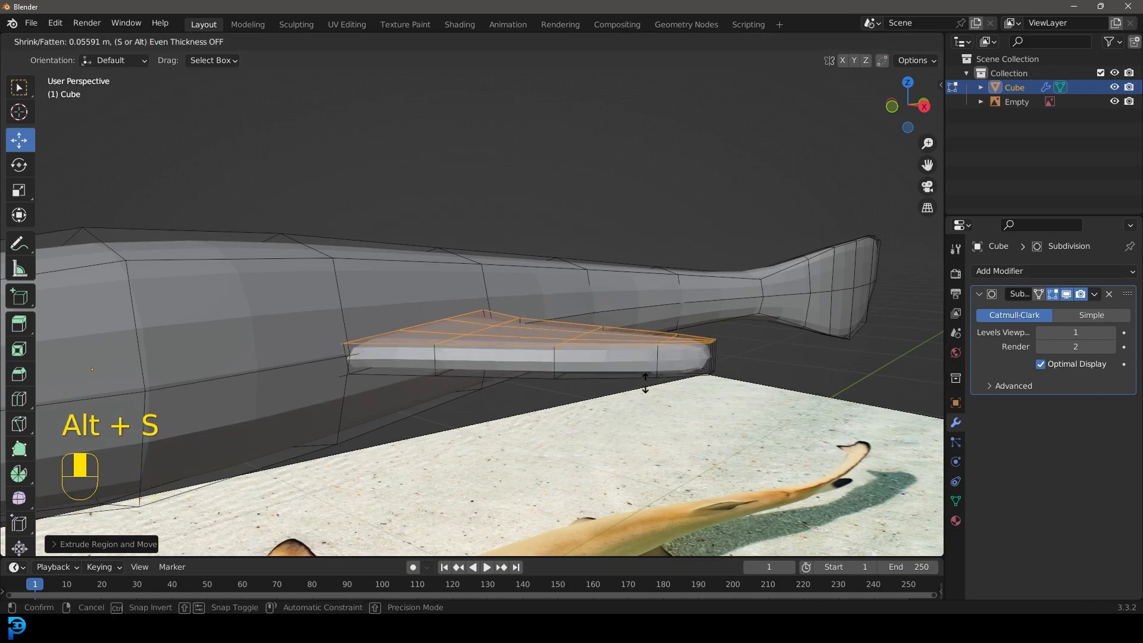
pyautogui.click(606, 343)
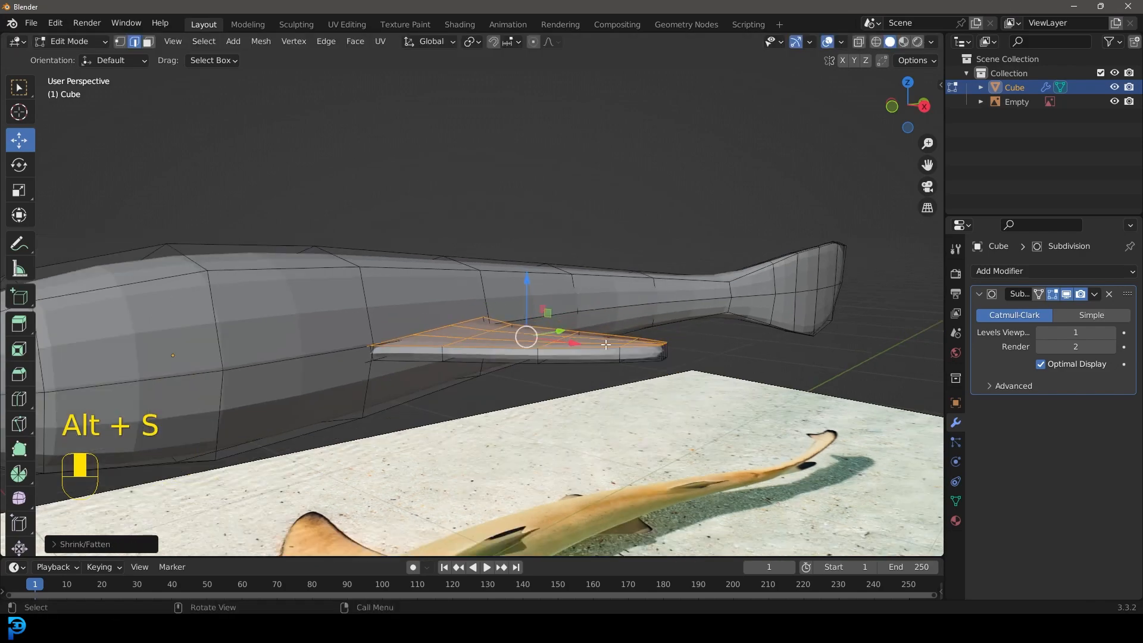
# - Select the entire thickened fin and reposition it against the body, returning to the top view
pyautogui.press('KP_7')
pyautogui.hotkey('ctrl', 'l')
pyautogui.moveTo(612, 353); pyautogui.dragTo(540, 266, button='middle')
pyautogui.press('g')
pyautogui.click(547, 291)
pyautogui.press('KP_7')
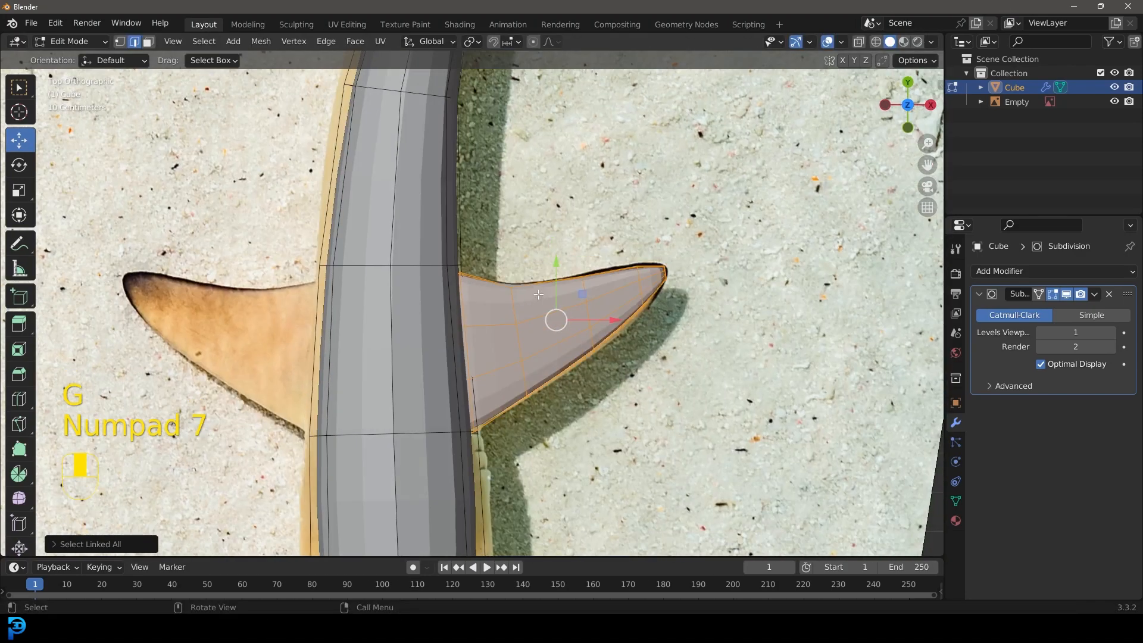
# - Duplicate the side fin across to the opposite side of the body along X and mirror it with an X scale of -1
pyautogui.hotkey('shift', 'd')
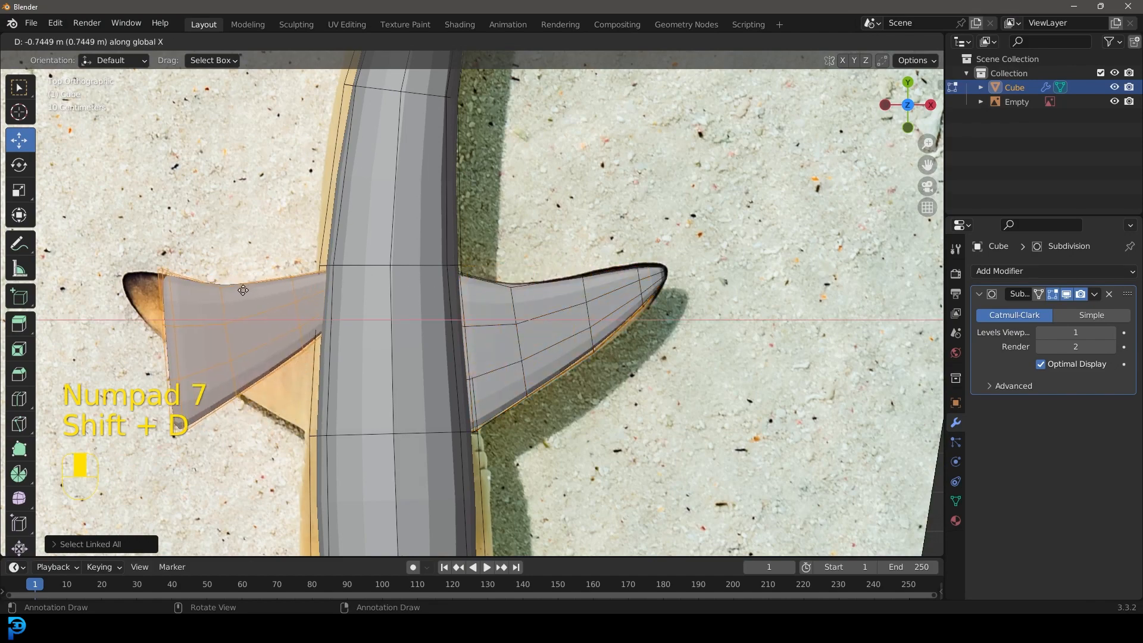
pyautogui.click(188, 292)
pyautogui.keyDown('shift'); pyautogui.moveTo(189, 292); pyautogui.dragTo(439, 337, button='middle'); pyautogui.keyUp('shift')
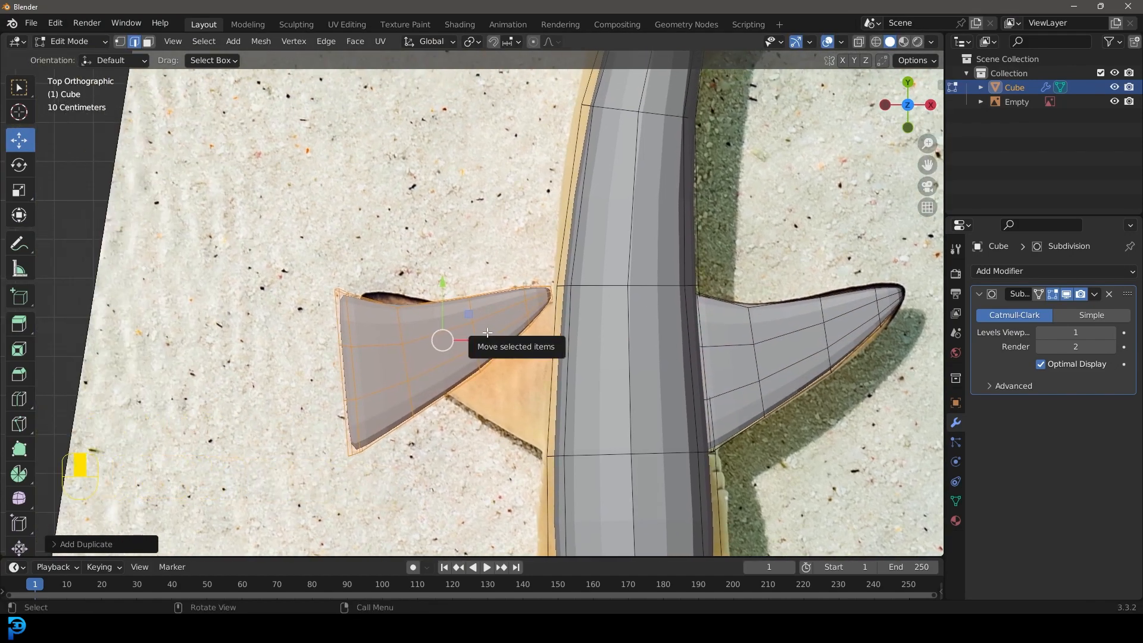
pyautogui.press('s')
pyautogui.press('x')
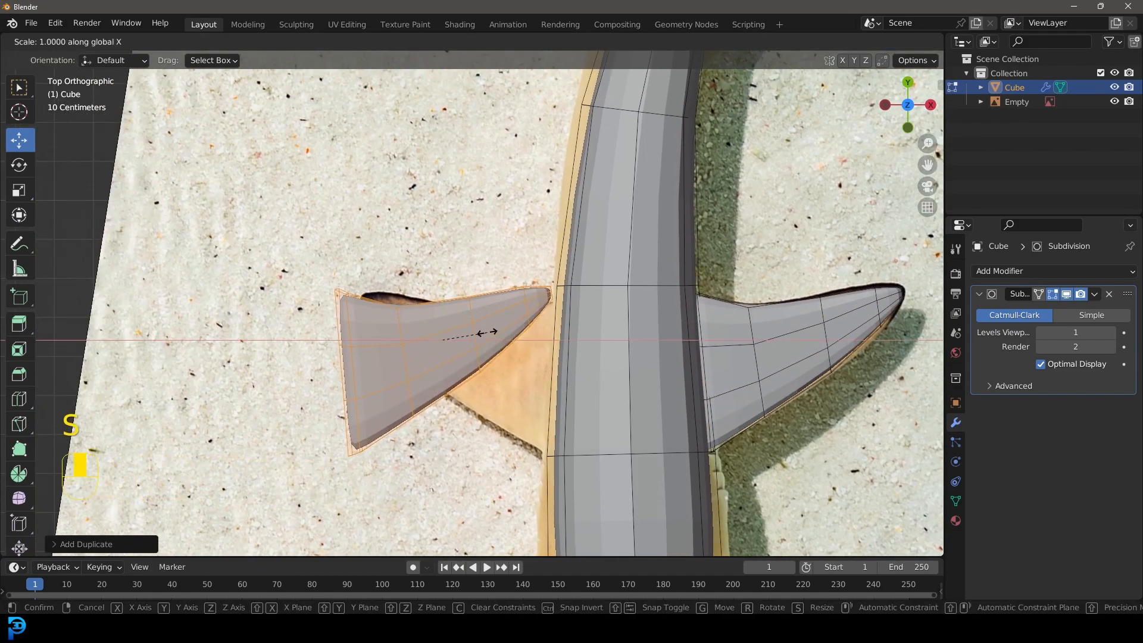
pyautogui.write('-1')
pyautogui.press('Return')
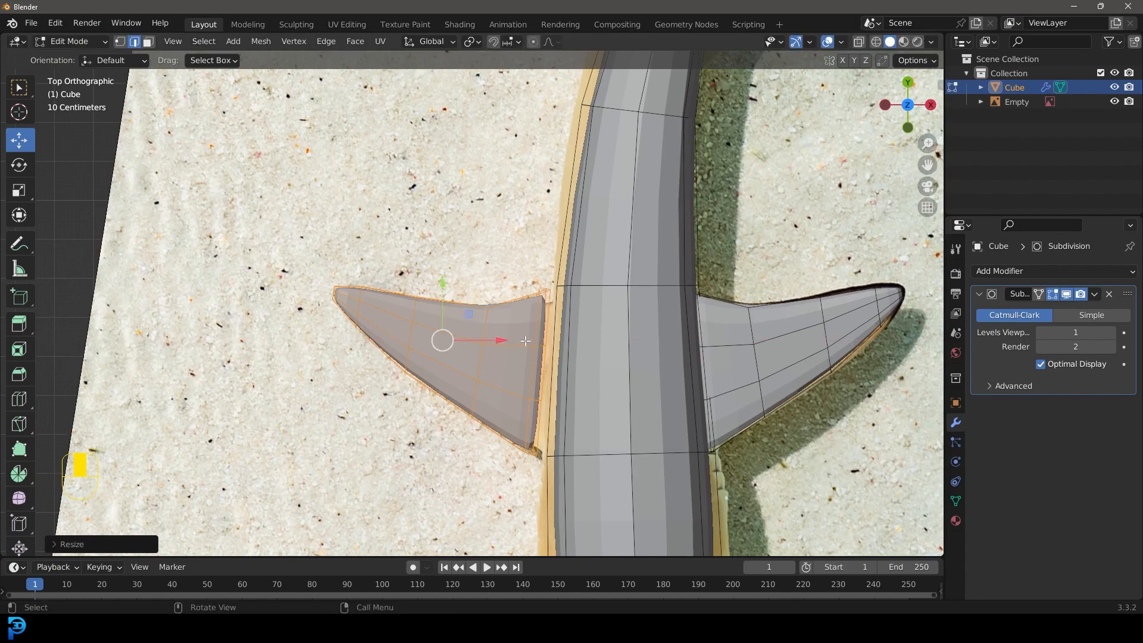
# - Move the mirrored fin against the body so it matches the reference outline
pyautogui.scroll(2, 522, 360)
pyautogui.press('g')
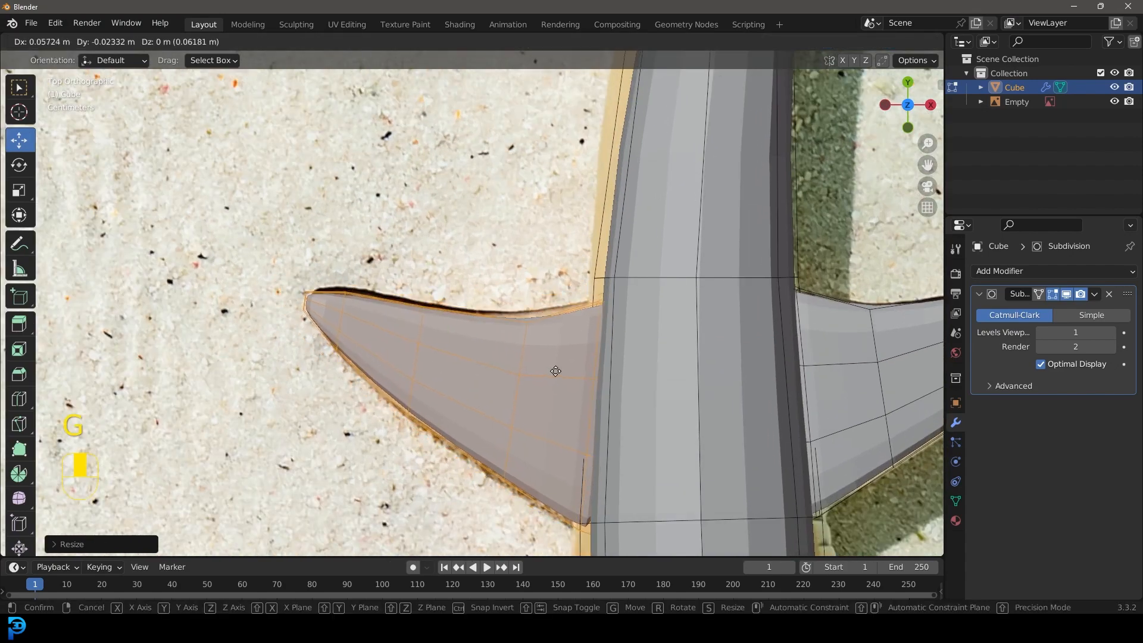
pyautogui.click(562, 371)
pyautogui.scroll(-3, 453, 396)
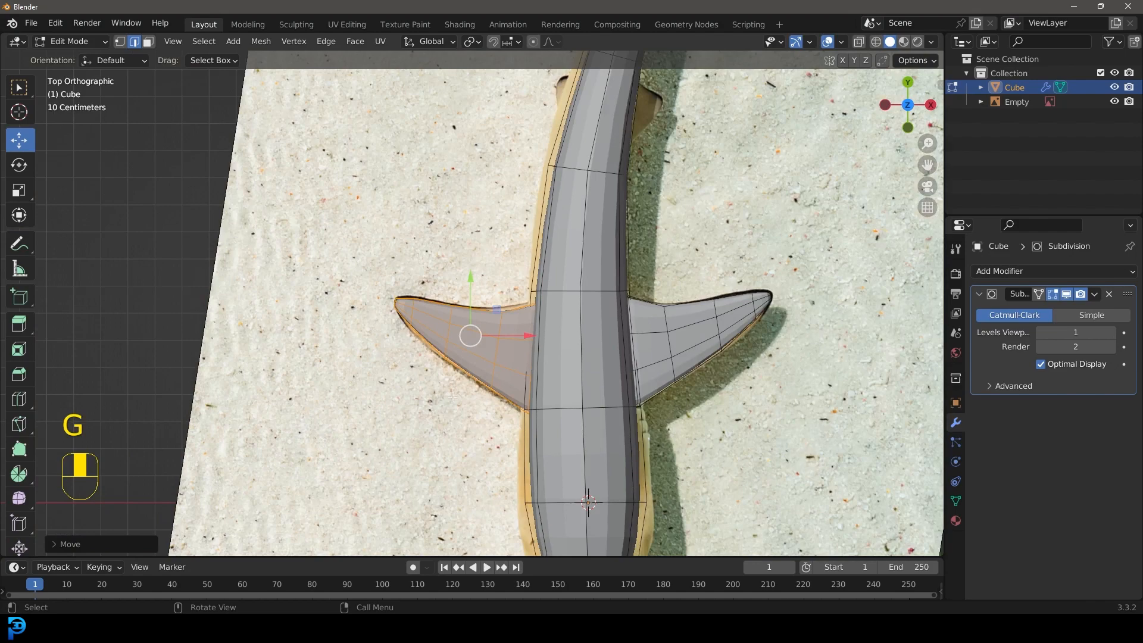
# - Duplicate the original side fin and place the copy beside the small rear fin in the reference
pyautogui.scroll(-3, 479, 376)
pyautogui.keyDown('shift'); pyautogui.moveTo(525, 341); pyautogui.dragTo(488, 389, button='middle'); pyautogui.keyUp('shift')
pyautogui.scroll(2, 618, 386)
pyautogui.click(662, 371)
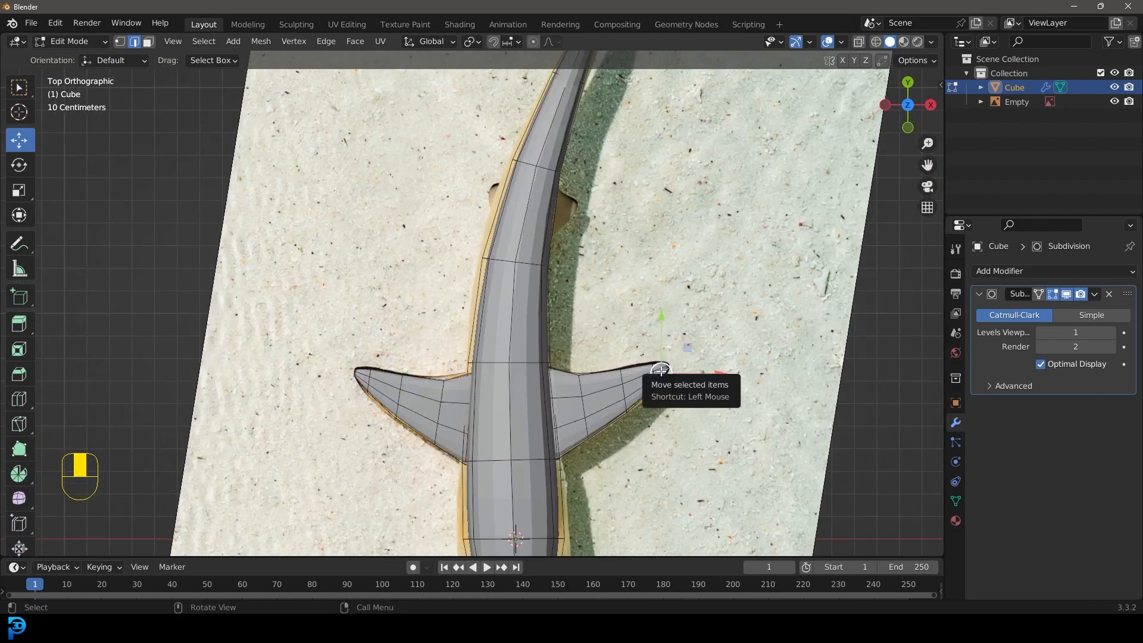
pyautogui.hotkey('ctrl', 'l')
pyautogui.keyDown('shift'); pyautogui.moveTo(593, 424); pyautogui.dragTo(568, 475, button='middle'); pyautogui.keyUp('shift')
pyautogui.scroll(2, 567, 474)
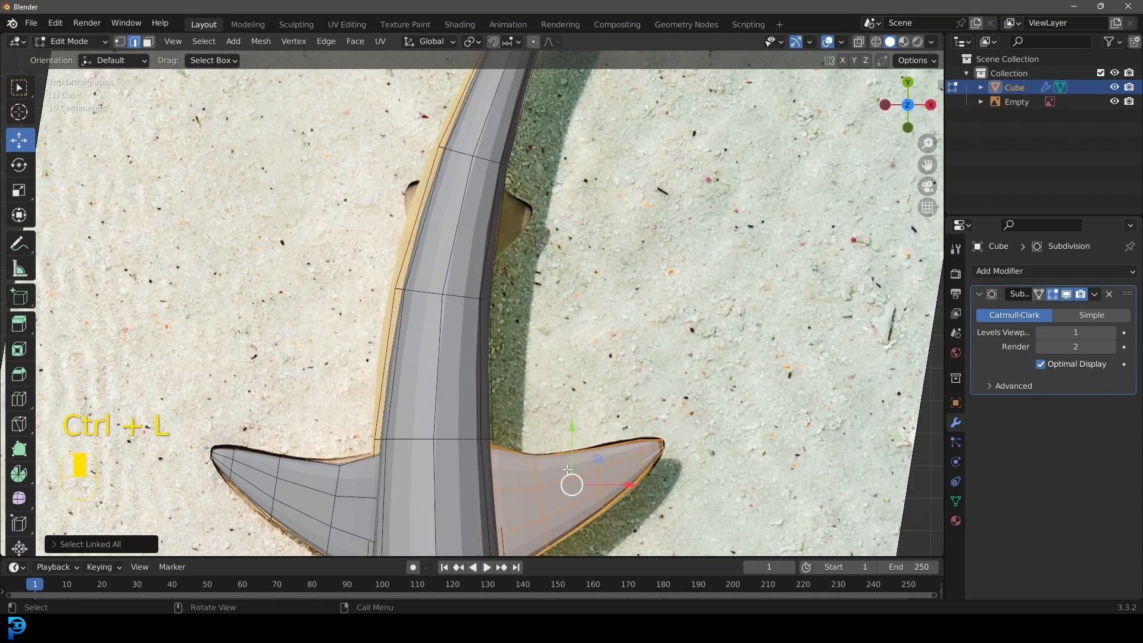
pyautogui.hotkey('shift', 'd')
pyautogui.click(527, 186)
pyautogui.keyDown('shift'); pyautogui.moveTo(528, 186); pyautogui.dragTo(546, 242, button='middle'); pyautogui.keyUp('shift')
pyautogui.scroll(1, 552, 281)
# - In wireframe shading, narrow the copied fin along X, then rotate, shrink and move it onto the small rear fin
pyautogui.press('z')
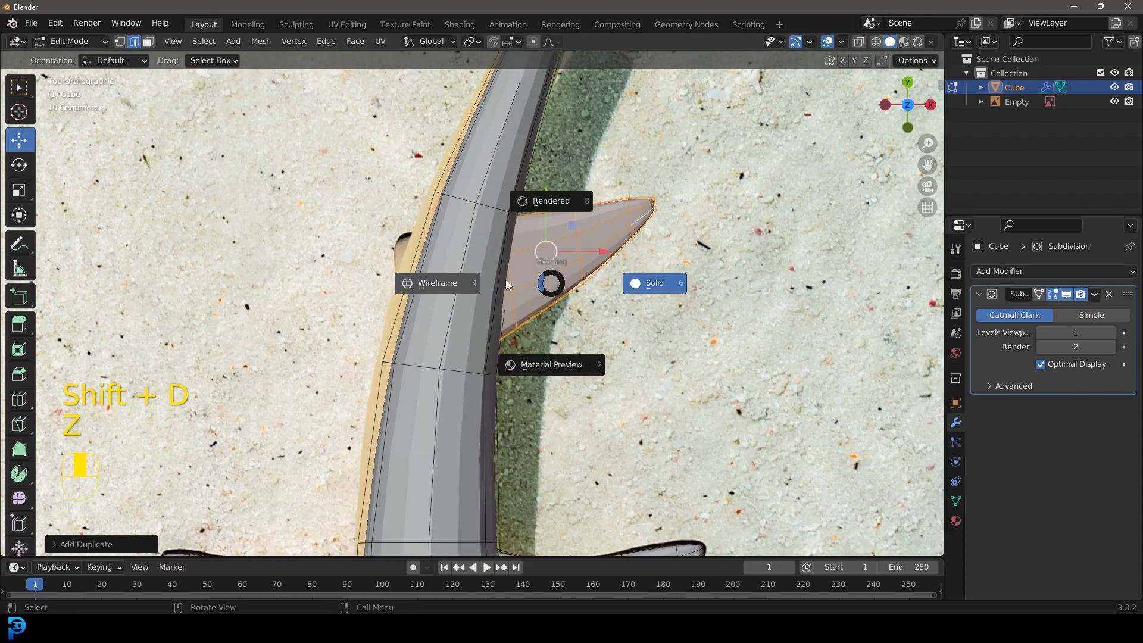
pyautogui.click(439, 283)
pyautogui.press('s')
pyautogui.middleClick(660, 315)
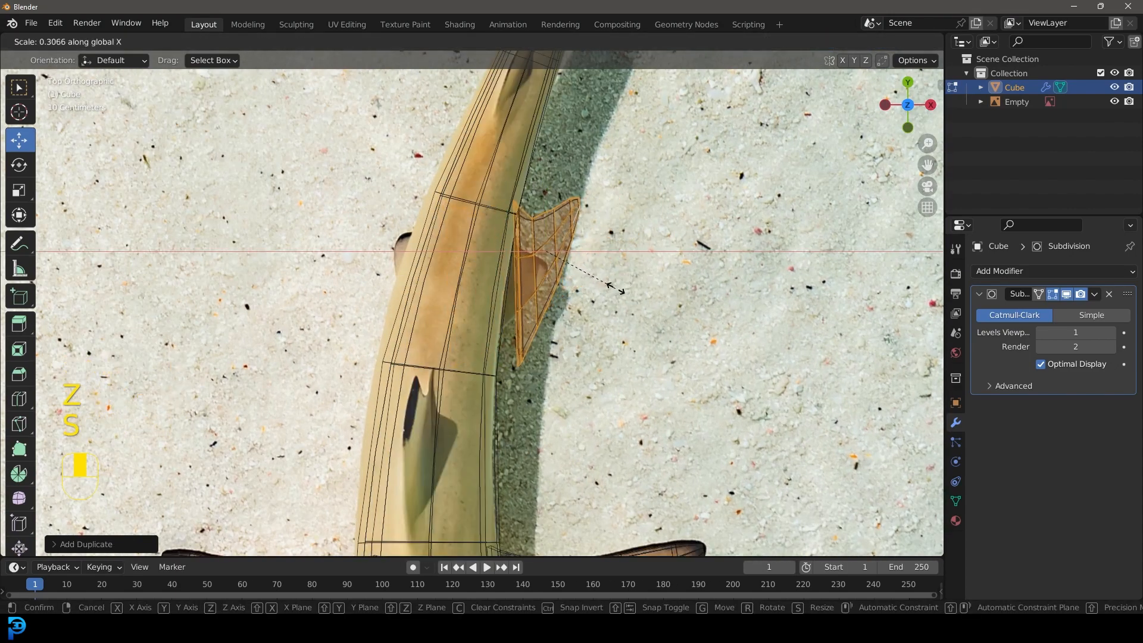
pyautogui.click(620, 291)
pyautogui.press('r')
pyautogui.click(673, 331)
pyautogui.scroll(2, 788, 376)
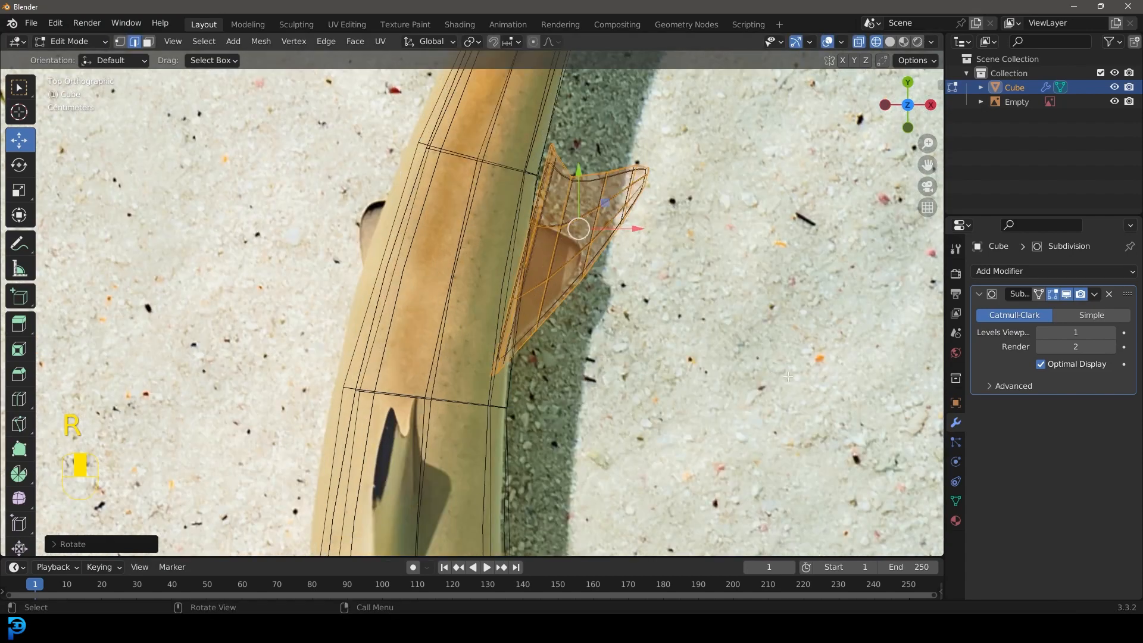
pyautogui.press('s')
pyautogui.click(684, 321)
pyautogui.press('g')
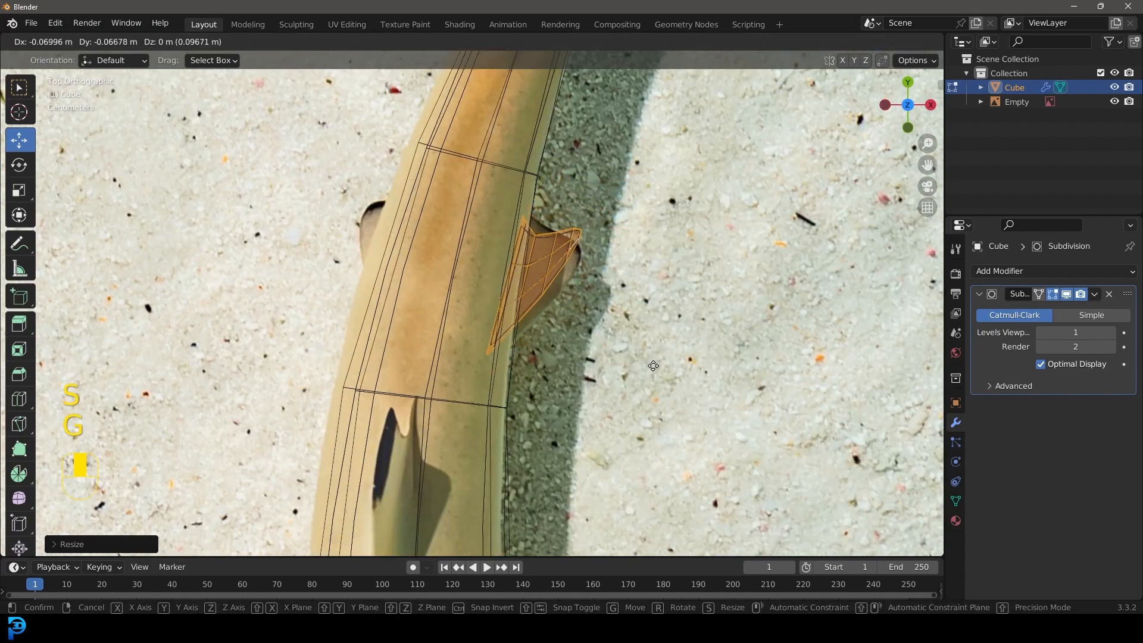
pyautogui.click(655, 364)
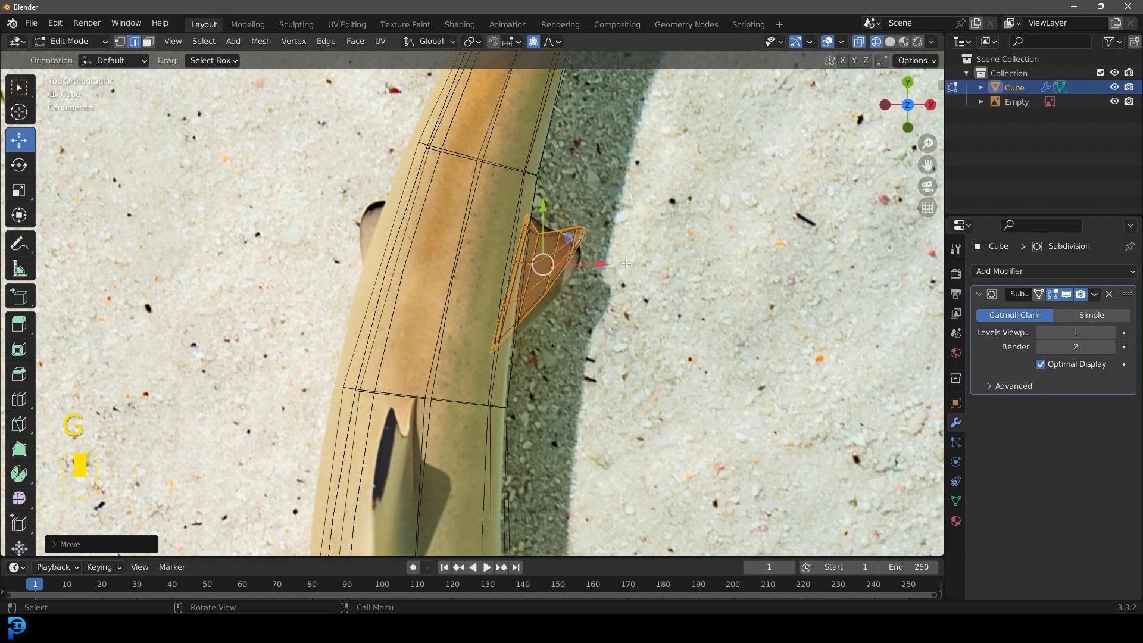
# - Move the small rear fin's tip to the reference tip using proportional editing
pyautogui.scroll(2, 584, 226)
pyautogui.press('g')
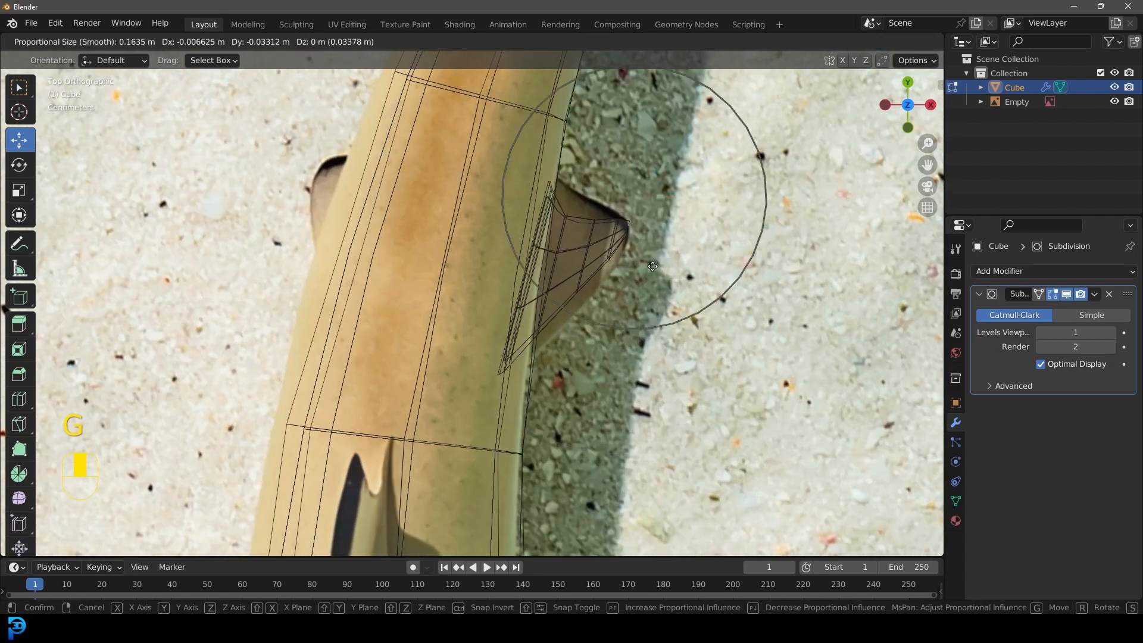
pyautogui.click(647, 271)
# - Limit proportional editing to Connected Only and move the small rear fin's edges to follow the reference outline
pyautogui.click(556, 42)
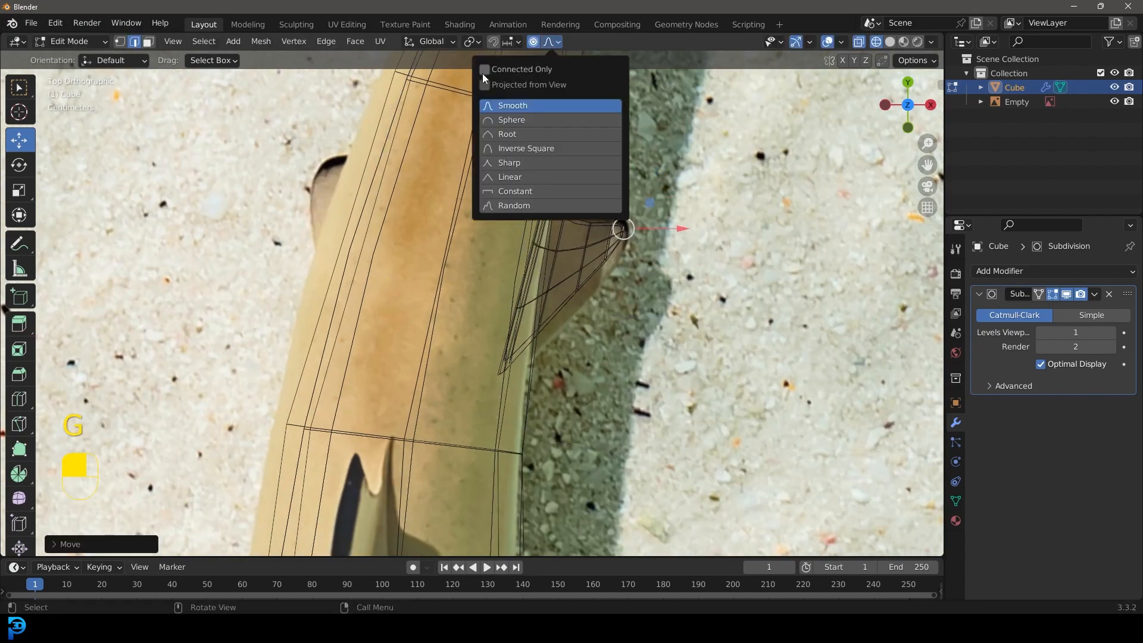
pyautogui.press('g')
pyautogui.scroll(3, 584, 226)
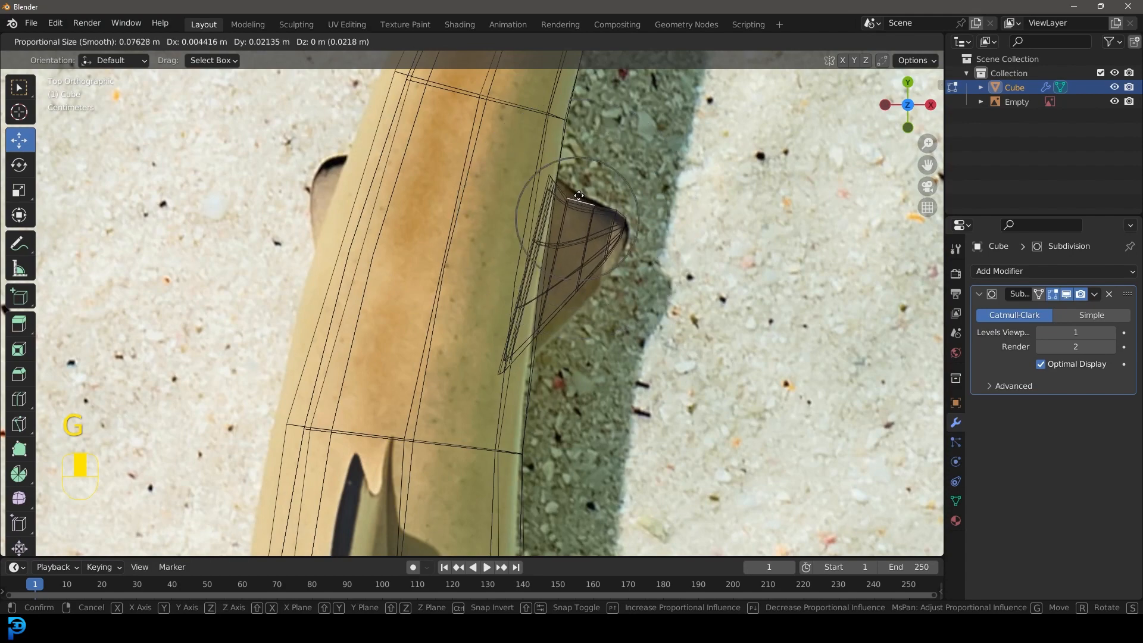
pyautogui.click(631, 220)
pyautogui.click(631, 221)
pyautogui.press('g')
pyautogui.click(626, 231)
pyautogui.click(569, 319)
pyautogui.press('g')
pyautogui.scroll(3, 570, 323)
pyautogui.click(568, 326)
# - Turn off the see-through display and move the whole small rear fin along Z to sit against the body
pyautogui.scroll(-4, 540, 163)
pyautogui.hotkey('alt', 'z')
pyautogui.moveTo(540, 163); pyautogui.dragTo(520, 209, button='middle')
pyautogui.hotkey('ctrl', 'l')
pyautogui.press('g')
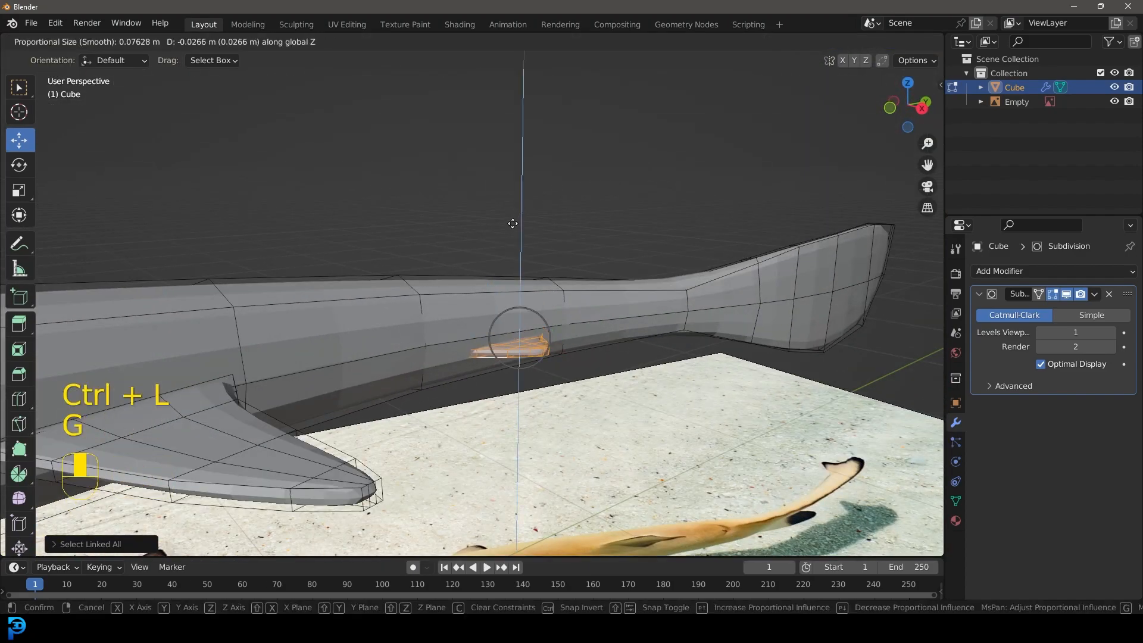
pyautogui.click(519, 240)
pyautogui.press('KP_7')
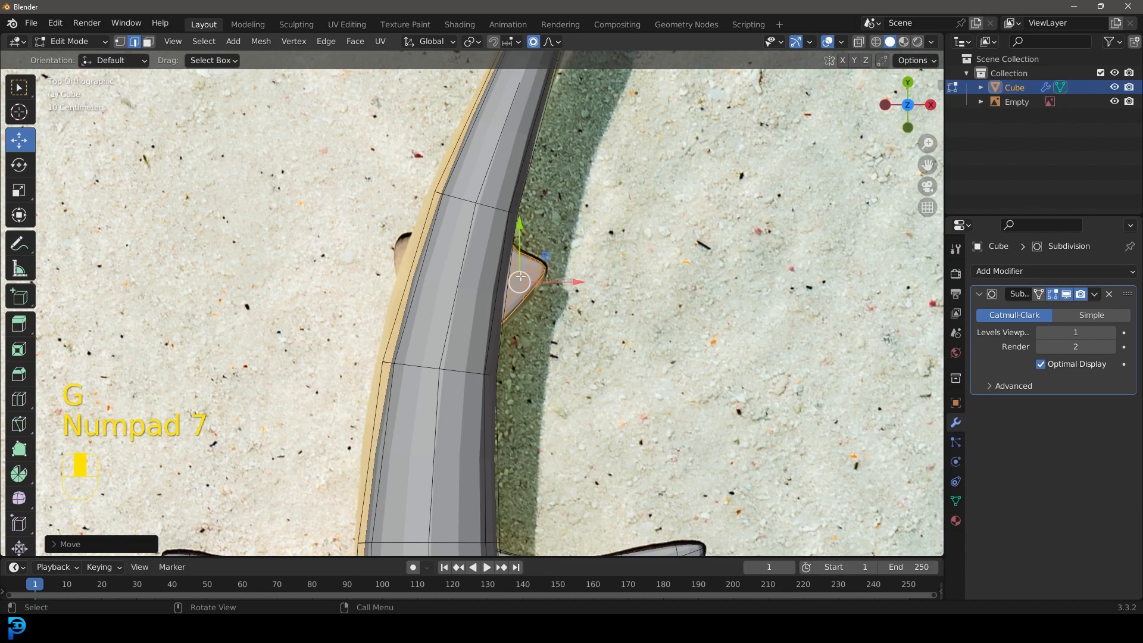
# - Duplicate the small rear fin to the opposite side of the body and mirror the copy along X
pyautogui.keyDown('shift'); pyautogui.moveTo(520, 256); pyautogui.dragTo(667, 295, button='middle'); pyautogui.keyUp('shift')
pyautogui.hotkey('shift', 'd')
pyautogui.click(556, 310)
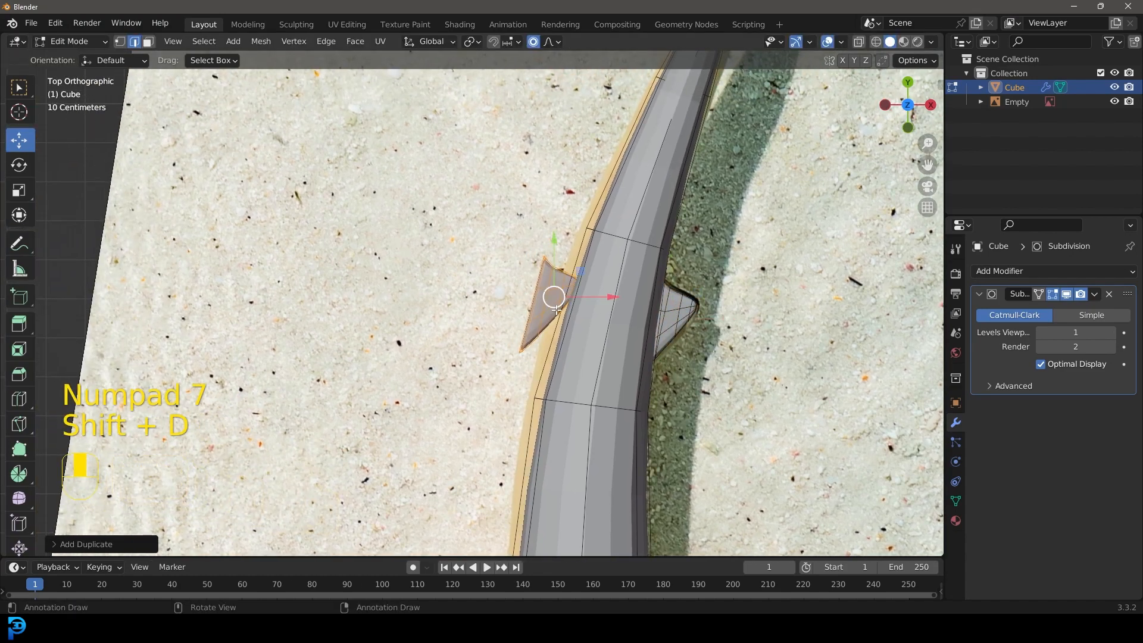
pyautogui.press('s')
pyautogui.click(556, 309)
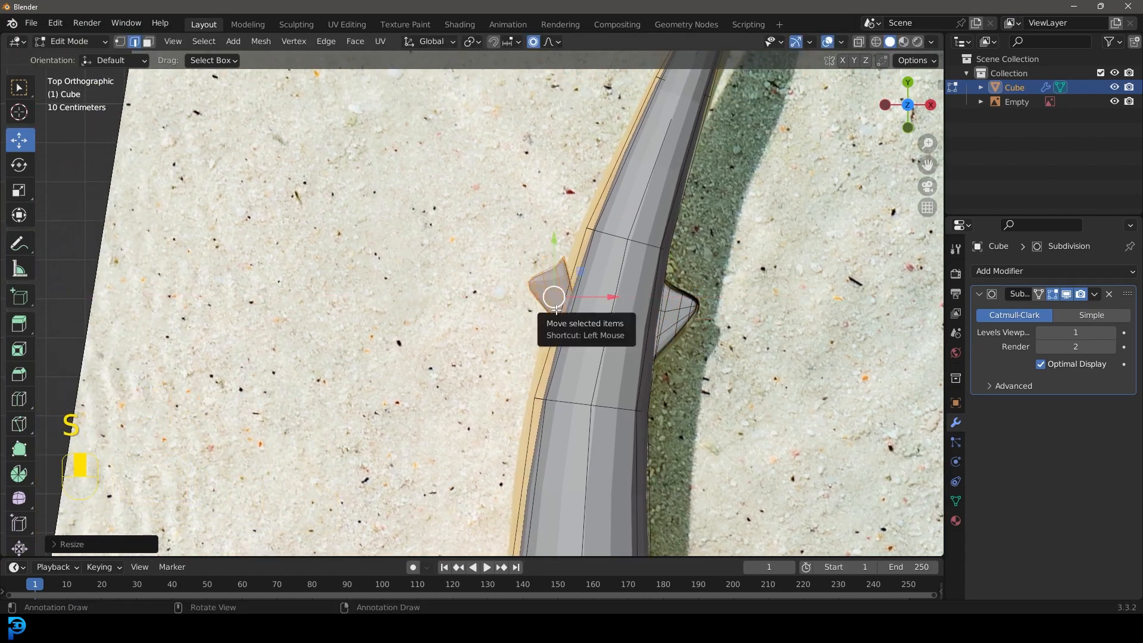
# - Rotate the copied rear fin and move it onto the matching small fin in the reference photo
pyautogui.press('r')
pyautogui.click(695, 340)
pyautogui.scroll(3, 695, 340)
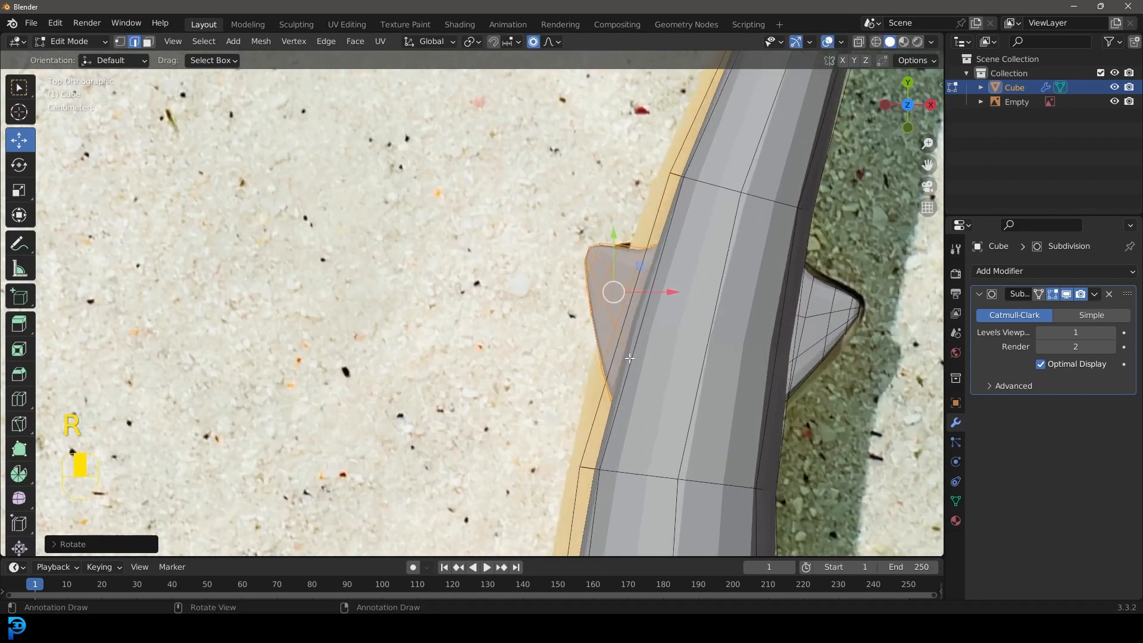
pyautogui.press('g')
pyautogui.click(628, 293)
# - Tilt the copied rear fin to sit against the body, and reposition it over its reference outline in top view
pyautogui.moveTo(628, 293); pyautogui.dragTo(611, 272, button='middle')
pyautogui.press('r')
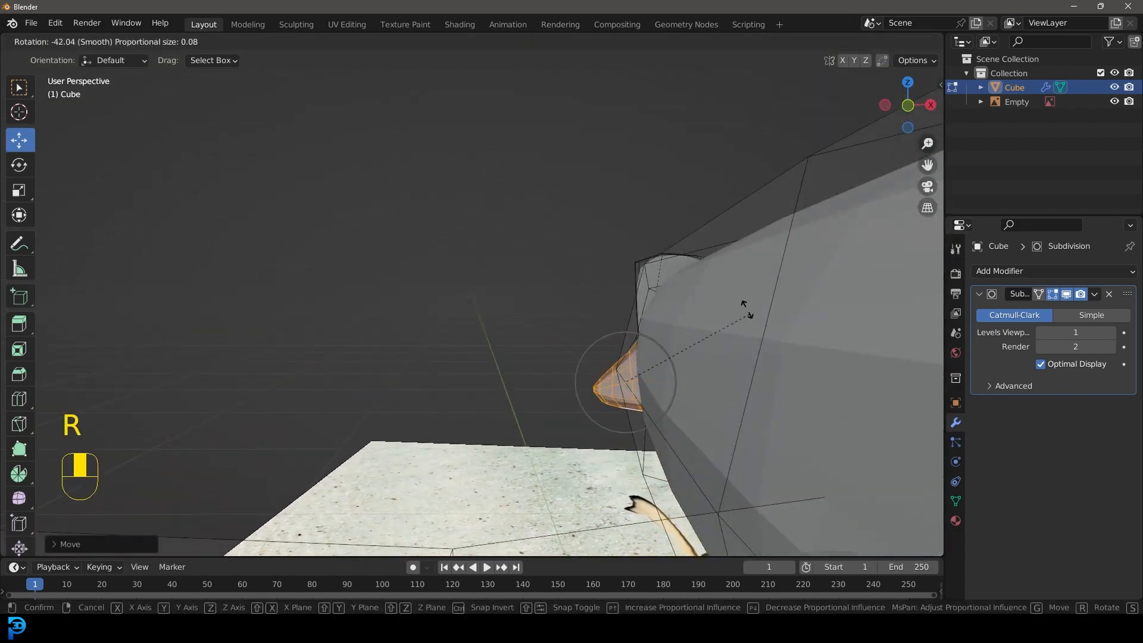
pyautogui.click(743, 311)
pyautogui.moveTo(743, 311); pyautogui.dragTo(759, 460, button='middle')
pyautogui.press('r')
pyautogui.click(722, 319)
pyautogui.press('r')
pyautogui.press('KP_7')
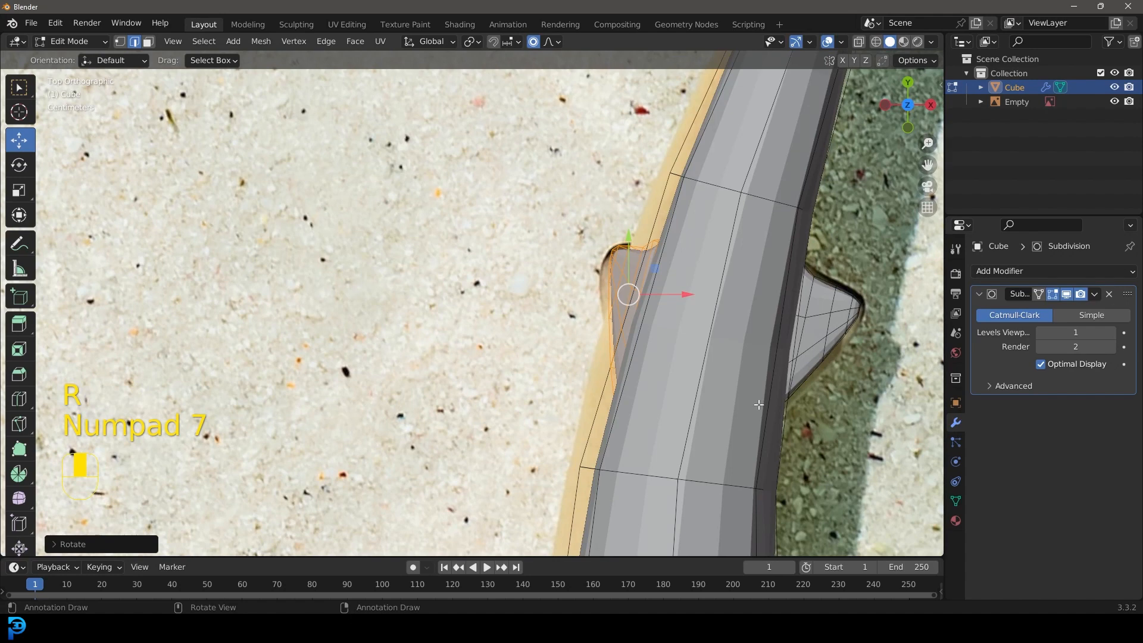
pyautogui.press('g')
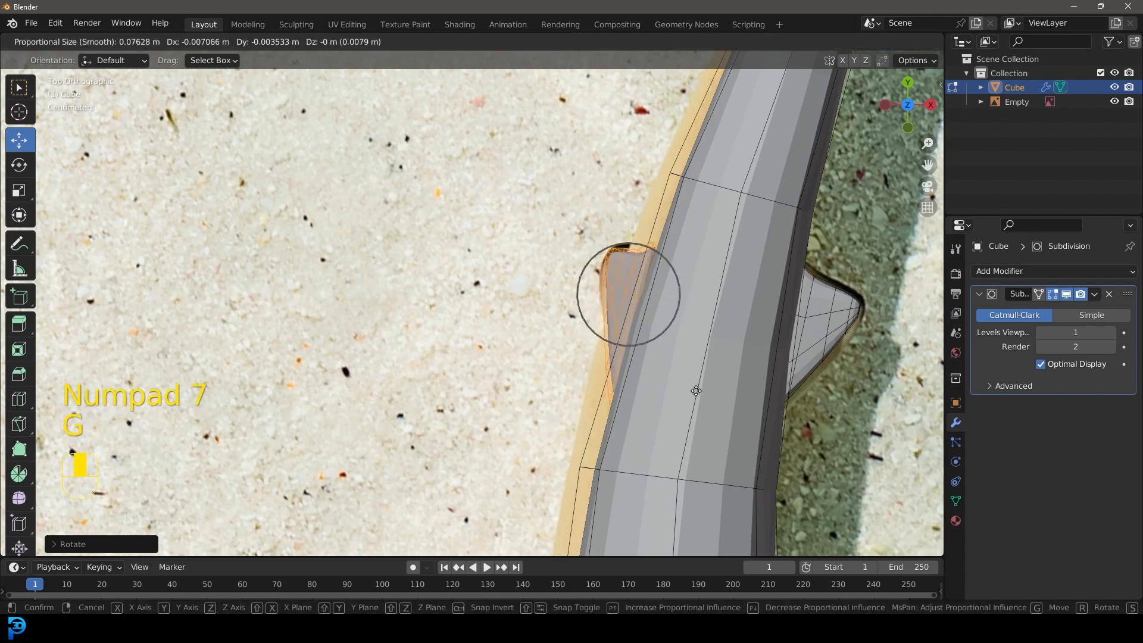
pyautogui.click(697, 391)
# - Move the body edge beside the copied fin, and add a loop cut between the rear fins shifted to follow the reference body
pyautogui.press('g')
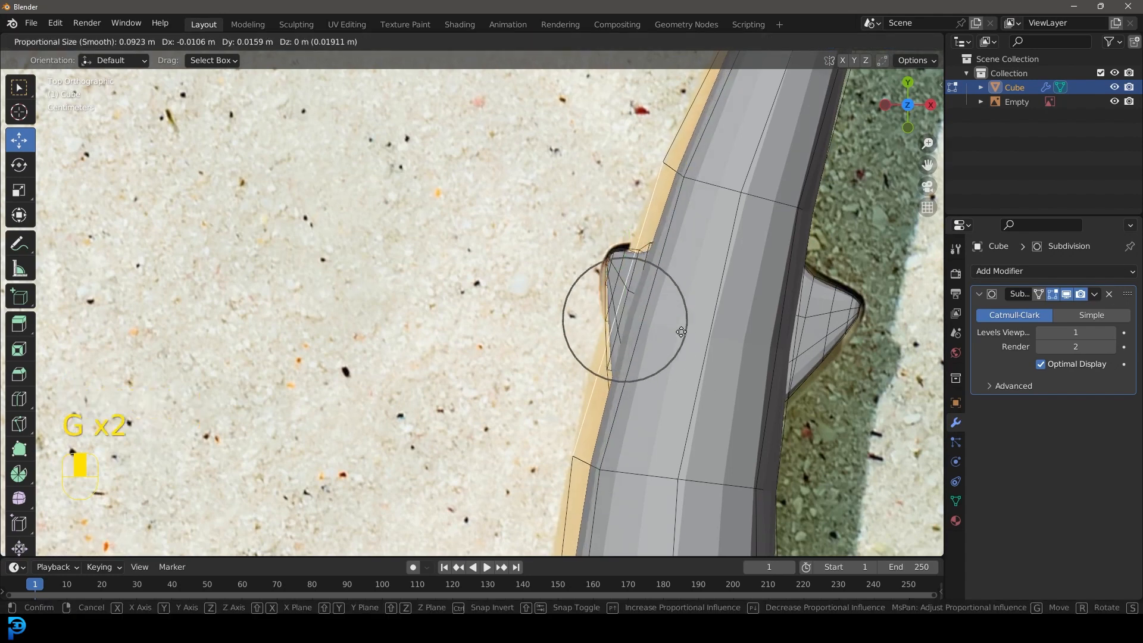
pyautogui.click(682, 333)
pyautogui.hotkey('ctrl', 'r')
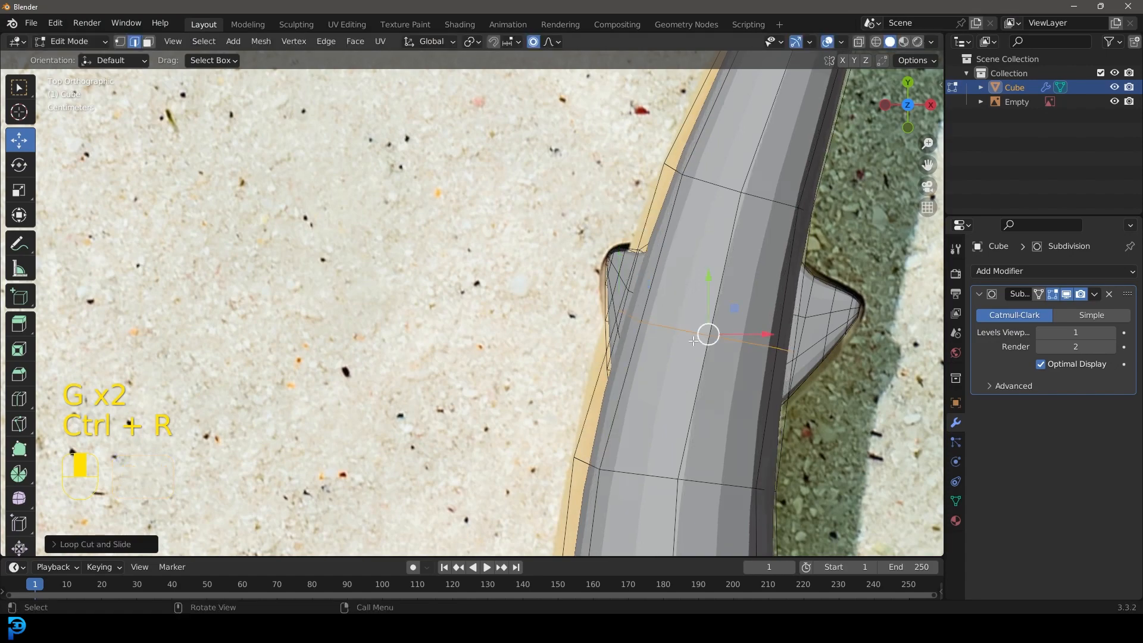
pyautogui.press('g')
pyautogui.click(732, 362)
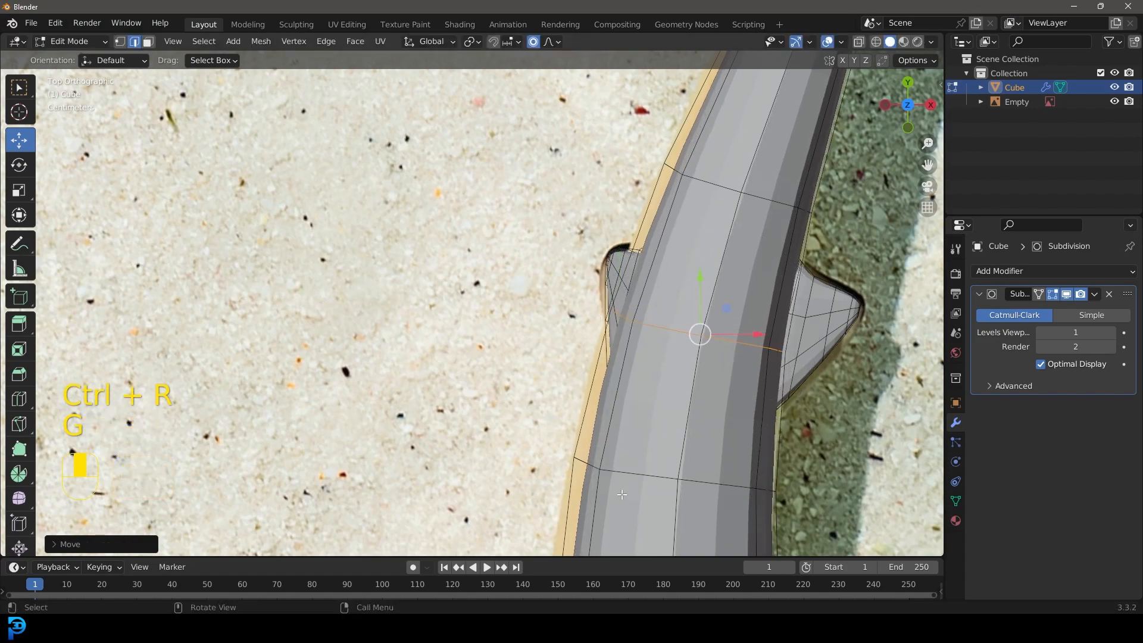
# - Move the body edge loop just ahead of the rear fins to line up with the reference outline
pyautogui.hotkey('alt', 'a')
pyautogui.keyDown('alt'); pyautogui.keyDown('shift'); pyautogui.click(714, 485); pyautogui.keyUp('shift'); pyautogui.keyUp('alt')
pyautogui.scroll(-3, 713, 484)
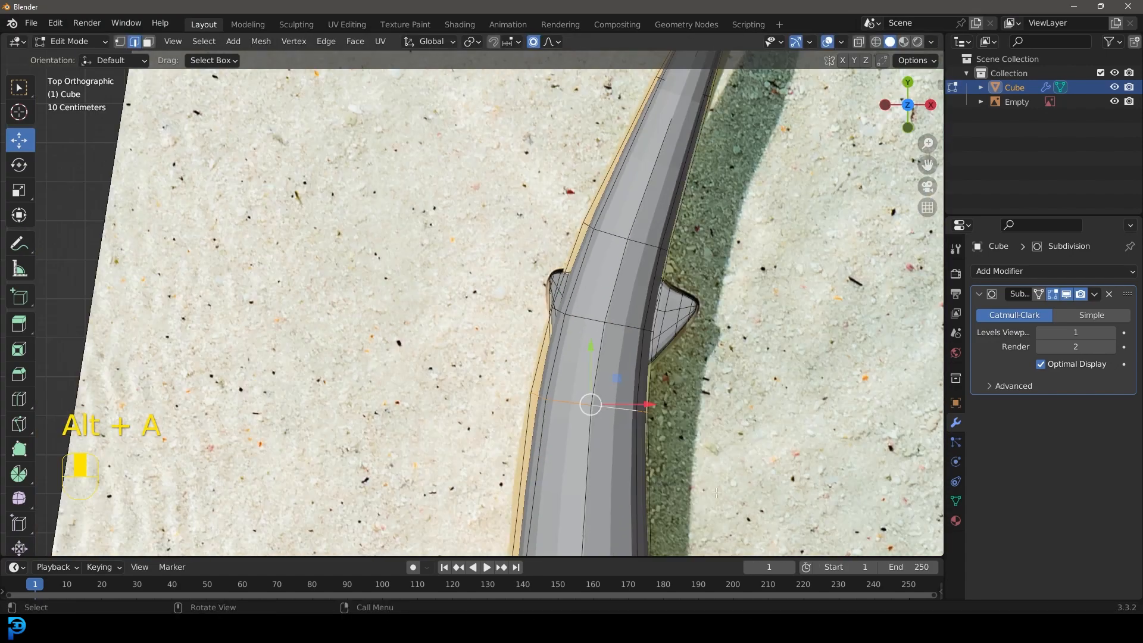
pyautogui.press('g')
pyautogui.click(709, 491)
pyautogui.scroll(-4, 709, 491)
pyautogui.press('Tab')
# - Scale up the edge loop around the widest part of the head to match the reference width
pyautogui.press('Tab')
pyautogui.hotkey('alt', 'a')
pyautogui.scroll(8, 631, 339)
pyautogui.keyDown('alt'); pyautogui.click(631, 336); pyautogui.keyUp('alt')
pyautogui.scroll(-4, 631, 336)
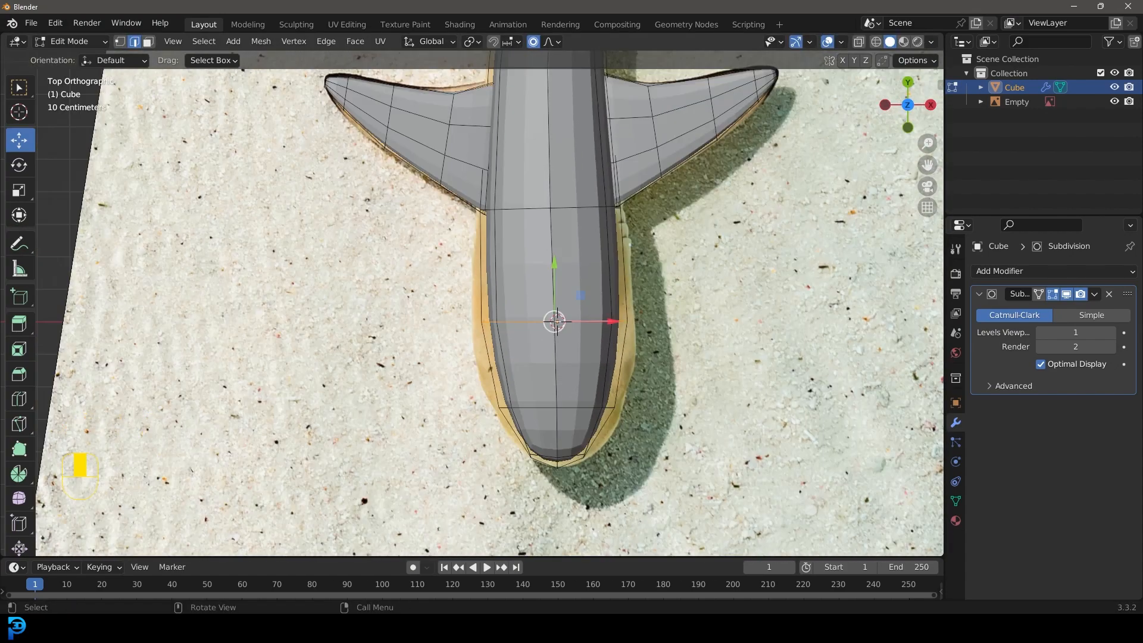
pyautogui.press('s')
pyautogui.click(683, 365)
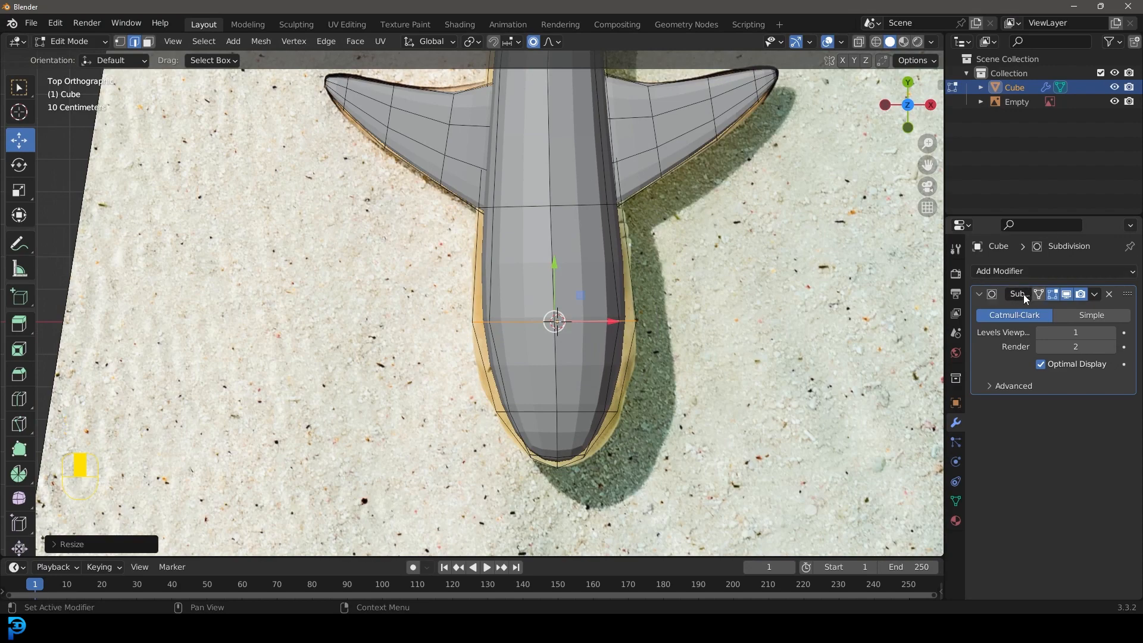
# - Show the Subdivision modifier on the edit cage, and scale the snout and head edge loops to fit the reference outline
pyautogui.click(1040, 296)
pyautogui.scroll(3, 656, 469)
pyautogui.hotkey('alt', 'a')
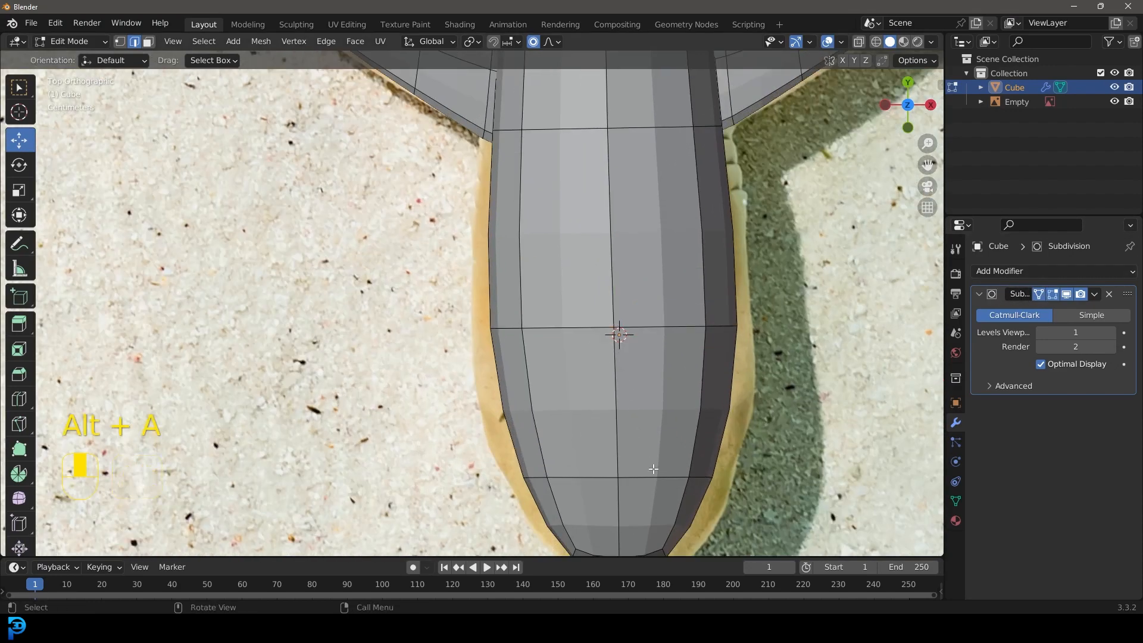
pyautogui.keyDown('alt'); pyautogui.click(656, 473); pyautogui.keyUp('alt')
pyautogui.scroll(-2, 689, 447)
pyautogui.press('s')
pyautogui.click(699, 444)
pyautogui.hotkey('alt', 'a')
pyautogui.keyDown('alt'); pyautogui.click(706, 348); pyautogui.keyUp('alt')
pyautogui.press('s')
pyautogui.click(713, 352)
# - Return to Object Mode and apply the Subdivision modifier to the shark
pyautogui.scroll(-4, 574, 212)
pyautogui.keyDown('shift'); pyautogui.moveTo(569, 197); pyautogui.dragTo(537, 297, button='middle'); pyautogui.keyUp('shift')
pyautogui.scroll(-3, 544, 369)
pyautogui.press('Tab')
pyautogui.scroll(3, 606, 337)
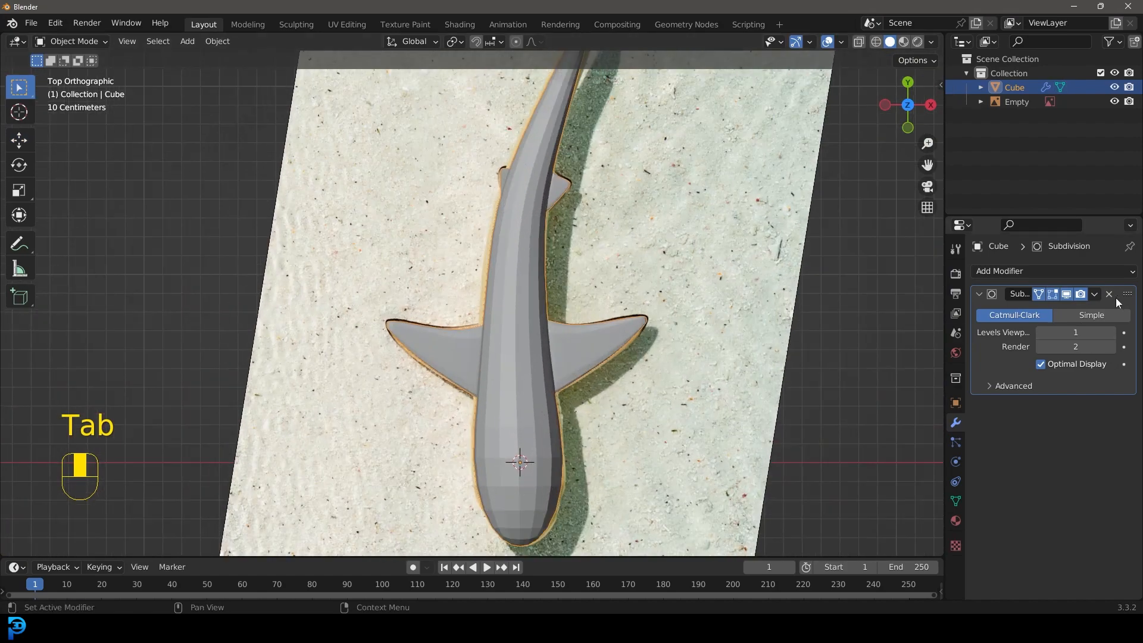
pyautogui.click(1095, 293)
pyautogui.click(1044, 314)
# - Shade the shark mesh smooth
pyautogui.scroll(-3, 601, 317)
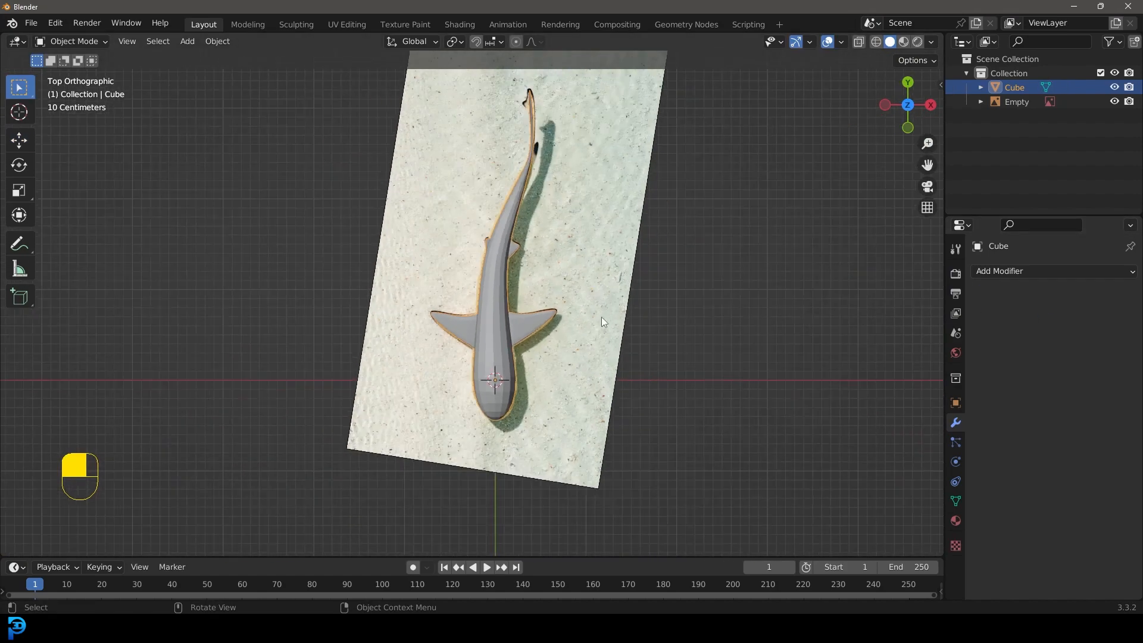
pyautogui.scroll(3, 532, 259)
pyautogui.rightClick(524, 231)
pyautogui.click(444, 230)
pyautogui.scroll(-4, 588, 361)
pyautogui.moveTo(588, 361); pyautogui.dragTo(552, 311, button='middle')
# - Enter Edit Mode on the shark in top view and create a new material named "shark"
pyautogui.press('Tab')
pyautogui.press('KP_7')
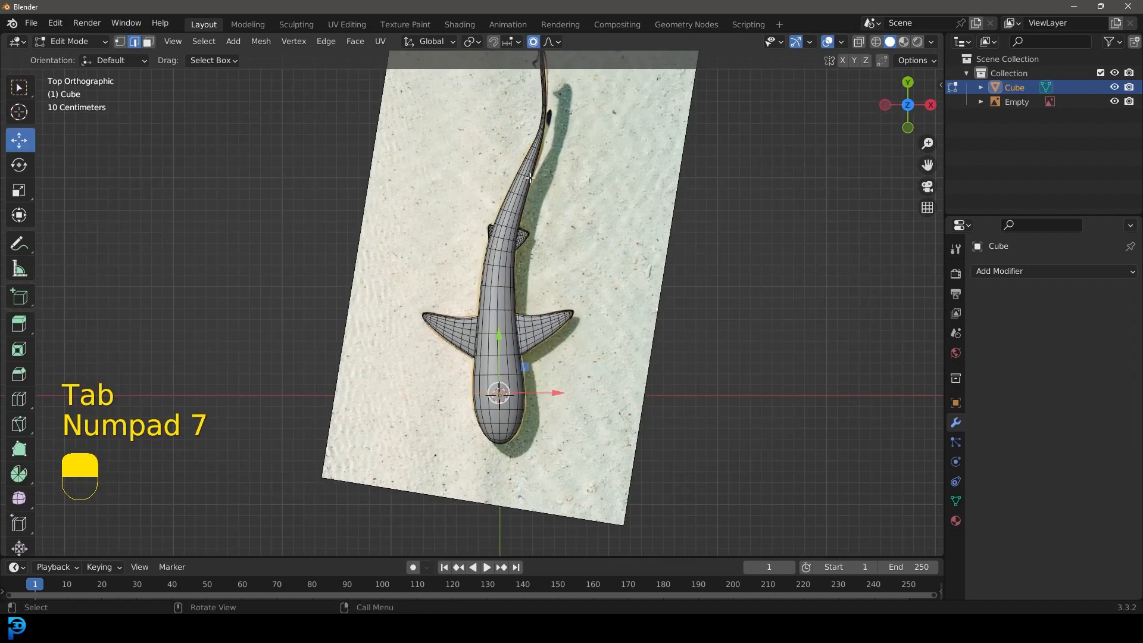
pyautogui.click(955, 519)
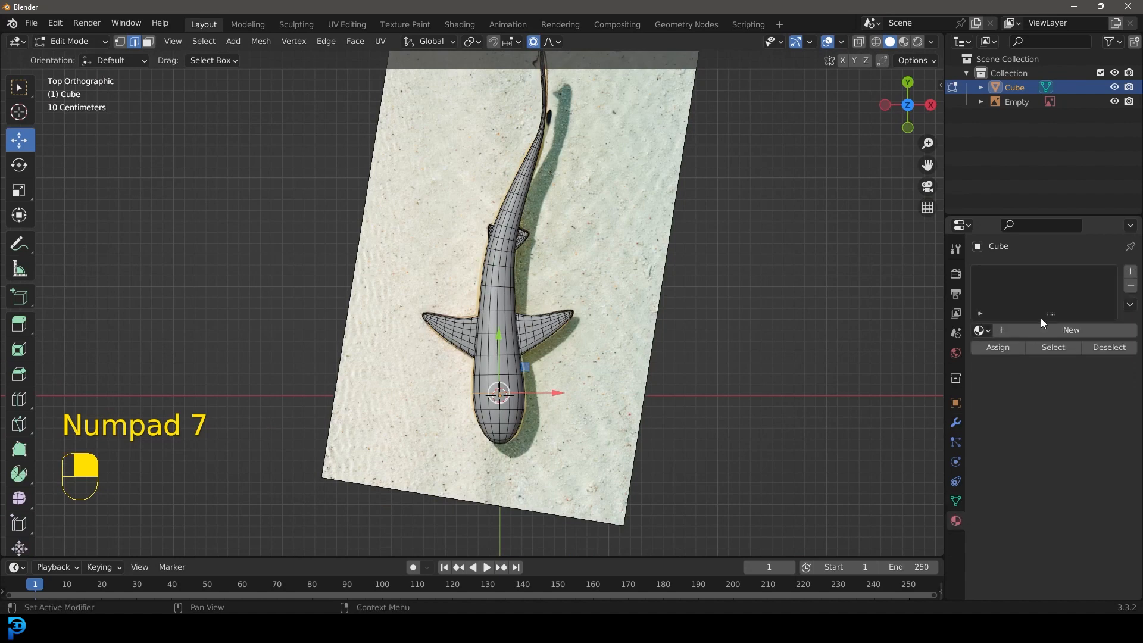
pyautogui.click(1051, 328)
pyautogui.click(1026, 331)
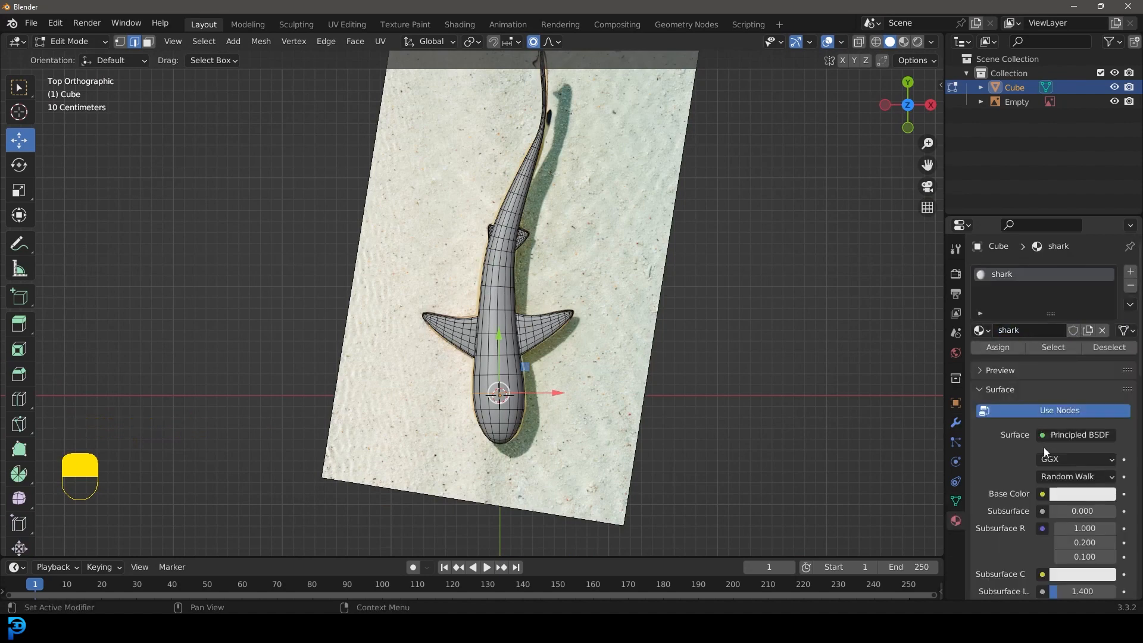
# - Connect an Image Texture to the shark material's Base Color and assign the already loaded reference photo
pyautogui.click(1042, 494)
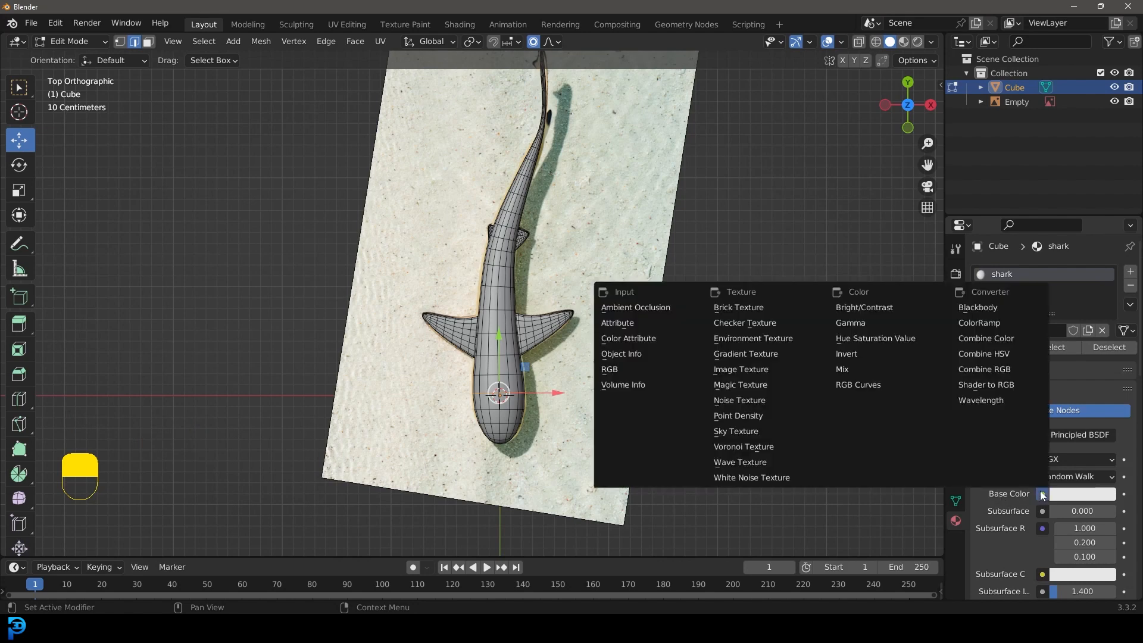
pyautogui.click(777, 369)
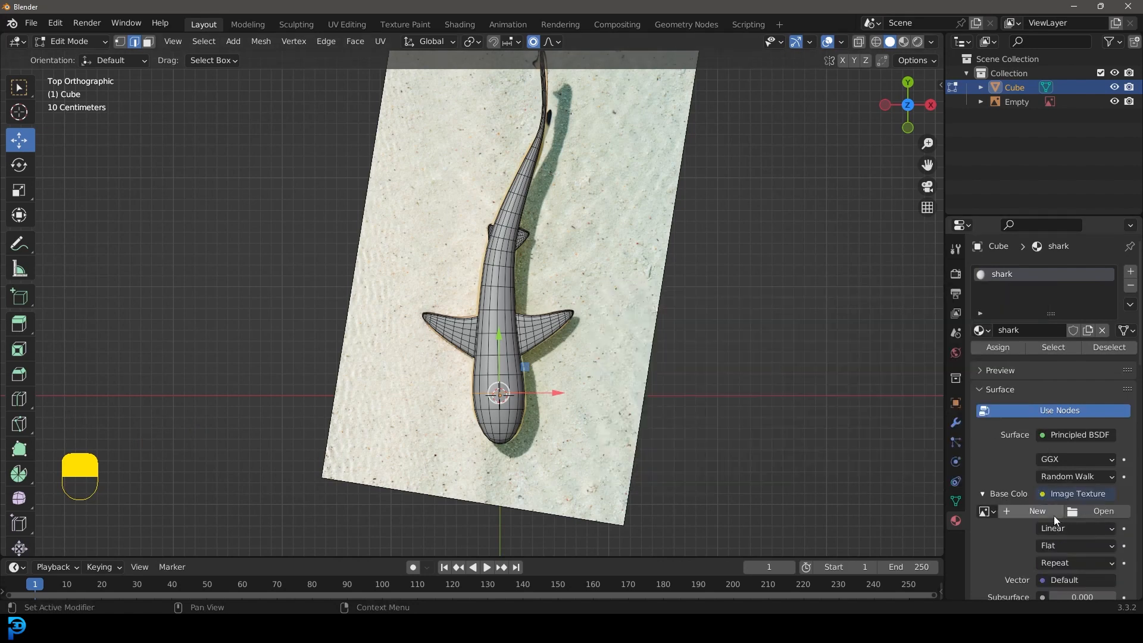
pyautogui.scroll(-3, 1054, 520)
pyautogui.click(986, 440)
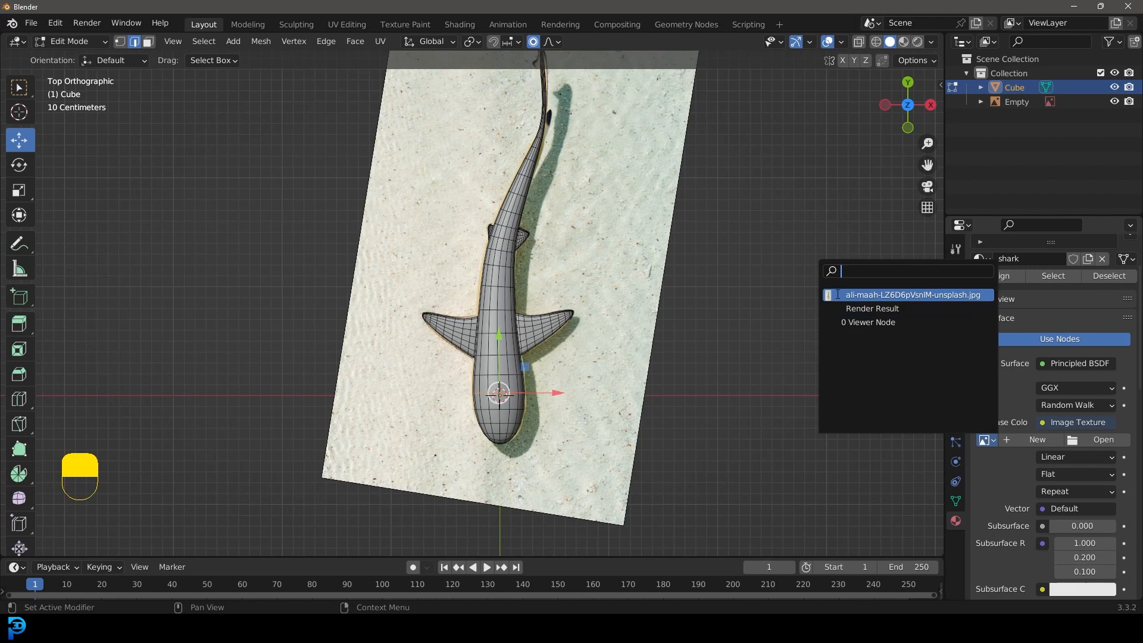
pyautogui.click(929, 294)
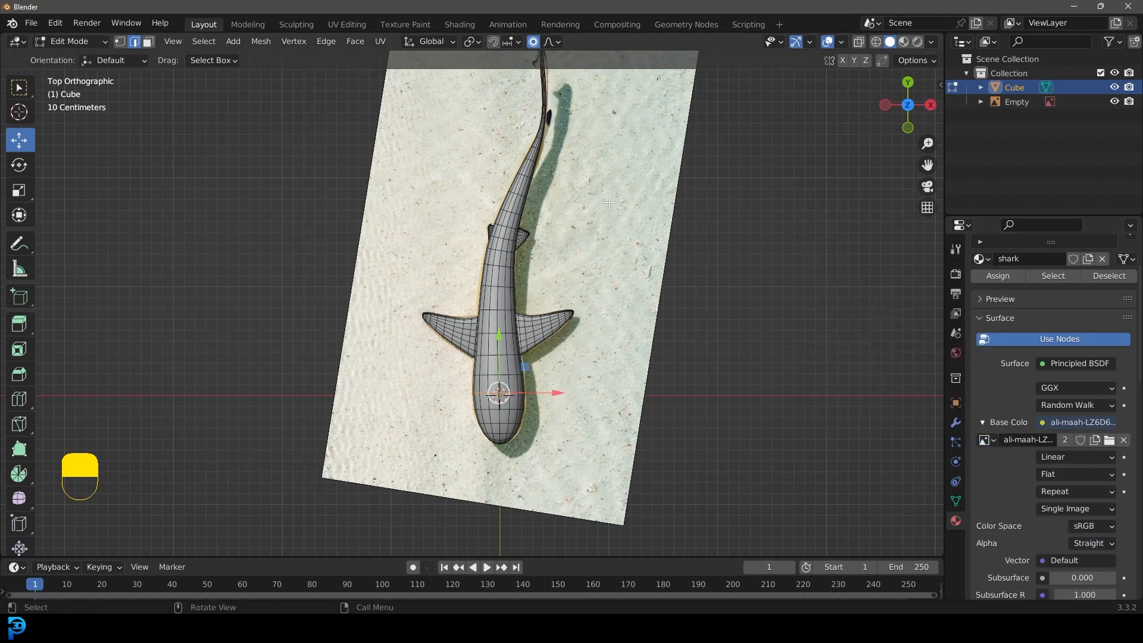
# - Switch to the UV Editing workspace and unwrap the whole shark with Project from View from the top
pyautogui.scroll(-2, 668, 276)
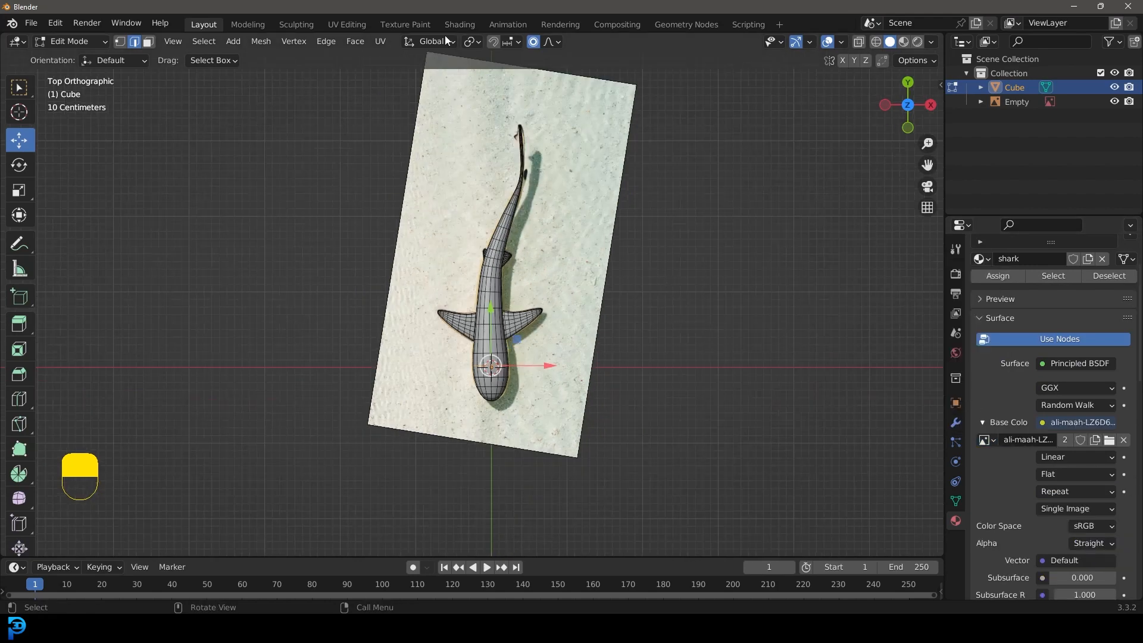
pyautogui.click(343, 23)
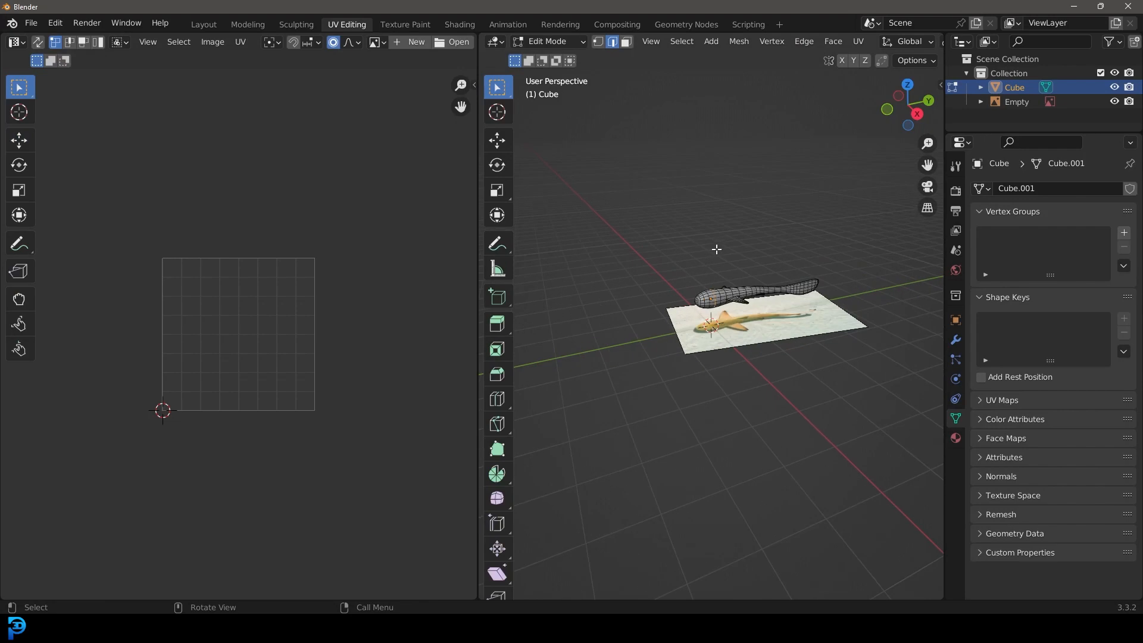
pyautogui.press('KP_7')
pyautogui.scroll(5, 729, 250)
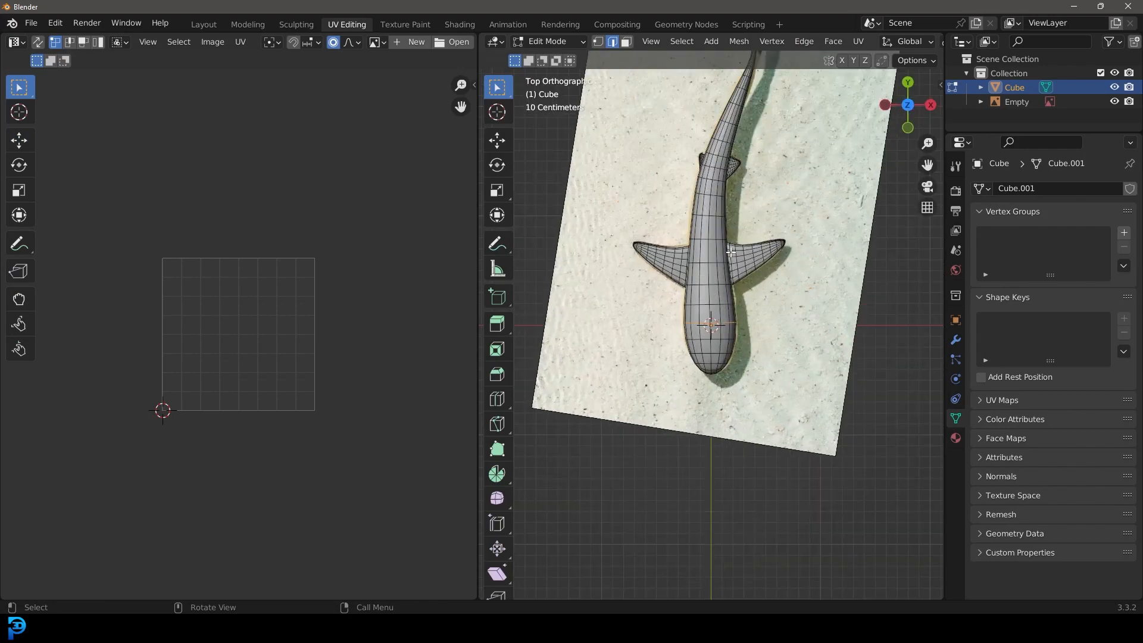
pyautogui.press('a')
pyautogui.scroll(2, 762, 265)
pyautogui.press('u')
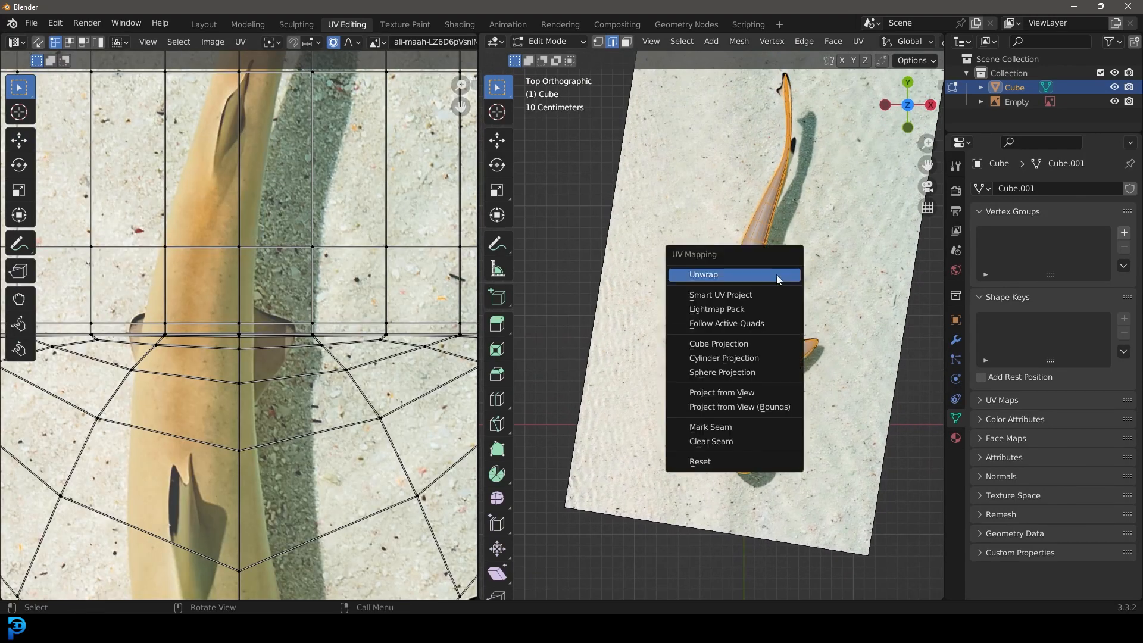
pyautogui.click(736, 394)
# - Display the model in Material Preview shading
pyautogui.scroll(-3, 744, 283)
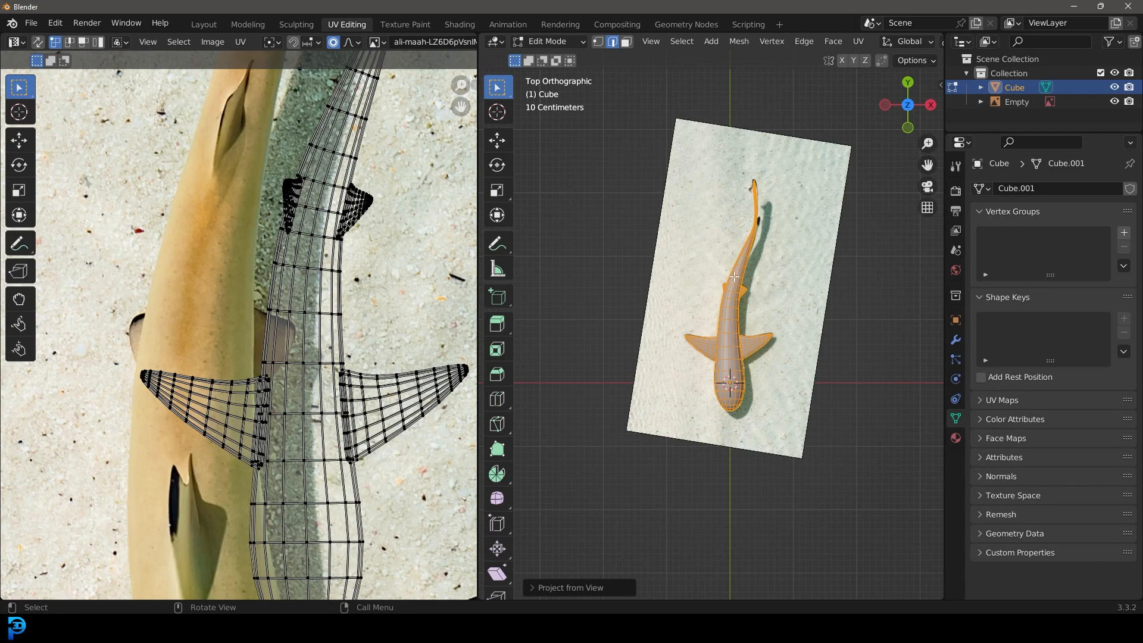
pyautogui.scroll(2, 770, 271)
pyautogui.press('`')
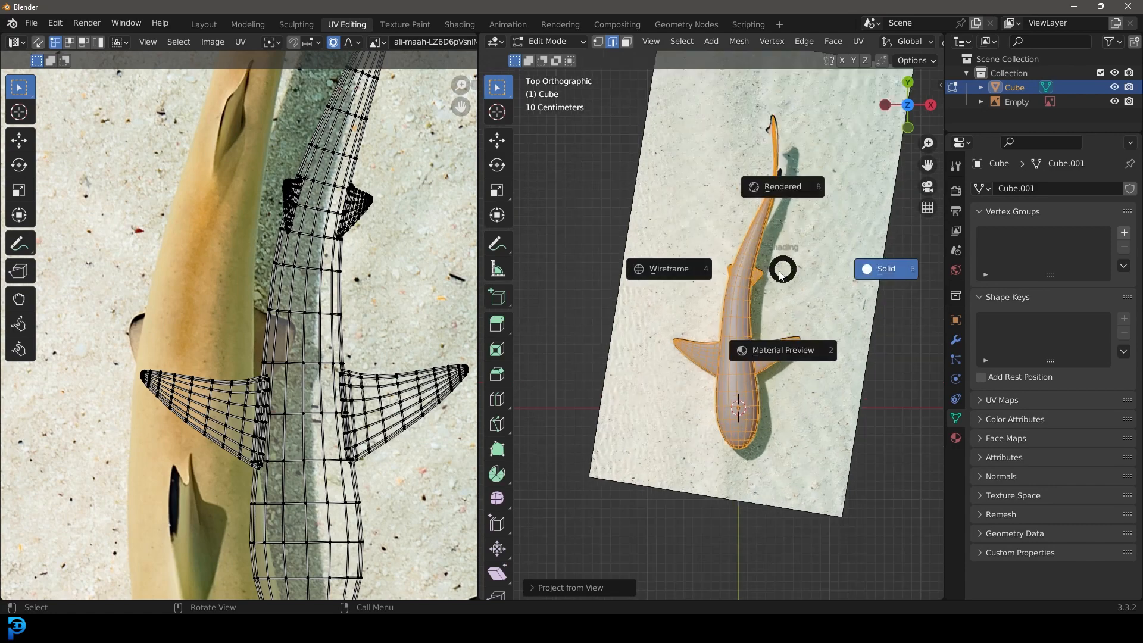
pyautogui.click(776, 351)
# - Scale up the whole UV layout to about the photographed shark's size and move it towards the shark
pyautogui.scroll(-5, 259, 283)
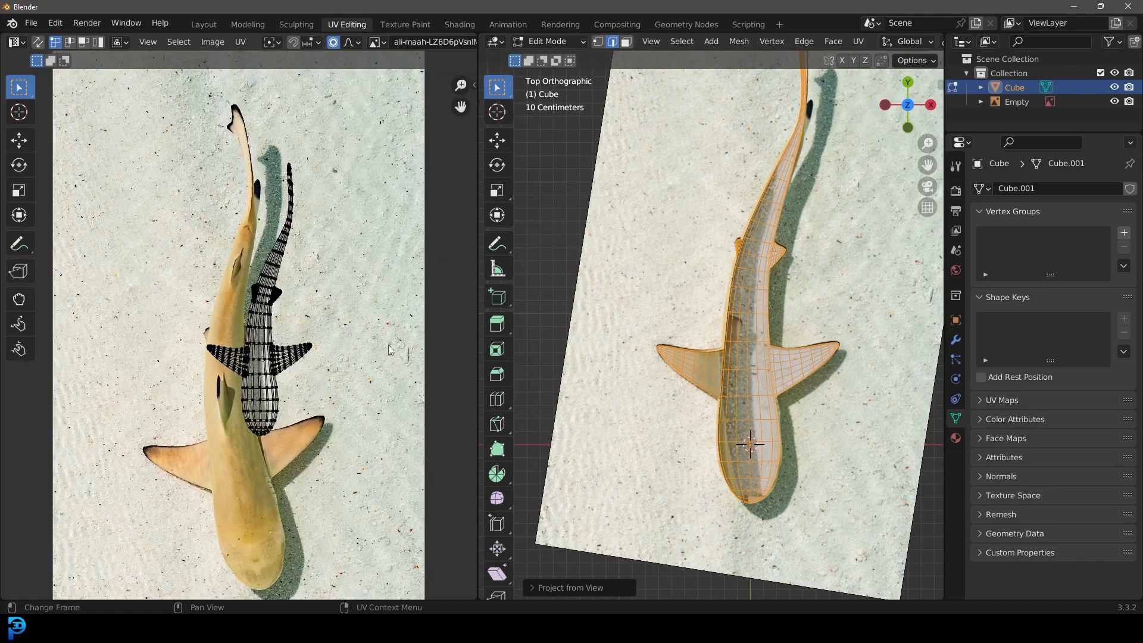
pyautogui.press('a')
pyautogui.scroll(2, 288, 278)
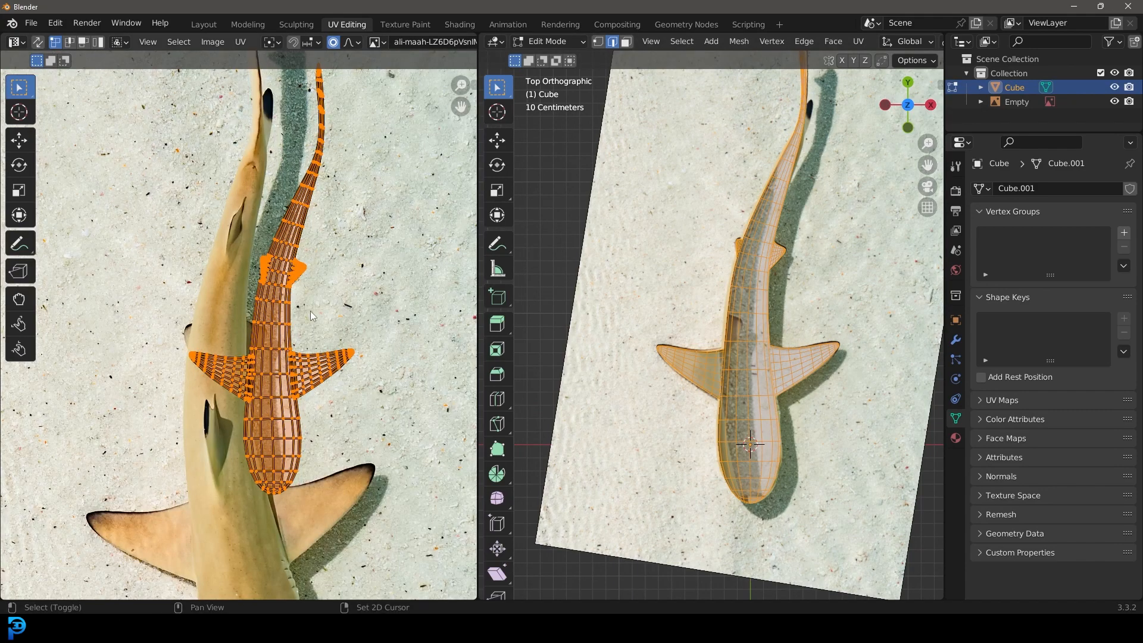
pyautogui.moveTo(288, 278); pyautogui.dragTo(349, 208, button='middle')
pyautogui.scroll(-2, 352, 268)
pyautogui.moveTo(357, 331); pyautogui.dragTo(343, 283, button='middle')
pyautogui.press('s')
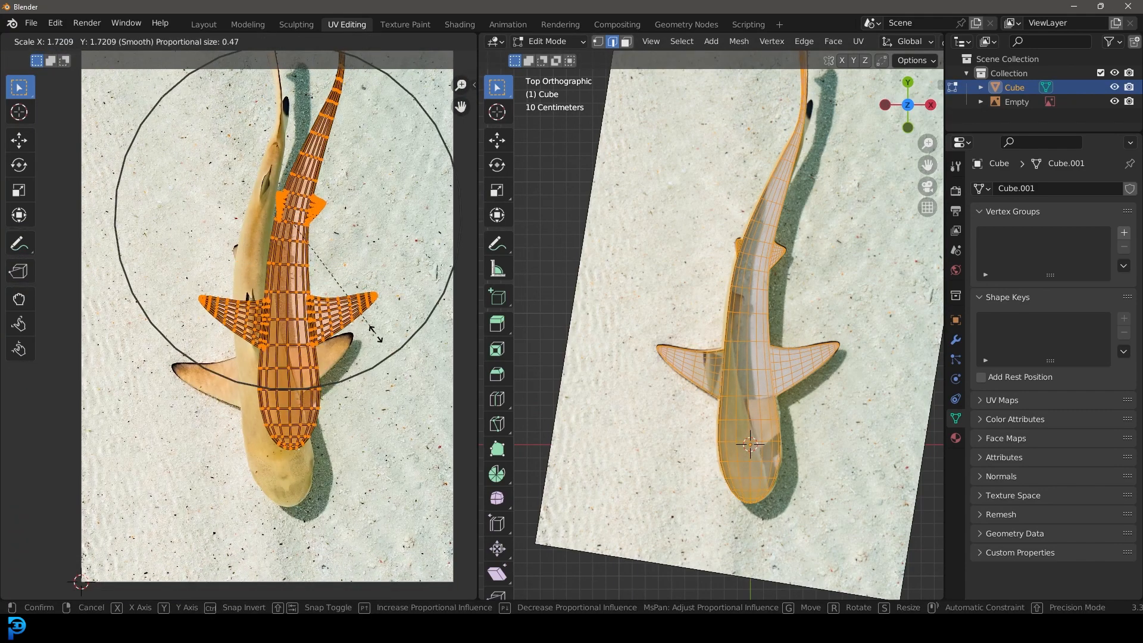
pyautogui.click(387, 298)
pyautogui.press('g')
pyautogui.click(363, 322)
# - Rotate the whole UV layout to the photographed shark's angle and move it over the shark's body
pyautogui.moveTo(363, 322); pyautogui.dragTo(347, 366, button='middle')
pyautogui.press('r')
pyautogui.click(415, 359)
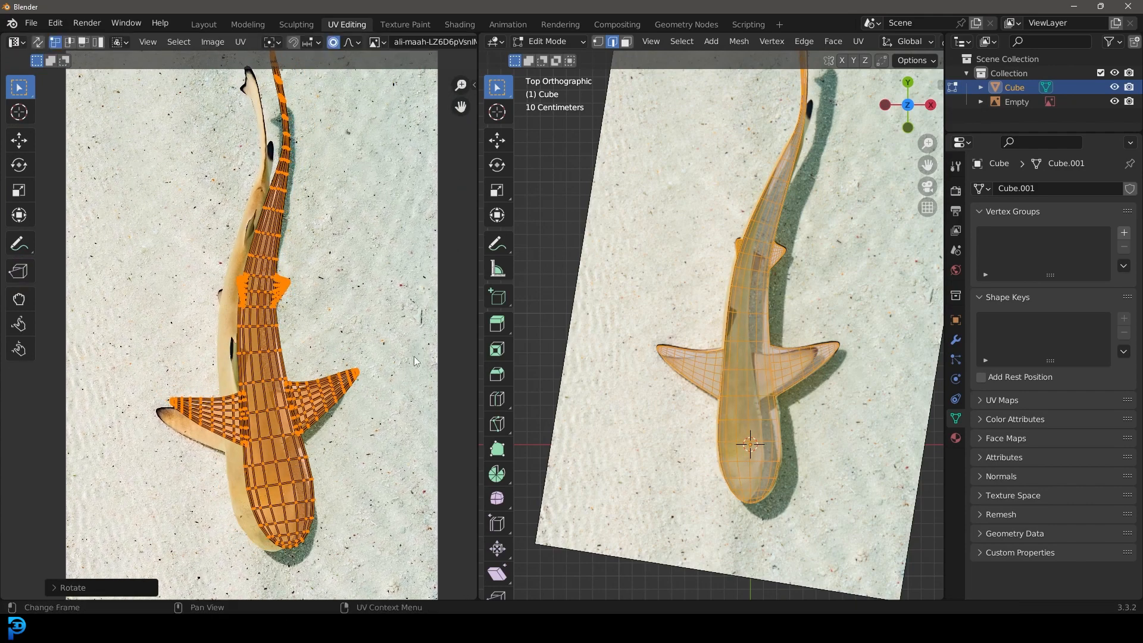
pyautogui.press('g')
pyautogui.click(402, 367)
pyautogui.moveTo(302, 389); pyautogui.dragTo(341, 341, button='middle')
pyautogui.scroll(4, 341, 341)
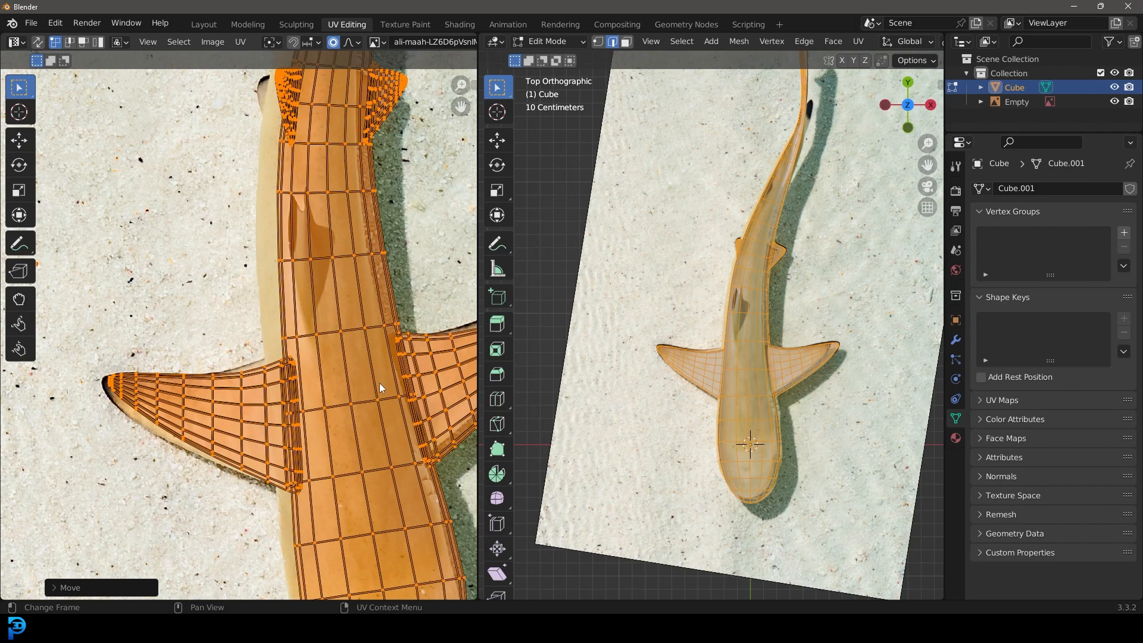
# - Fine-tune the scale and position of the whole UV layout so body, fins and tail cover the photographed shark
pyautogui.moveTo(380, 386); pyautogui.dragTo(279, 333, button='middle')
pyautogui.press('s')
pyautogui.click(403, 365)
pyautogui.press('g')
pyautogui.click(370, 341)
pyautogui.scroll(-3, 284, 383)
pyautogui.moveTo(283, 384); pyautogui.dragTo(319, 491, button='middle')
pyautogui.moveTo(317, 181); pyautogui.dragTo(331, 271, button='middle')
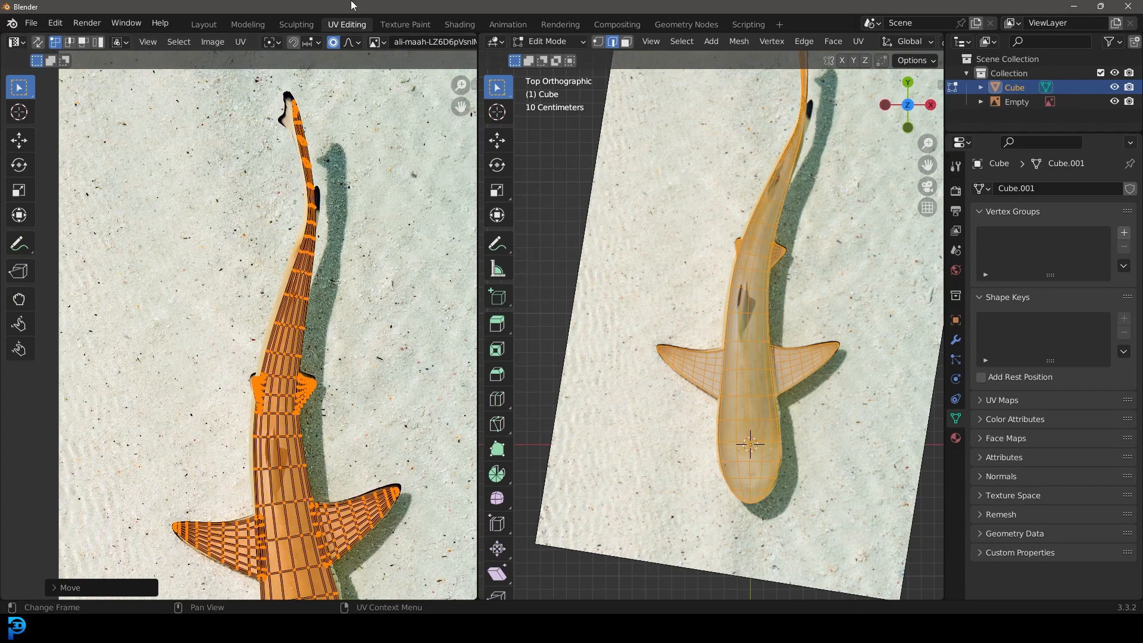
pyautogui.moveTo(356, 335); pyautogui.dragTo(314, 107, button='middle')
# - Move the UV tip of the large side fin onto the photo's black fin tip using proportional editing
pyautogui.scroll(4, 314, 287)
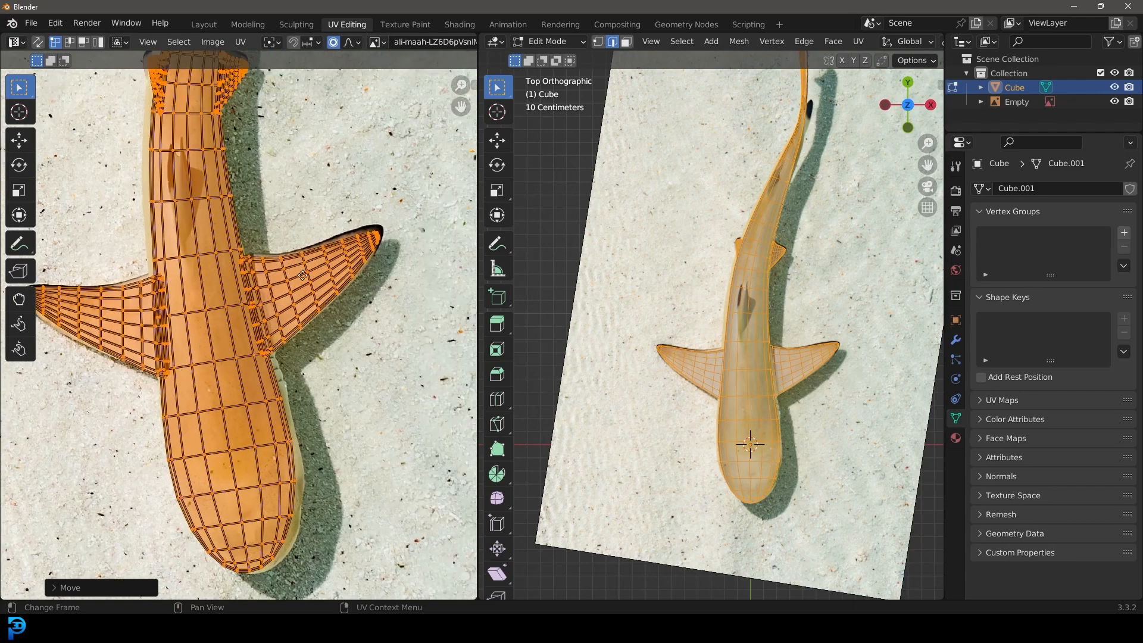
pyautogui.click(408, 226)
pyautogui.press('g')
pyautogui.scroll(10, 438, 232)
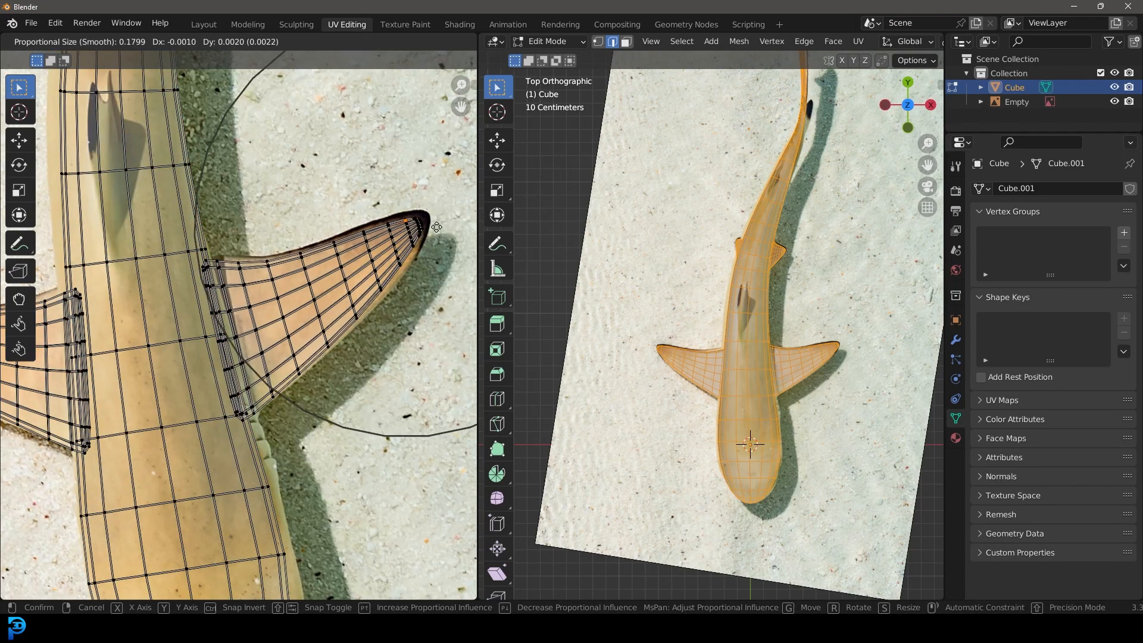
pyautogui.click(439, 231)
# - Move the UV tip of the opposite large side fin onto the photo's black fin tip using proportional editing
pyautogui.scroll(-5, 238, 336)
pyautogui.moveTo(206, 350); pyautogui.dragTo(290, 302, button='middle')
pyautogui.scroll(3, 202, 275)
pyautogui.click(203, 274)
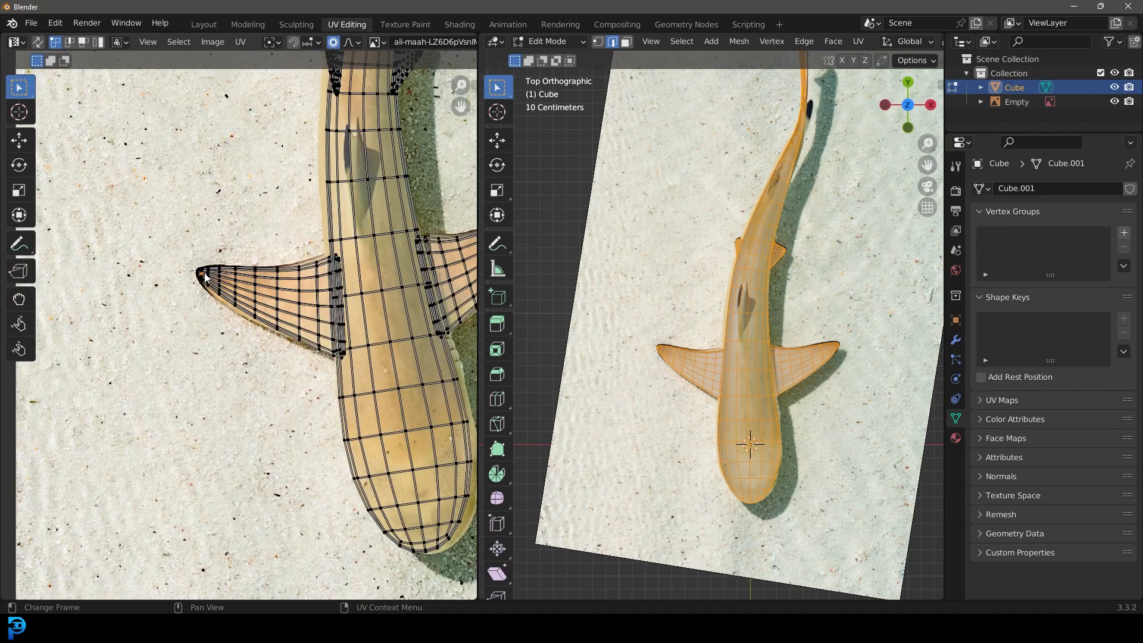
pyautogui.press('g')
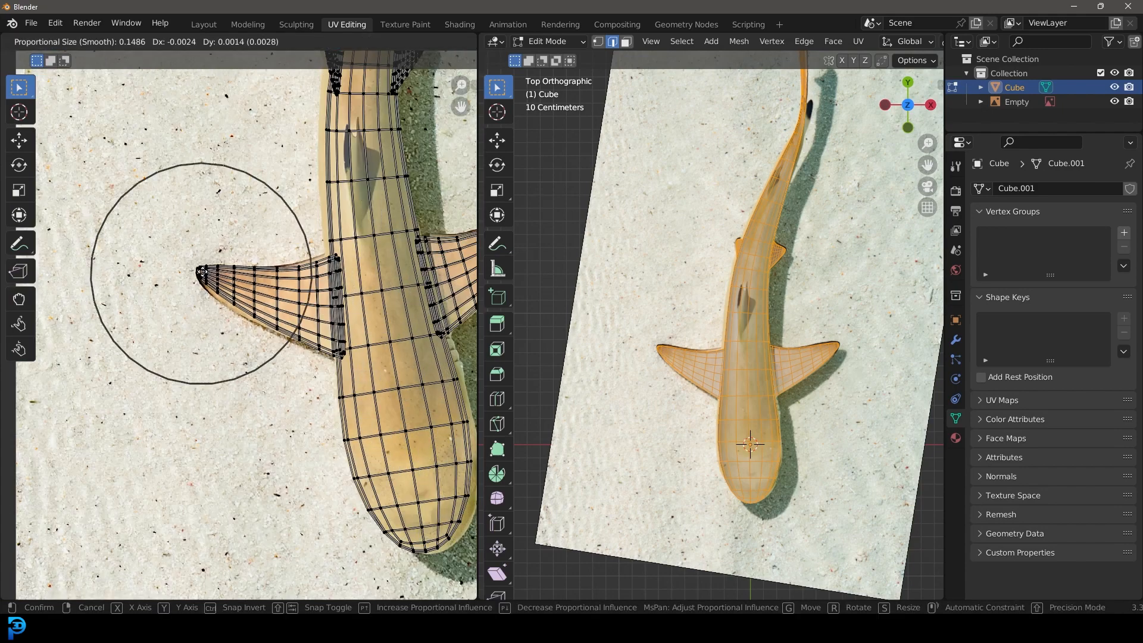
pyautogui.click(203, 272)
# - Move UV points along that fin's rear edge onto the photographed fin's edge with proportional editing
pyautogui.scroll(8, 864, 390)
pyautogui.scroll(-1, 869, 282)
pyautogui.keyDown('shift'); pyautogui.moveTo(744, 310); pyautogui.dragTo(867, 281, button='middle'); pyautogui.keyUp('shift')
pyautogui.scroll(4, 315, 352)
pyautogui.click(334, 323)
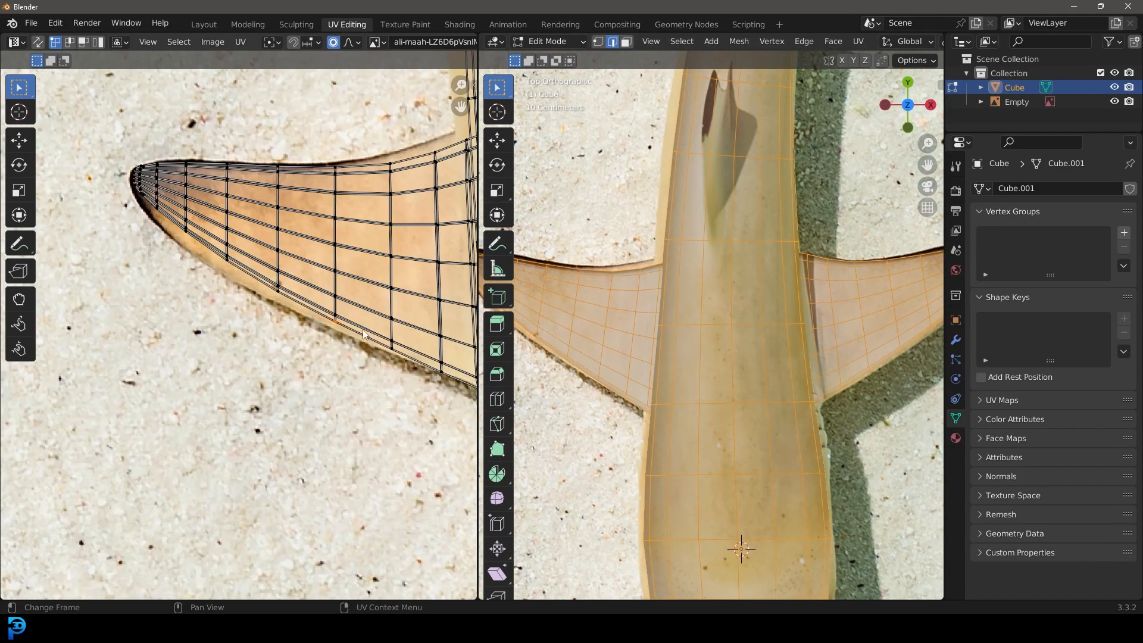
pyautogui.press('g')
pyautogui.scroll(2, 378, 340)
pyautogui.click(377, 341)
pyautogui.click(178, 233)
pyautogui.press('g')
pyautogui.scroll(8, 178, 235)
pyautogui.click(177, 235)
# - Adjust the same fin's front-edge UVs near the tip and at the body joint to the photo, and leave Edit Mode
pyautogui.click(187, 162)
pyautogui.press('g')
pyautogui.click(187, 163)
pyautogui.scroll(-3, 325, 185)
pyautogui.click(339, 241)
pyautogui.press('g')
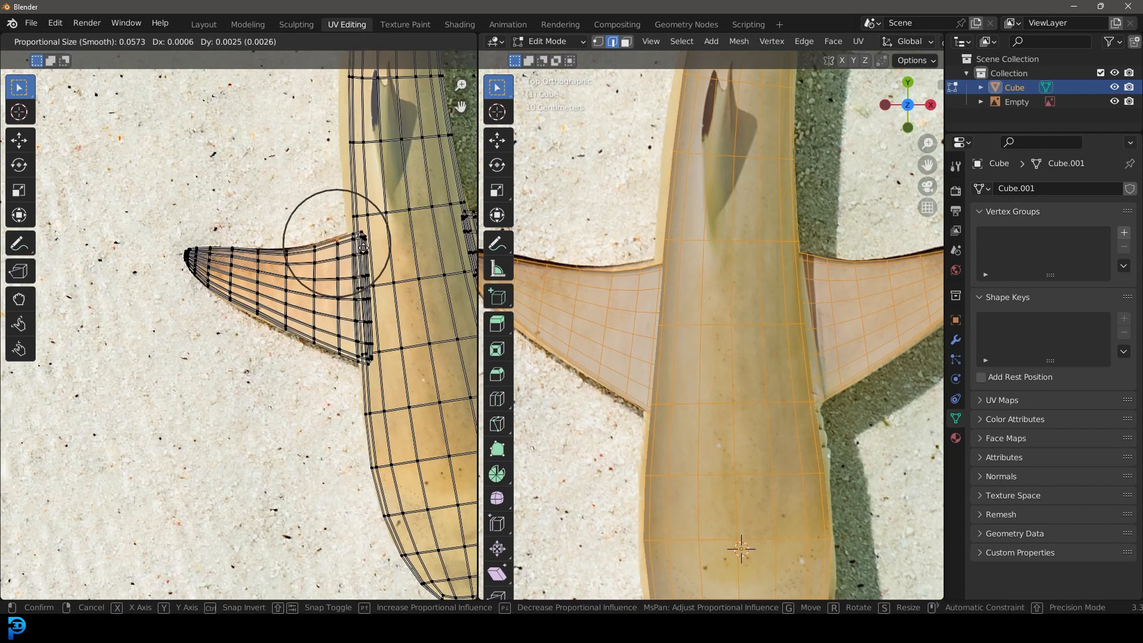
pyautogui.click(363, 247)
pyautogui.scroll(-4, 363, 247)
pyautogui.scroll(-4, 768, 253)
pyautogui.press('Tab')
pyautogui.scroll(-6, 738, 277)
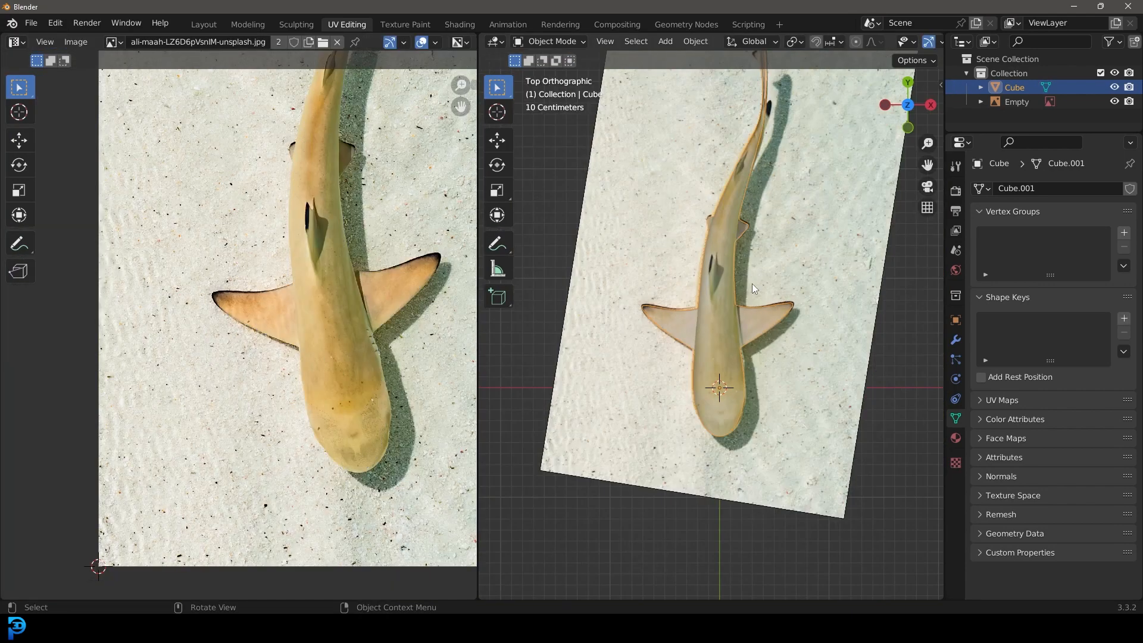
# - Move the reference image empty into a new collection named junk and hide that collection
pyautogui.click(785, 166)
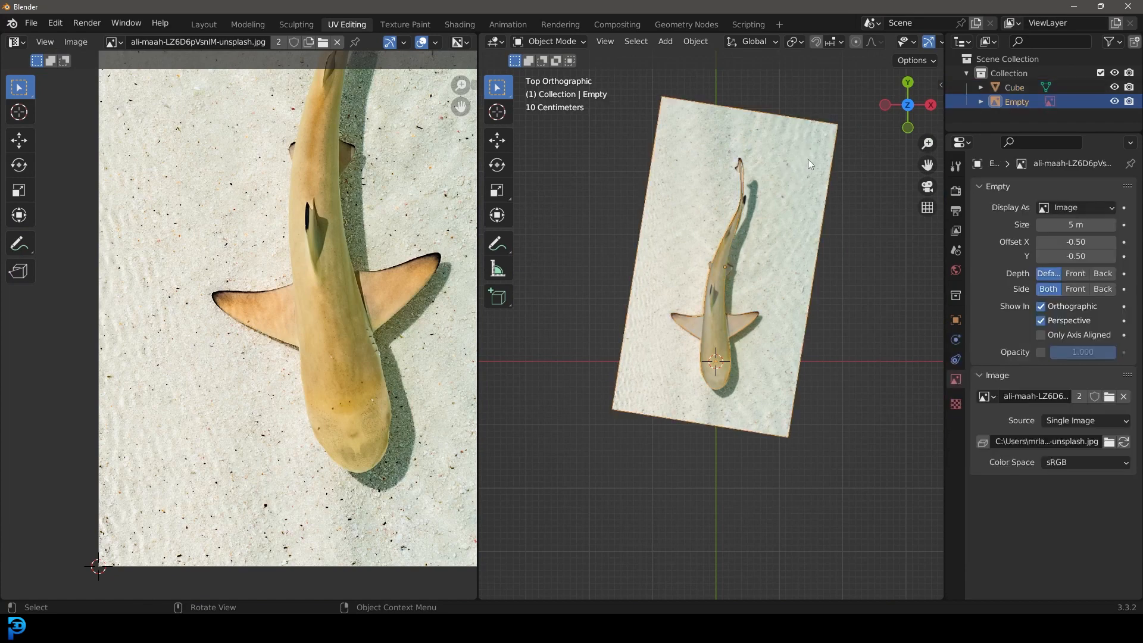
pyautogui.press('m')
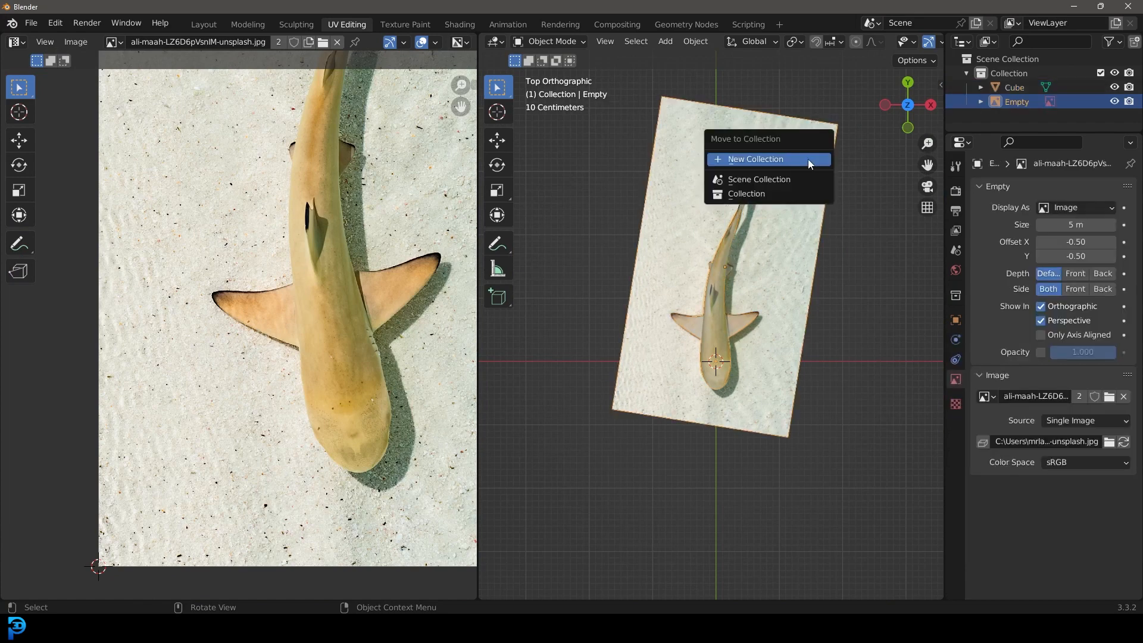
pyautogui.click(741, 156)
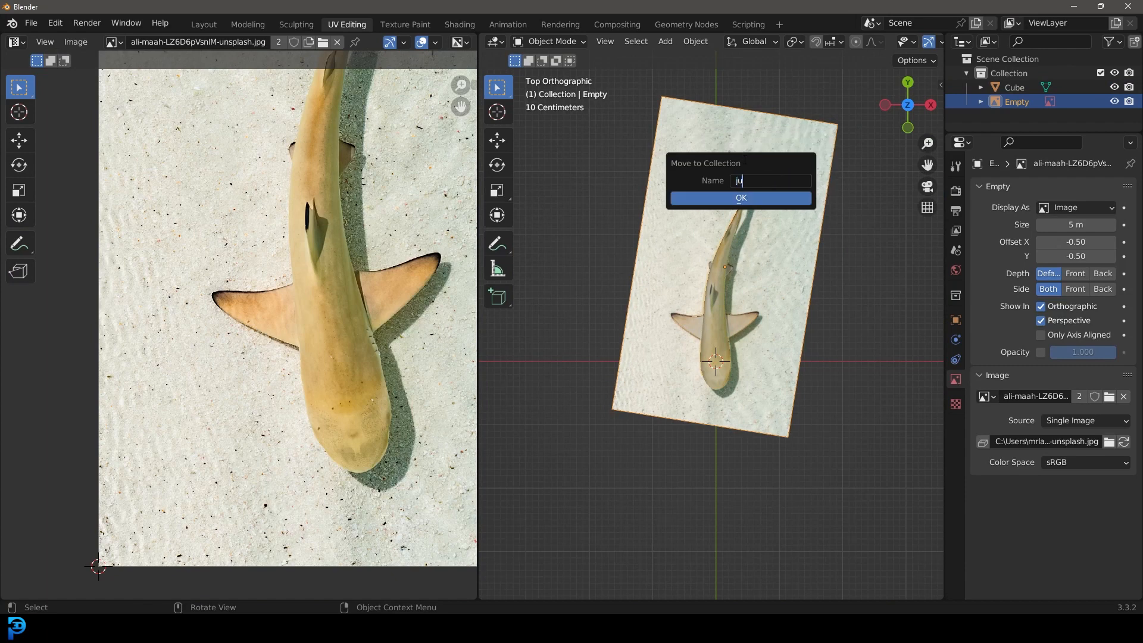
pyautogui.click(723, 196)
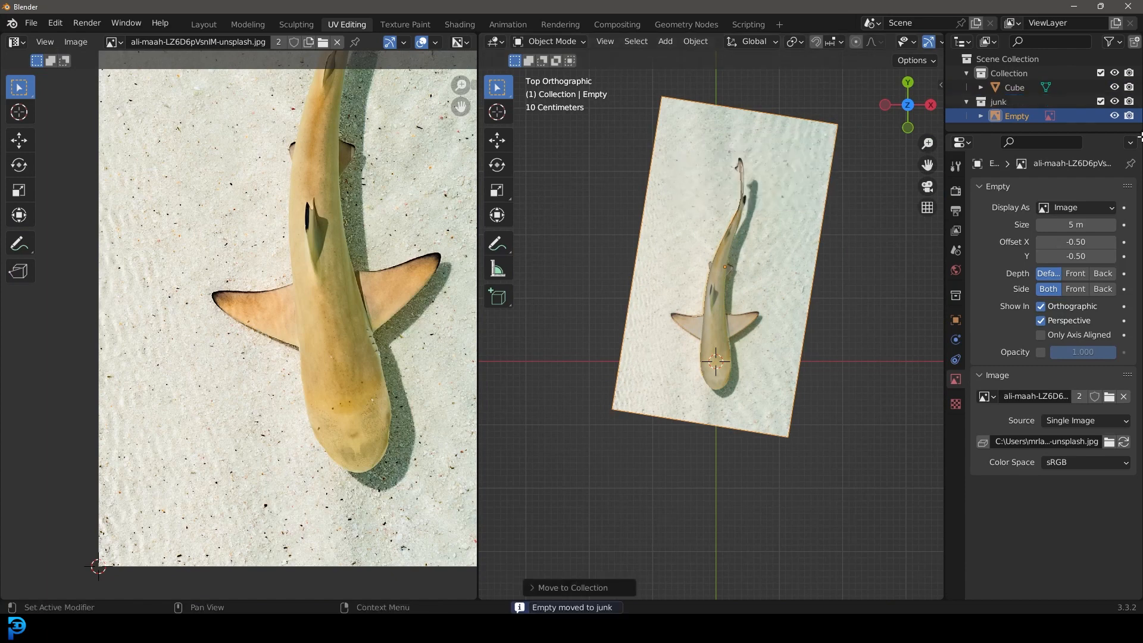
pyautogui.click(1116, 102)
pyautogui.scroll(3, 727, 254)
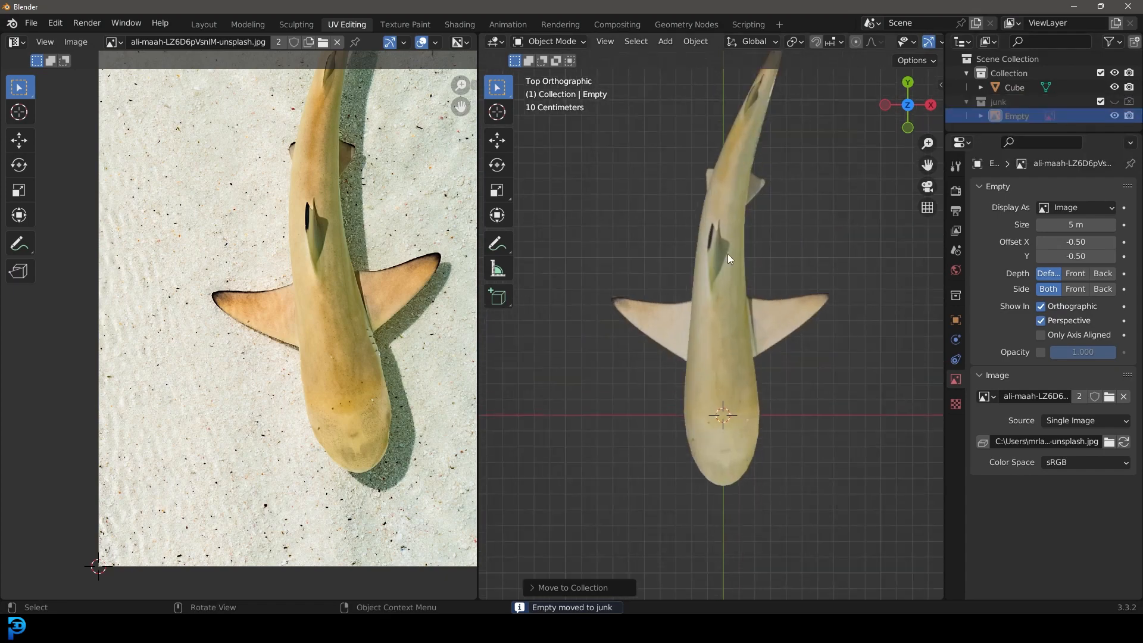
# - Rename the Cube object as shark
pyautogui.click(1012, 73)
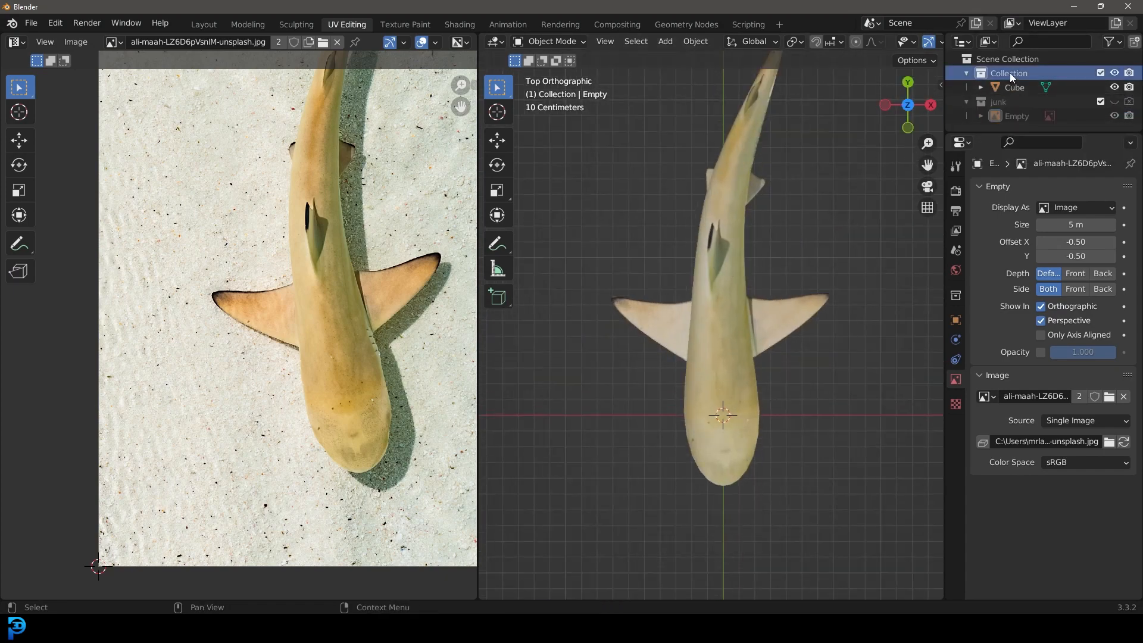
pyautogui.click(732, 287)
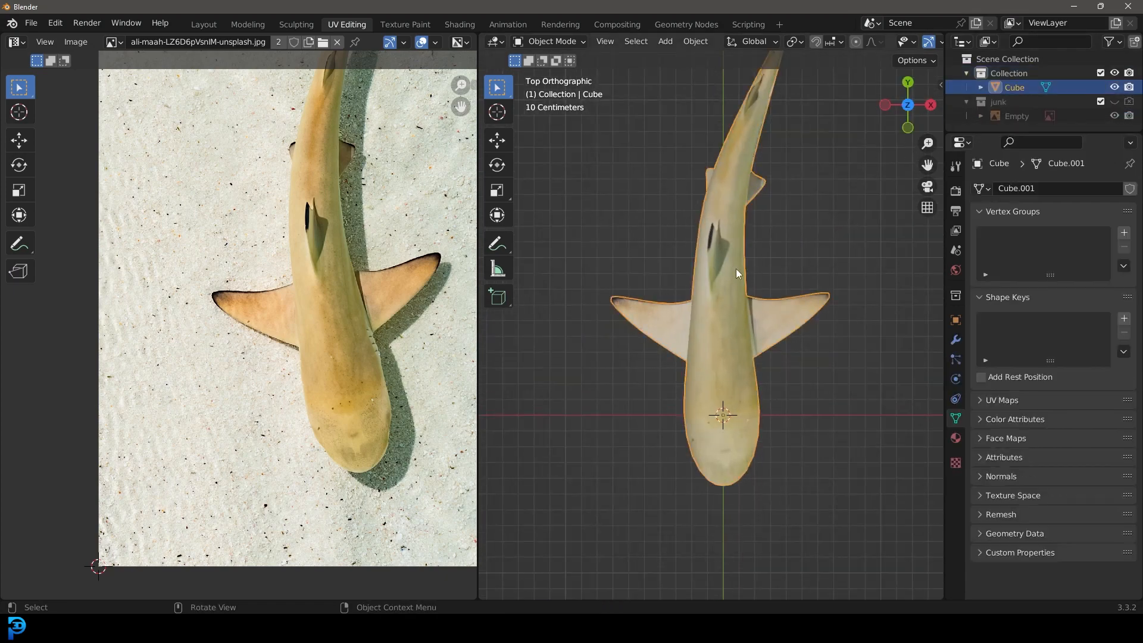
pyautogui.doubleClick(1019, 87)
# - In Edit Mode, move the first large fin's front-edge UV points from the body joint outwards onto the photo's fin edge
pyautogui.press('Tab')
pyautogui.scroll(2, 778, 310)
pyautogui.scroll(5, 277, 322)
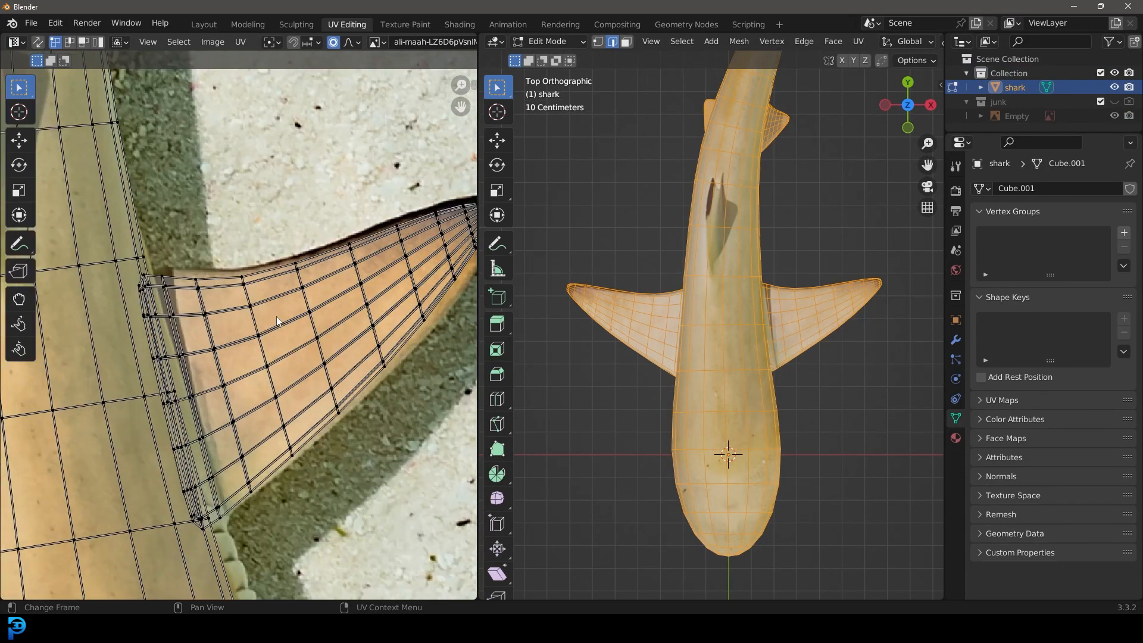
pyautogui.press('g')
pyautogui.click(274, 303)
pyautogui.click(161, 273)
pyautogui.press('g')
pyautogui.click(160, 271)
pyautogui.click(398, 226)
pyautogui.press('g')
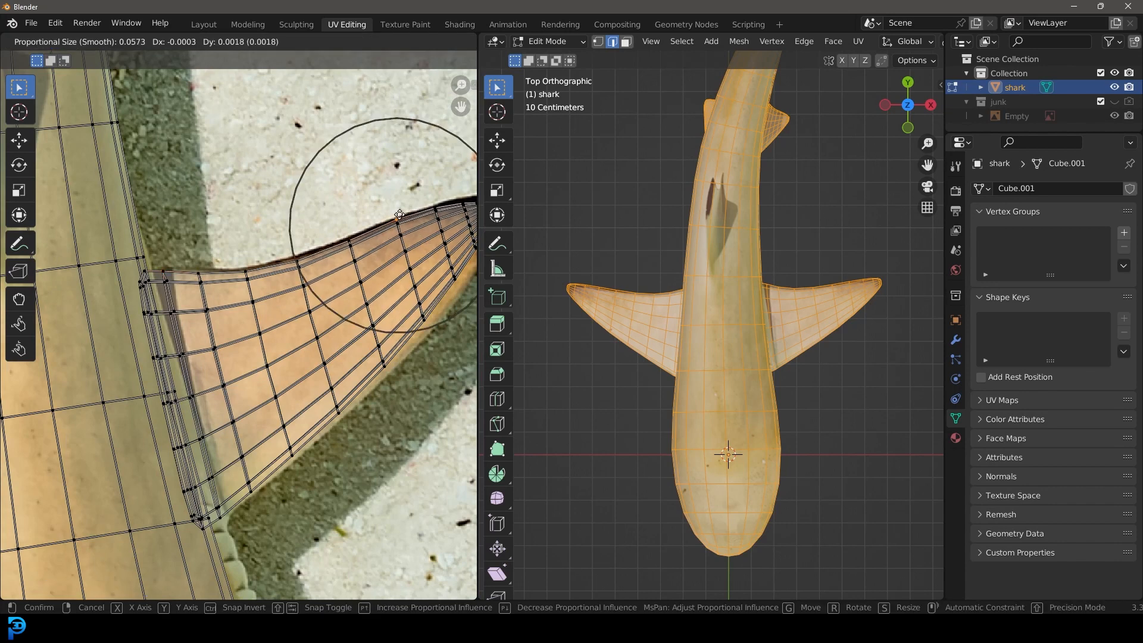
pyautogui.click(398, 228)
# - Adjust the UV points on the front and rear edges near that fin's tip to the photographed outline
pyautogui.moveTo(471, 199); pyautogui.dragTo(314, 255, button='middle')
pyautogui.click(316, 260)
pyautogui.press('g')
pyautogui.click(320, 282)
pyautogui.click(297, 356)
pyautogui.press('g')
pyautogui.click(299, 368)
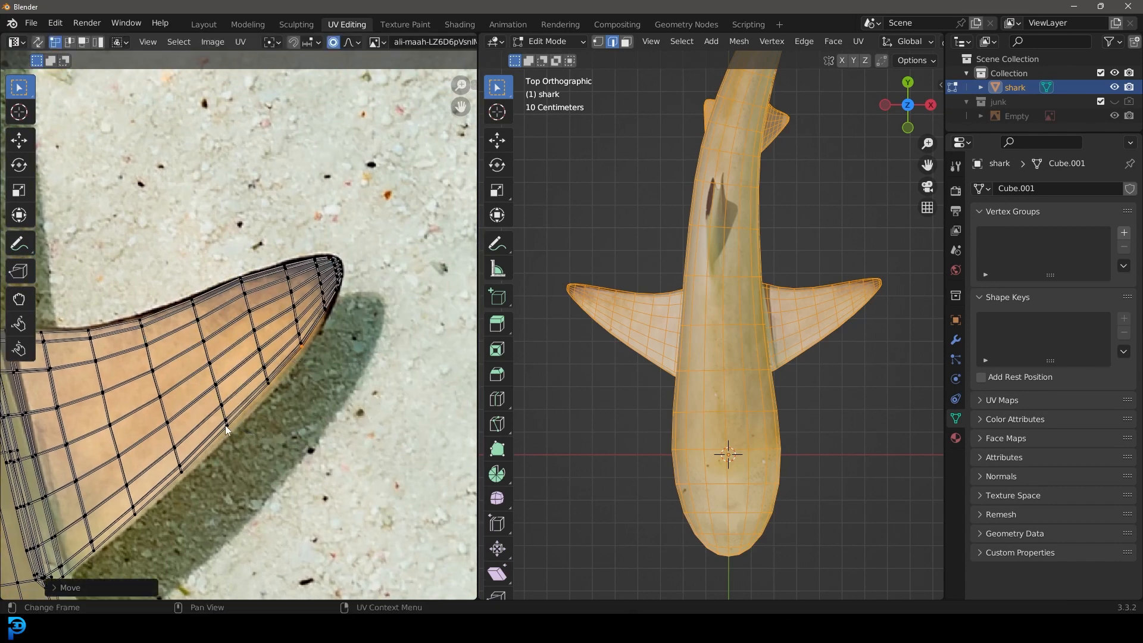
# - Adjust the UV points where that fin's front edge meets the body, and return to Object Mode
pyautogui.scroll(2, 807, 364)
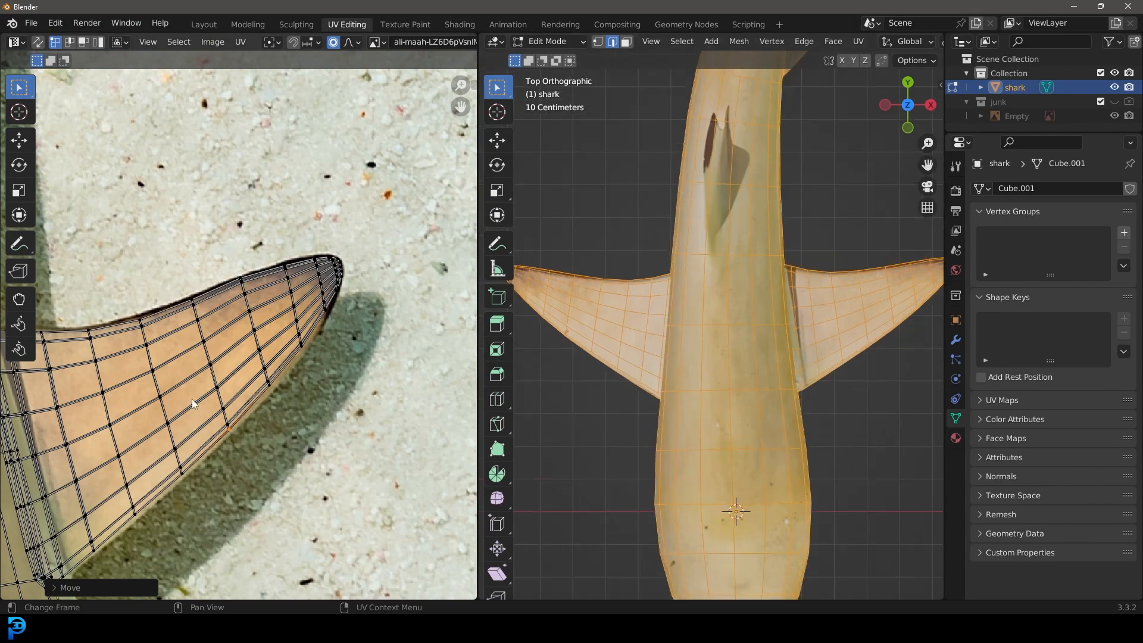
pyautogui.scroll(-5, 220, 398)
pyautogui.scroll(5, 253, 323)
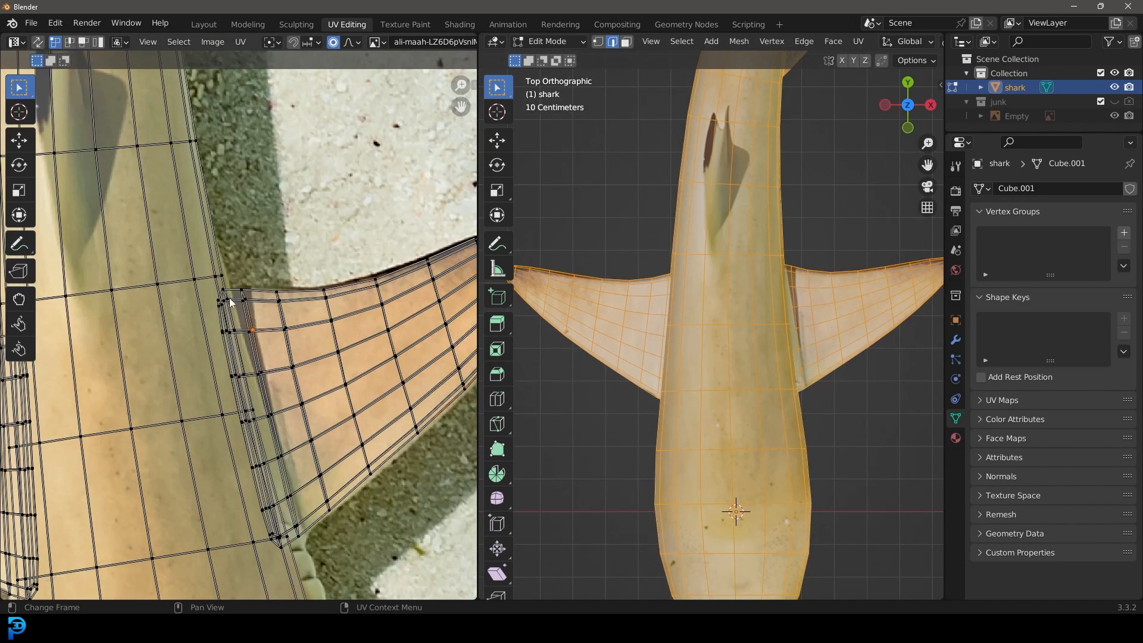
pyautogui.press('g')
pyautogui.click(249, 300)
pyautogui.press('Tab')
# - Inspect the projected texture on the shark from oblique angles and from the top view
pyautogui.scroll(-4, 782, 331)
pyautogui.scroll(-2, 780, 330)
pyautogui.moveTo(759, 327); pyautogui.dragTo(745, 424, button='middle')
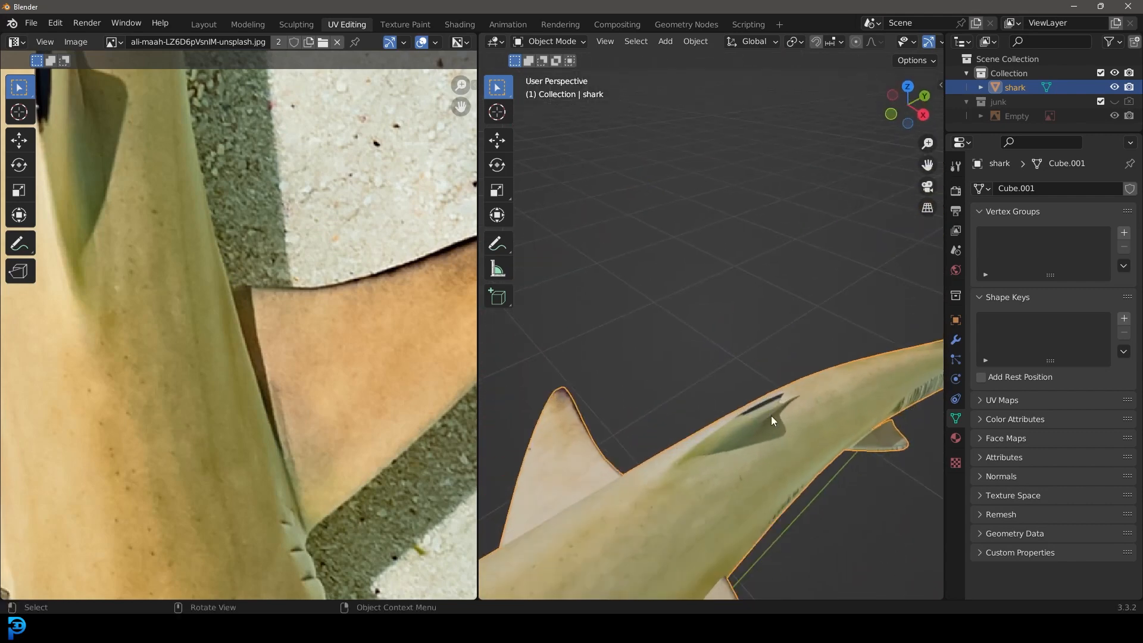
pyautogui.press('KP_7')
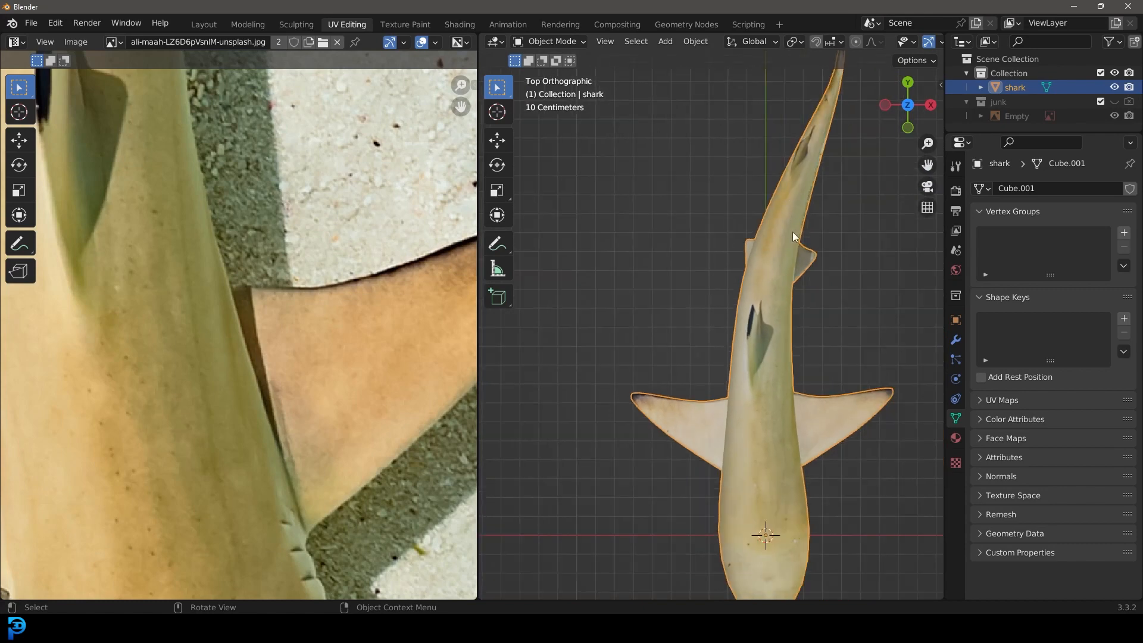
pyautogui.scroll(-5, 788, 231)
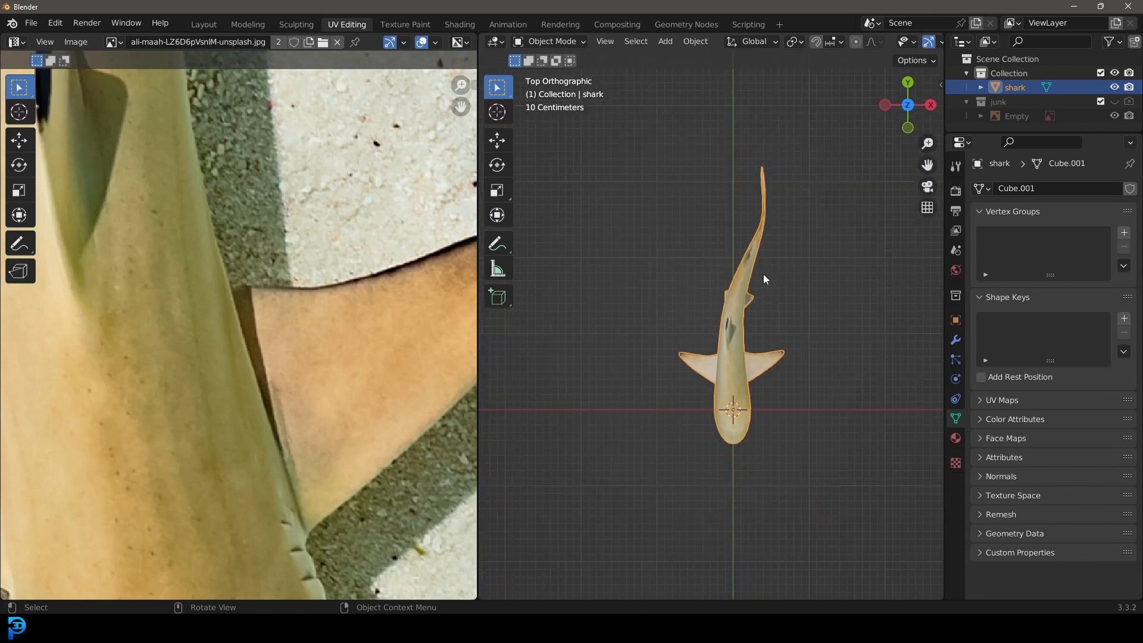
pyautogui.moveTo(812, 399); pyautogui.dragTo(733, 491, button='middle')
pyautogui.press('KP_7')
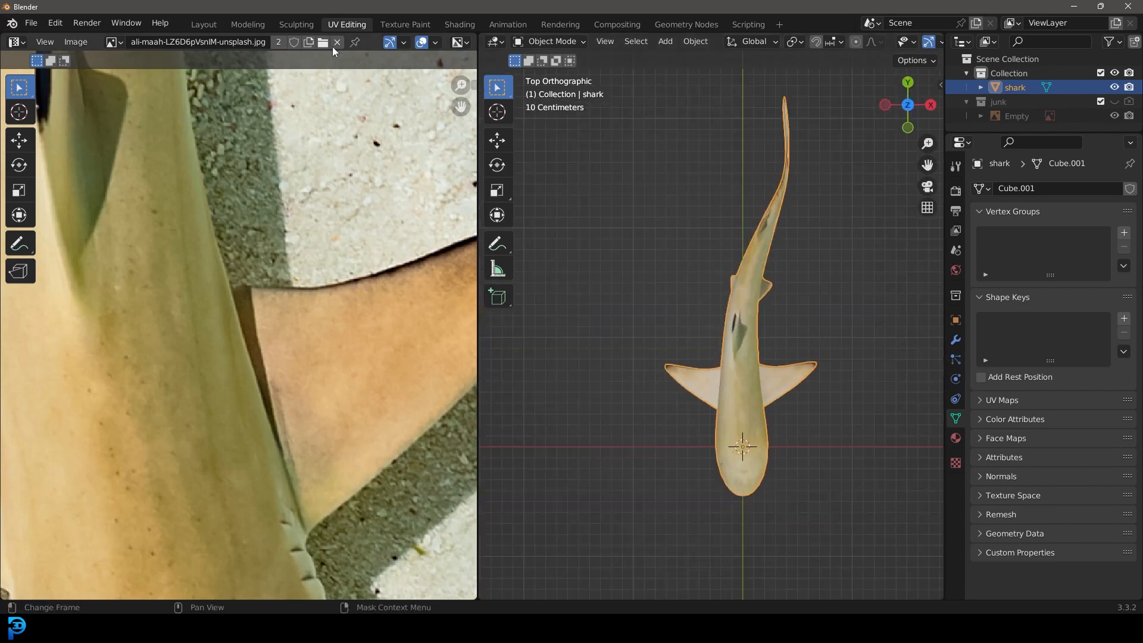
# - Switch to the Layout workspace and save the project as Shark_001.blend in the Desktop's SHARK folder
pyautogui.click(213, 25)
pyautogui.keyDown('ctrl'); pyautogui.moveTo(411, 149); pyautogui.dragTo(591, 223, button='middle'); pyautogui.keyUp('ctrl')
pyautogui.hotkey('ctrl', 's')
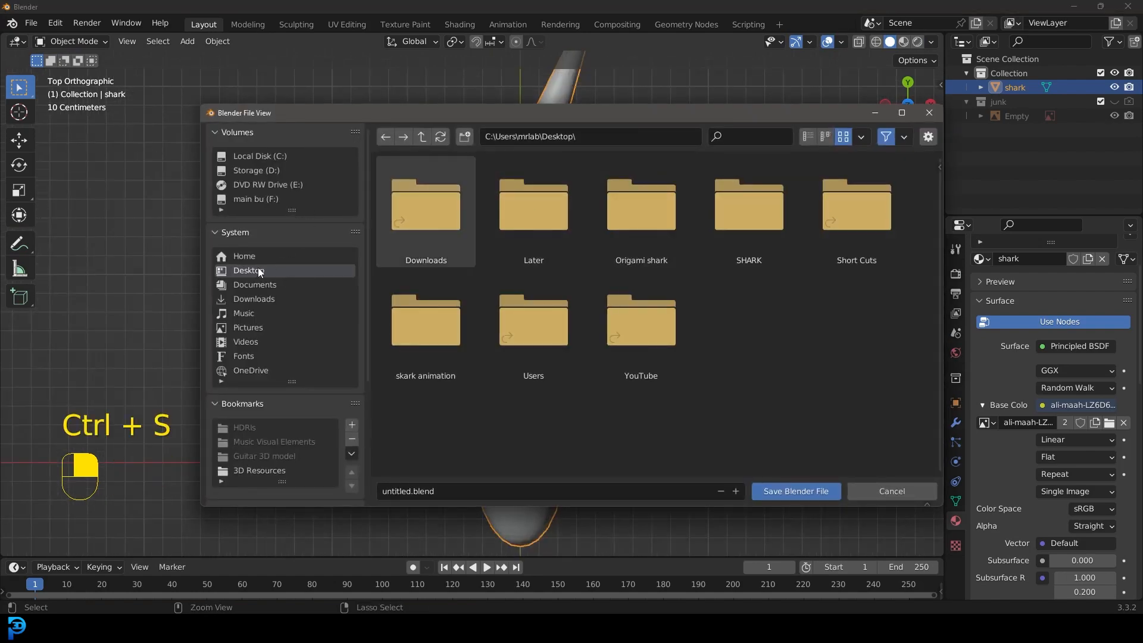
pyautogui.doubleClick(765, 228)
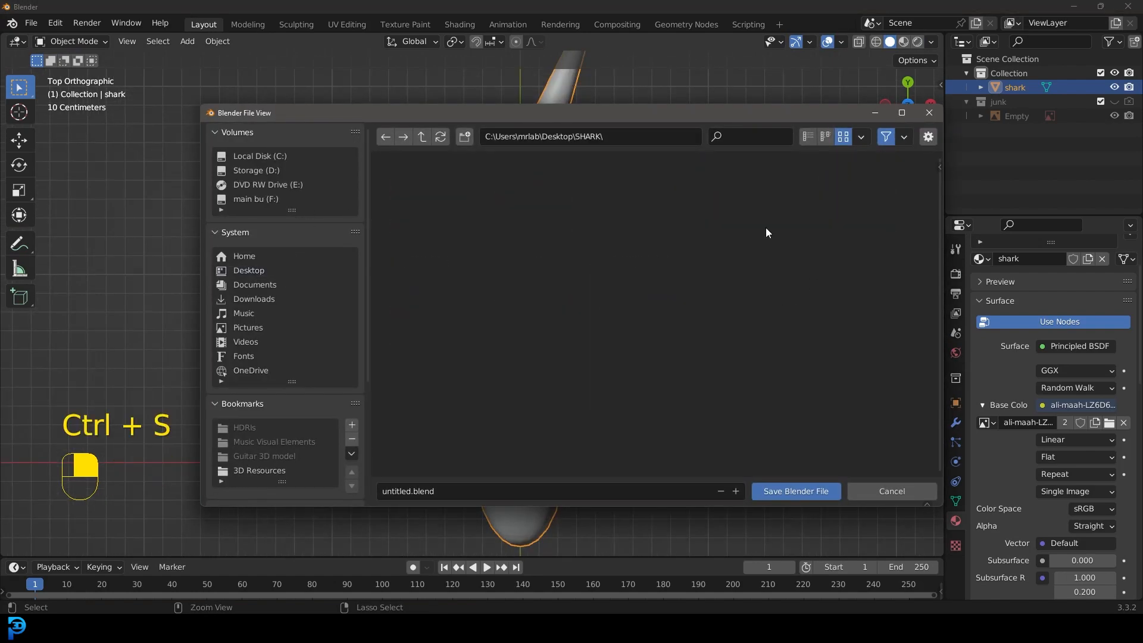
pyautogui.click(637, 491)
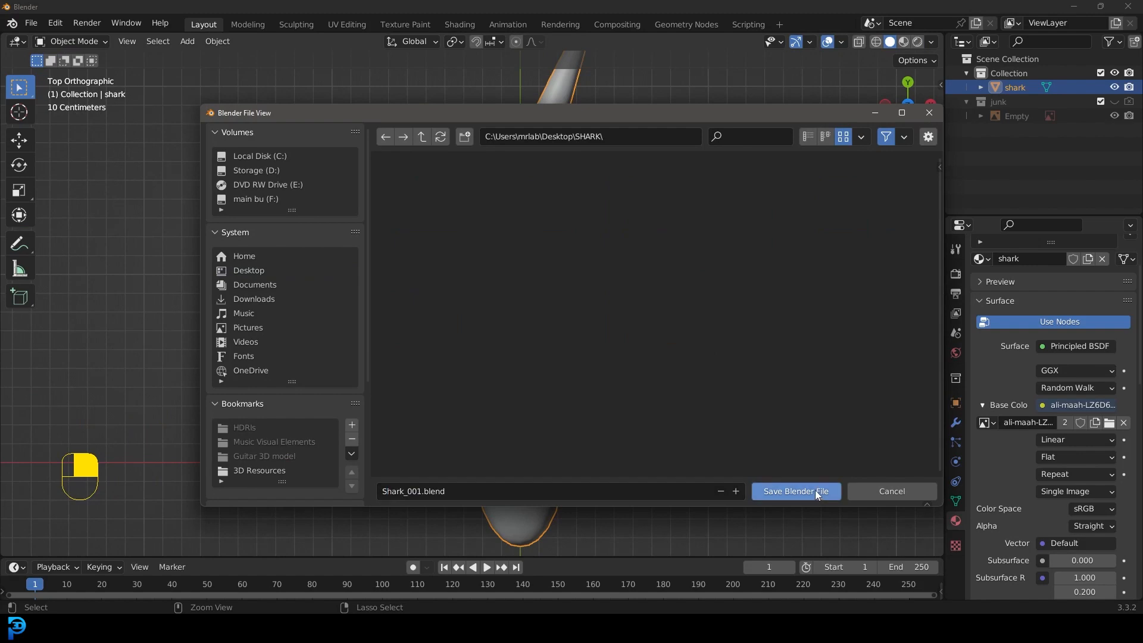
pyautogui.click(816, 491)
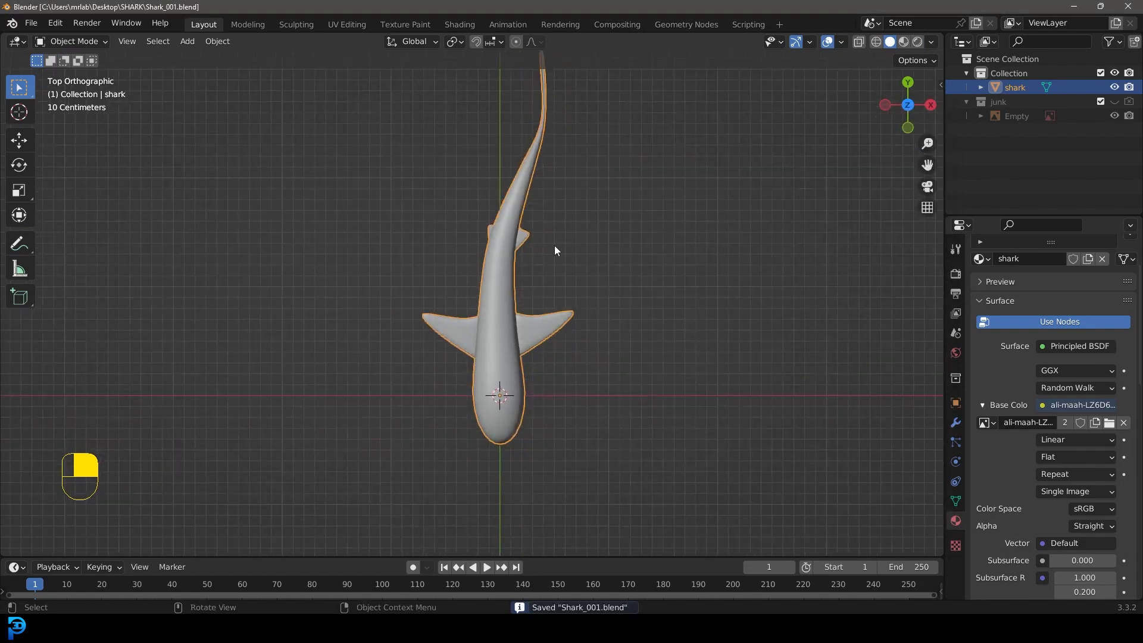
# - Add a plane mesh at the scene origin beneath the shark
pyautogui.hotkey('shift', 'a')
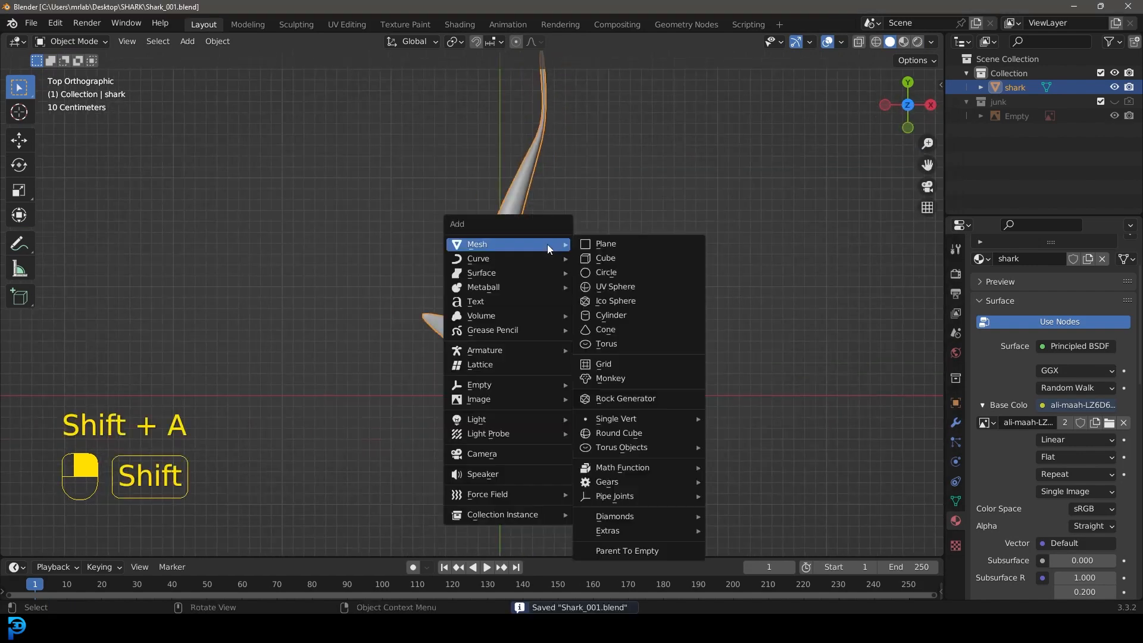
pyautogui.click(624, 245)
# - Switch to the SHARK folder in File Explorer, view the sand photo dongsh-AHaaWiSZJbY-unsplash.jpg, and return to Blender
pyautogui.moveTo(551, 629)
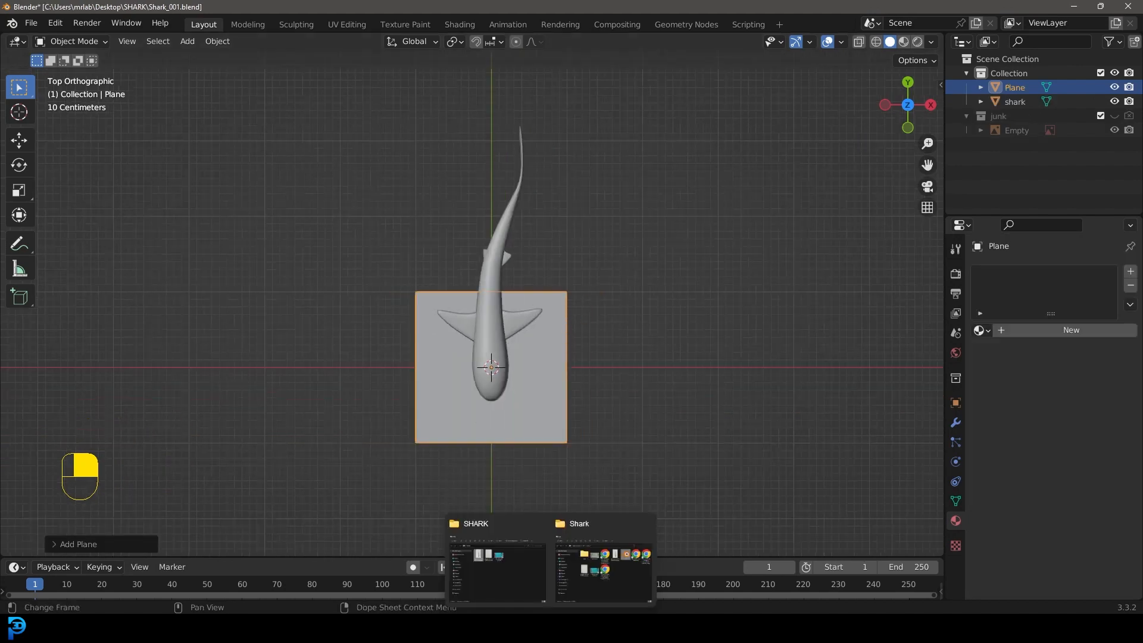
pyautogui.click(507, 580)
pyautogui.click(694, 243)
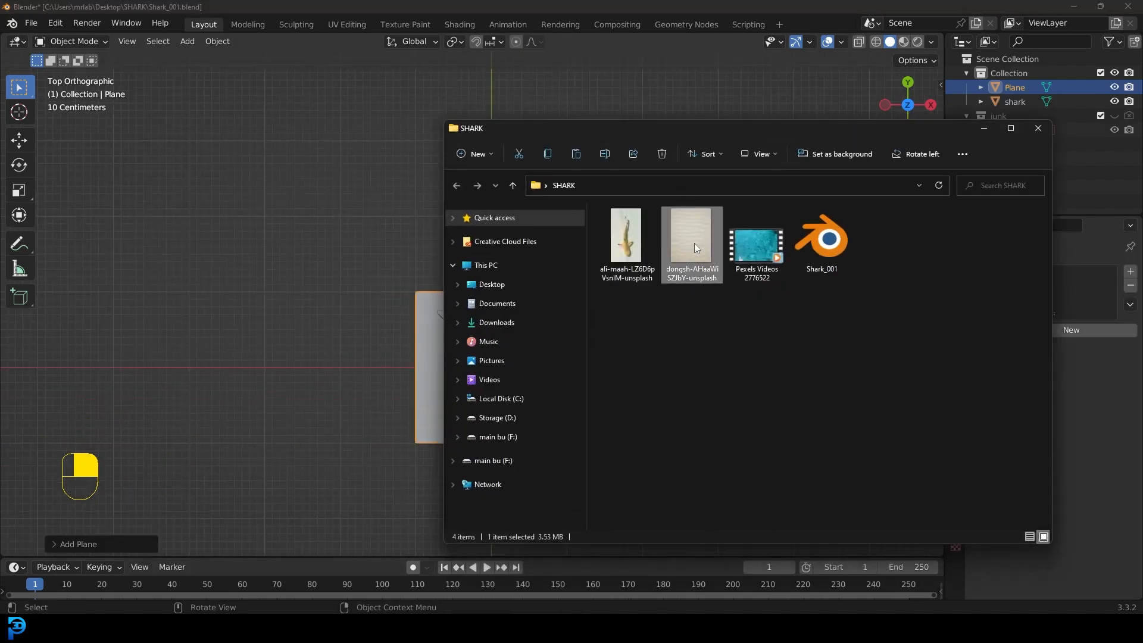
pyautogui.doubleClick(694, 243)
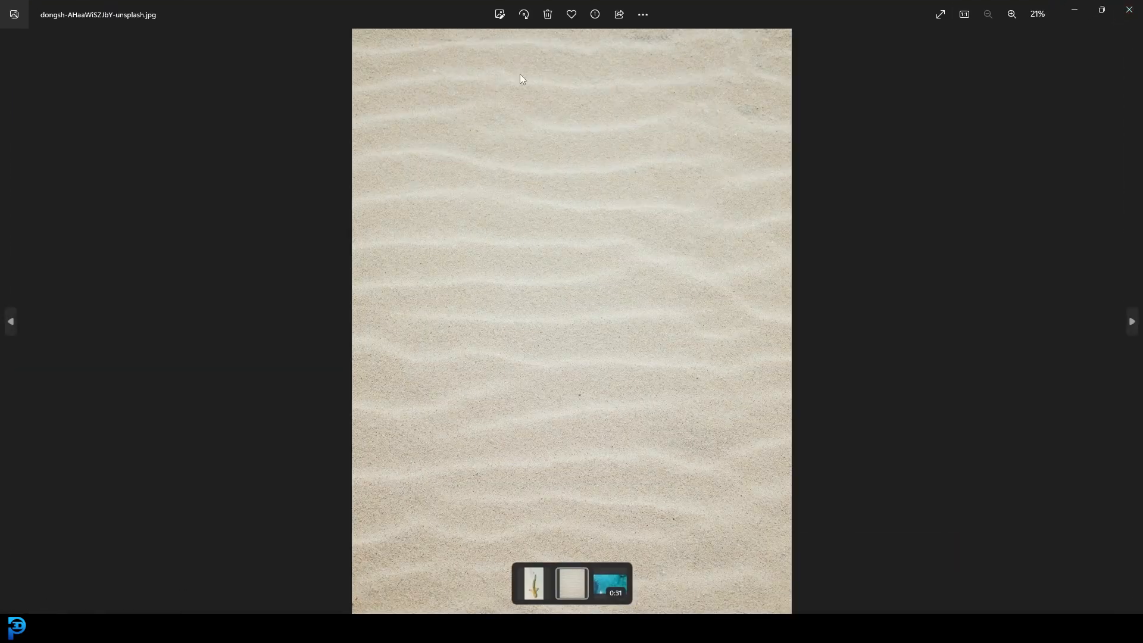
pyautogui.click(1129, 9)
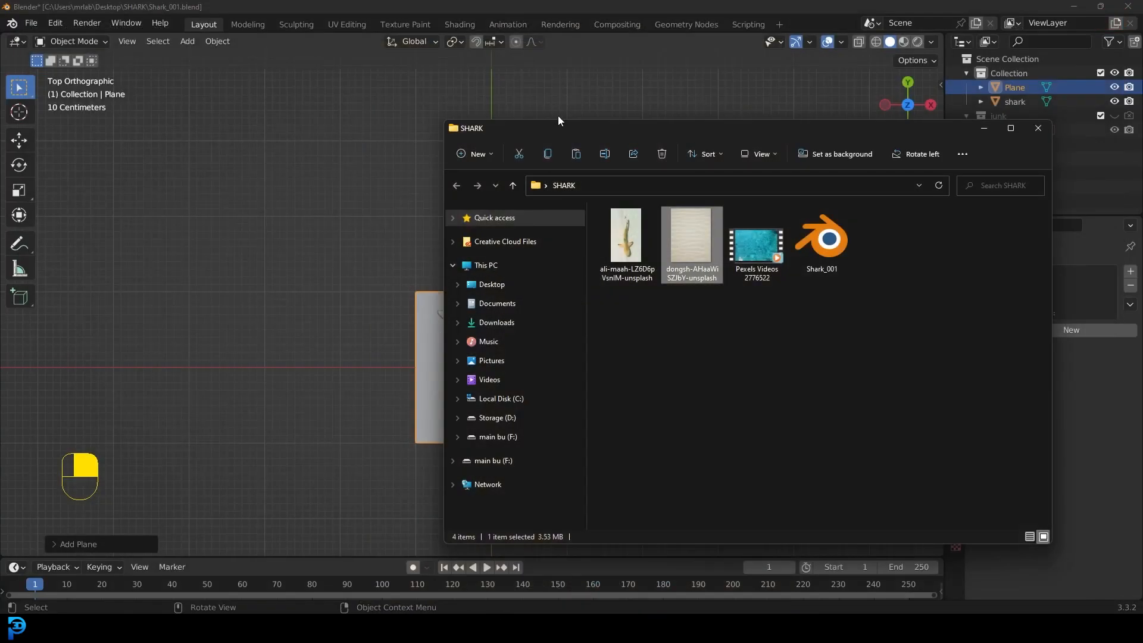
pyautogui.moveTo(561, 126); pyautogui.dragTo(804, 123)
pyautogui.click(563, 351)
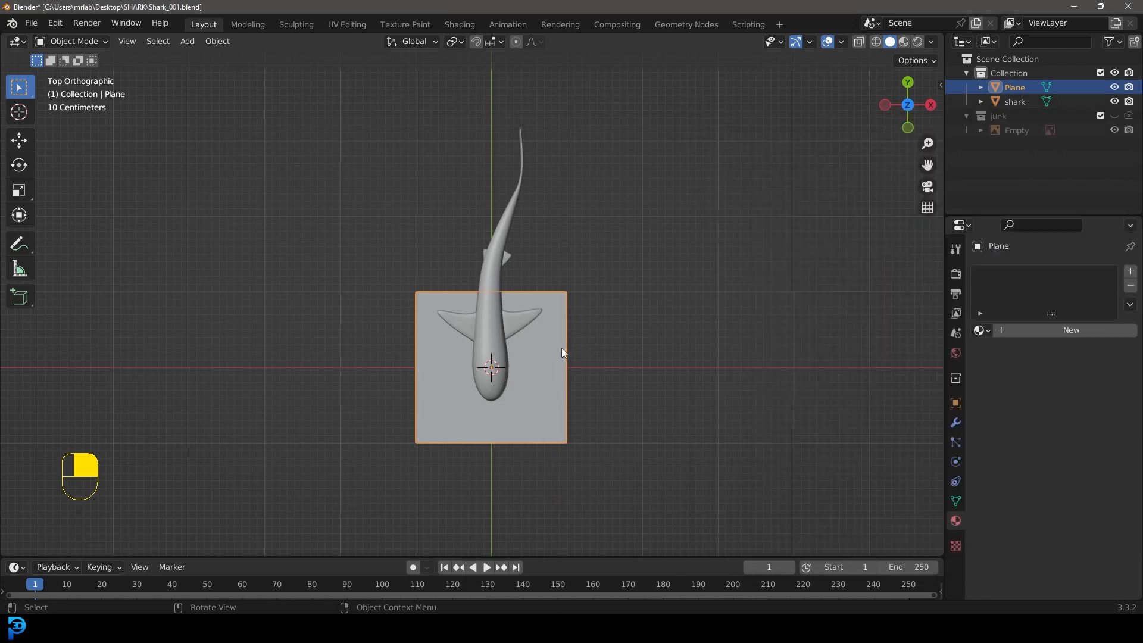
# - In Edit Mode, stretch the plane along Y to a portrait shape like the sand photo and enlarge it around the shark
pyautogui.press('Tab')
pyautogui.press('s')
pyautogui.press('y')
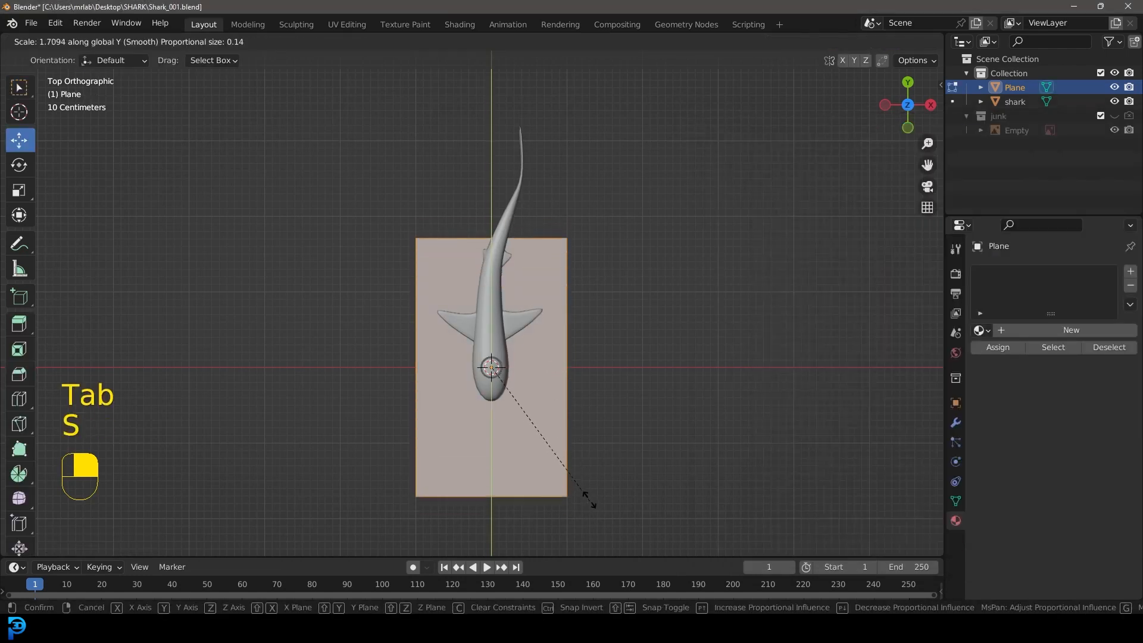
pyautogui.click(585, 484)
pyautogui.press('s')
pyautogui.click(711, 411)
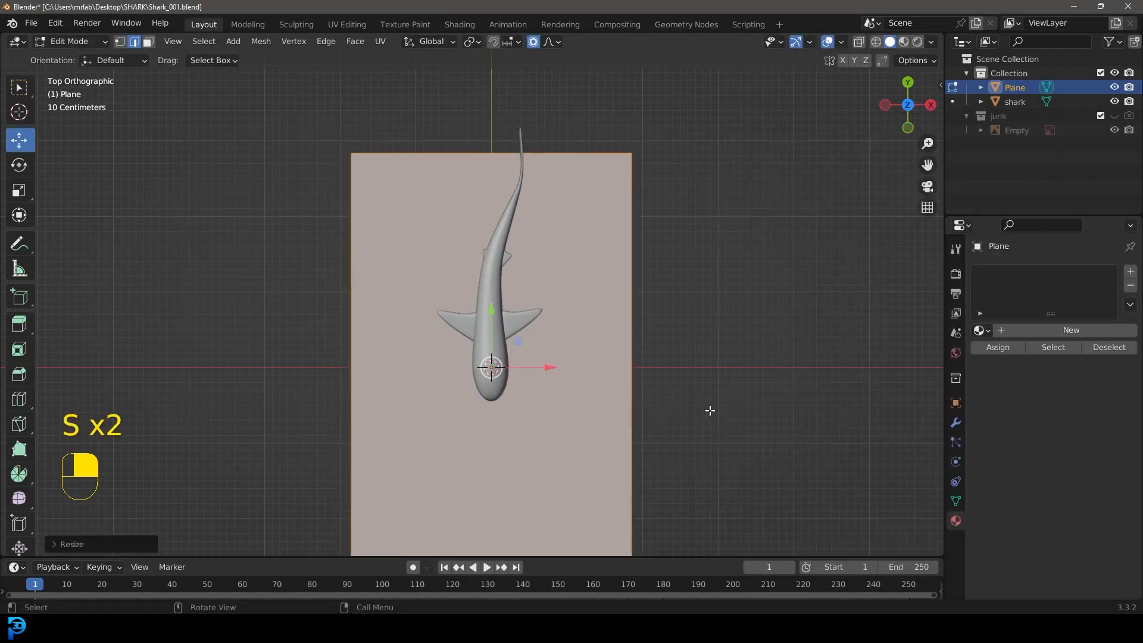
pyautogui.scroll(-3, 634, 366)
pyautogui.scroll(3, 494, 320)
# - Create a new material on the plane and name it sand
pyautogui.click(1038, 330)
pyautogui.click(1038, 331)
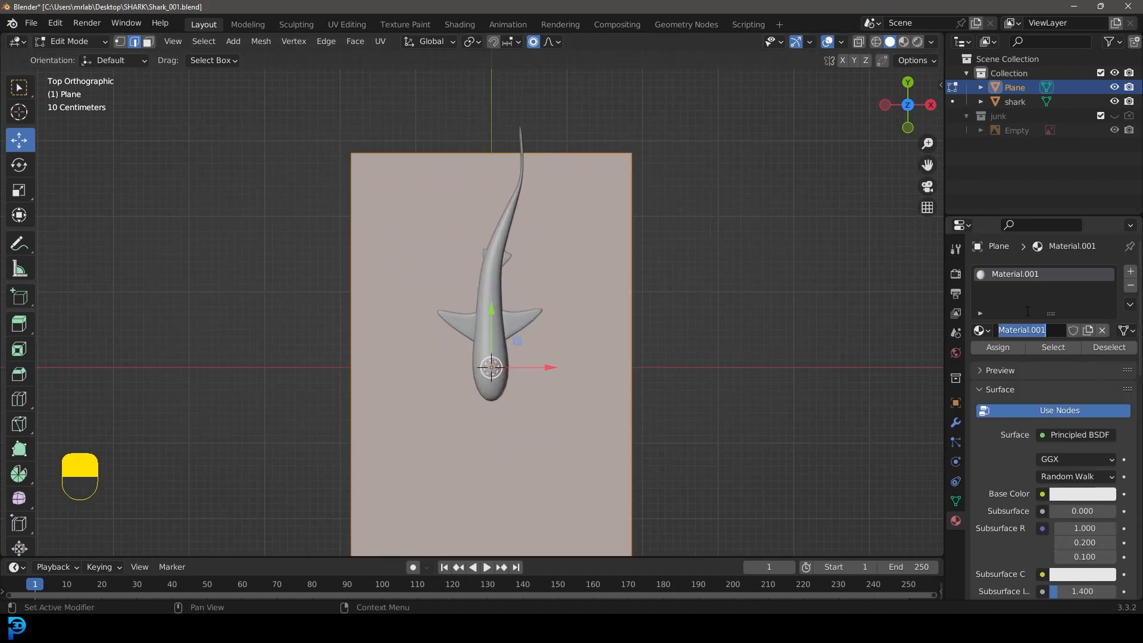
pyautogui.write('and')
pyautogui.press('Return')
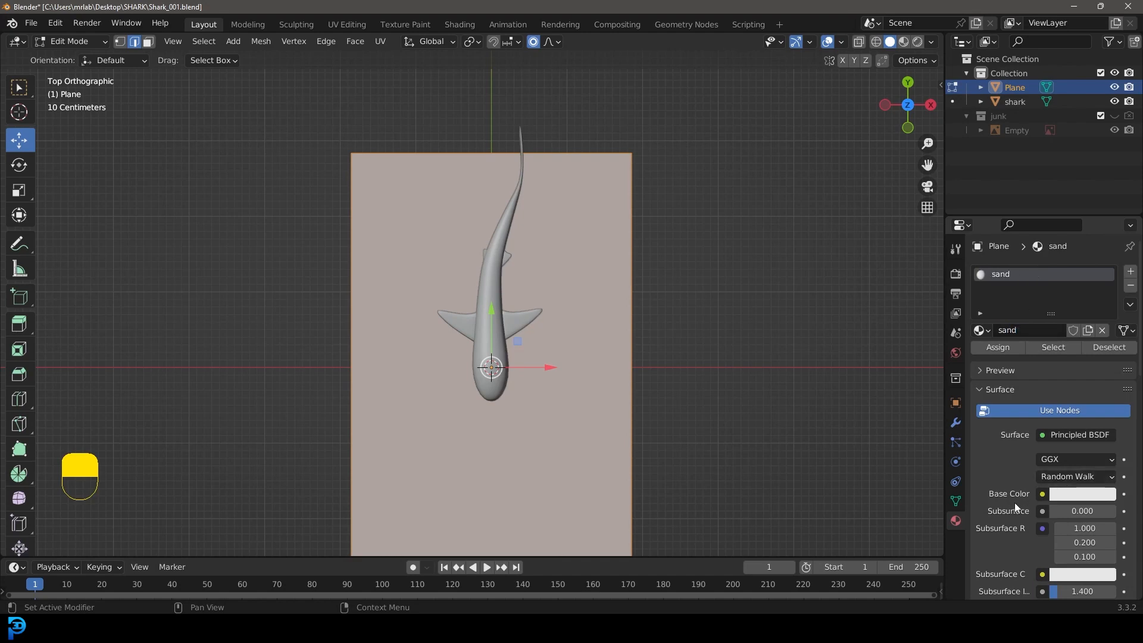
# - Set the sand material's Base Color to an Image Texture using dongsh-AHaaWiSZJbY-unsplash.jpg from the SHARK folder
pyautogui.click(1043, 494)
pyautogui.click(736, 370)
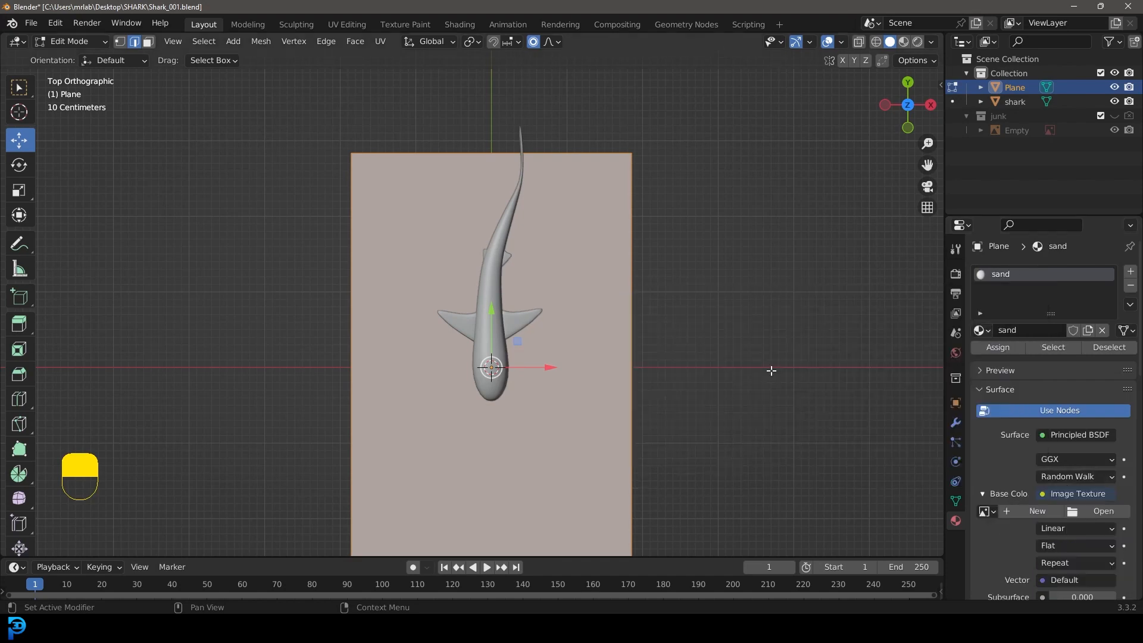
pyautogui.click(1092, 516)
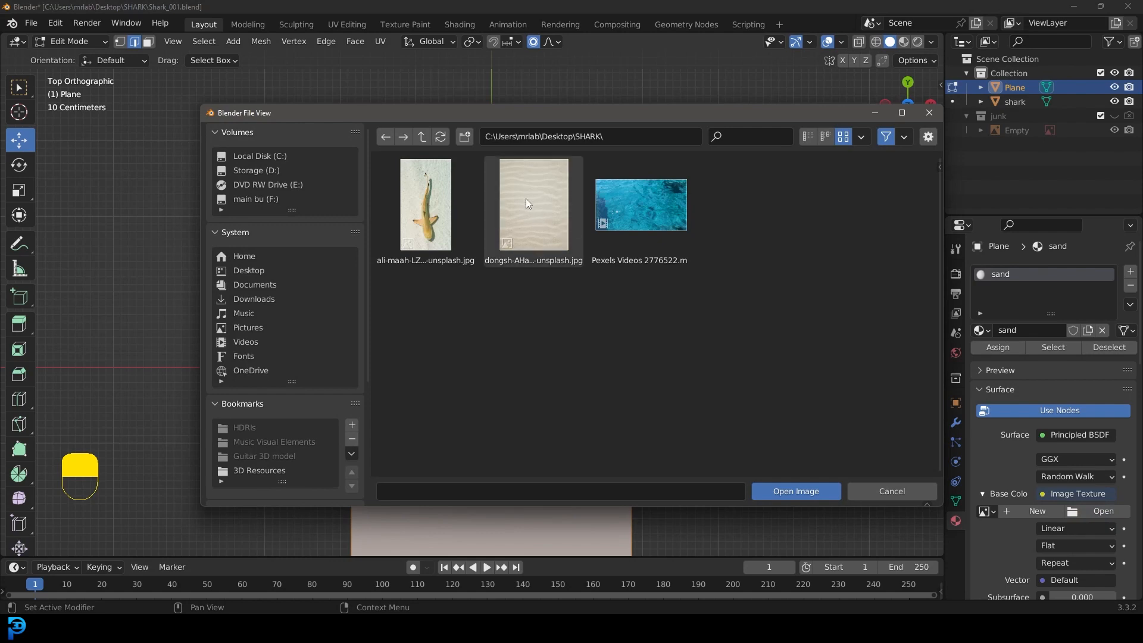
pyautogui.click(534, 226)
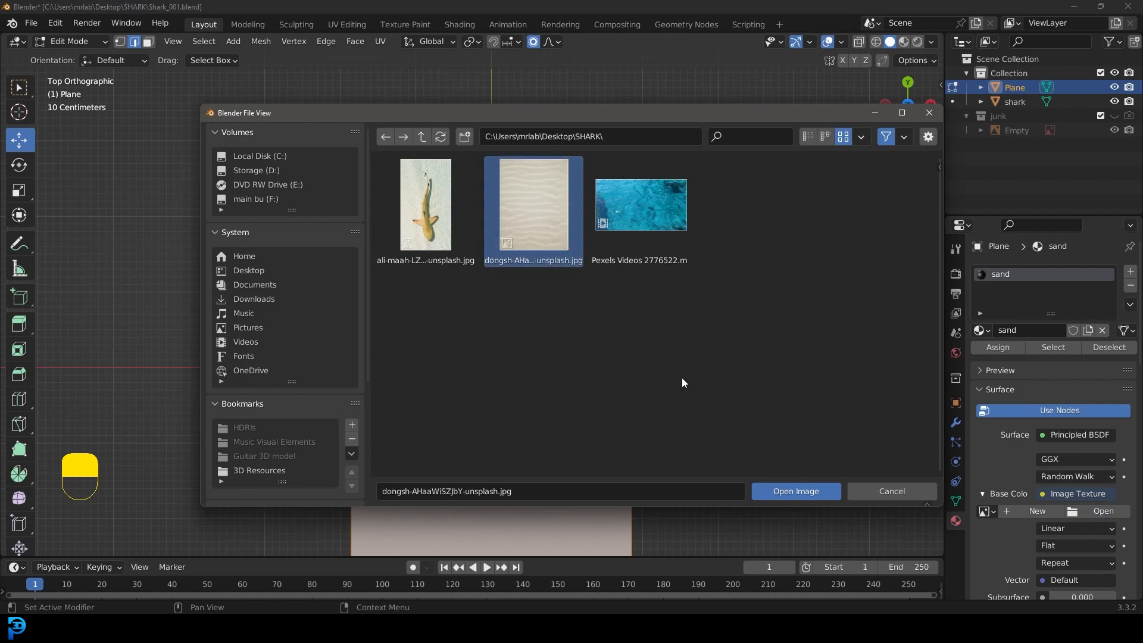
pyautogui.click(805, 492)
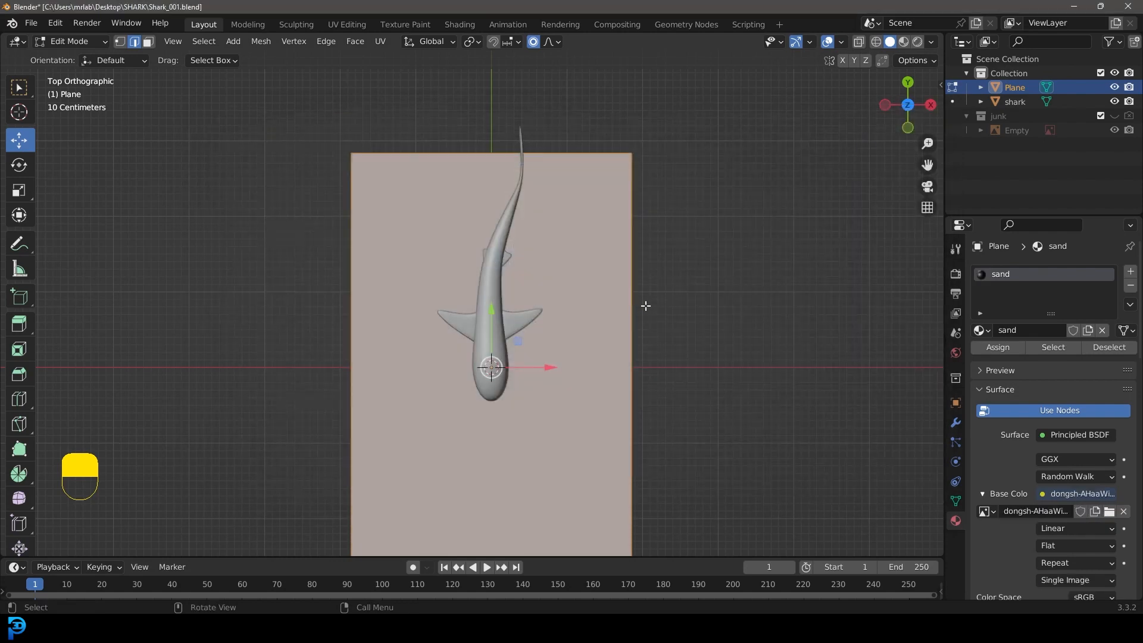
# - Examine the plane's UV layout over the sand image in the UV Editing workspace, with the model in Material Preview shading
pyautogui.click(348, 24)
pyautogui.scroll(3, 761, 285)
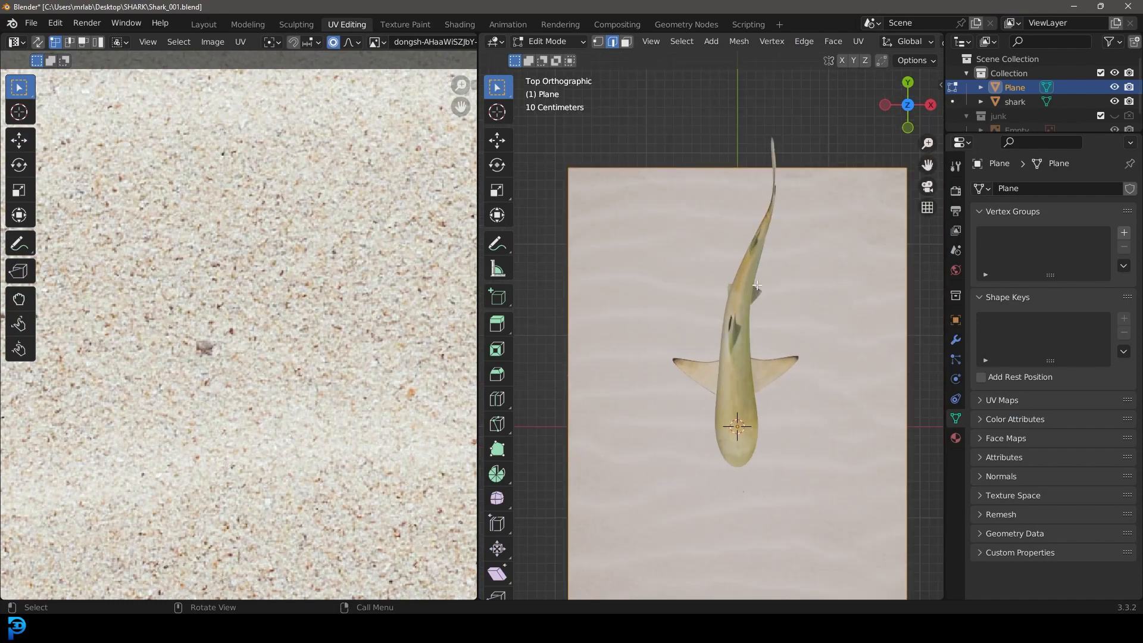
pyautogui.press('z')
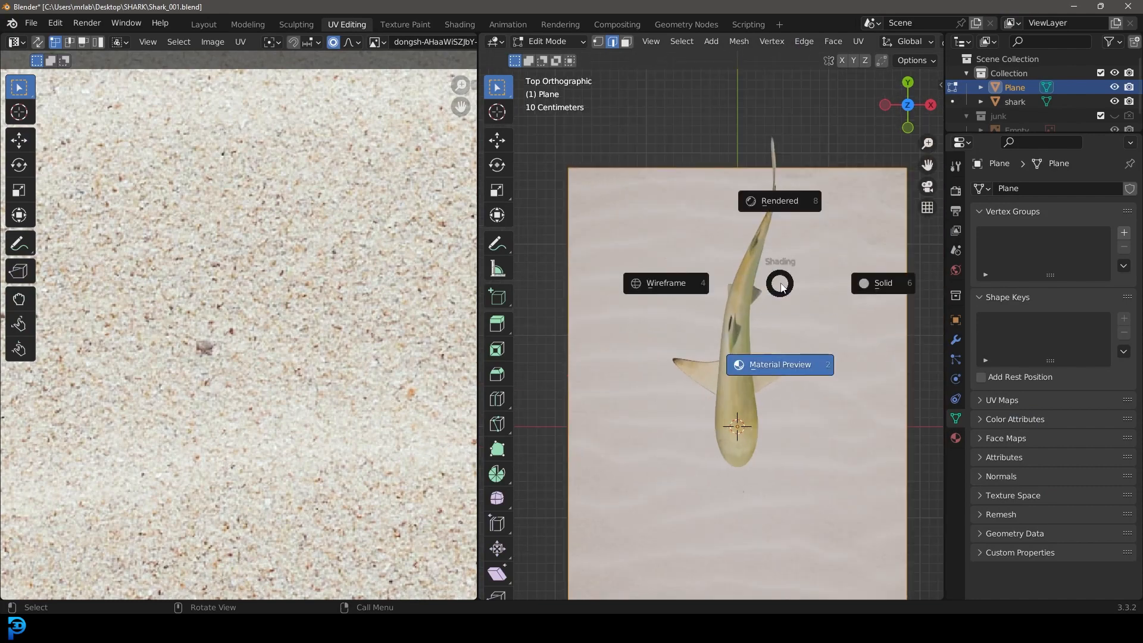
pyautogui.click(788, 365)
pyautogui.scroll(-5, 298, 285)
pyautogui.moveTo(96, 147); pyautogui.dragTo(332, 472)
pyautogui.scroll(-3, 787, 380)
pyautogui.scroll(2, 786, 380)
pyautogui.scroll(-2, 786, 380)
# - Scale the plane along X by about 1.05 to match the sand image's proportions
pyautogui.press('s')
pyautogui.press('x')
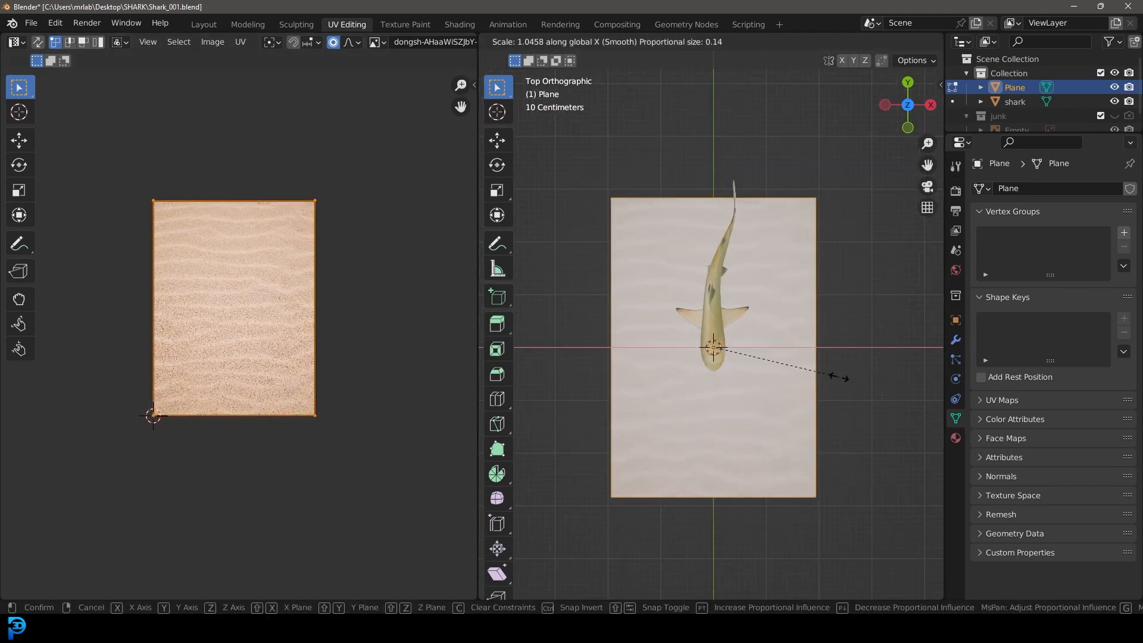
pyautogui.click(840, 378)
pyautogui.scroll(3, 717, 421)
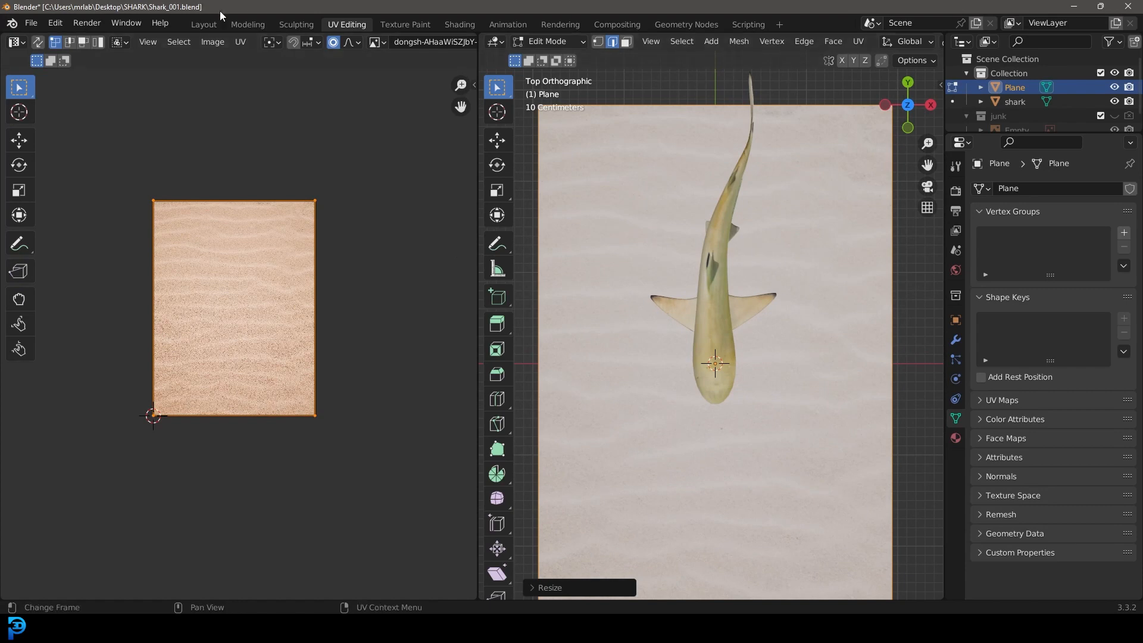
# - Return to the Layout workspace in Object Mode and show the shark and plane in Material Preview from above
pyautogui.click(204, 24)
pyautogui.scroll(-3, 548, 227)
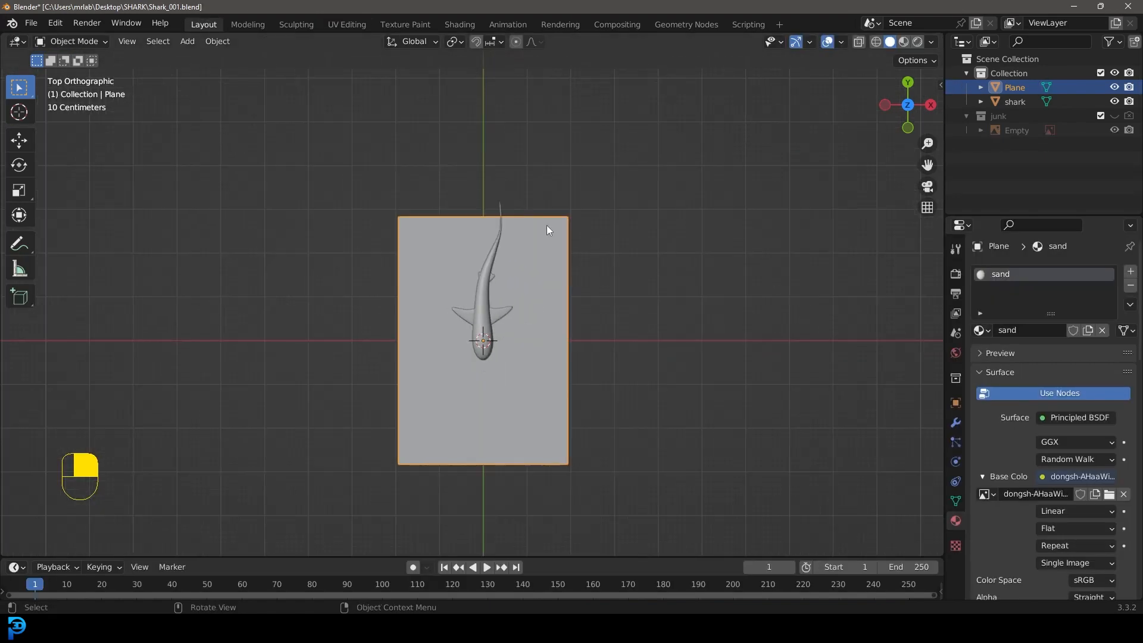
pyautogui.press('z')
pyautogui.click(546, 310)
pyautogui.moveTo(521, 371); pyautogui.dragTo(519, 313, button='middle')
pyautogui.moveTo(488, 389); pyautogui.dragTo(441, 408, button='middle')
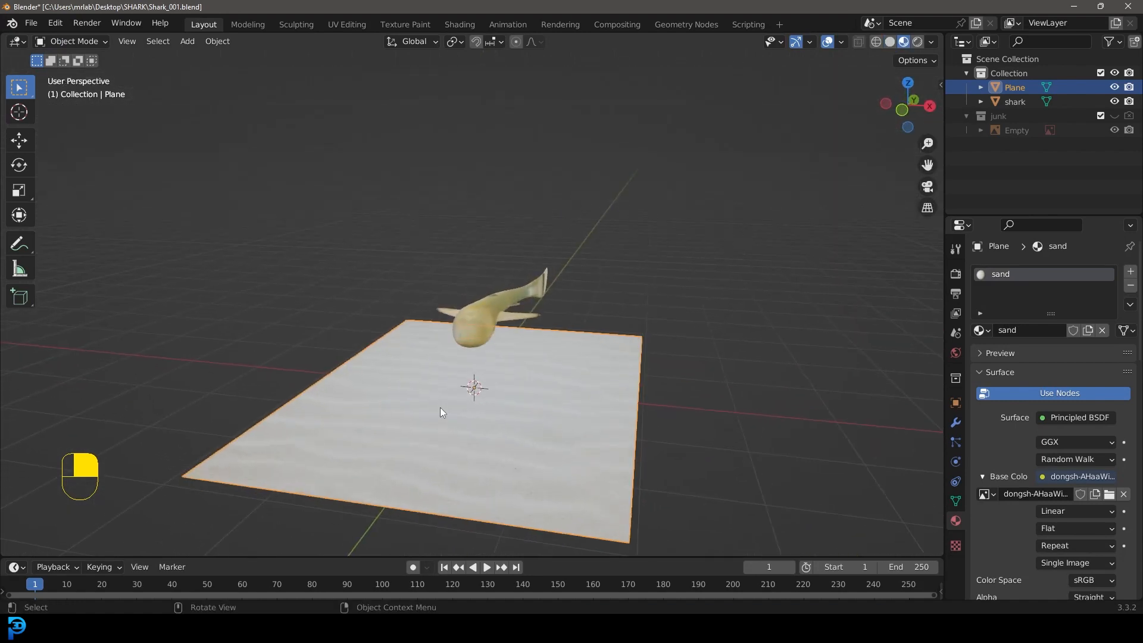
pyautogui.press('KP_7')
pyautogui.scroll(3, 498, 327)
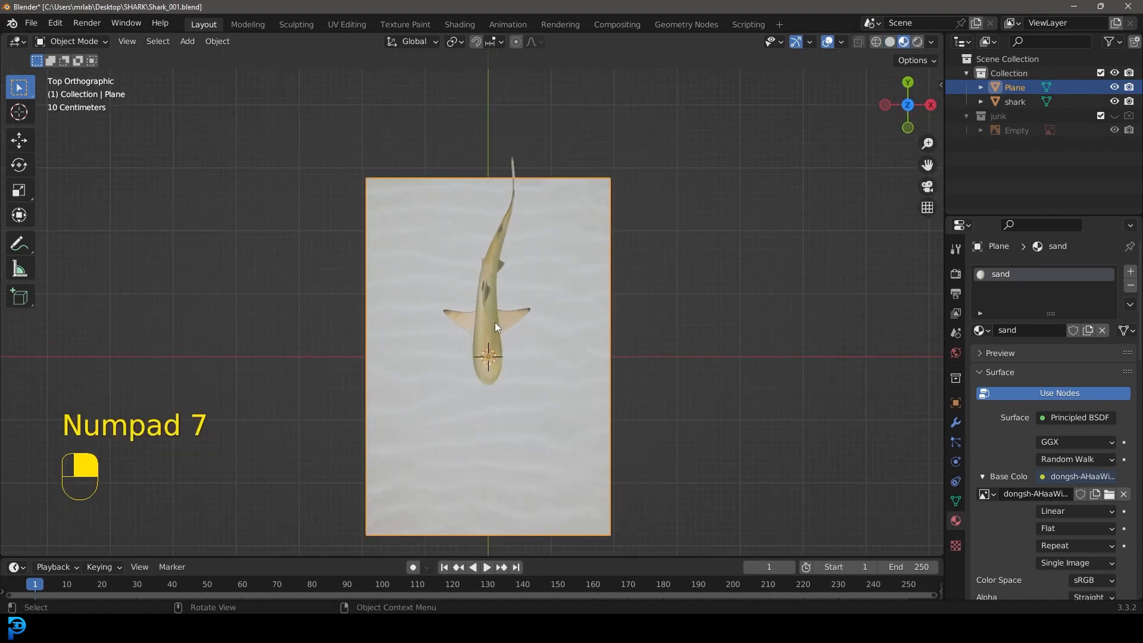
# - Move the shark along positive Y until it lies just beyond the plane's far short edge
pyautogui.click(497, 326)
pyautogui.press('g')
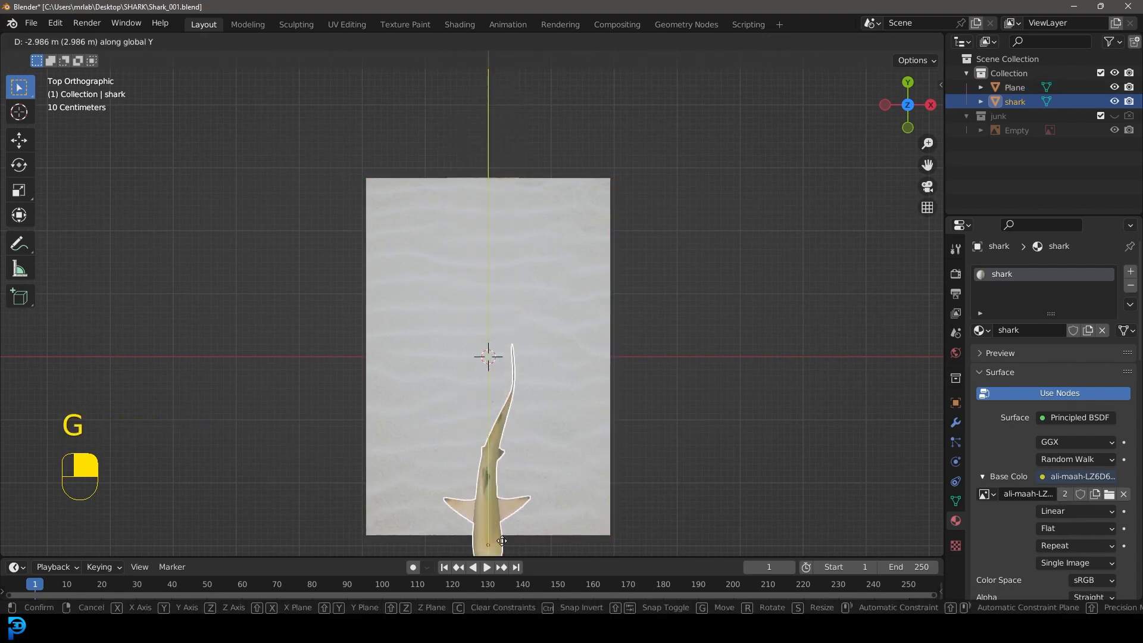
pyautogui.click(477, 159)
pyautogui.scroll(-4, 523, 294)
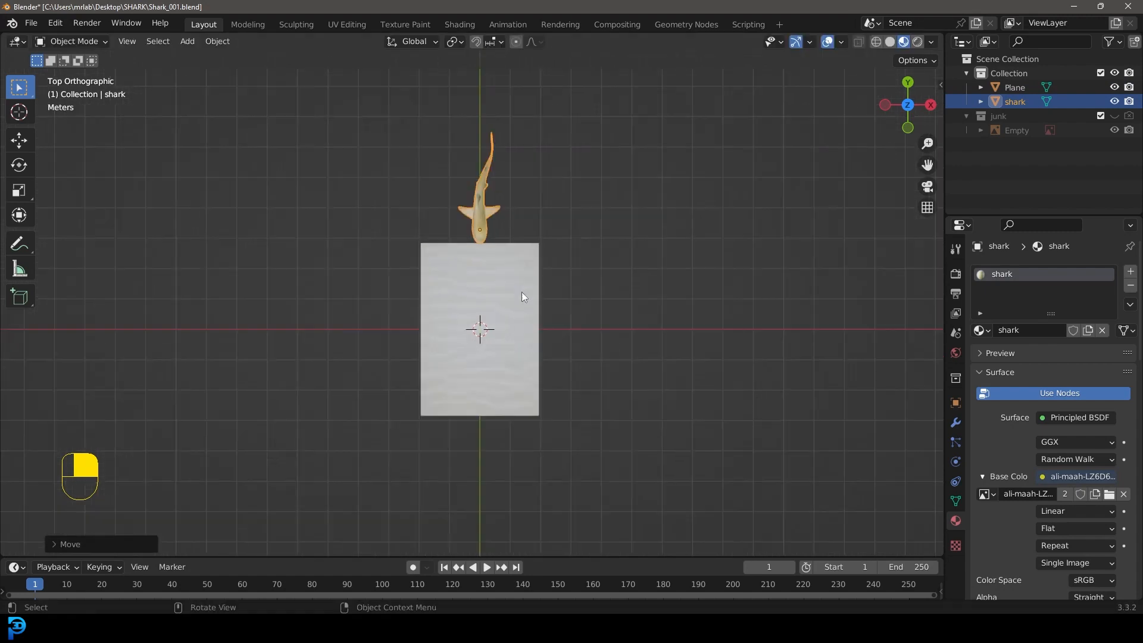
pyautogui.click(524, 295)
pyautogui.press('s')
pyautogui.rightClick(643, 348)
pyautogui.moveTo(625, 320); pyautogui.dragTo(492, 334, button='middle')
pyautogui.hotkey('alt', 'a')
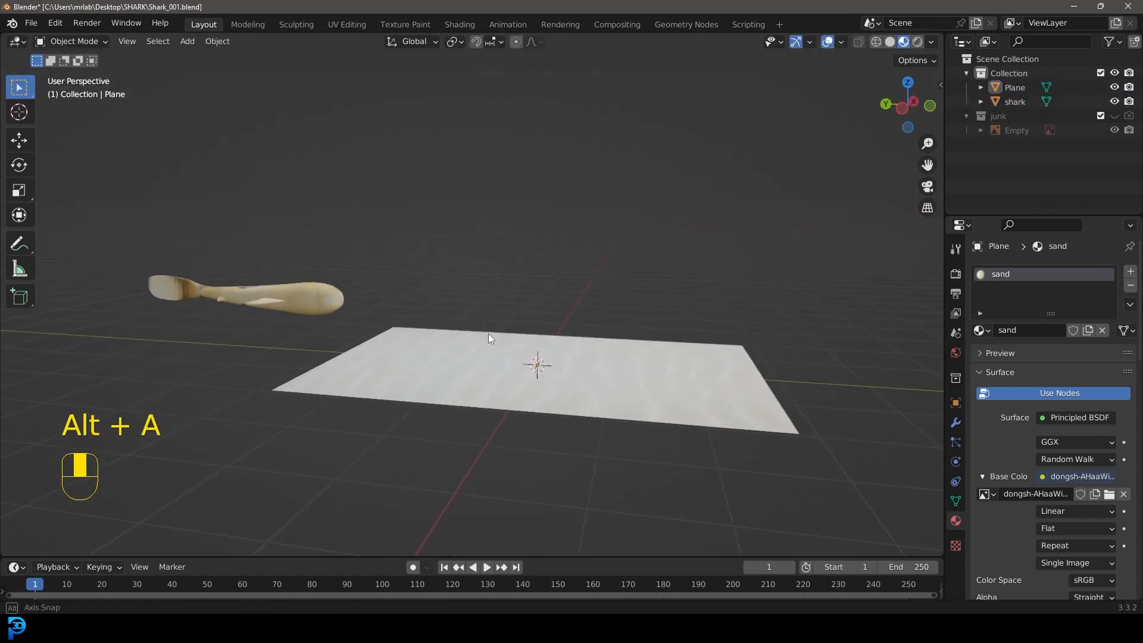
# - Duplicate the sand plane and raise the copy along Z to just above the shark's height
pyautogui.press('KP_7')
pyautogui.scroll(-3, 440, 265)
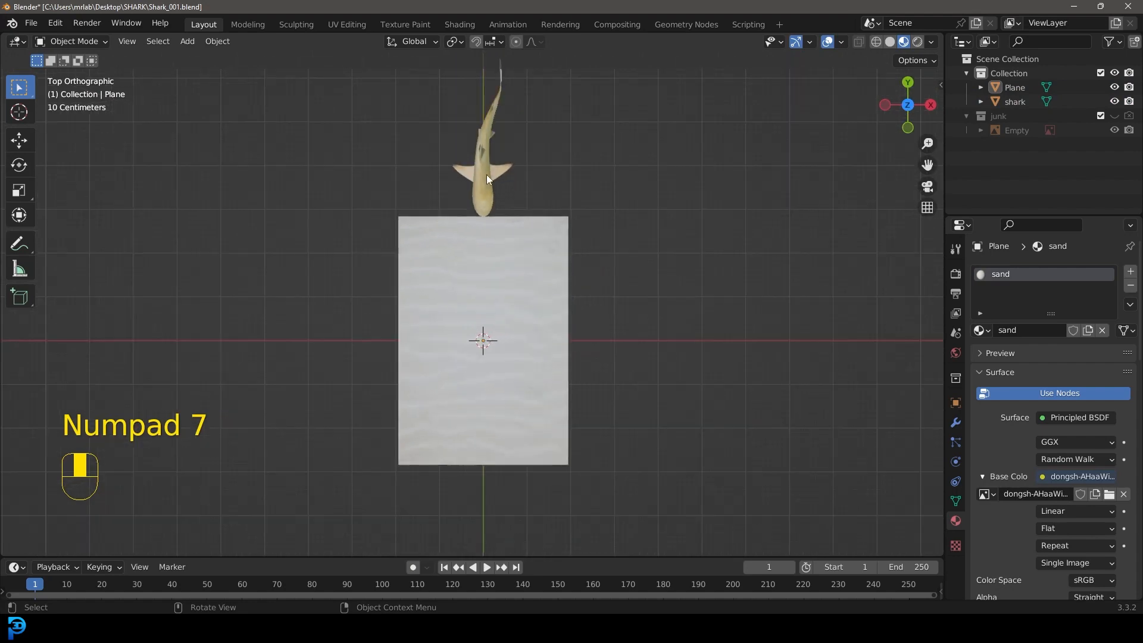
pyautogui.scroll(2, 525, 280)
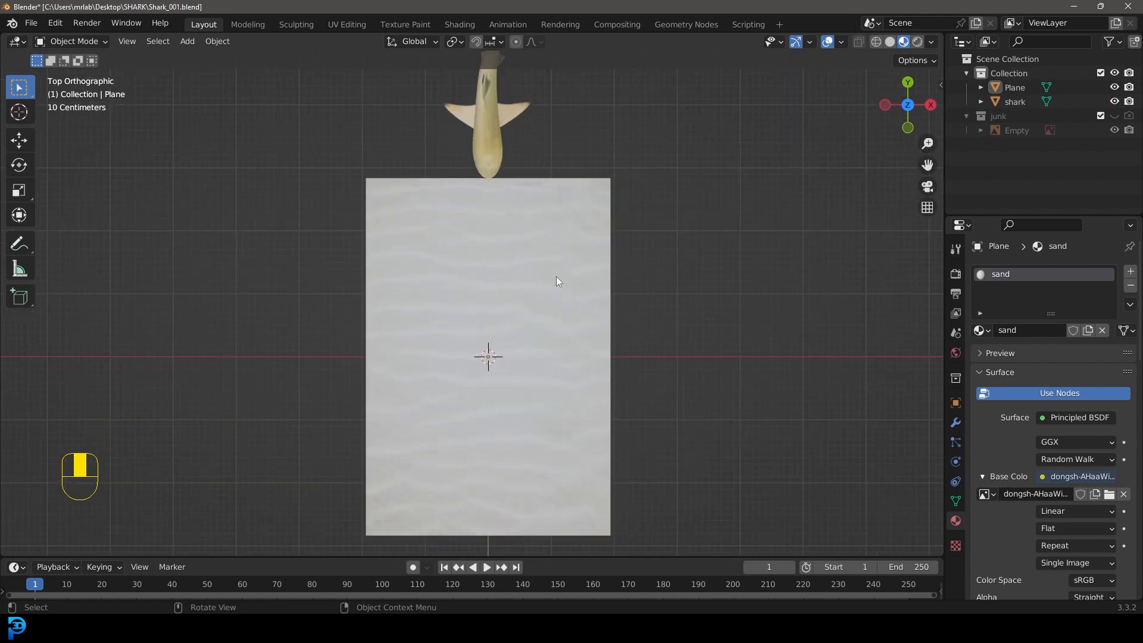
pyautogui.scroll(-4, 536, 322)
pyautogui.click(466, 387)
pyautogui.moveTo(467, 388); pyautogui.dragTo(512, 360, button='middle')
pyautogui.hotkey('shift', 'd')
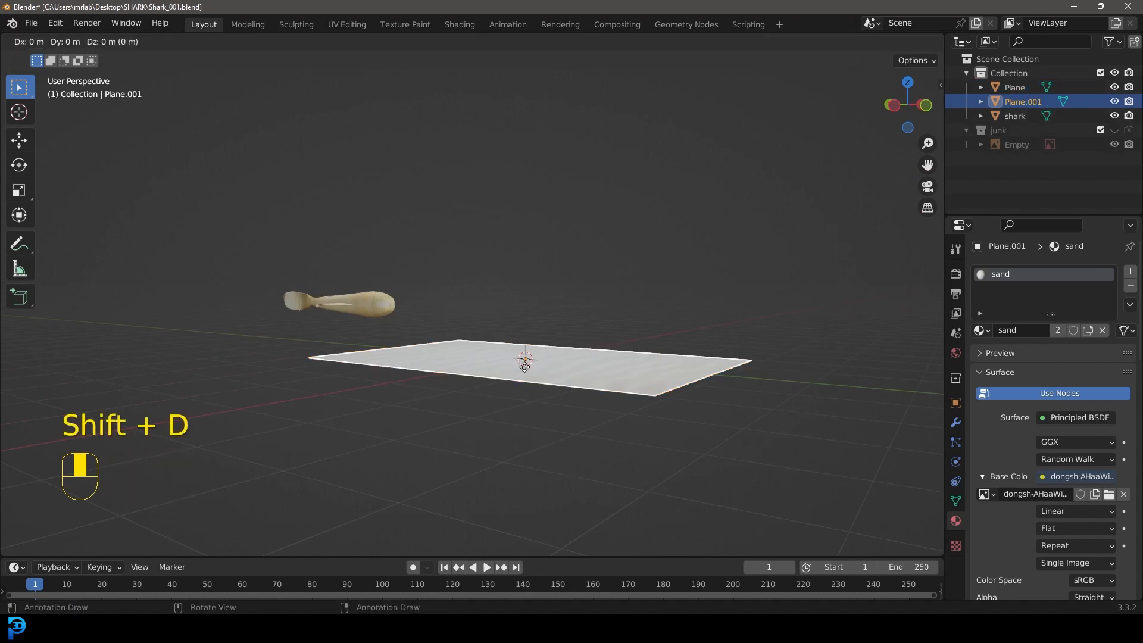
pyautogui.press('z')
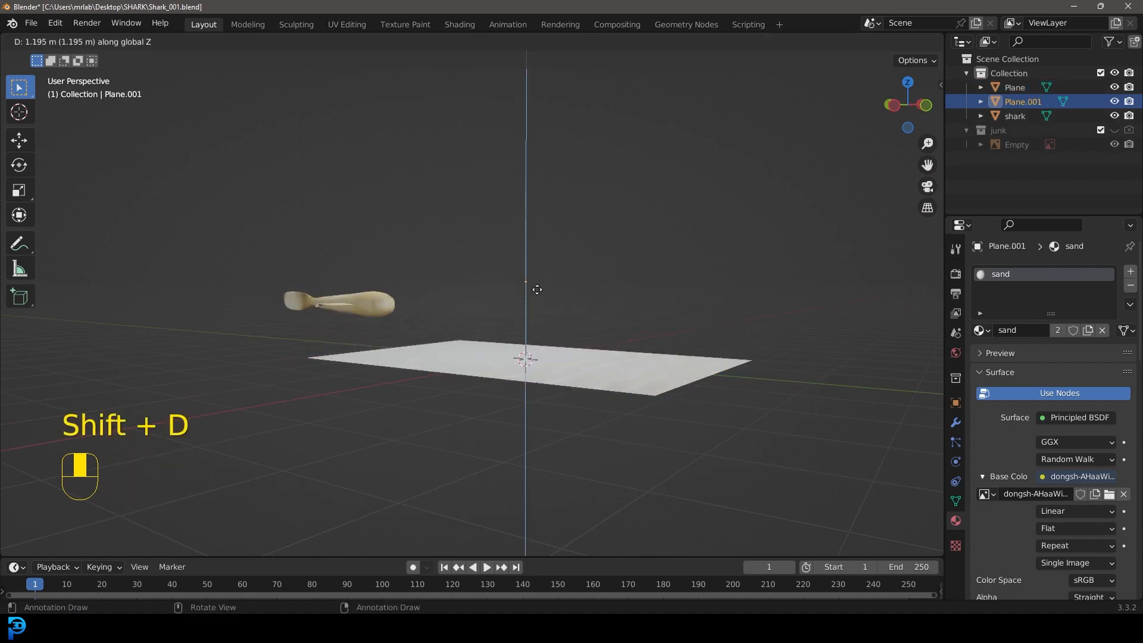
pyautogui.click(511, 311)
# - Lower the shark slightly along Z so it sits between the heights of the two planes
pyautogui.moveTo(511, 312); pyautogui.dragTo(363, 318, button='middle')
pyautogui.click(346, 314)
pyautogui.press('g')
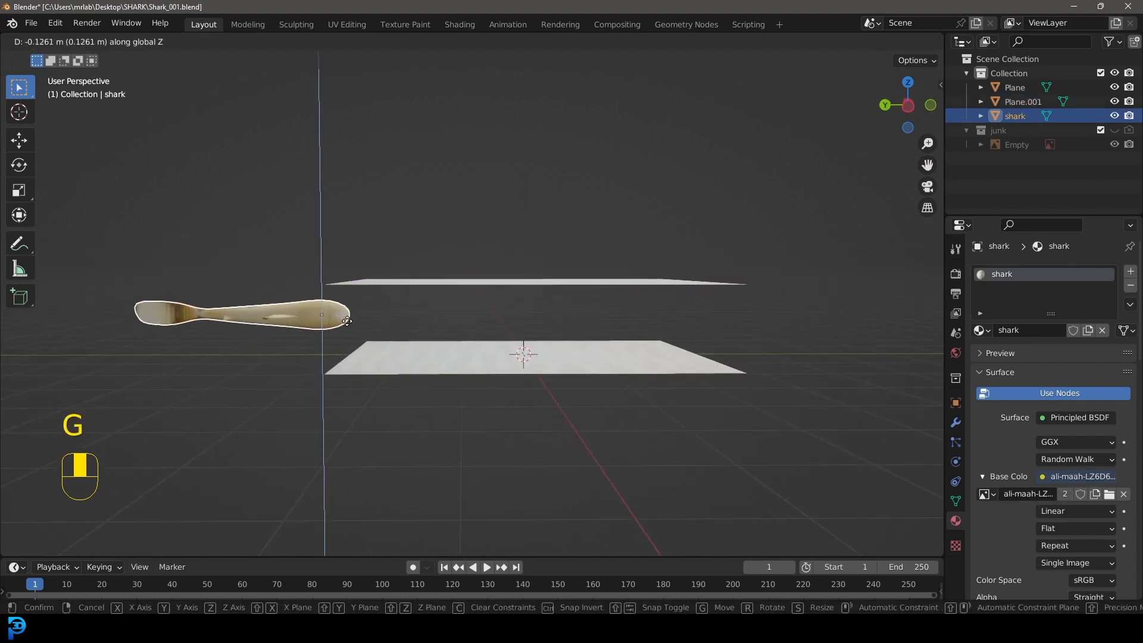
pyautogui.click(369, 317)
# - Replace the upper plane's sand material with a new material named water
pyautogui.click(480, 281)
pyautogui.moveTo(480, 281); pyautogui.dragTo(493, 311, button='middle')
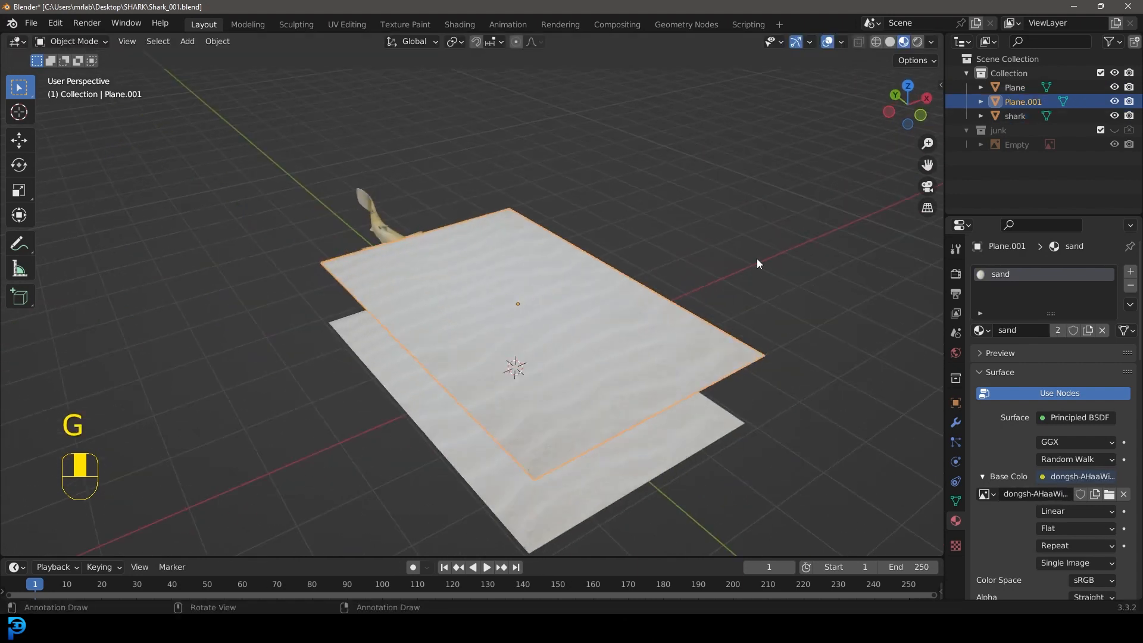
pyautogui.click(1130, 287)
pyautogui.click(1045, 330)
pyautogui.click(1045, 330)
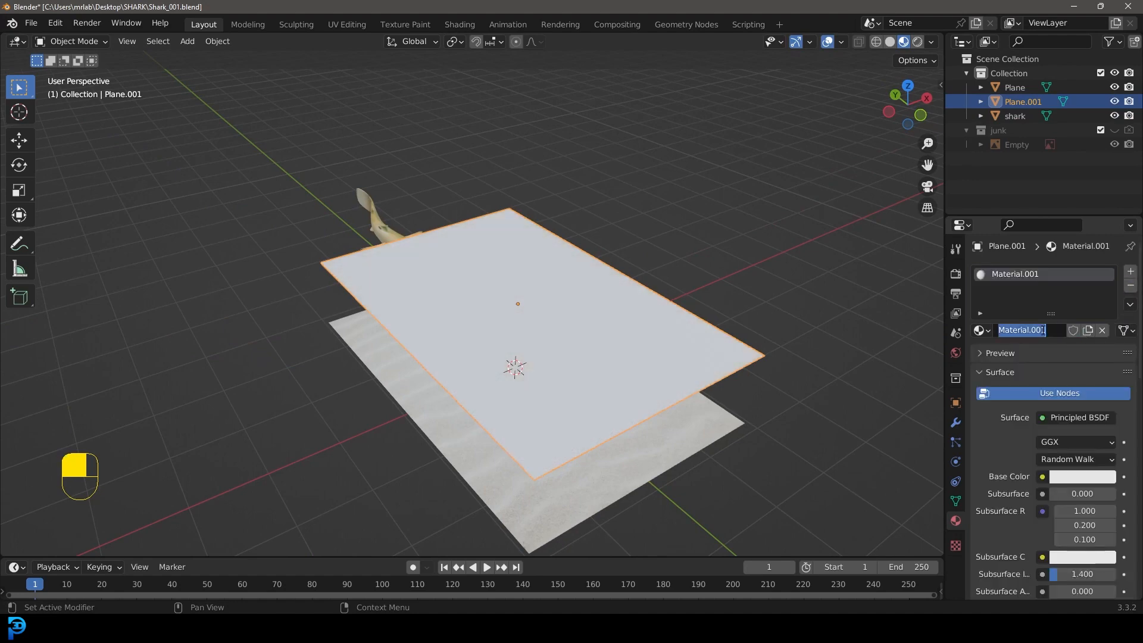
pyautogui.write('water')
pyautogui.press('Return')
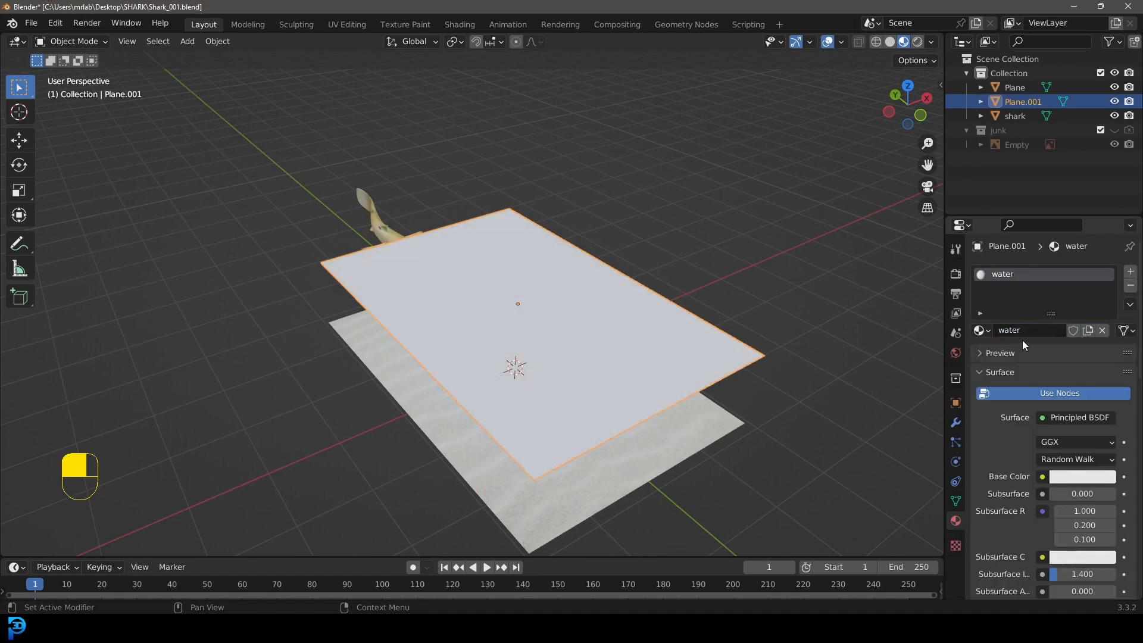
# - Set the water material's Base Color to an Image Texture using the Pexels Videos 2776522 movie from the SHARK folder
pyautogui.scroll(-2, 1036, 473)
pyautogui.click(1042, 429)
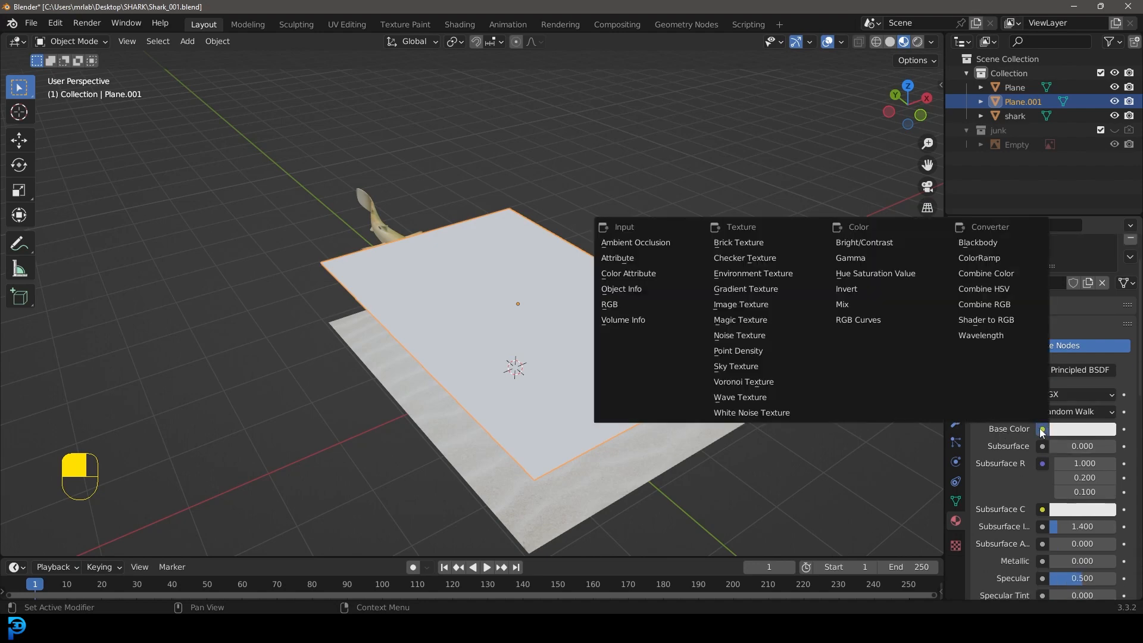
pyautogui.click(767, 306)
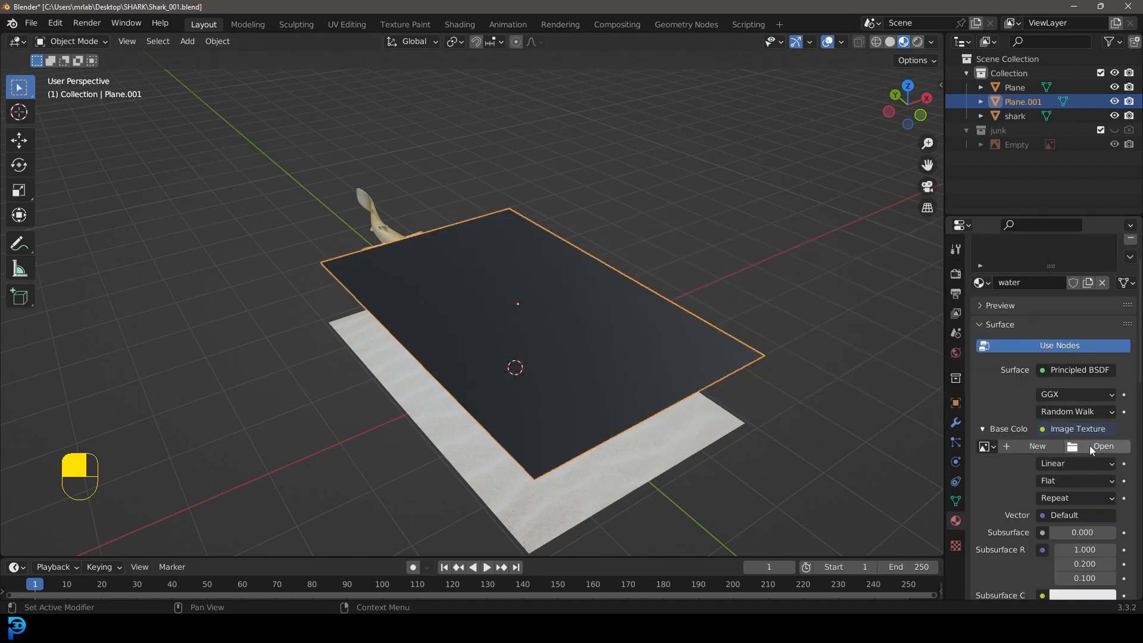
pyautogui.click(1112, 448)
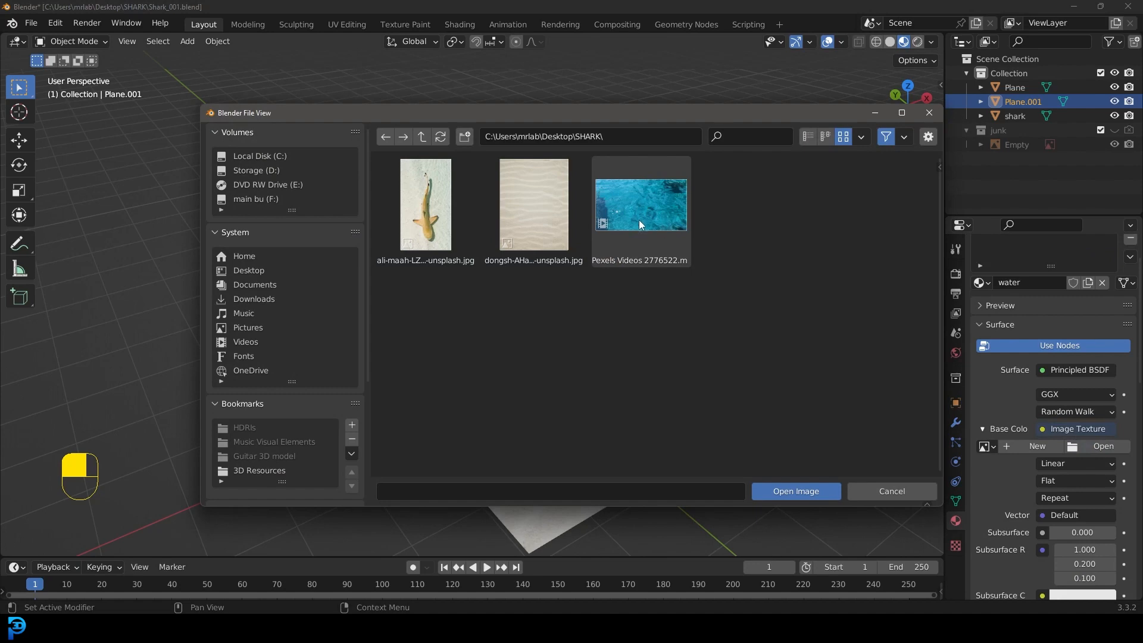
pyautogui.click(641, 206)
pyautogui.click(803, 492)
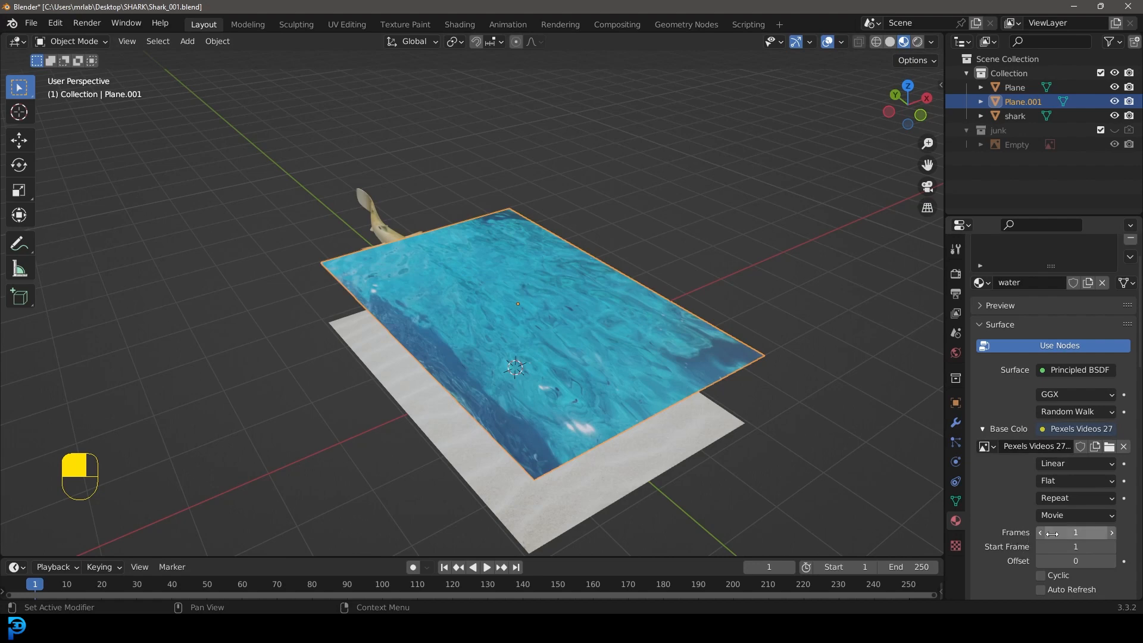
# - Set the water video texture's frame count to 120 and the scene's end frame to 120
pyautogui.click(1077, 533)
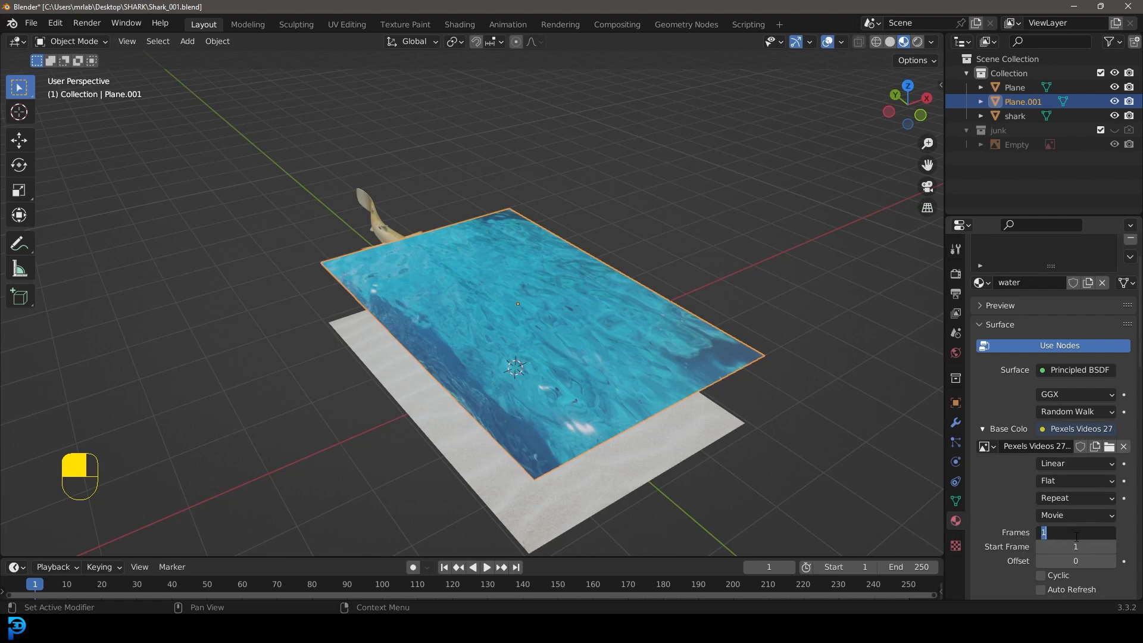
pyautogui.write('20')
pyautogui.press('Return')
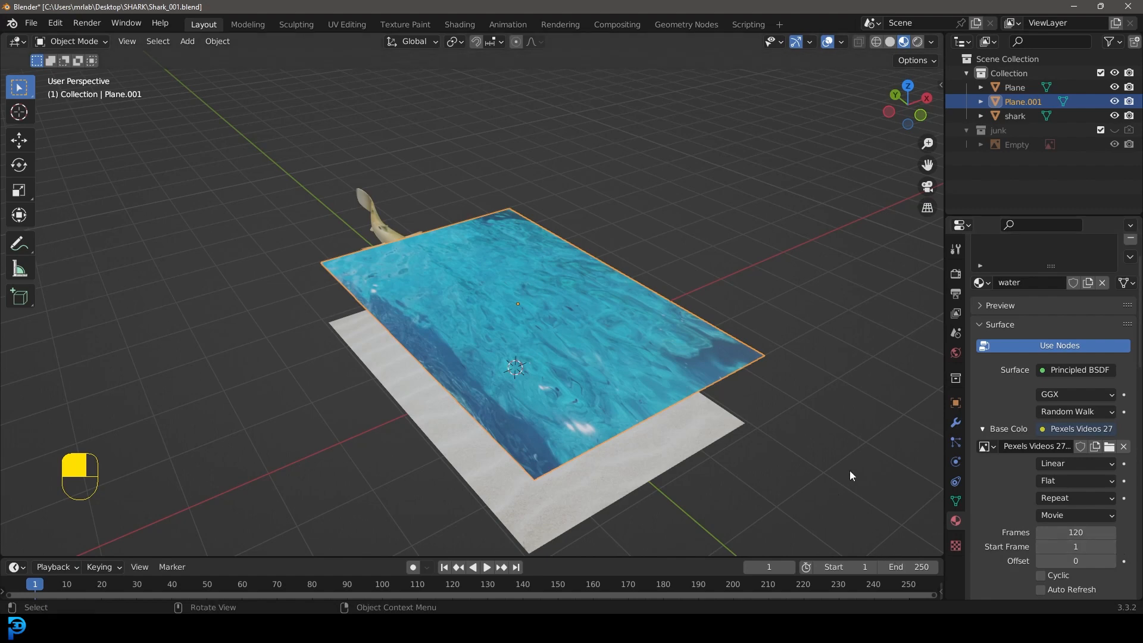
pyautogui.scroll(-2, 849, 477)
pyautogui.click(901, 568)
pyautogui.write('120')
pyautogui.press('Return')
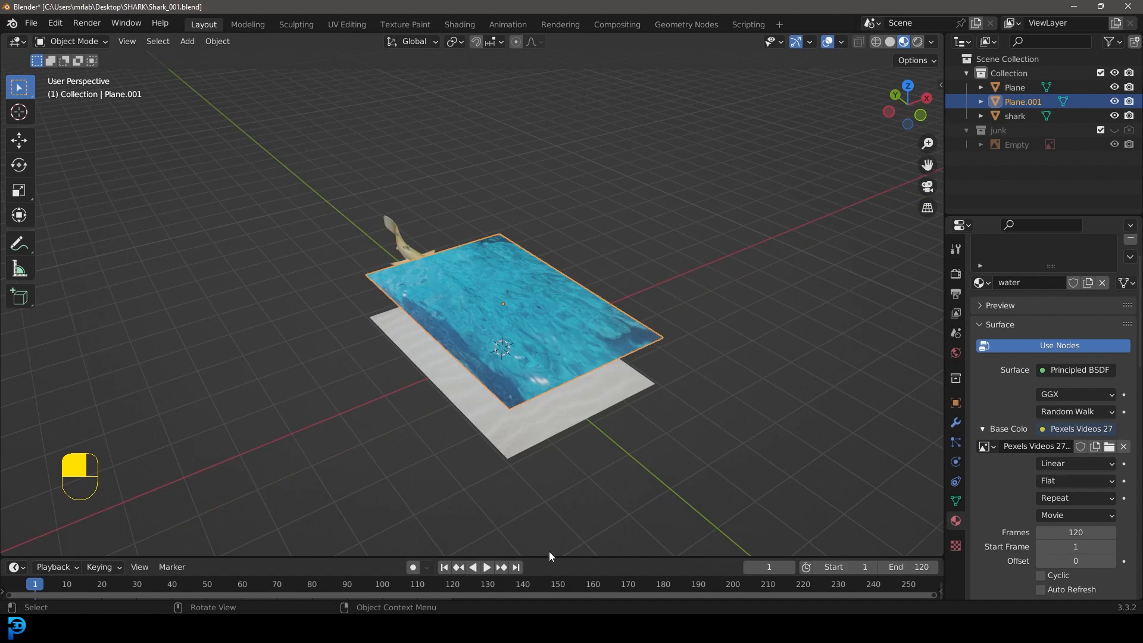
# - Enlarge the timeline area and briefly play the animation to check the water video
pyautogui.moveTo(551, 556); pyautogui.dragTo(553, 473)
pyautogui.scroll(3, 485, 245)
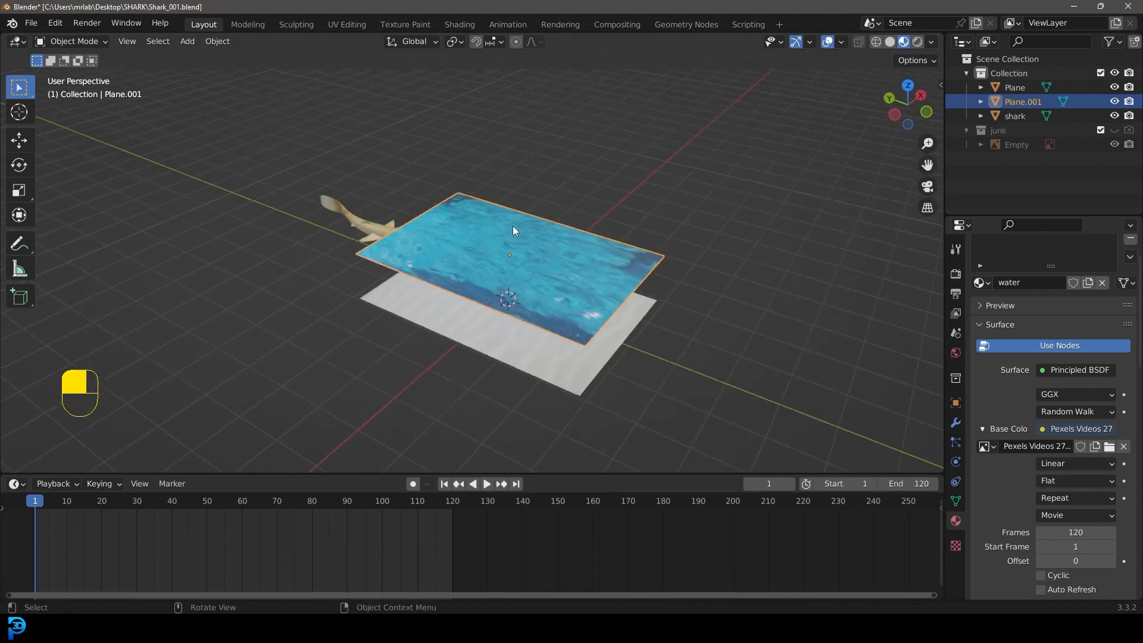
pyautogui.press('space')
pyautogui.press('space')
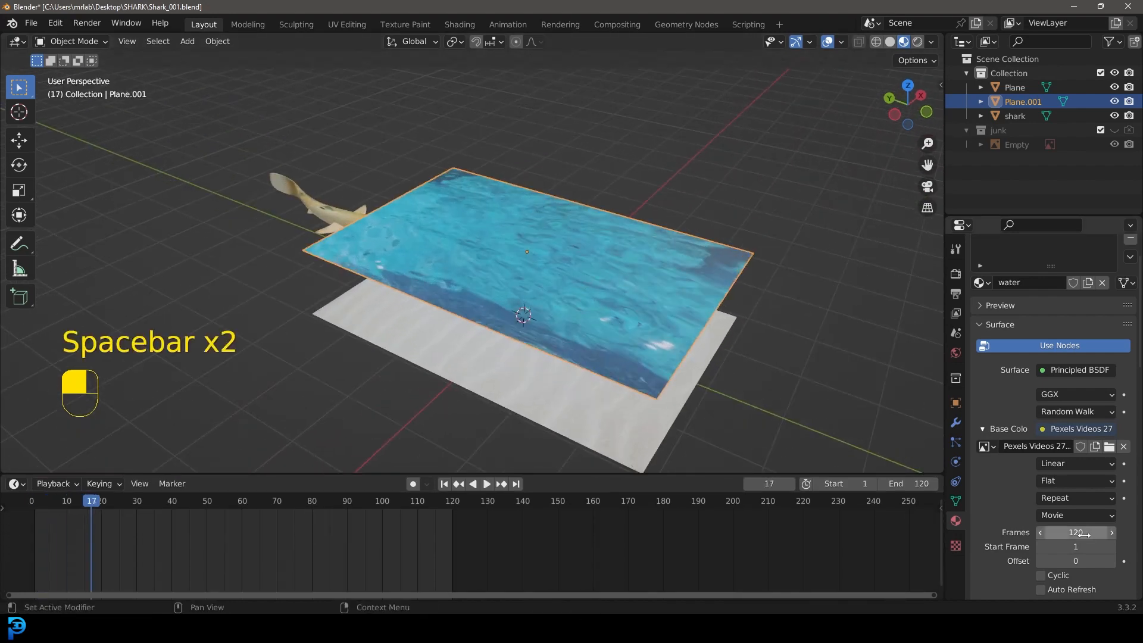
# - Enable Auto Refresh and Cyclic for the water material's video texture
pyautogui.scroll(-2, 1048, 524)
pyautogui.click(1041, 543)
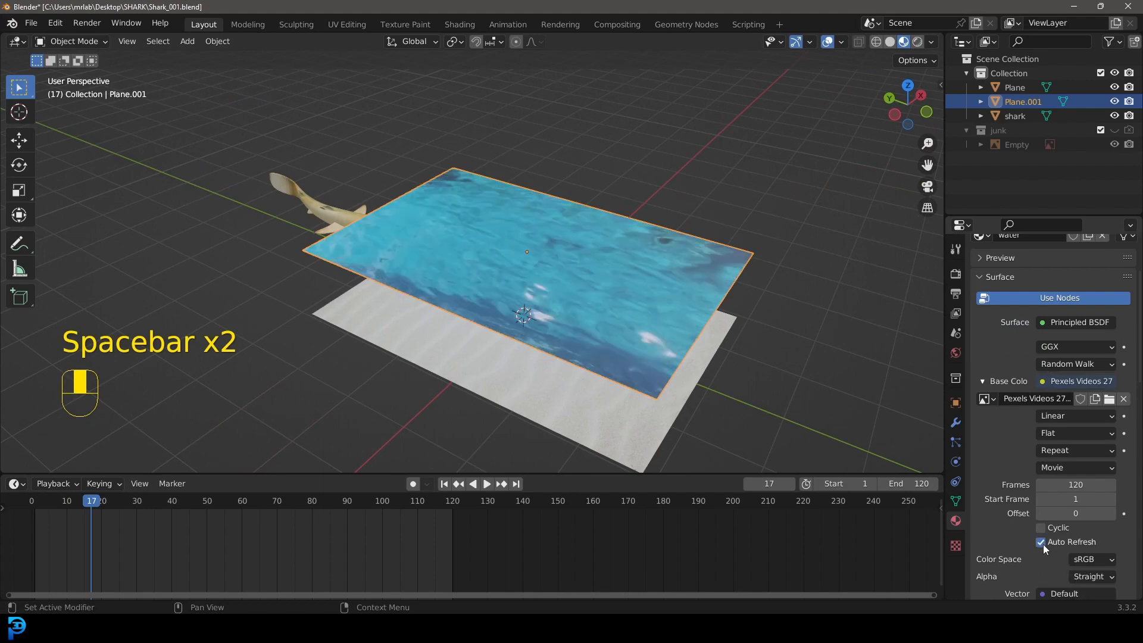
pyautogui.click(1041, 527)
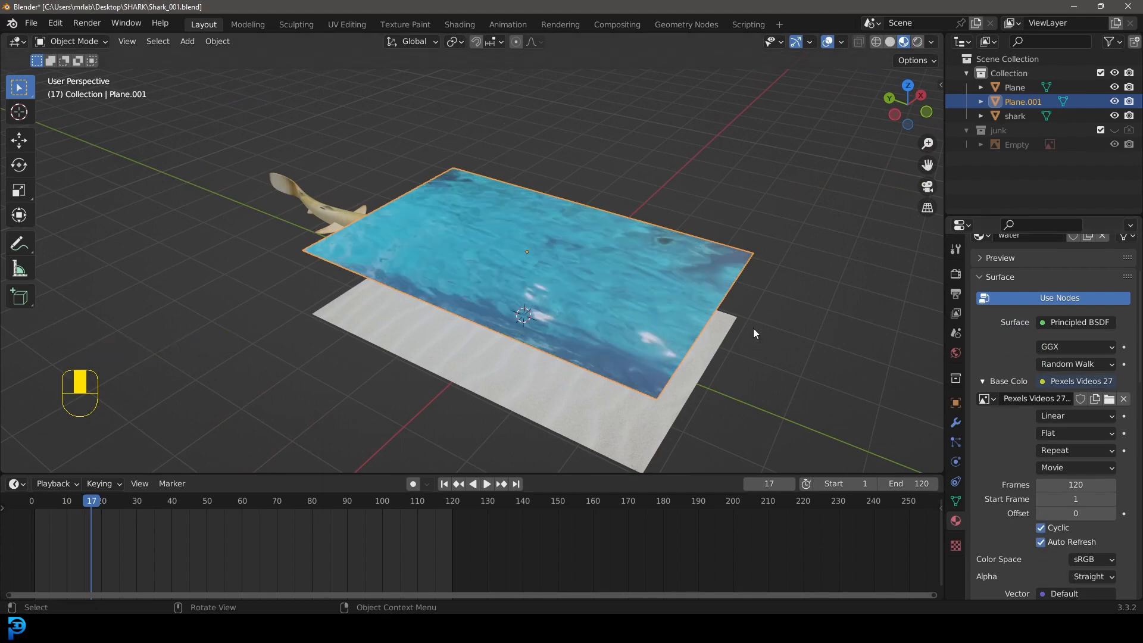
# - Play the animation from the first frame and examine the moving water texture from several angles
pyautogui.hotkey('shift', 'Left')
pyautogui.press('space')
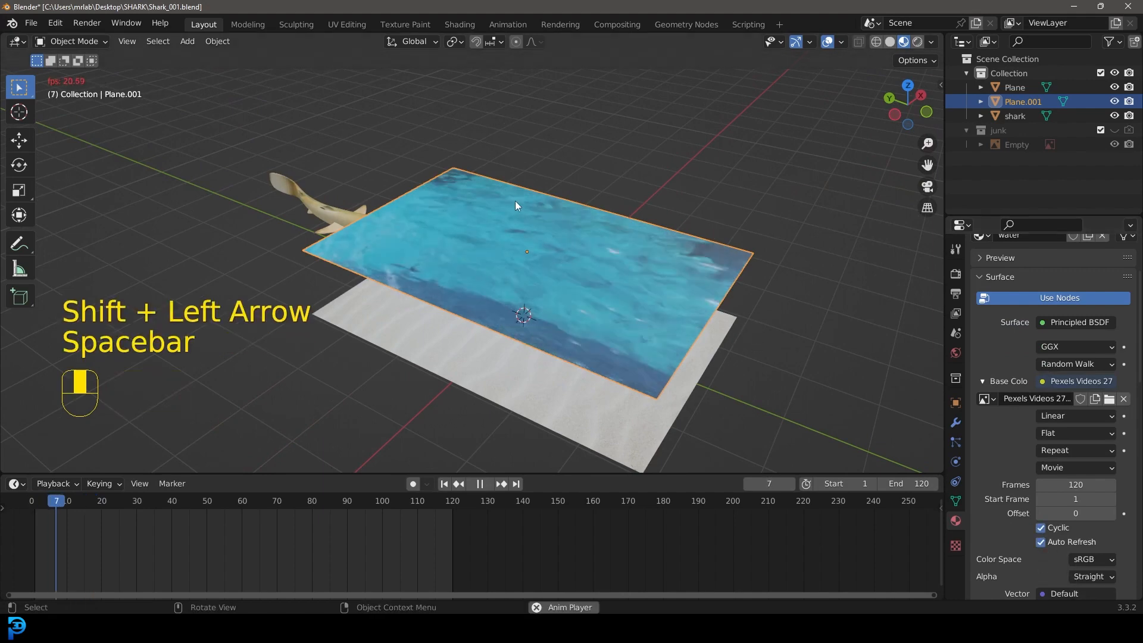
pyautogui.scroll(2, 577, 281)
pyautogui.moveTo(469, 193); pyautogui.dragTo(512, 239, button='middle')
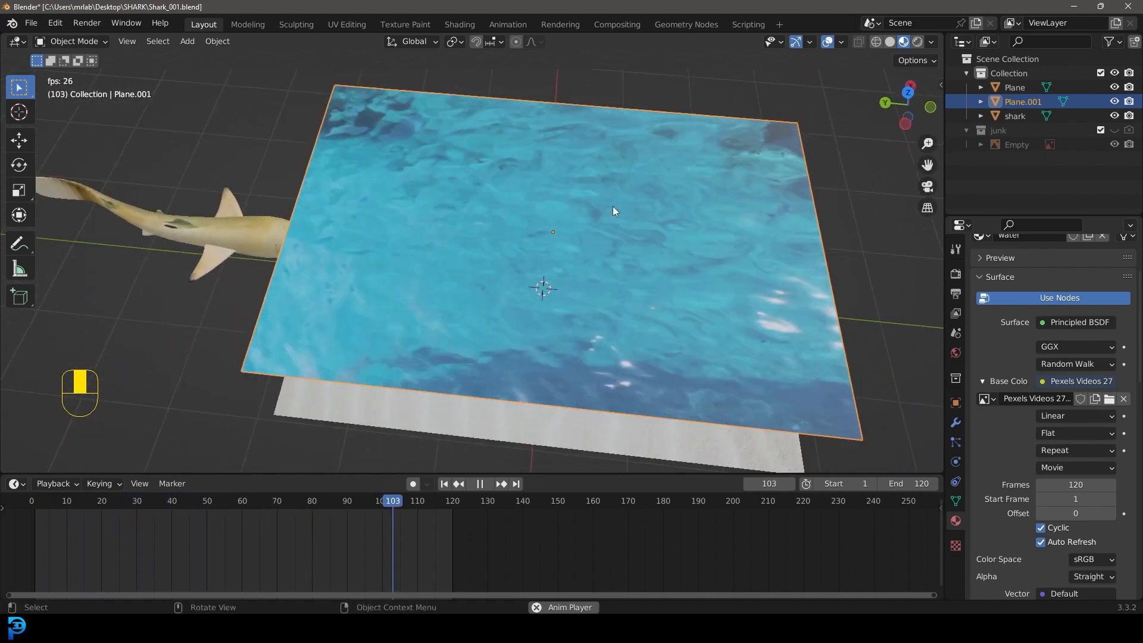
pyautogui.moveTo(698, 240); pyautogui.dragTo(548, 259, button='middle')
pyautogui.press('space')
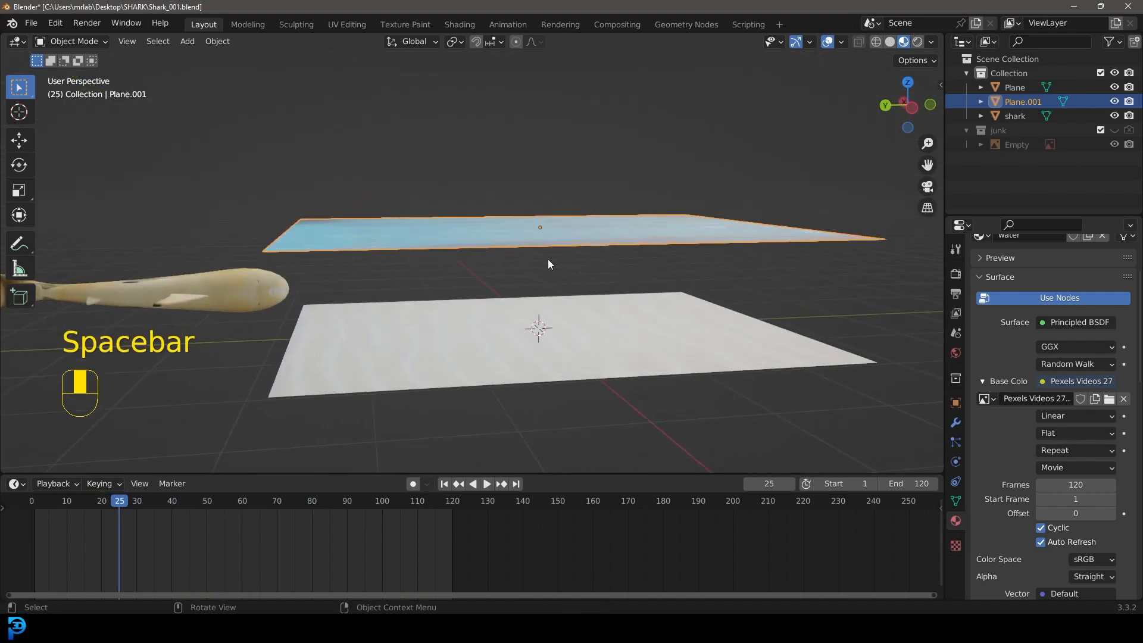
# - Move the shark about -4.5 m along the Y axis so it sits between the water and sand planes
pyautogui.click(262, 299)
pyautogui.press('g')
pyautogui.press('y')
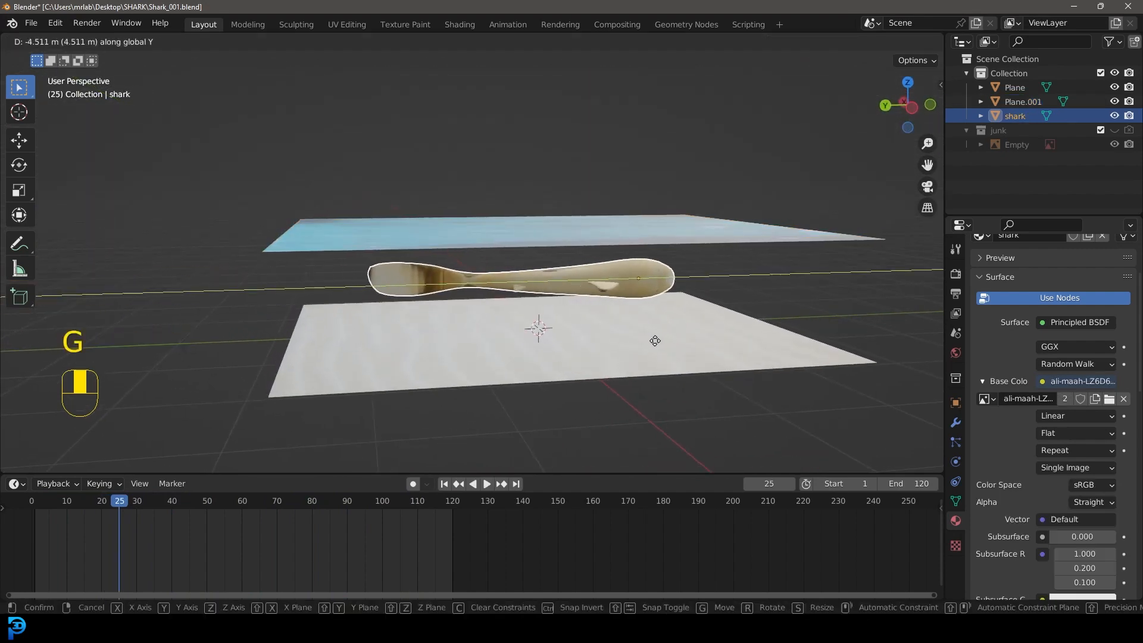
pyautogui.click(656, 325)
pyautogui.moveTo(655, 321); pyautogui.dragTo(584, 351, button='middle')
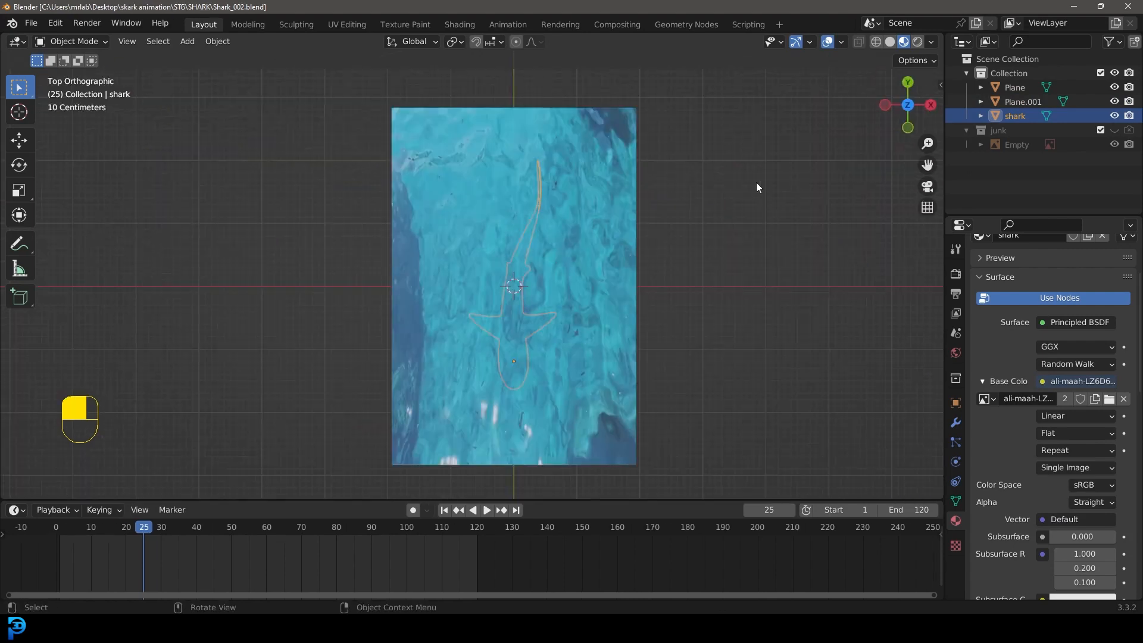
# - Switch the render engine to Cycles with GPU Compute and set the render Max Samples to 80
pyautogui.click(955, 274)
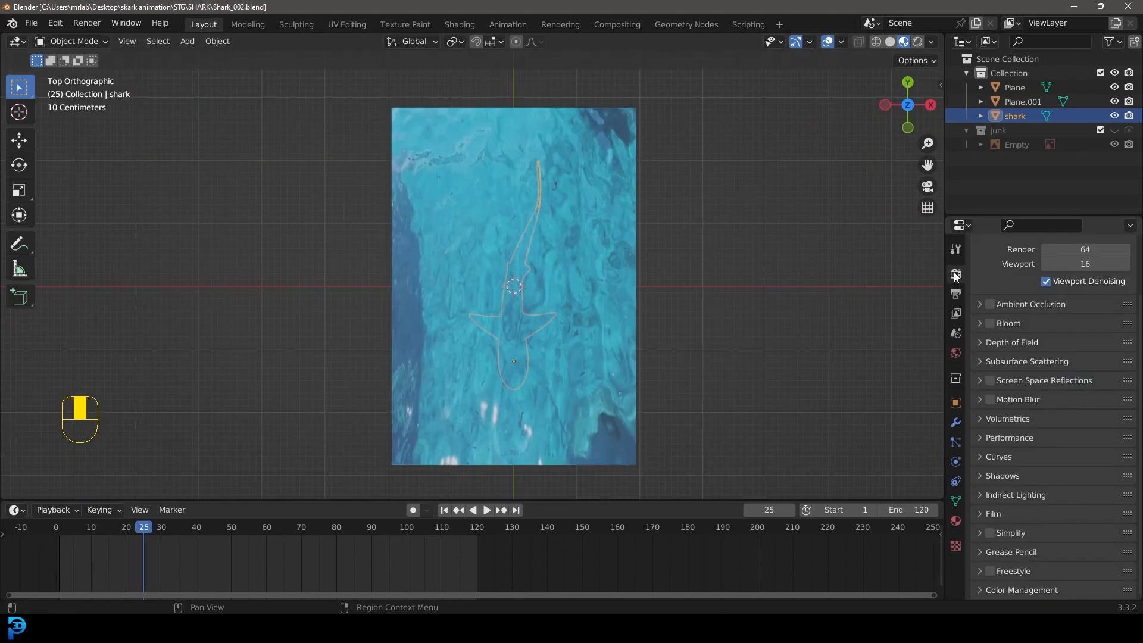
pyautogui.scroll(3, 1015, 278)
pyautogui.click(1072, 271)
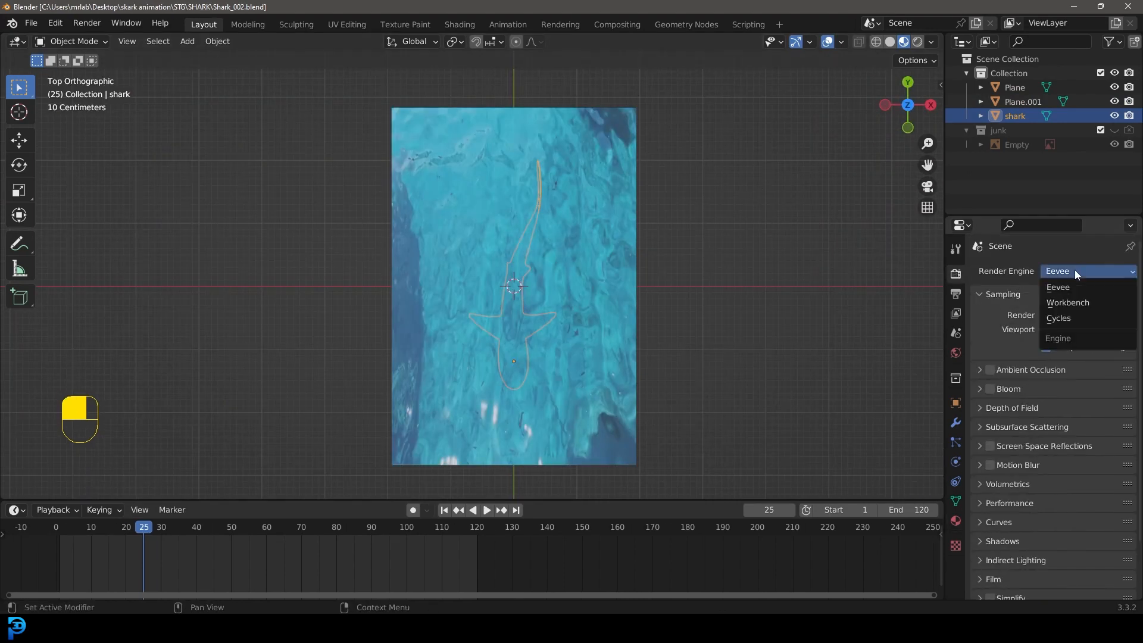
pyautogui.click(1070, 319)
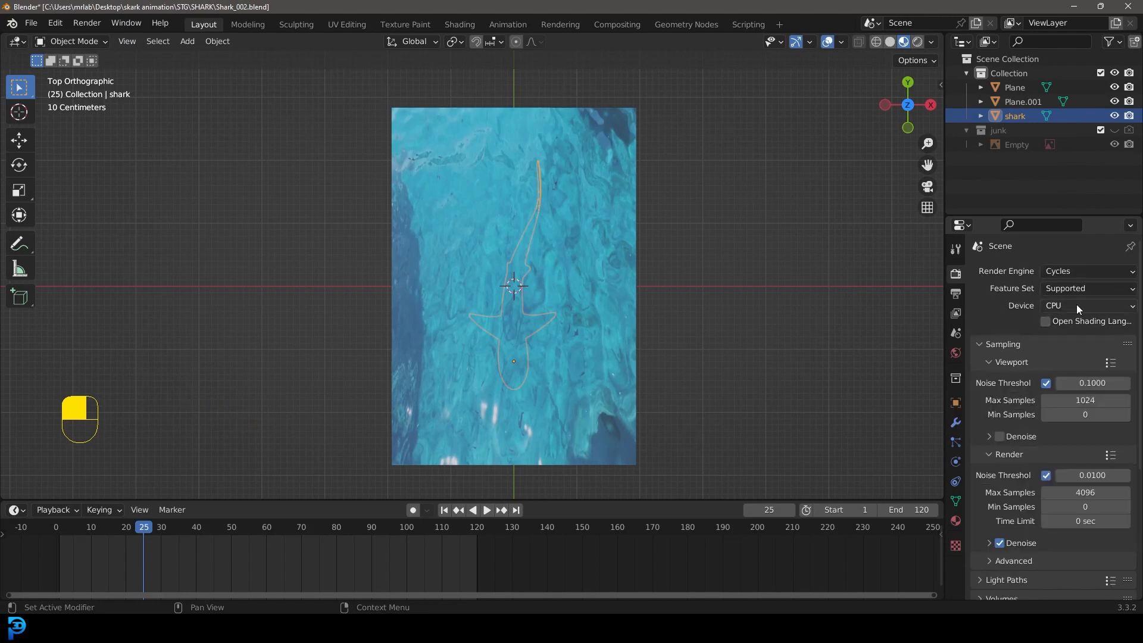
pyautogui.click(1077, 305)
pyautogui.click(1062, 338)
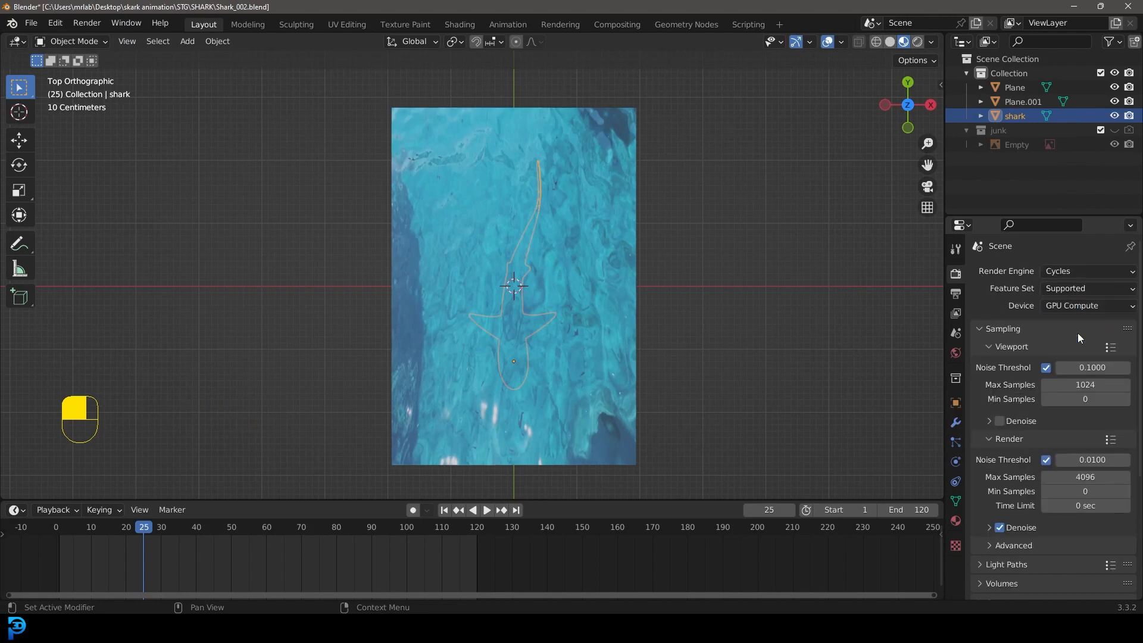
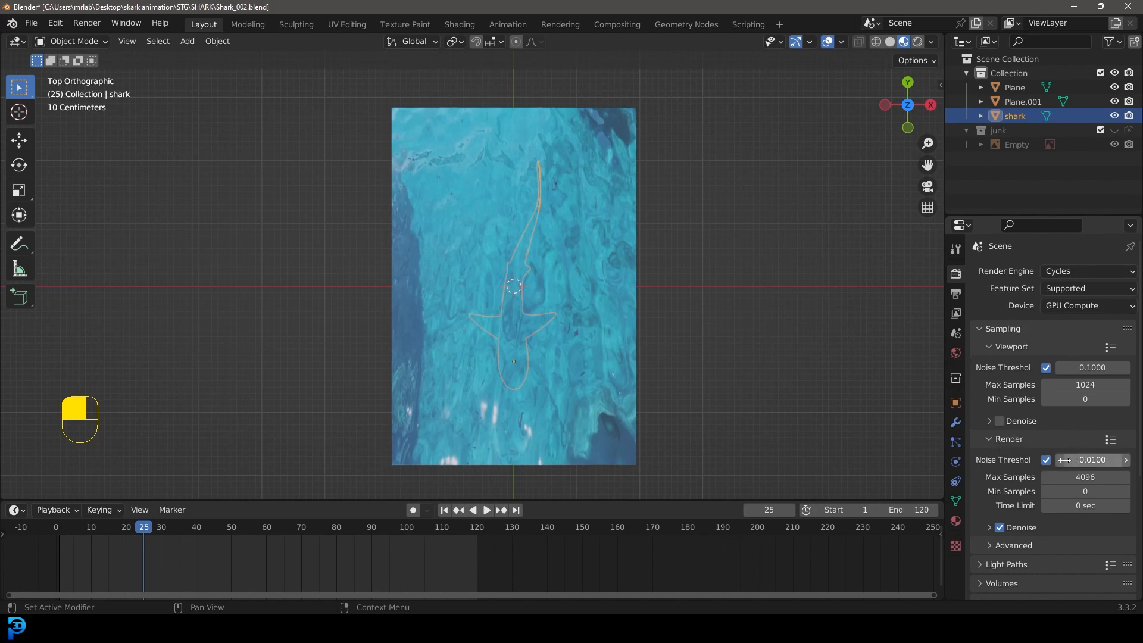
pyautogui.click(1075, 477)
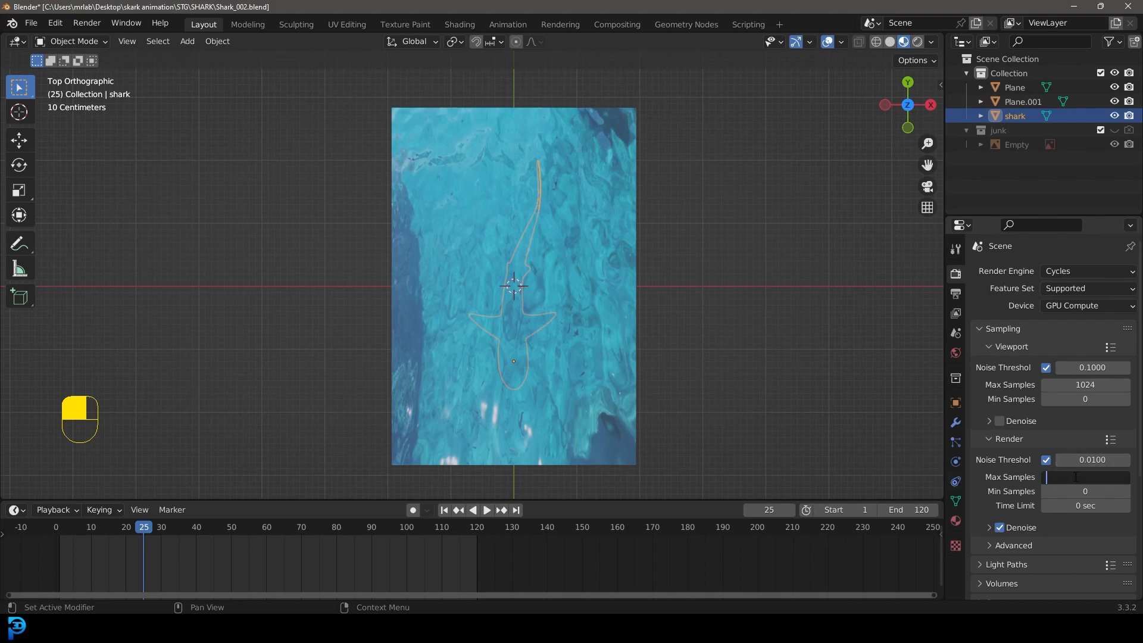
pyautogui.press('Return')
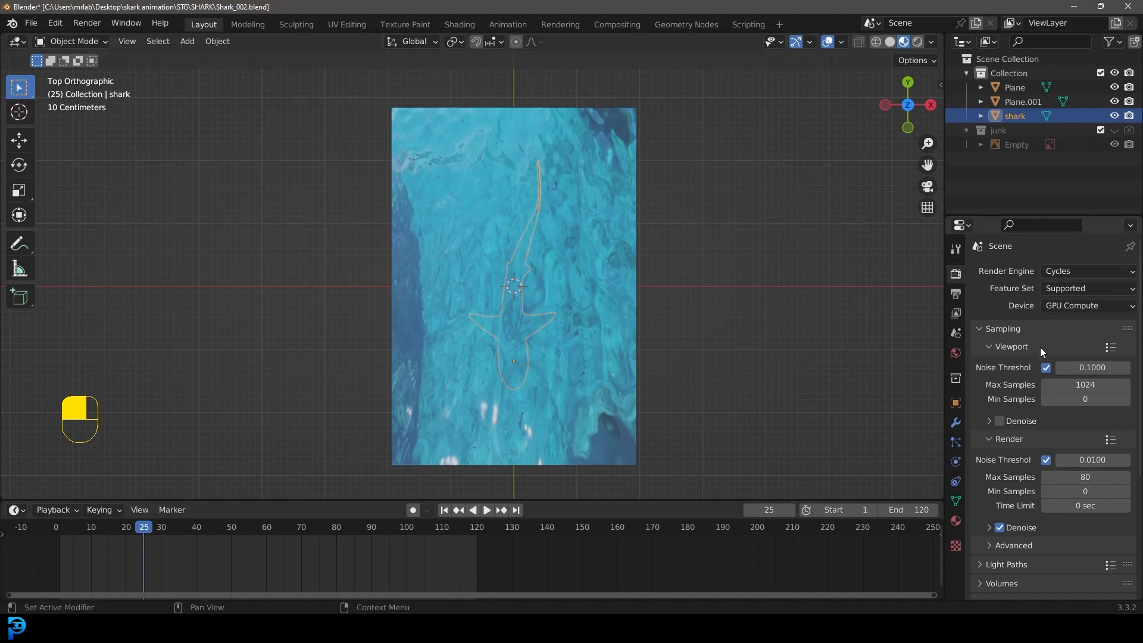
# - Assign a Sky Texture to the world background color and preview the scene in Rendered shading
pyautogui.click(955, 353)
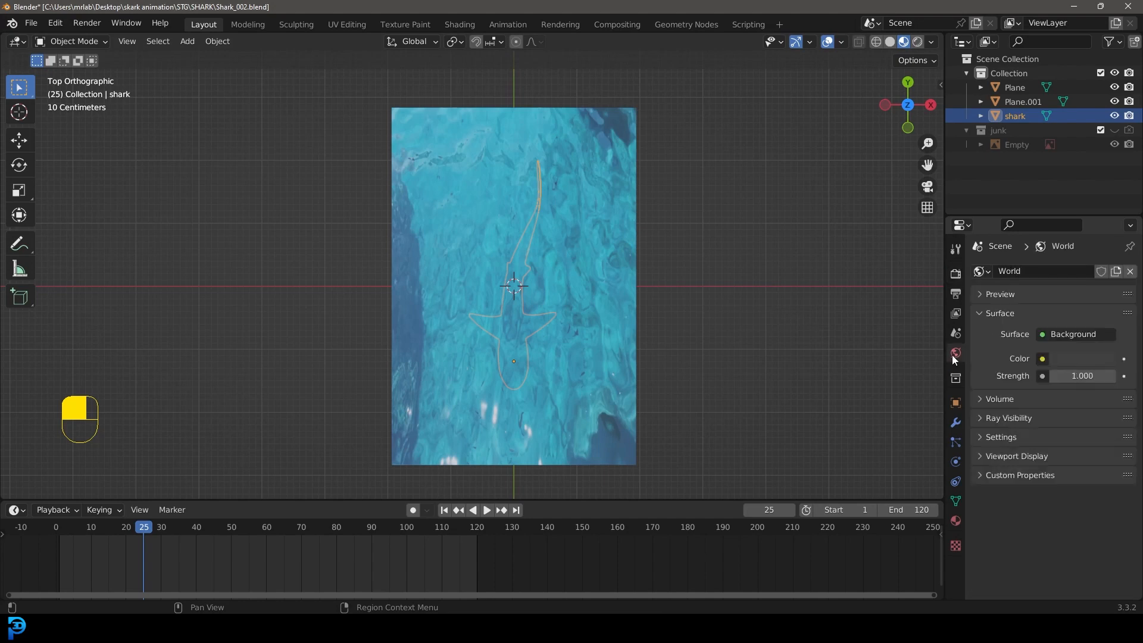
pyautogui.click(1043, 358)
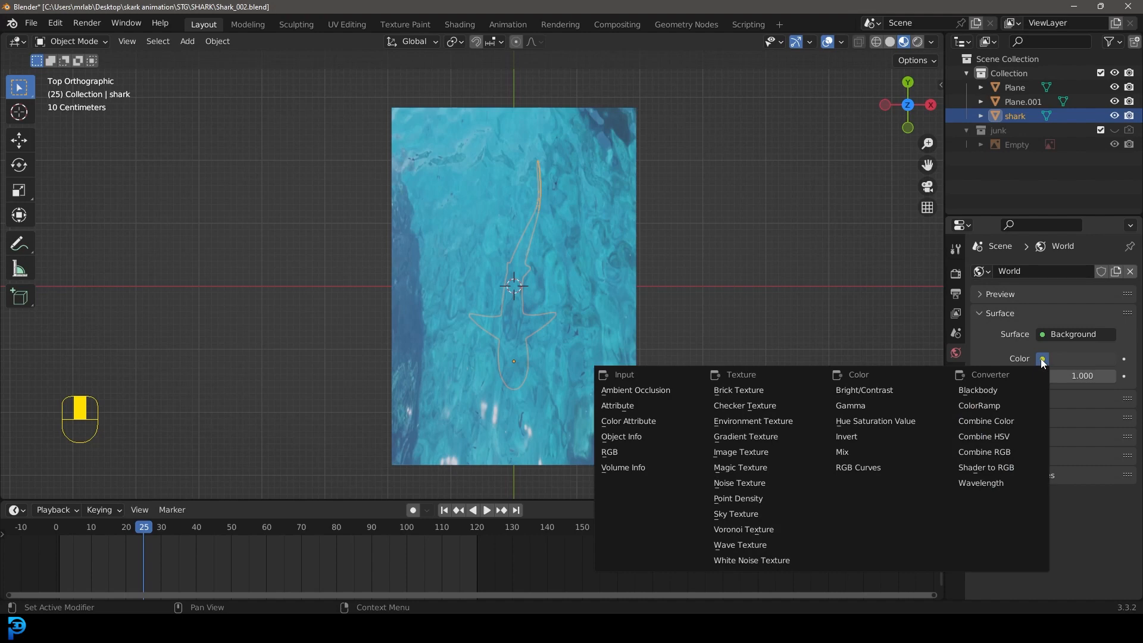
pyautogui.click(753, 518)
pyautogui.moveTo(668, 248)
pyautogui.mouseDown(button='middle')
pyautogui.moveTo(670, 309)
pyautogui.moveTo(679, 266)
pyautogui.mouseUp(button='middle')
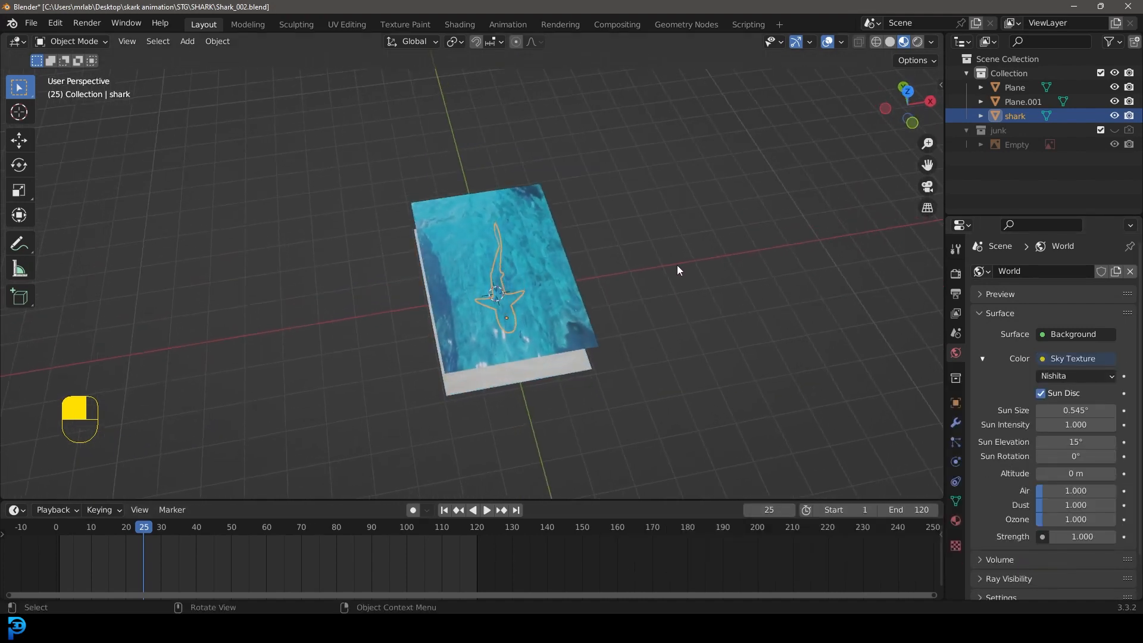
pyautogui.press('z')
pyautogui.click(677, 183)
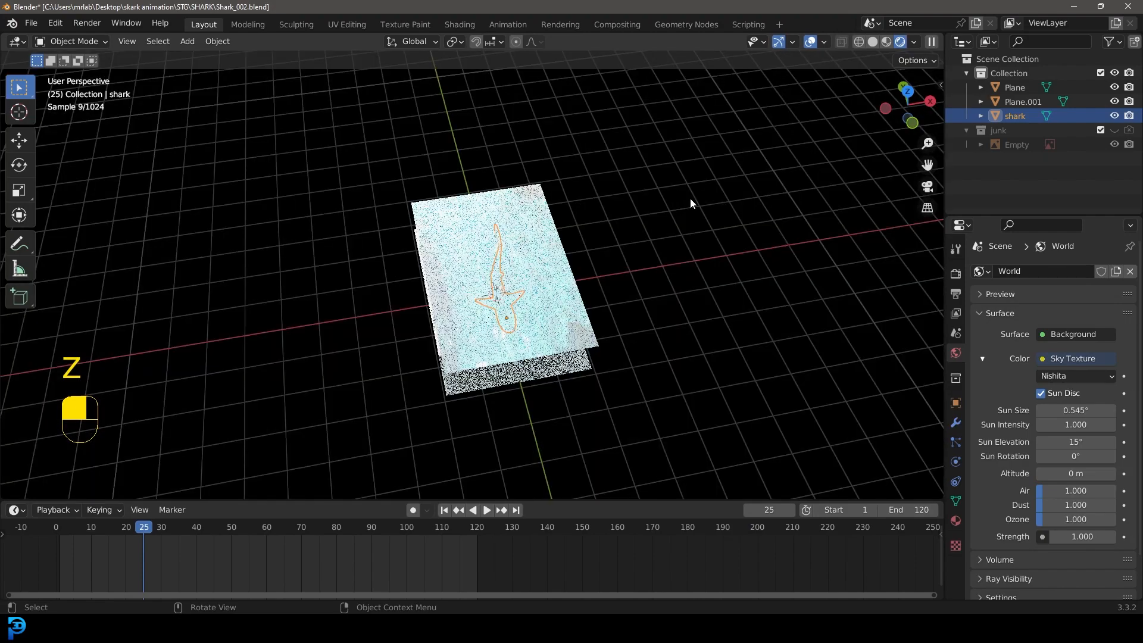
pyautogui.moveTo(685, 196); pyautogui.dragTo(592, 238, button='middle')
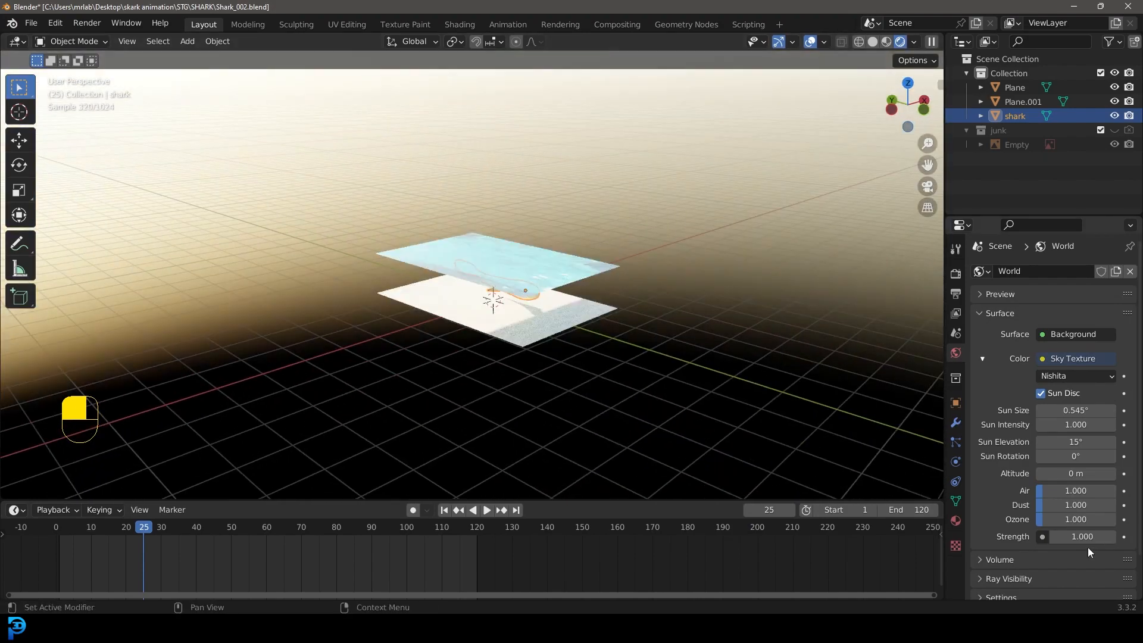
# - Set the world background strength to 0.5 and switch the viewport to Solid shading
pyautogui.doubleClick(1072, 536)
pyautogui.write('.5')
pyautogui.press('Return')
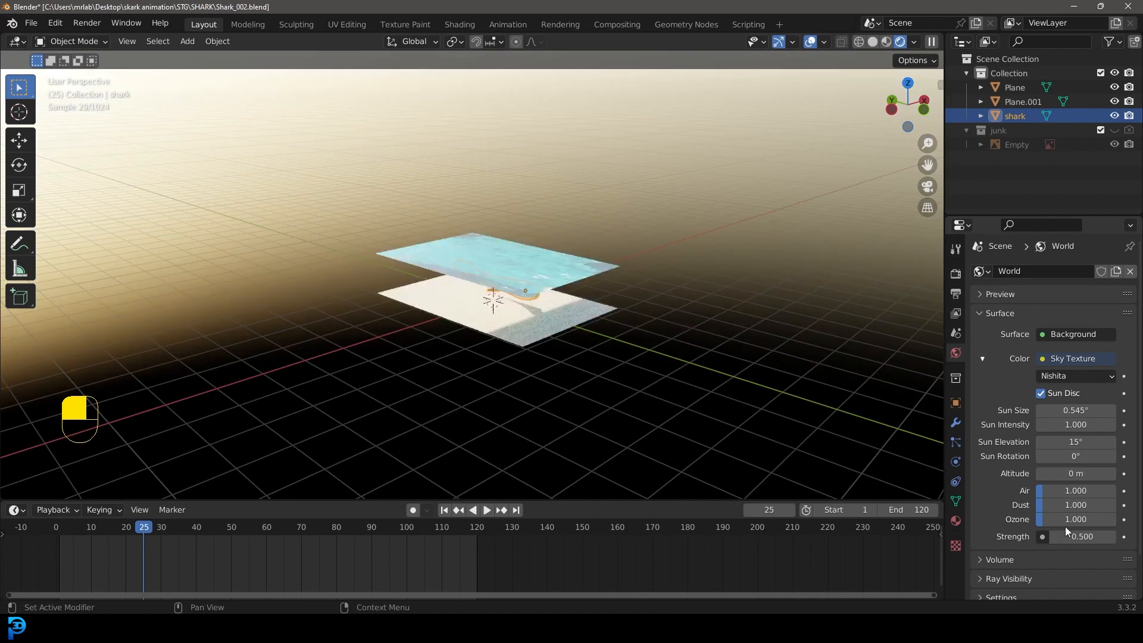
pyautogui.press('z')
pyautogui.click(745, 331)
pyautogui.moveTo(607, 204); pyautogui.dragTo(613, 280, button='middle')
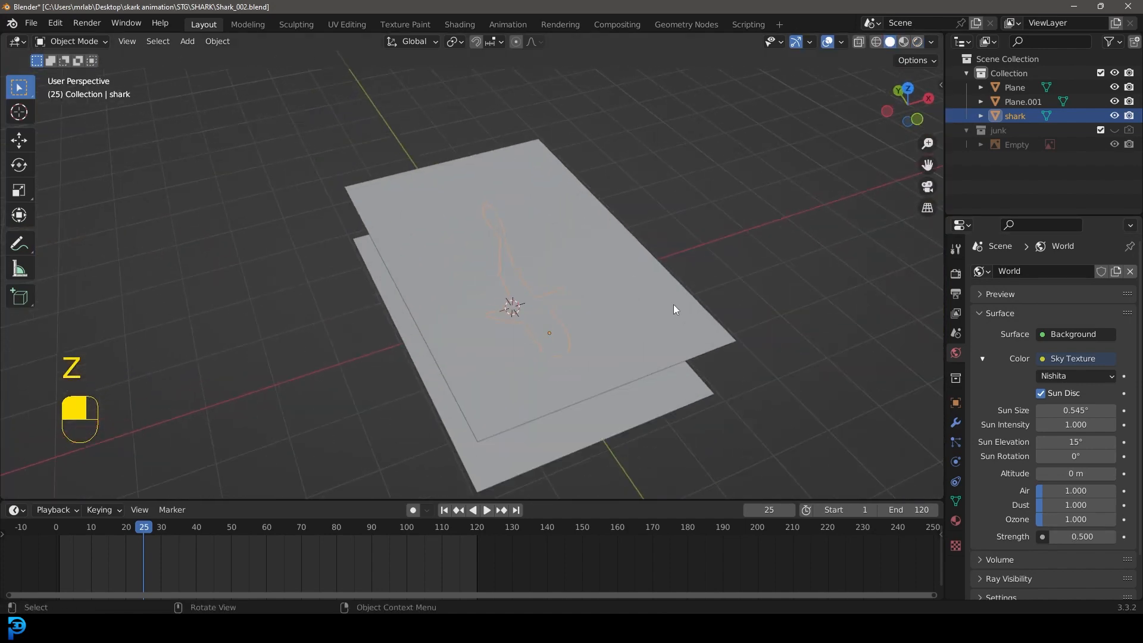
# - Replace the world background's Sky Texture with an Environment Texture
pyautogui.rightClick(1069, 360)
pyautogui.moveTo(1091, 360)
pyautogui.press('Escape')
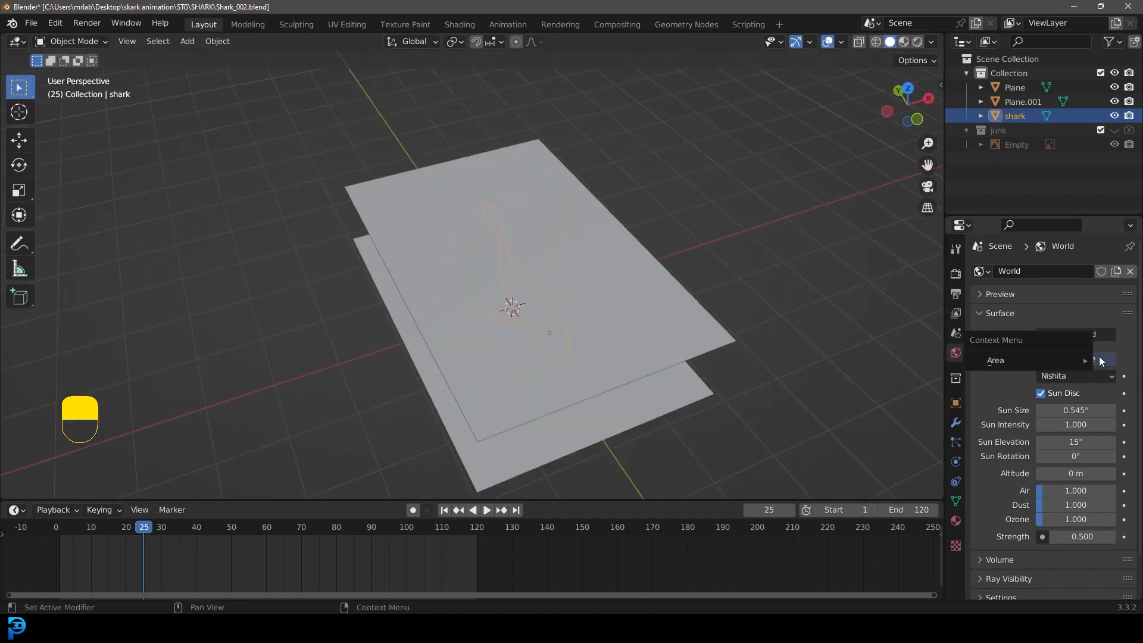
pyautogui.click(1075, 359)
pyautogui.click(770, 424)
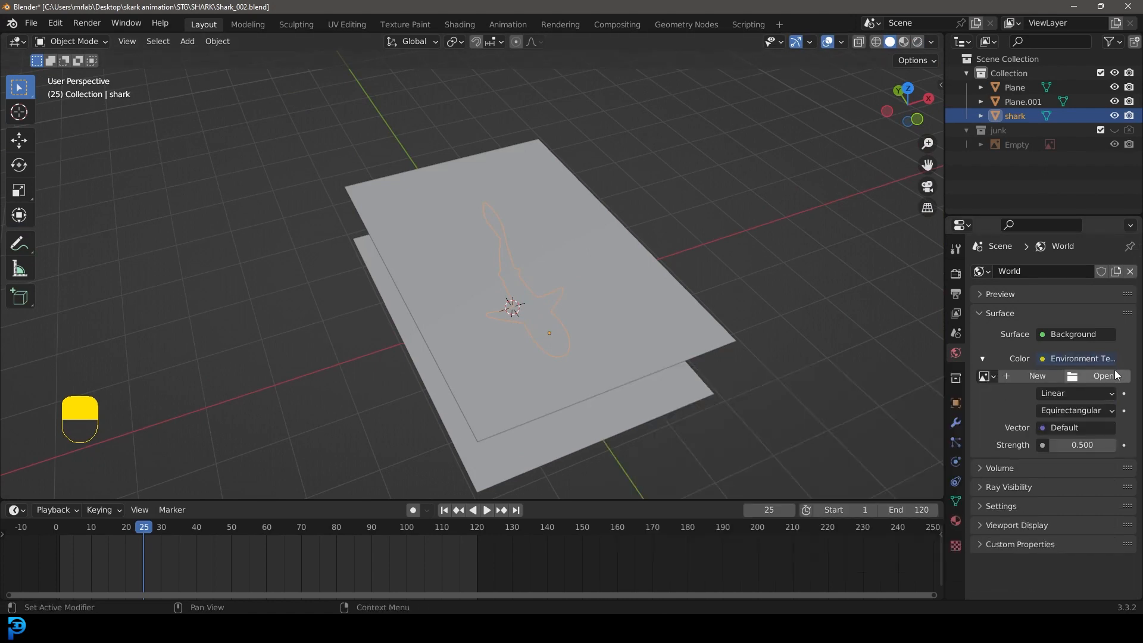
# - Load spiaggia_di_mondello_2k.hdr from the HDRIs folder in 3D Resources as the world's environment image
pyautogui.click(1102, 377)
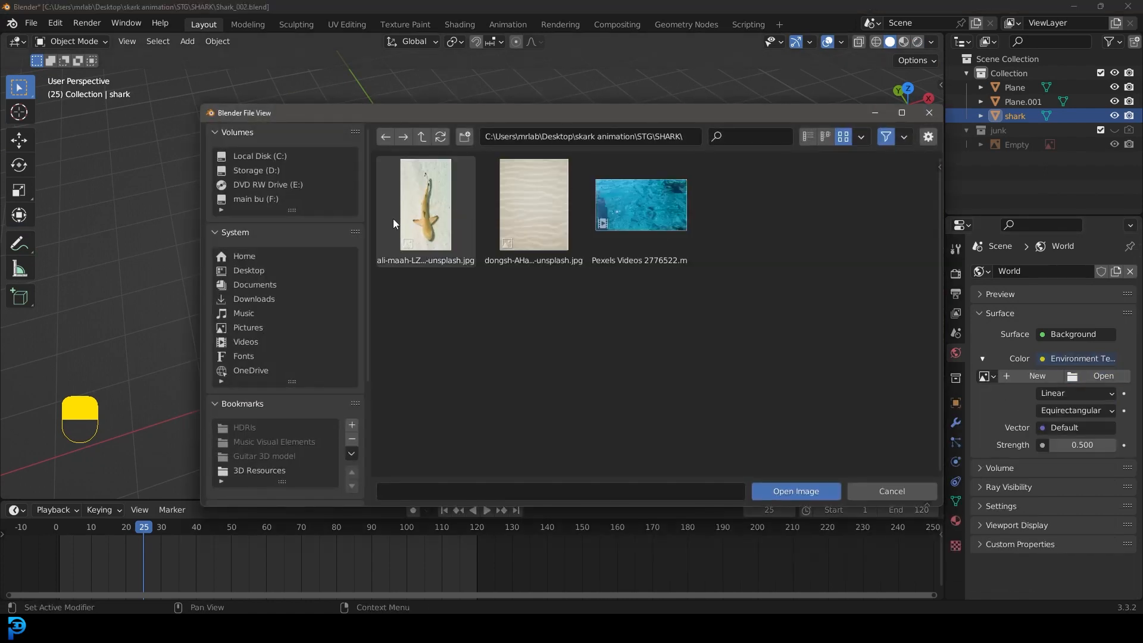
pyautogui.click(261, 470)
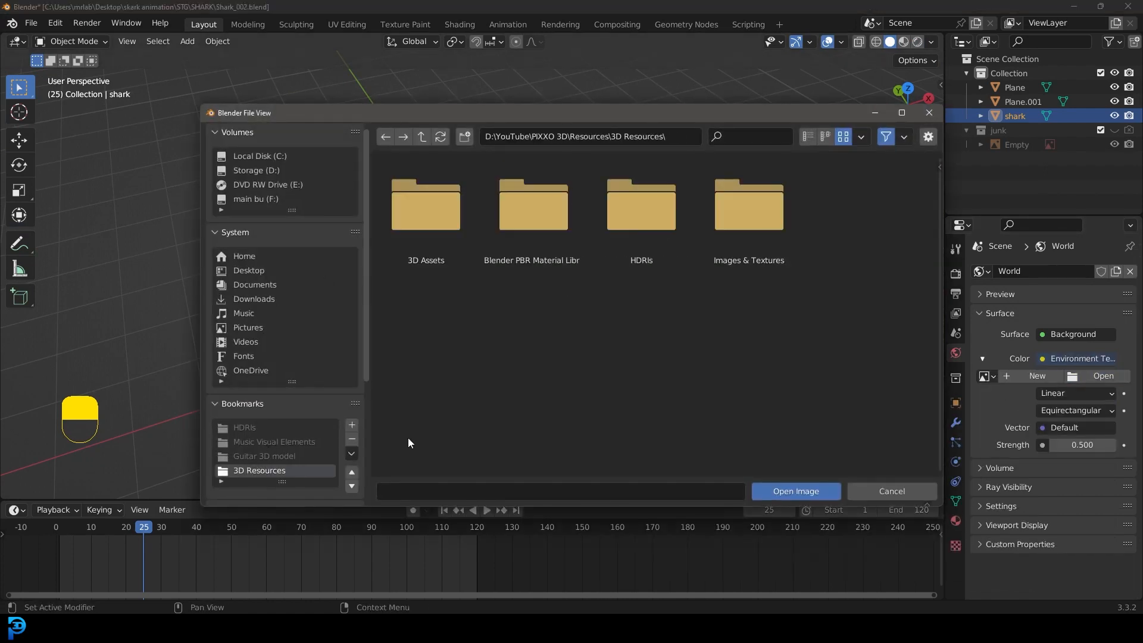
pyautogui.doubleClick(623, 195)
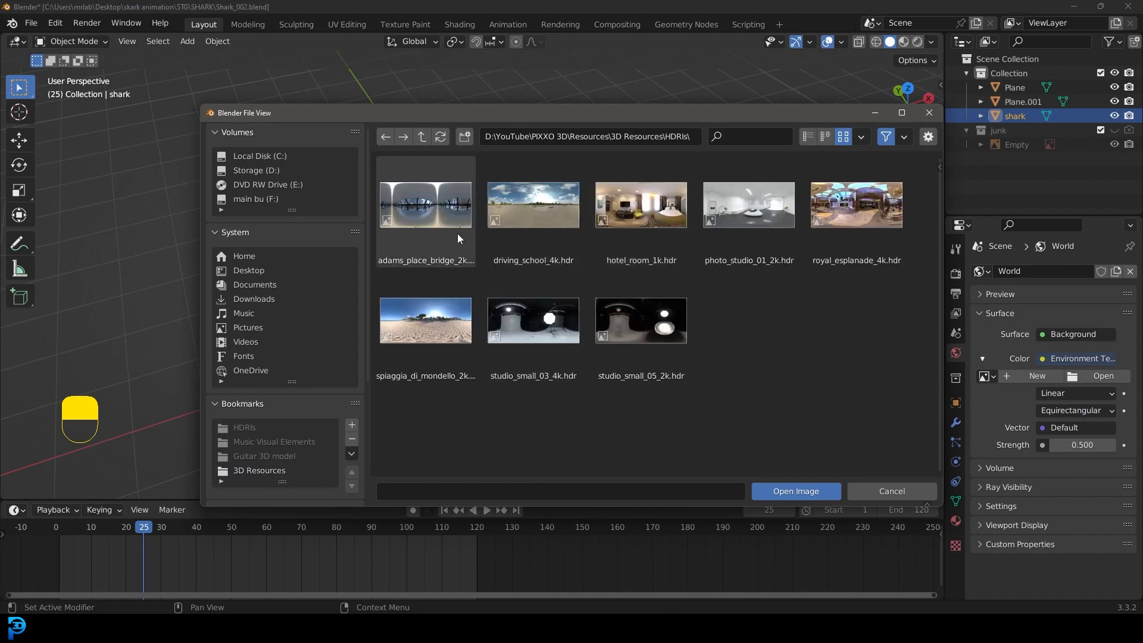
pyautogui.click(438, 302)
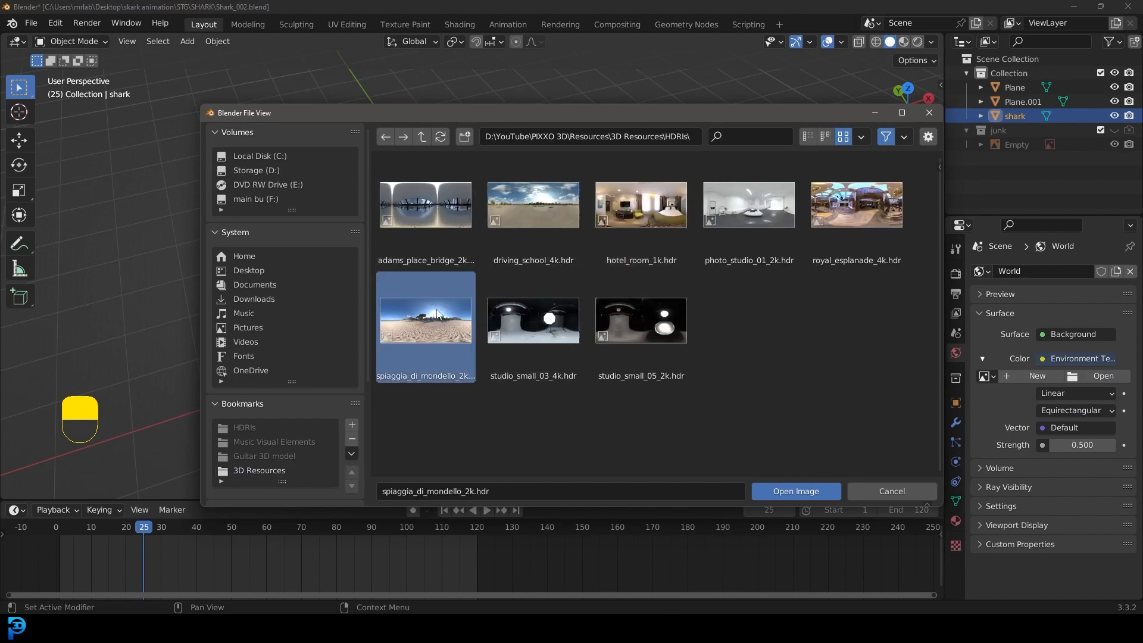
pyautogui.click(785, 491)
pyautogui.moveTo(666, 298); pyautogui.dragTo(672, 283, button='middle')
pyautogui.scroll(1, 672, 282)
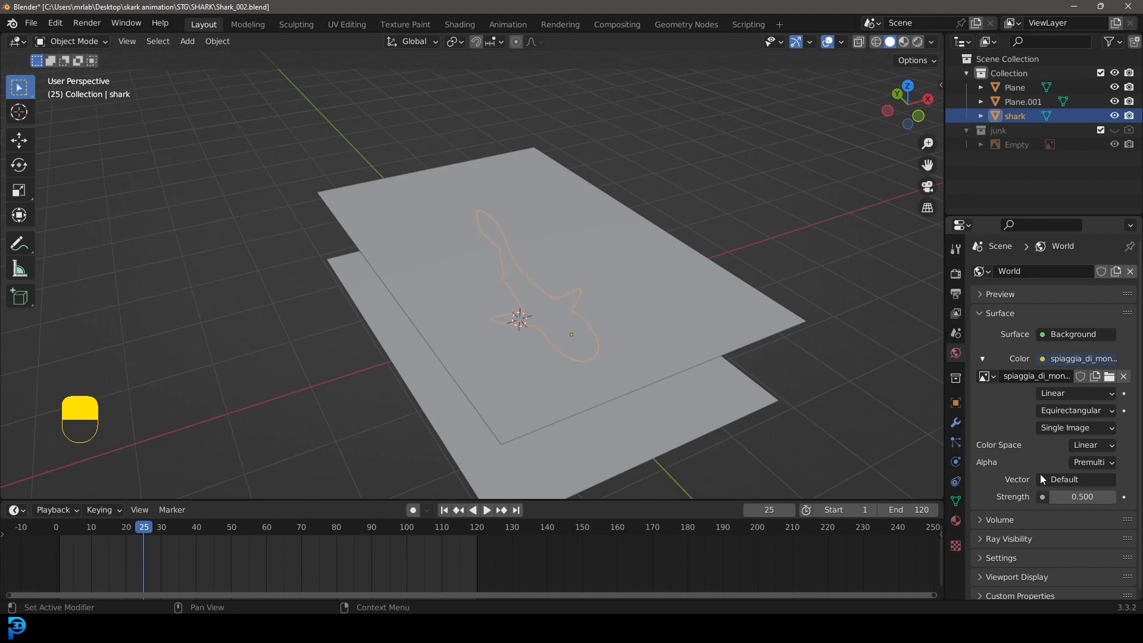
# - Add a Sun light to the scene
pyautogui.scroll(-4, 648, 321)
pyautogui.moveTo(648, 321); pyautogui.dragTo(587, 318, button='middle')
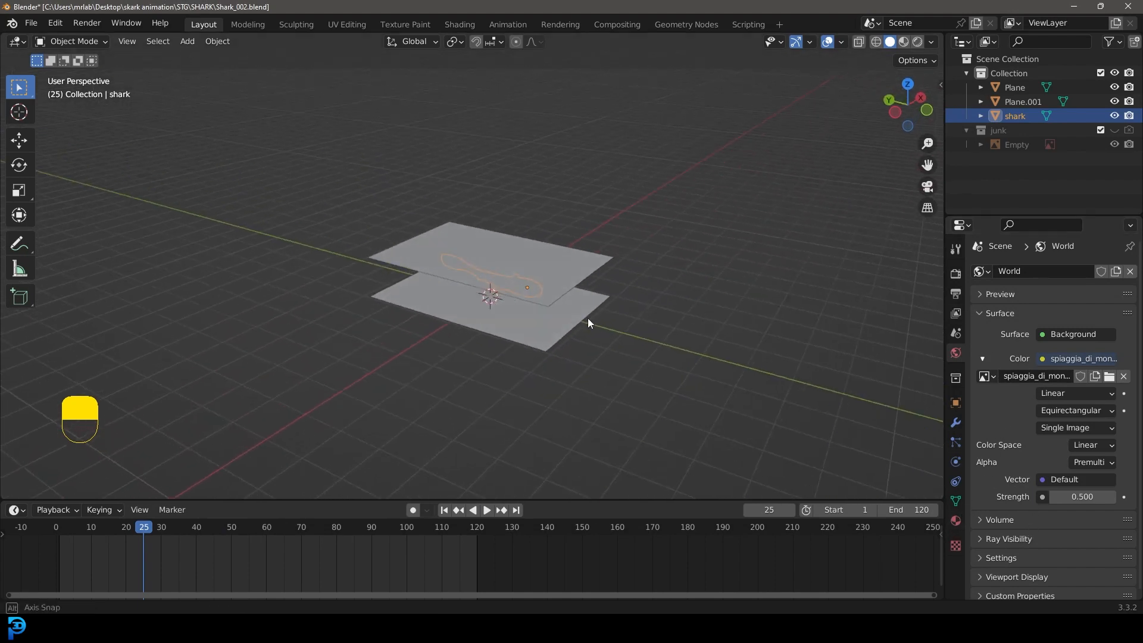
pyautogui.scroll(2, 584, 312)
pyautogui.hotkey('shift', 'a')
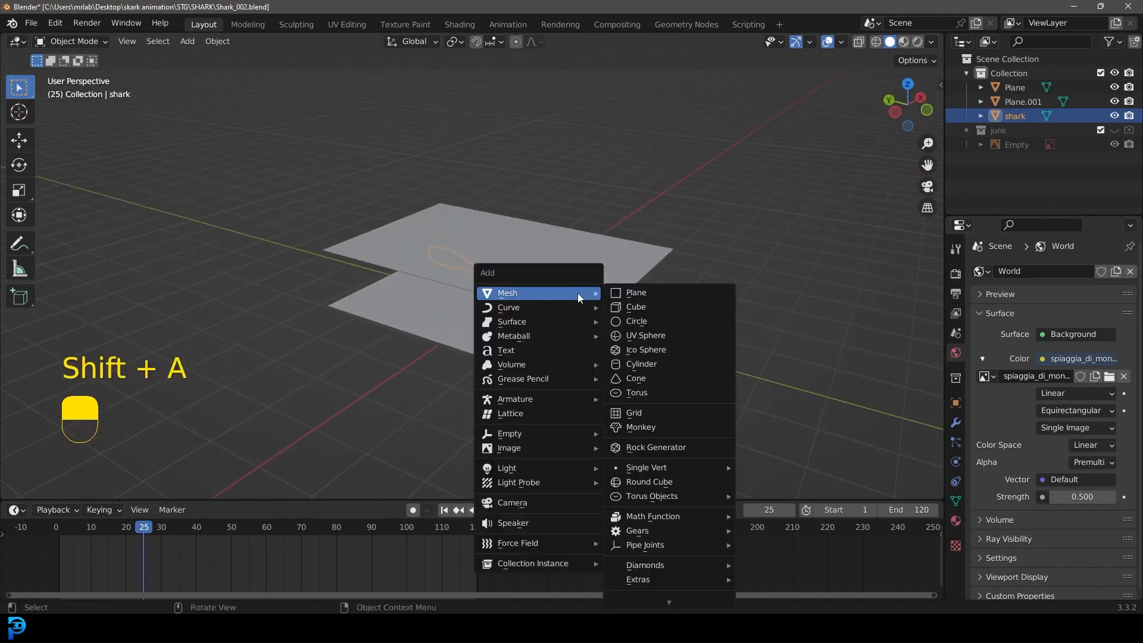
pyautogui.moveTo(546, 474)
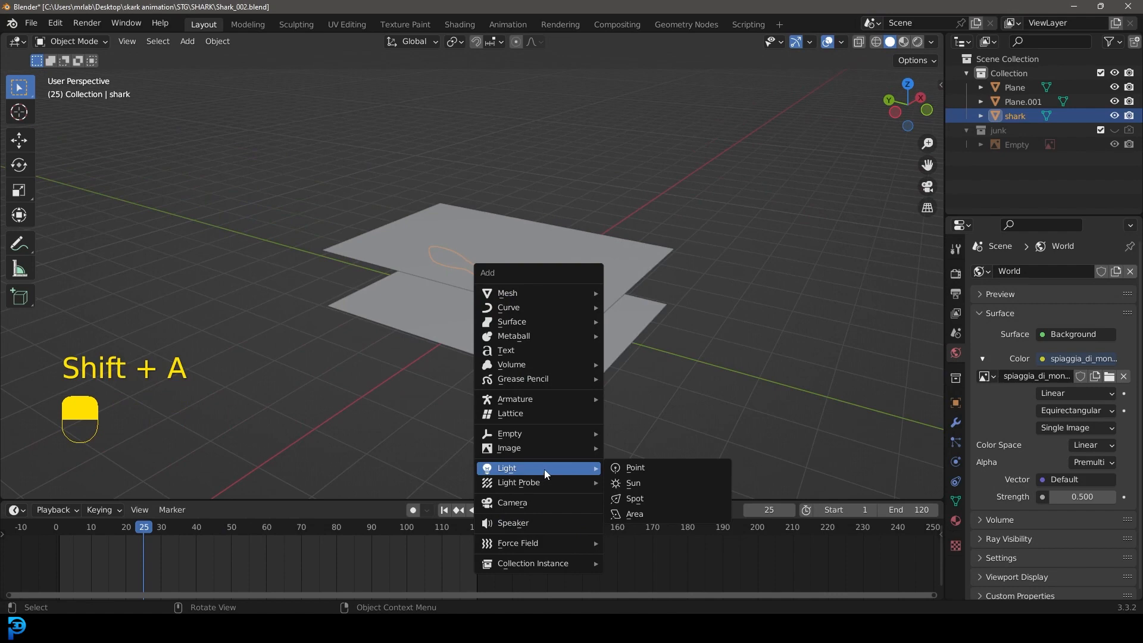
pyautogui.click(649, 480)
pyautogui.scroll(-1, 649, 385)
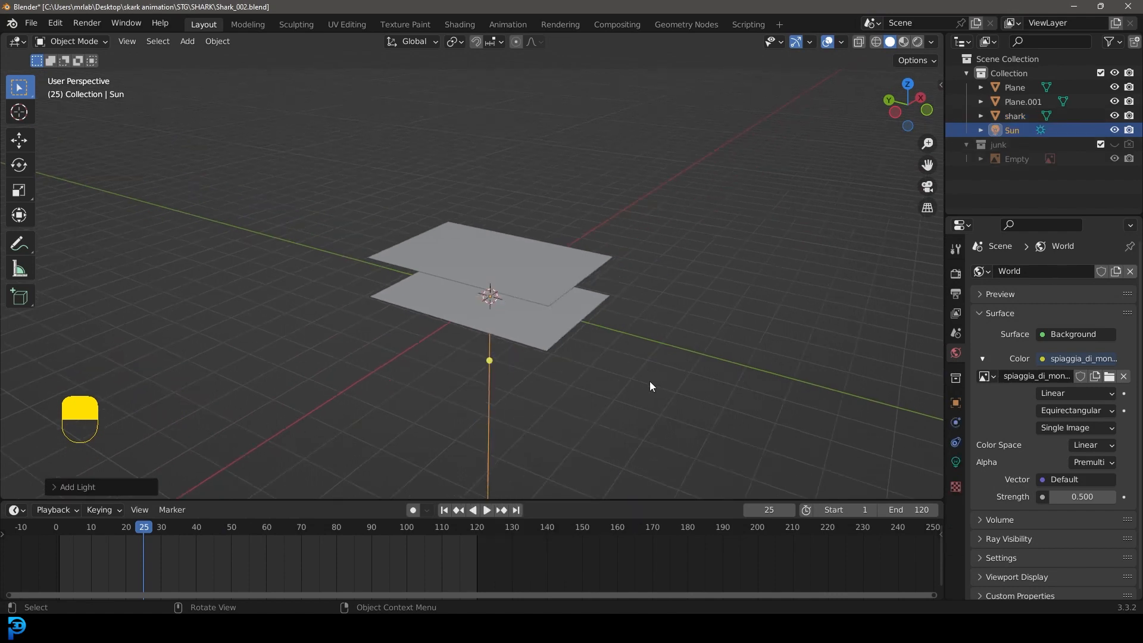
# - Raise the sun light along the Z axis to well above the two planes
pyautogui.press('g')
pyautogui.press('z')
pyautogui.click(657, 171)
pyautogui.scroll(-2, 653, 254)
pyautogui.moveTo(652, 254); pyautogui.dragTo(581, 247, button='middle')
# - Set the sun light's strength to 3
pyautogui.click(956, 464)
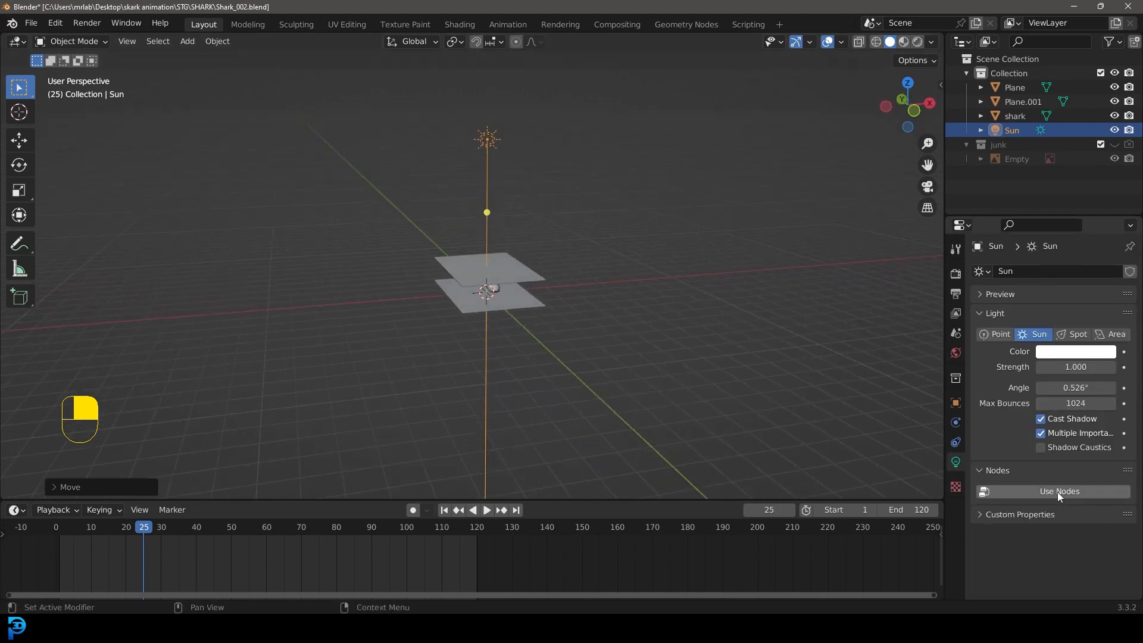
pyautogui.click(1089, 367)
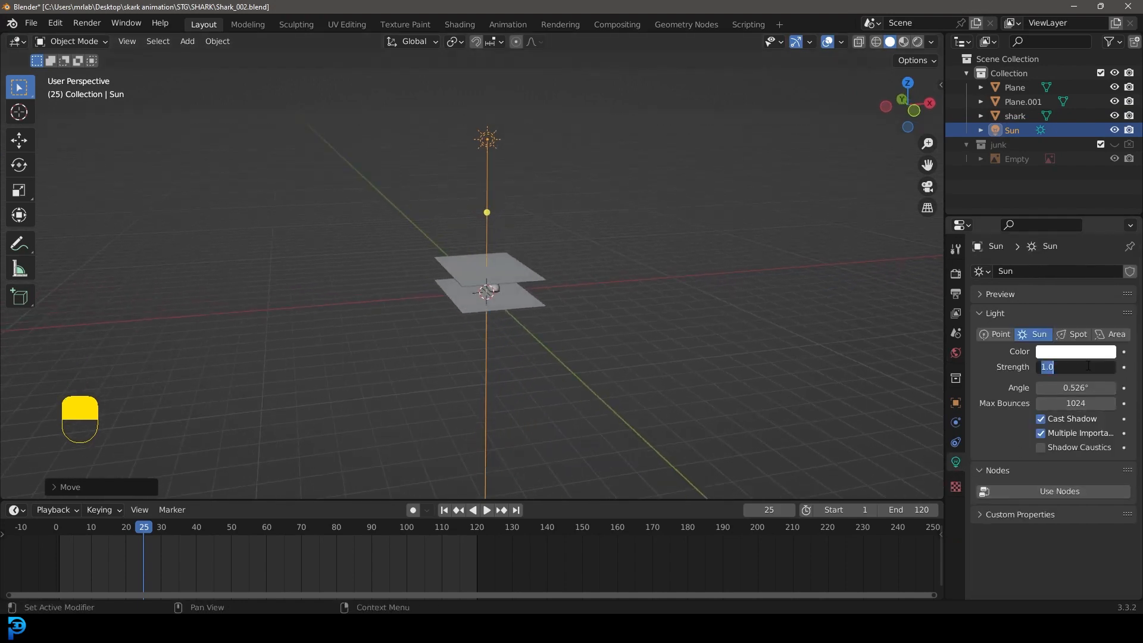
pyautogui.write('3')
pyautogui.press('Return')
# - Preview the sun-lit scene in Rendered shading, from above and from the side beneath the water plane
pyautogui.scroll(4, 459, 189)
pyautogui.moveTo(471, 195); pyautogui.dragTo(552, 243, button='middle')
pyautogui.press('z')
pyautogui.click(550, 166)
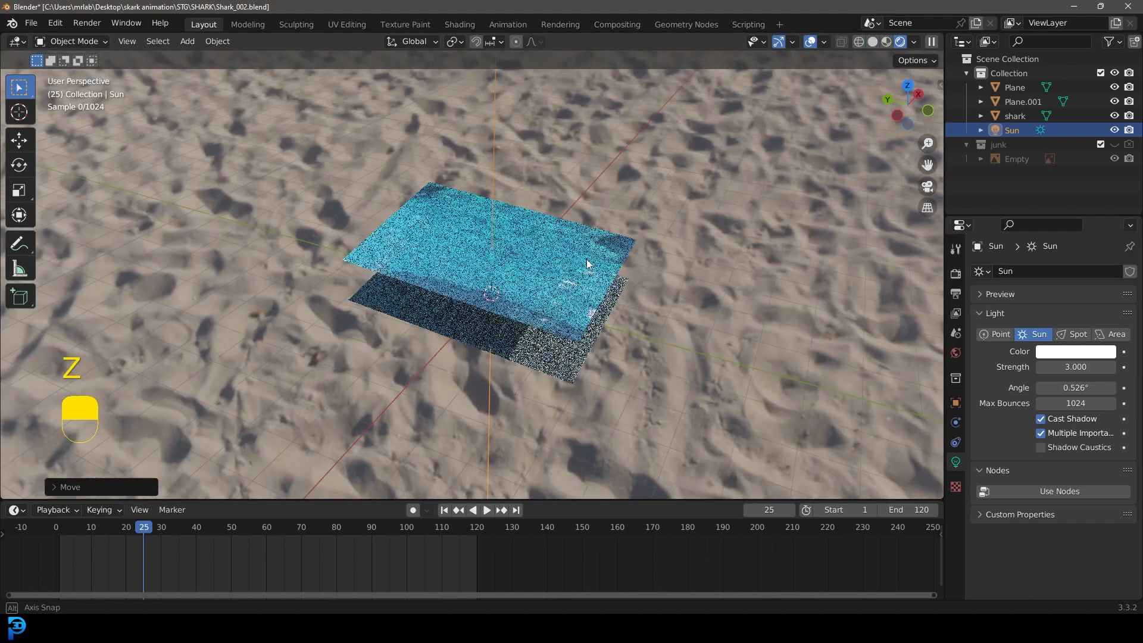
pyautogui.scroll(3, 587, 259)
pyautogui.moveTo(588, 286); pyautogui.dragTo(592, 276, button='middle')
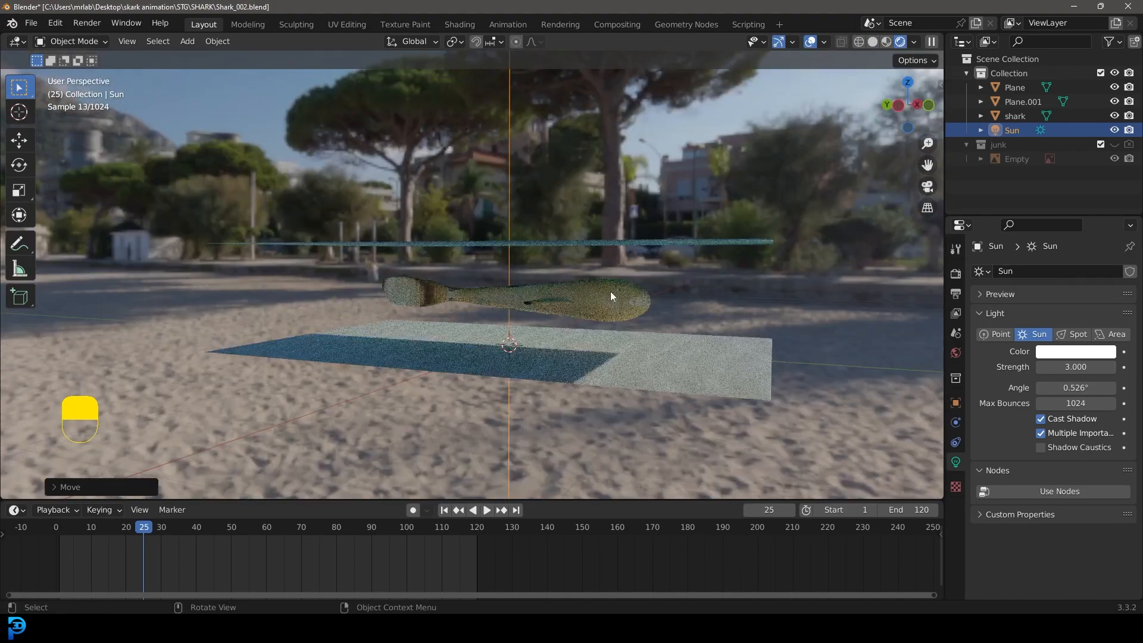
# - Return the viewport to Solid shading and select the upper water plane
pyautogui.press('z')
pyautogui.click(637, 210)
pyautogui.moveTo(637, 210); pyautogui.dragTo(652, 272, button='middle')
pyautogui.click(616, 203)
pyautogui.moveTo(616, 203); pyautogui.dragTo(552, 239, button='middle')
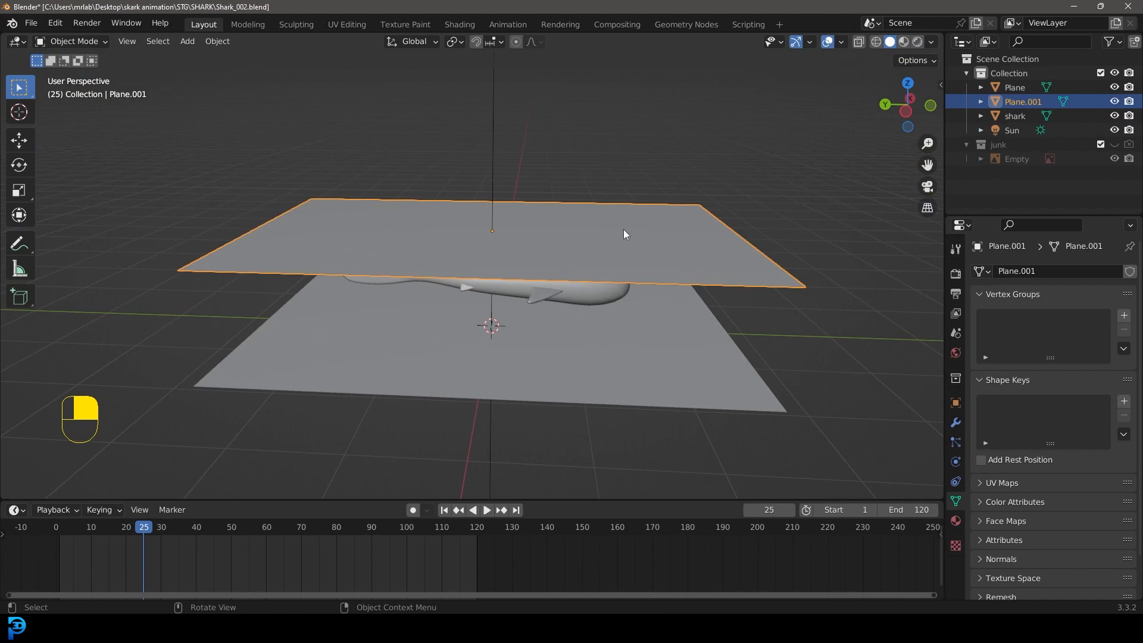
# - Switch to the Shading workspace, enlarge the node editor and show the water plane's material properties
pyautogui.click(459, 24)
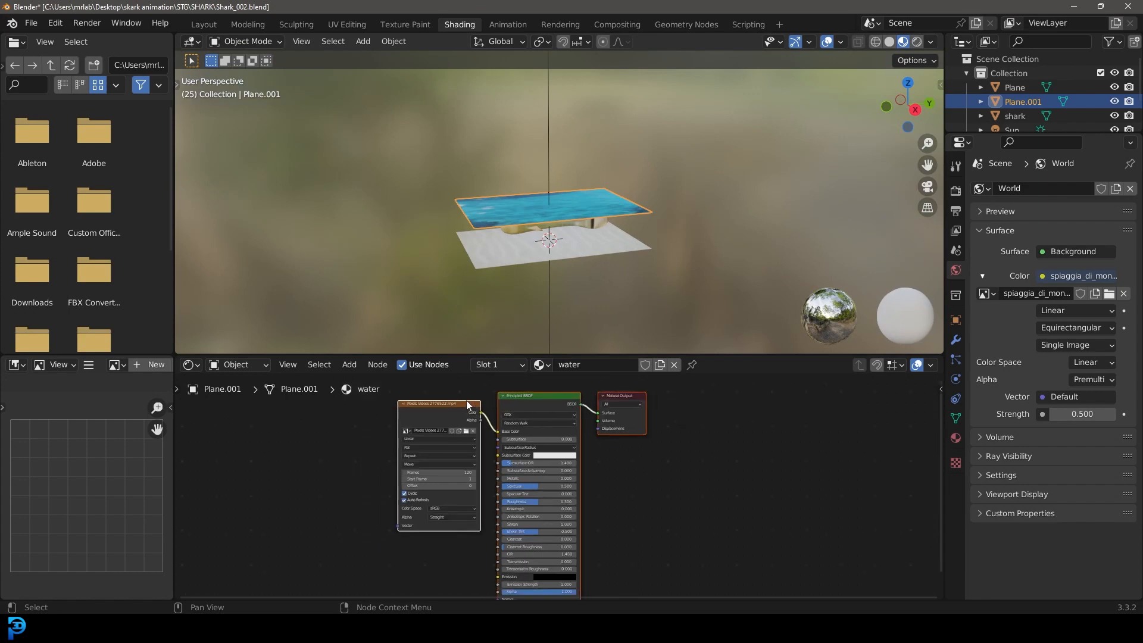
pyautogui.moveTo(458, 356); pyautogui.dragTo(555, 226)
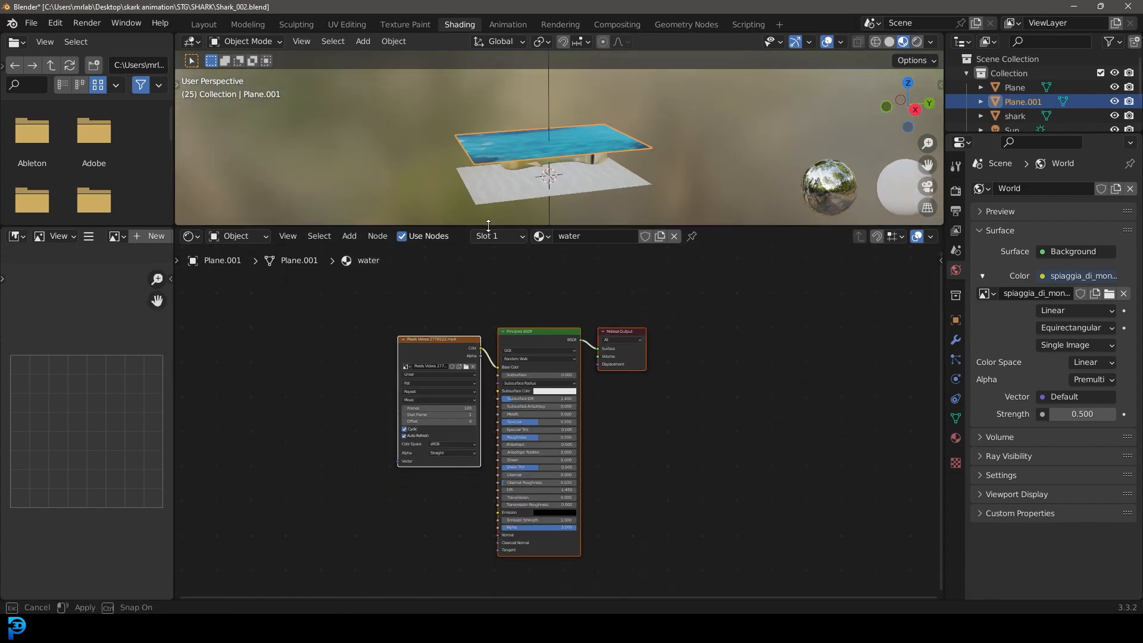
pyautogui.scroll(3, 555, 221)
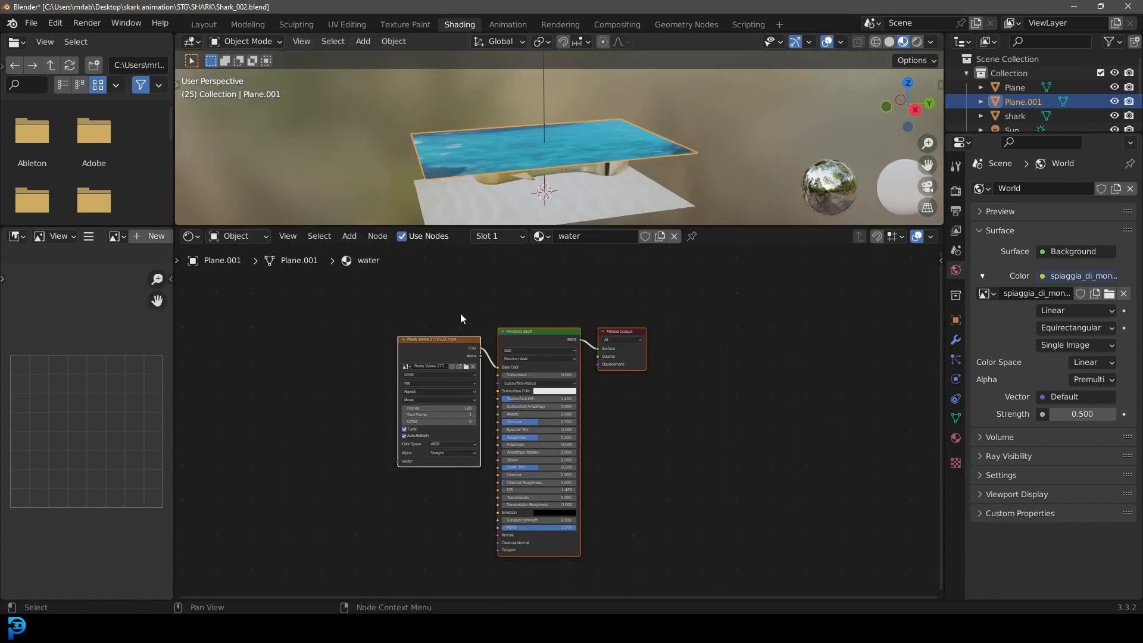
pyautogui.scroll(4, 460, 317)
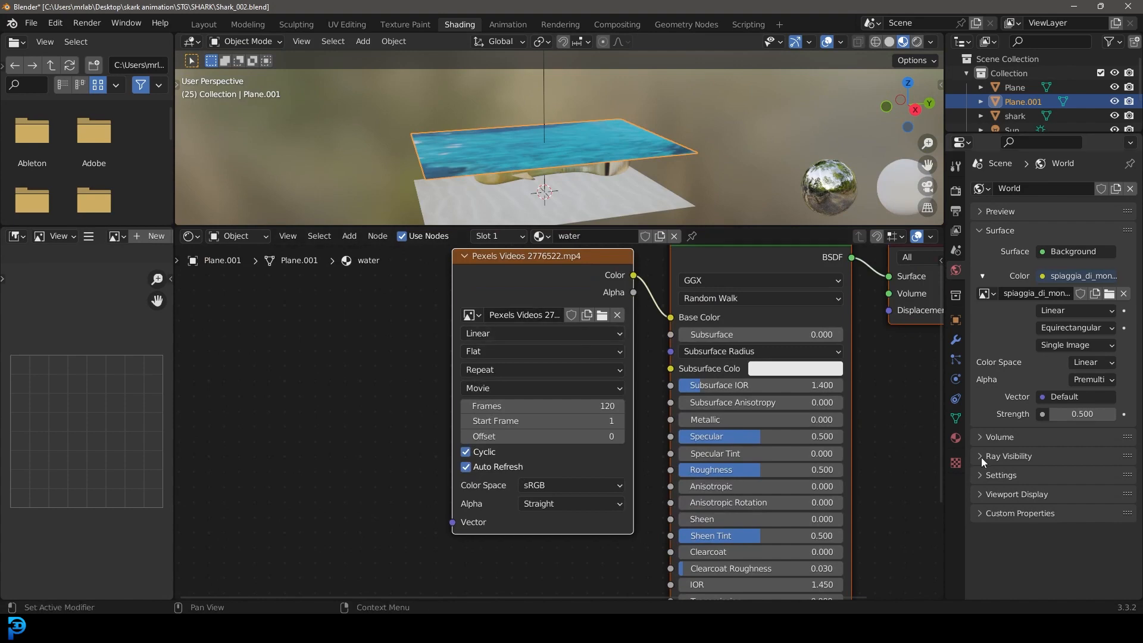
pyautogui.click(955, 439)
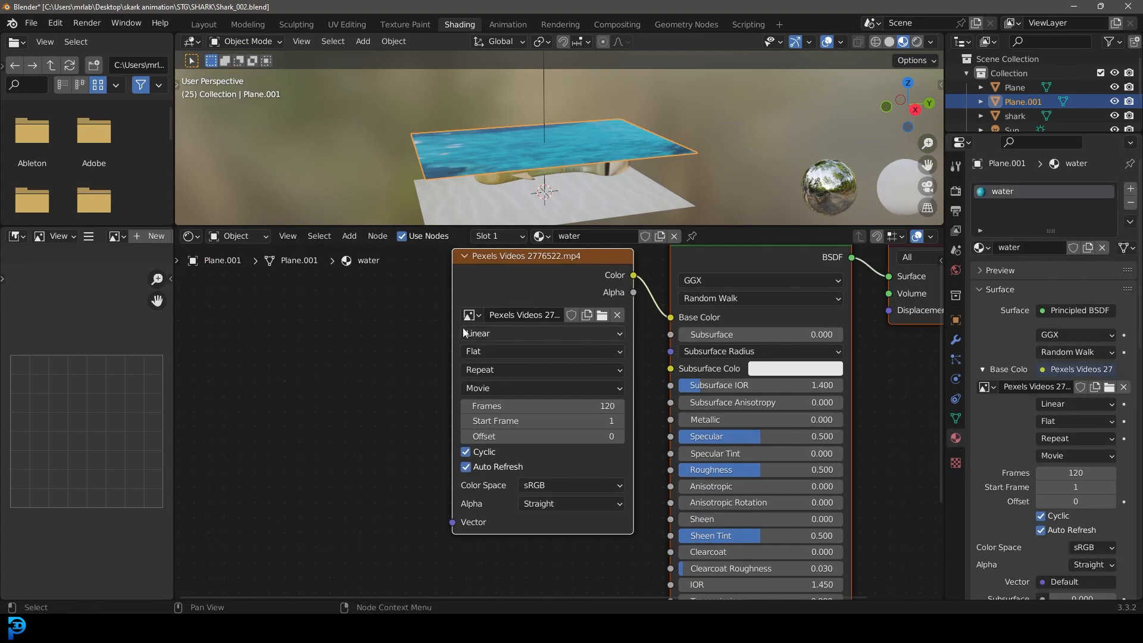
pyautogui.scroll(-3, 500, 270)
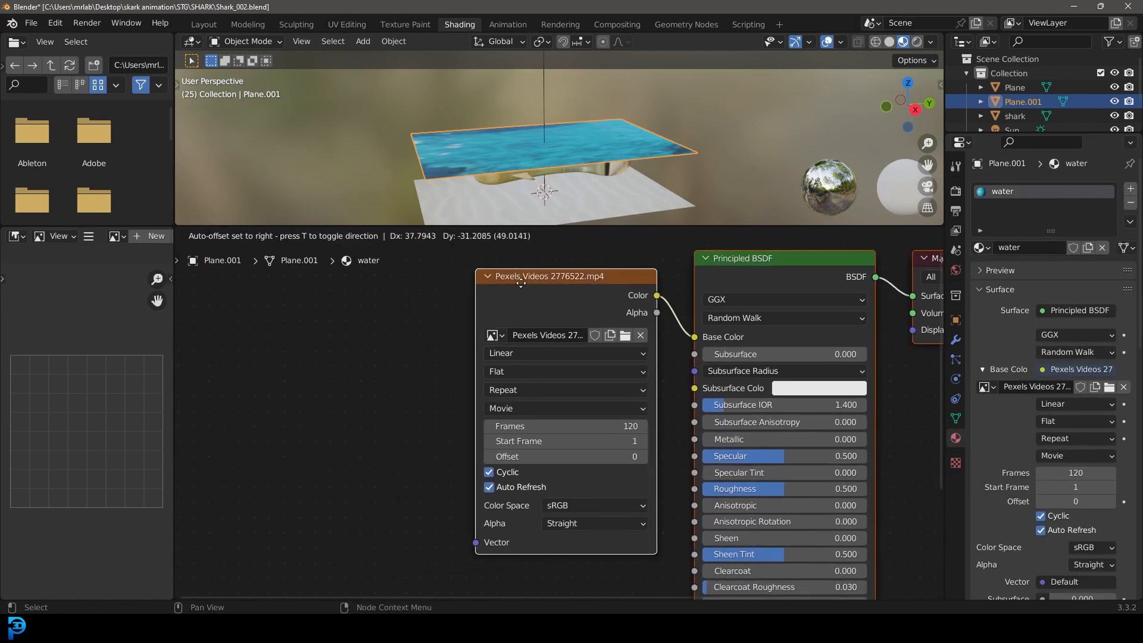
# - Move the water video texture node away from the Principled BSDF and insert a ColorRamp node on their Base Color link
pyautogui.moveTo(557, 336); pyautogui.dragTo(318, 301)
pyautogui.moveTo(460, 327); pyautogui.dragTo(510, 324, button='middle')
pyautogui.hotkey('shift', 'a')
pyautogui.write('colo')
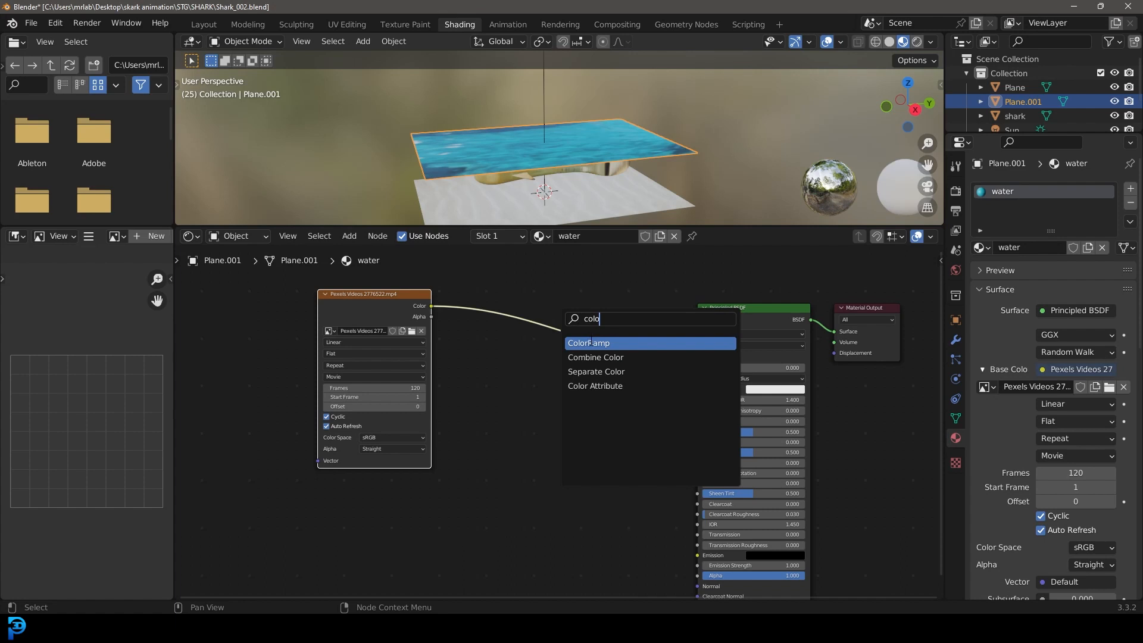
pyautogui.click(591, 343)
pyautogui.click(569, 357)
pyautogui.scroll(-1, 569, 358)
pyautogui.moveTo(669, 380); pyautogui.dragTo(633, 338, button='middle')
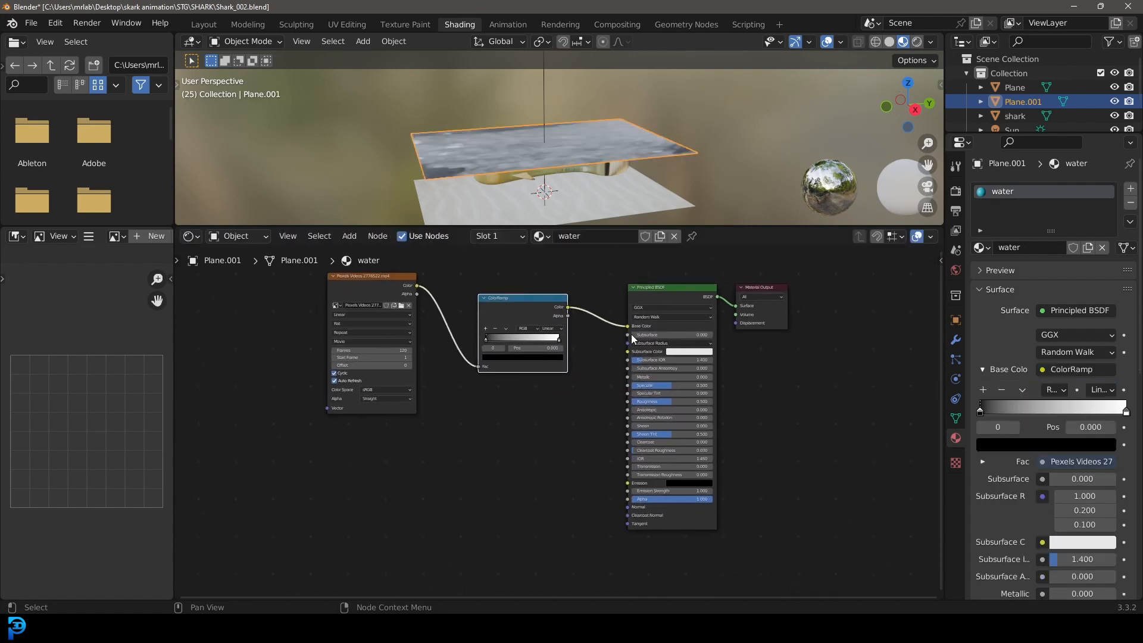
# - Reroute the ColorRamp's Color output from Base Color to the Principled BSDF's Normal input and insert a Bump node on that link
pyautogui.moveTo(630, 328); pyautogui.dragTo(636, 506)
pyautogui.moveTo(521, 312); pyautogui.dragTo(489, 405)
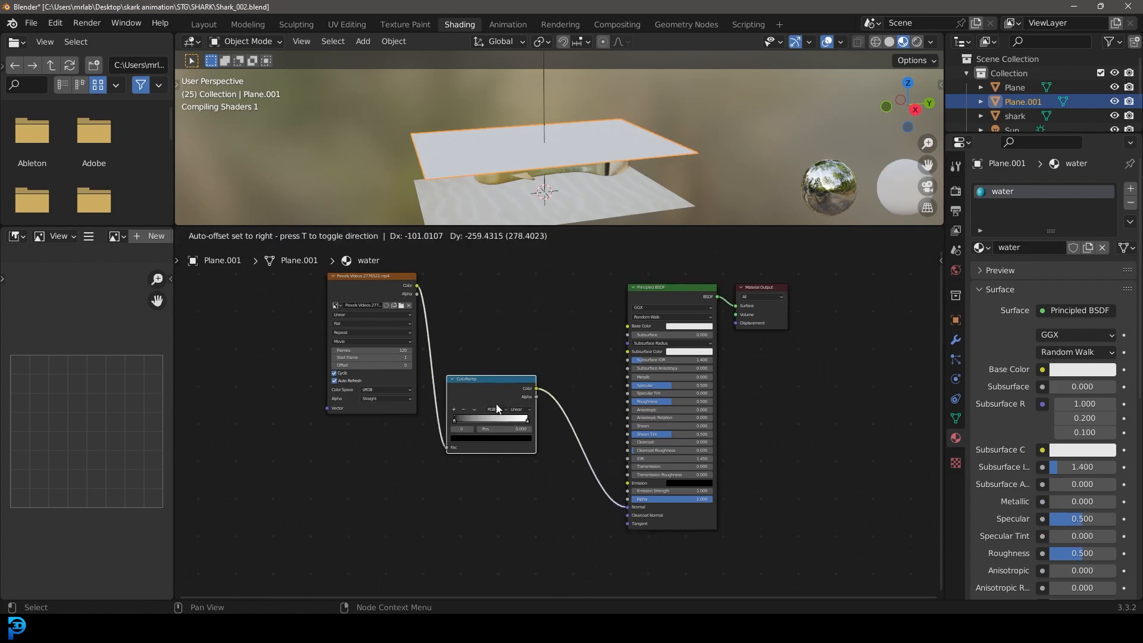
pyautogui.scroll(2, 561, 388)
pyautogui.hotkey('shift', 'a')
pyautogui.click(563, 378)
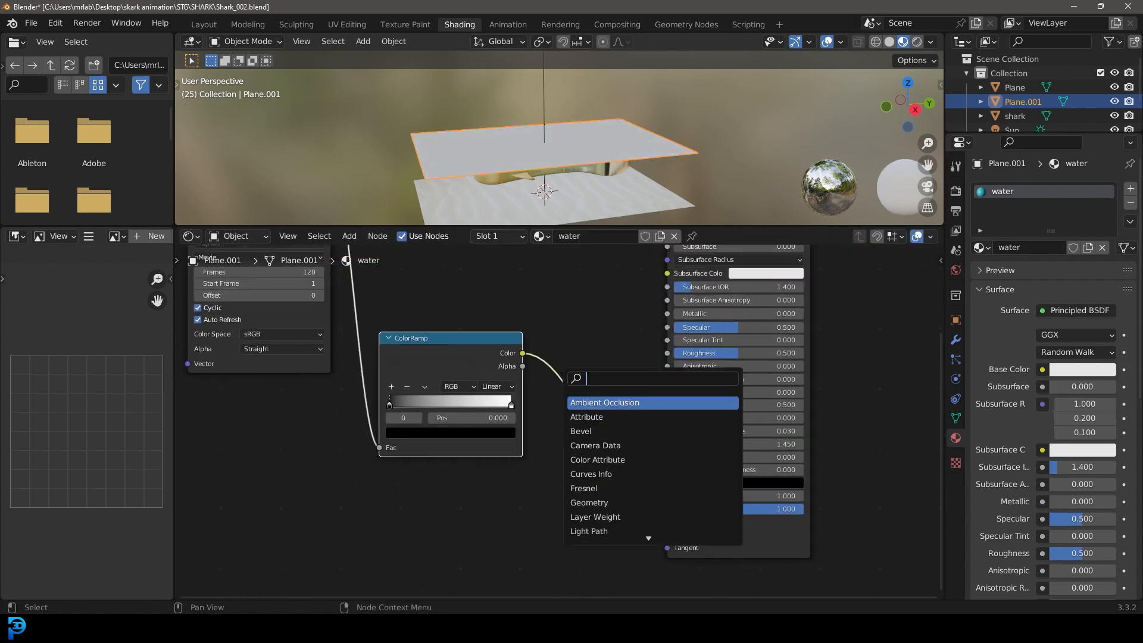
pyautogui.write('bump')
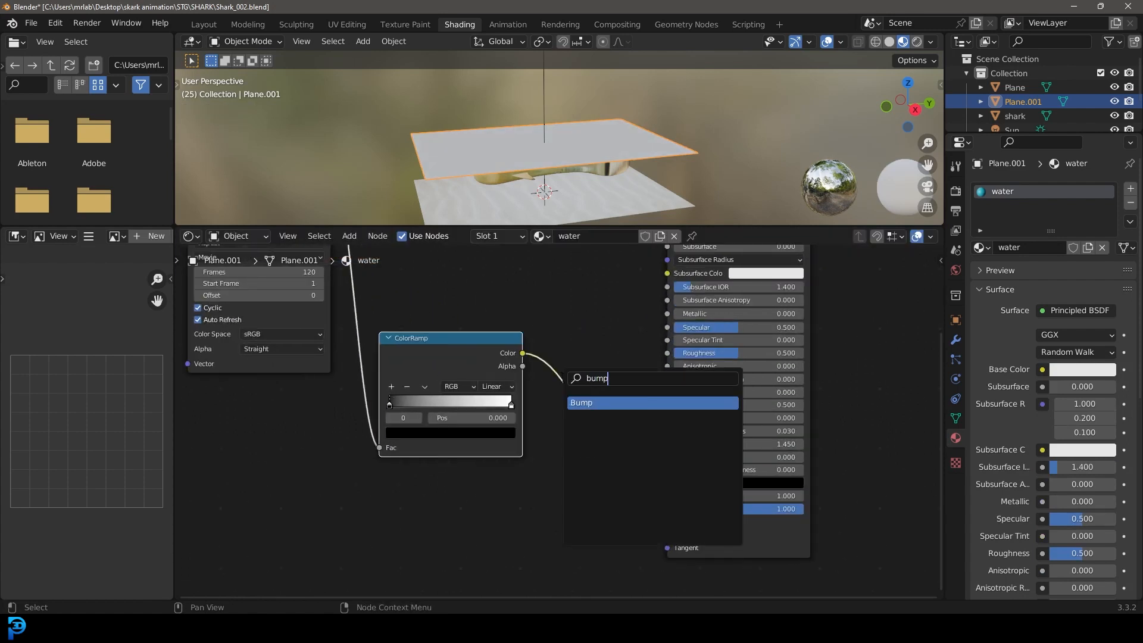
pyautogui.click(584, 403)
pyautogui.click(582, 431)
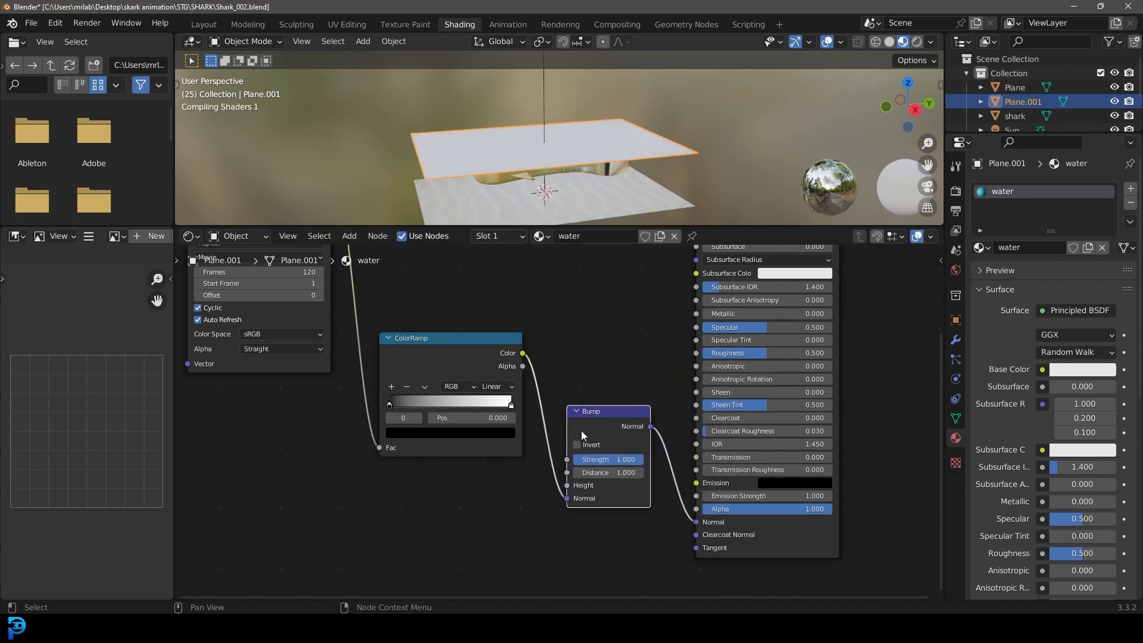
# - Move the ColorRamp link from the Bump node's Normal input to its Height input and reposition the Bump node slightly lower
pyautogui.moveTo(570, 498); pyautogui.dragTo(522, 537)
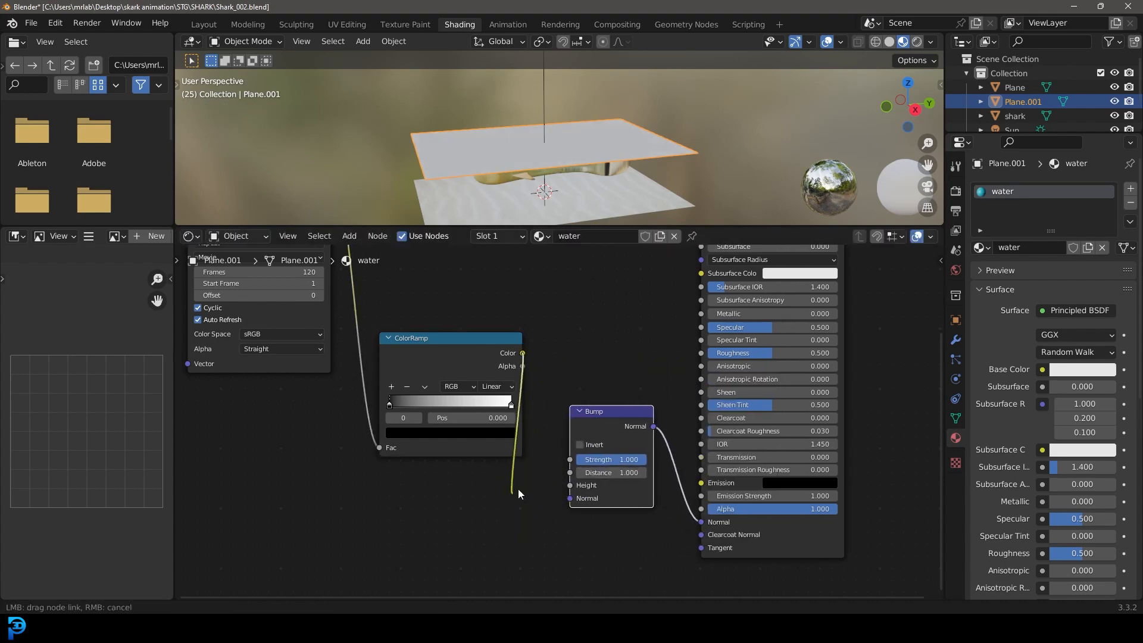
pyautogui.moveTo(552, 487); pyautogui.dragTo(570, 486)
pyautogui.scroll(2, 576, 485)
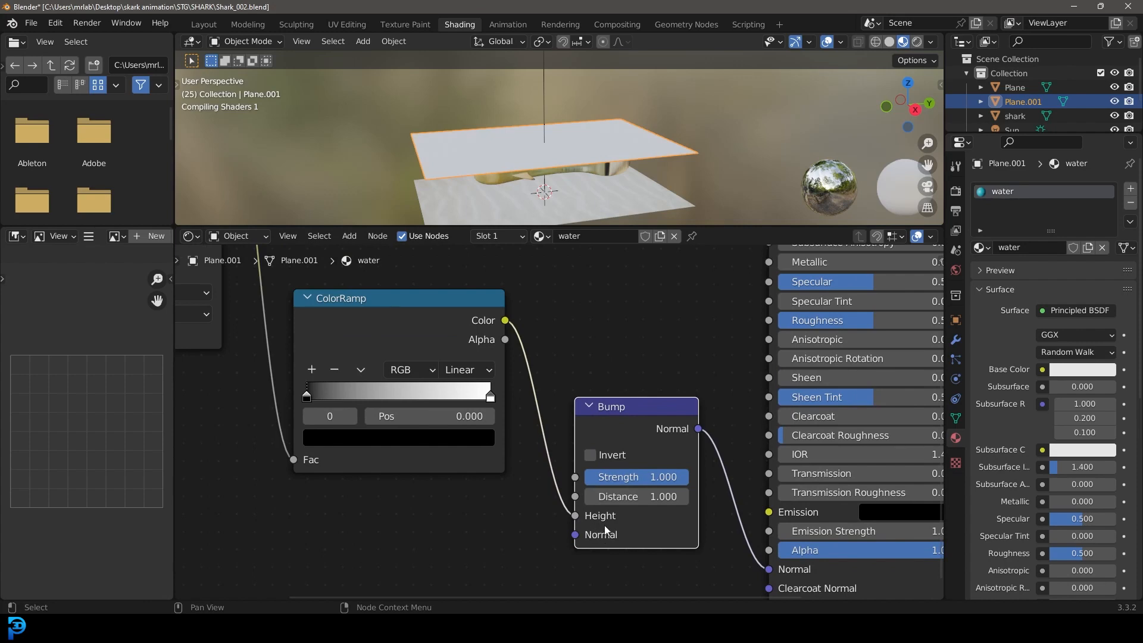
pyautogui.scroll(-1, 605, 525)
pyautogui.scroll(-2, 671, 502)
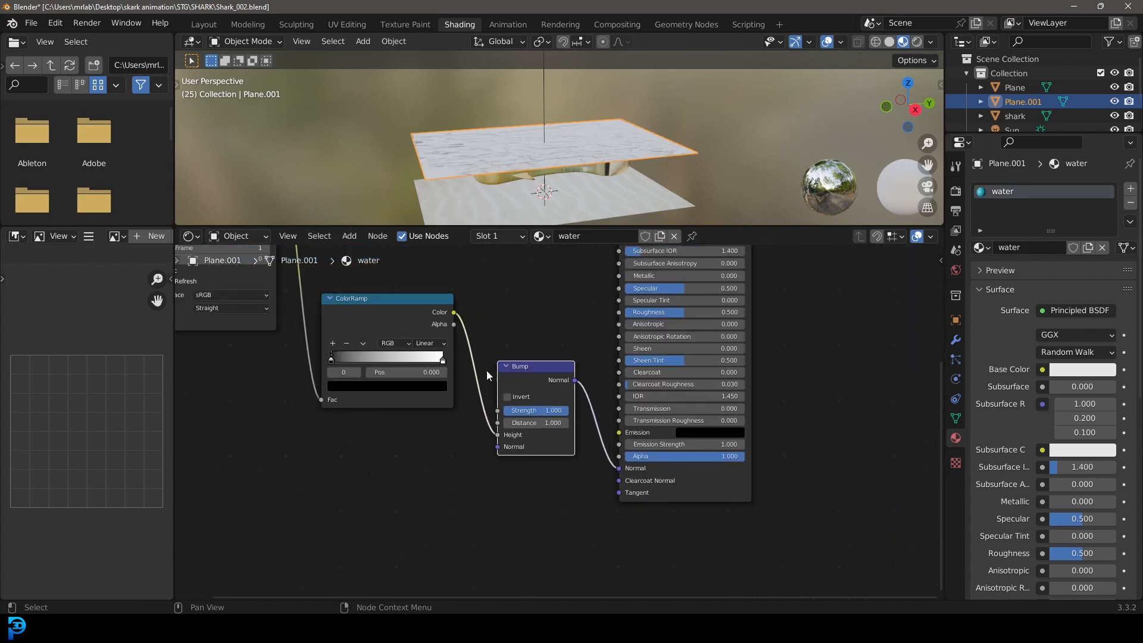
pyautogui.scroll(-2, 487, 371)
pyautogui.moveTo(487, 370); pyautogui.dragTo(610, 442, button='middle')
pyautogui.scroll(1, 380, 260)
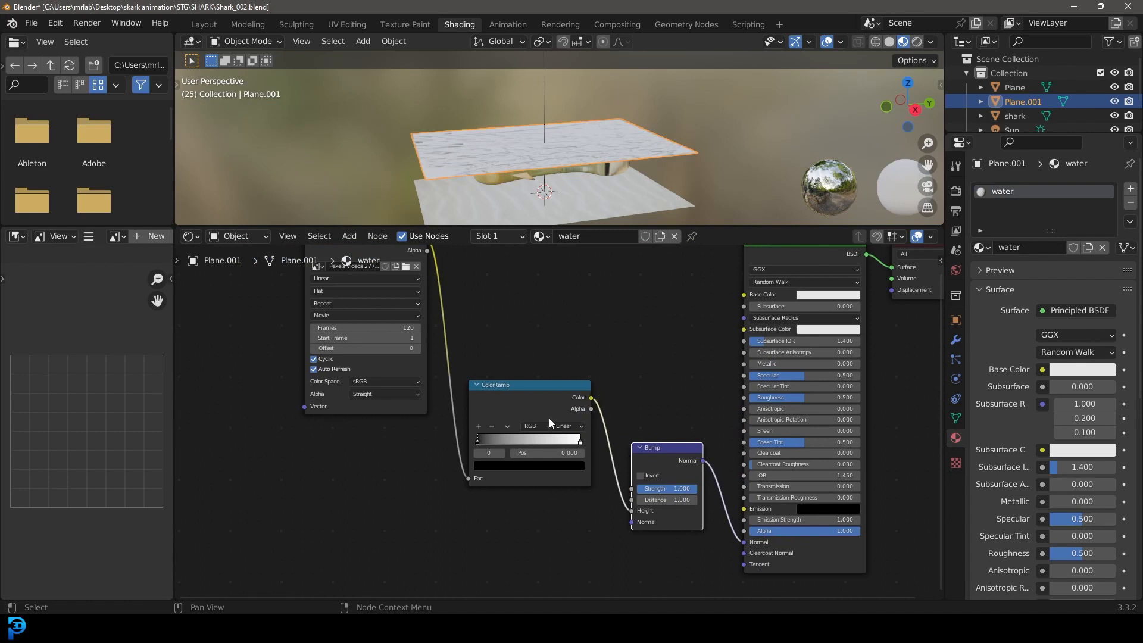
pyautogui.moveTo(663, 459); pyautogui.dragTo(660, 470)
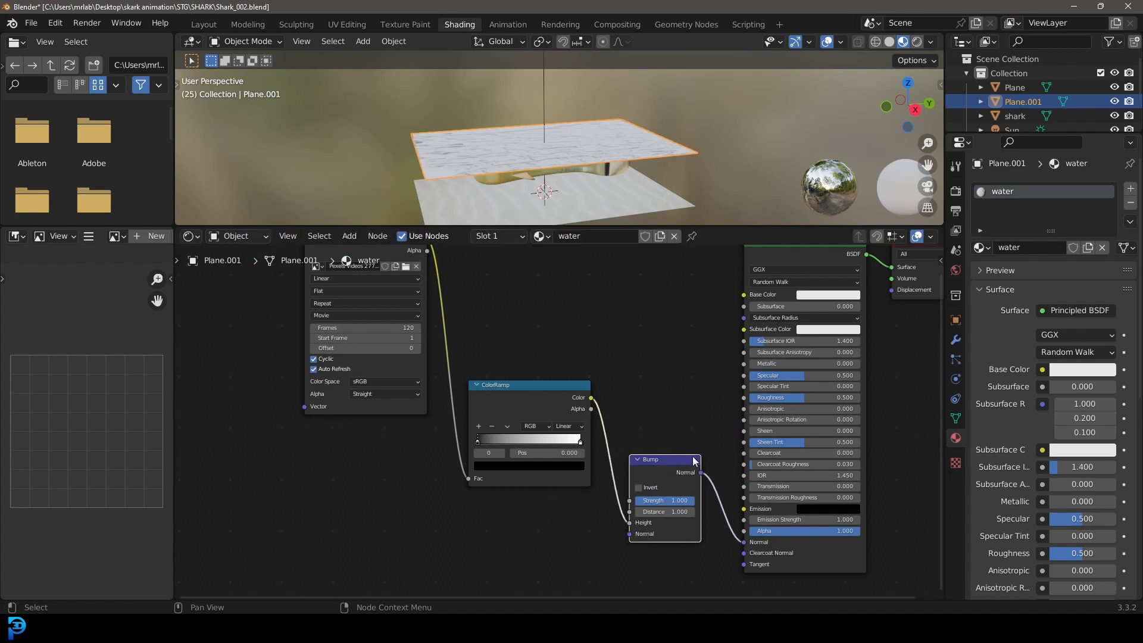
# - Lower the water material's Roughness to 0.019
pyautogui.moveTo(750, 264); pyautogui.dragTo(641, 341, button='middle')
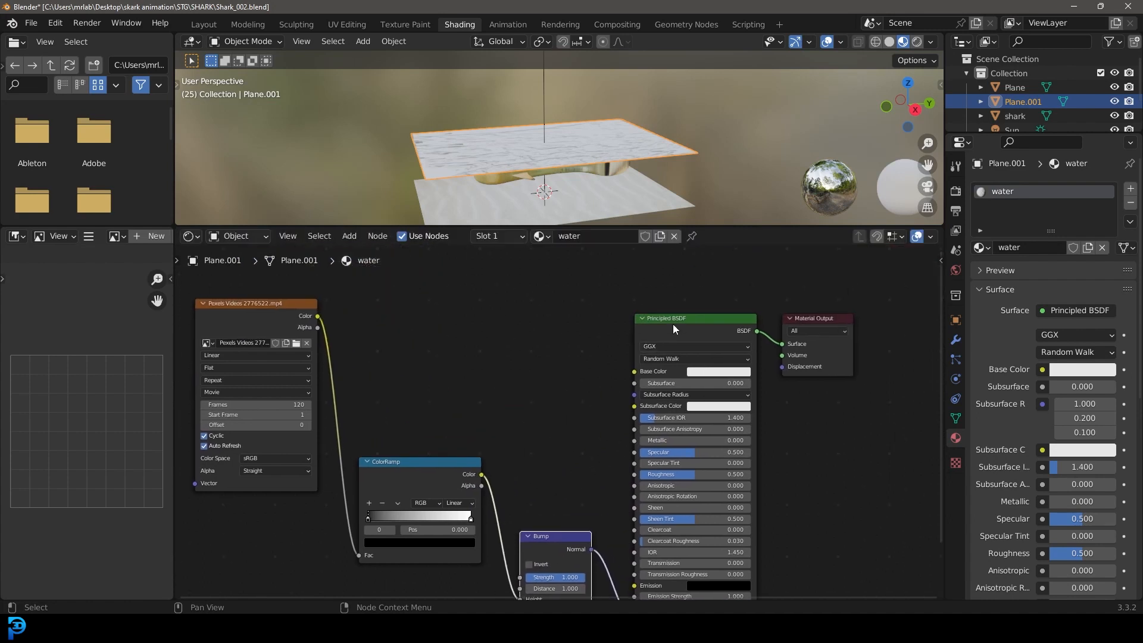
pyautogui.scroll(-2, 617, 341)
pyautogui.scroll(5, 662, 466)
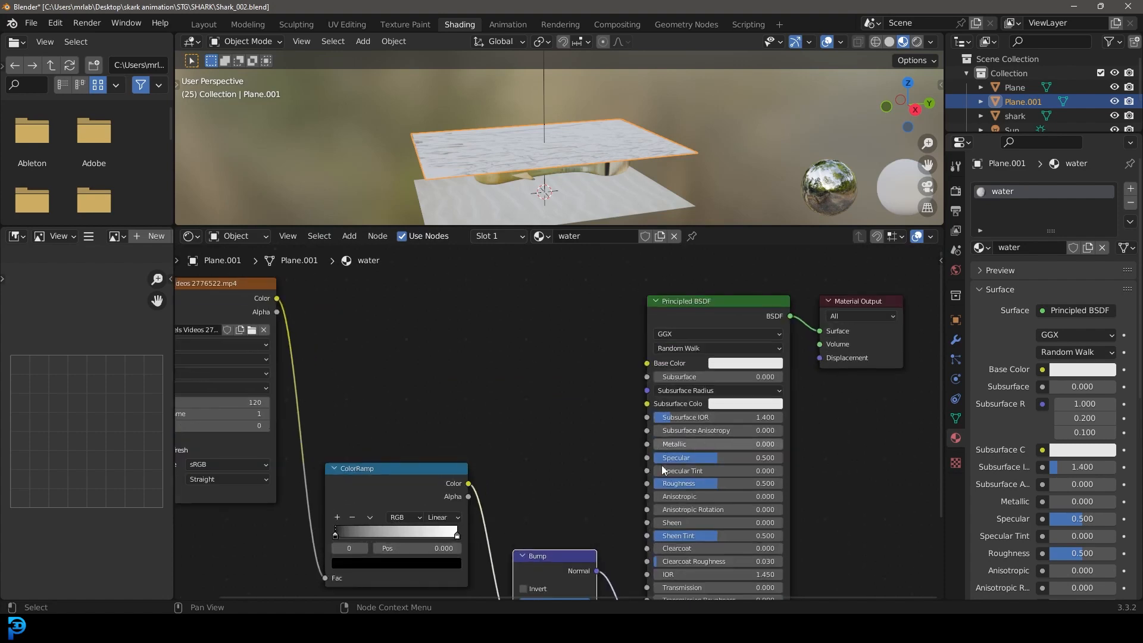
pyautogui.moveTo(715, 530); pyautogui.dragTo(663, 461, button='middle')
pyautogui.scroll(1, 664, 461)
pyautogui.moveTo(669, 398); pyautogui.dragTo(614, 398)
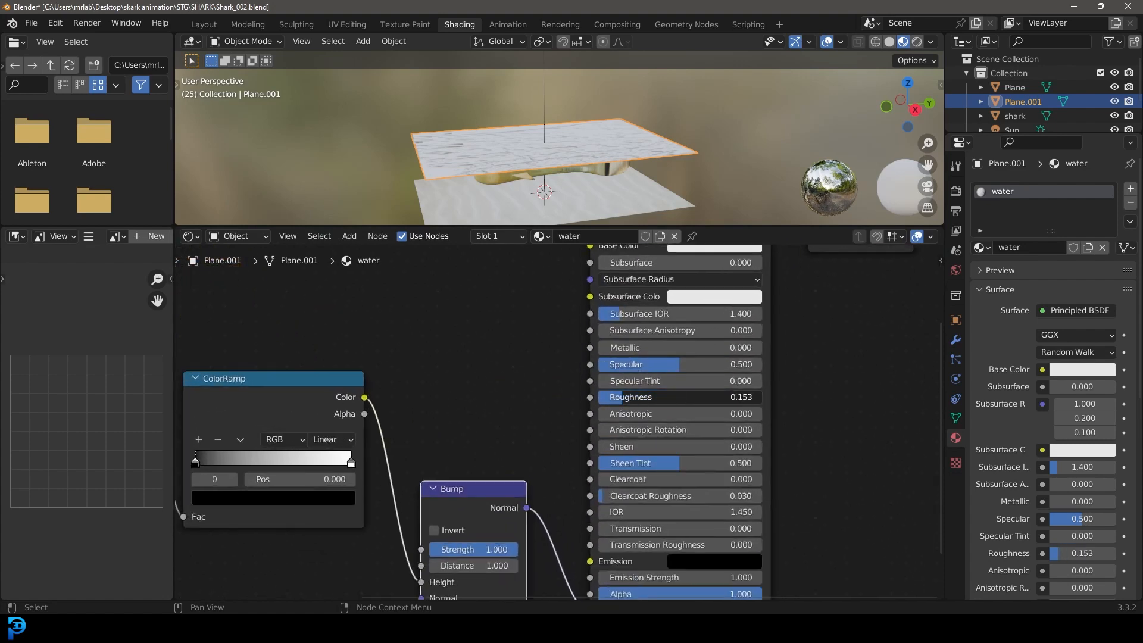
# - Set the water material's Transmission to 1 and its IOR to 1.33
pyautogui.scroll(1, 765, 488)
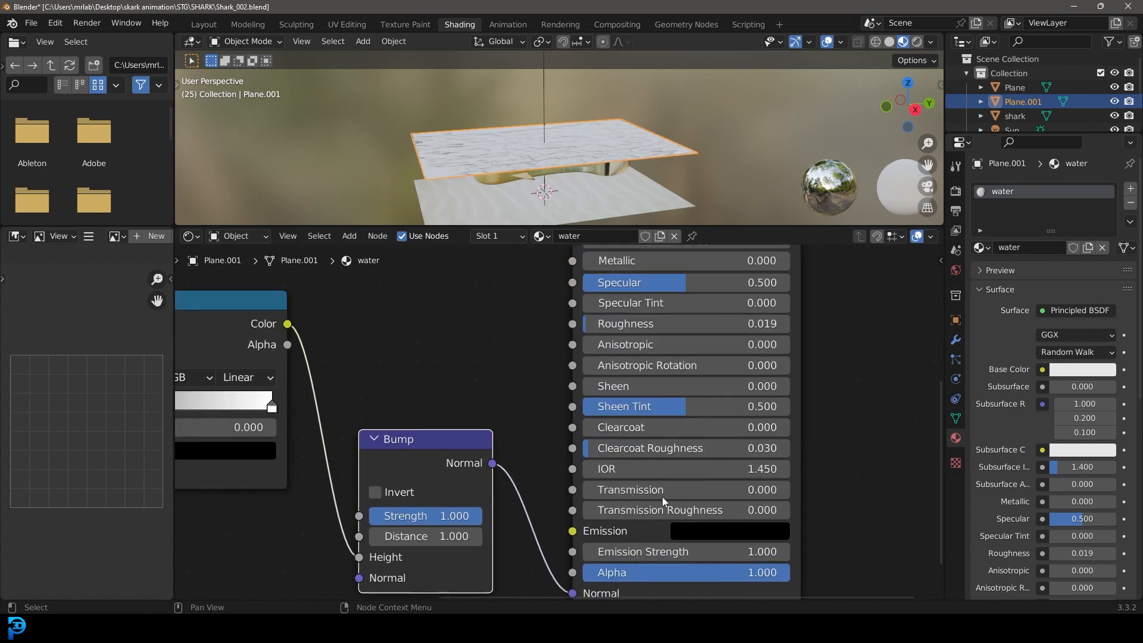
pyautogui.moveTo(601, 489); pyautogui.dragTo(793, 489)
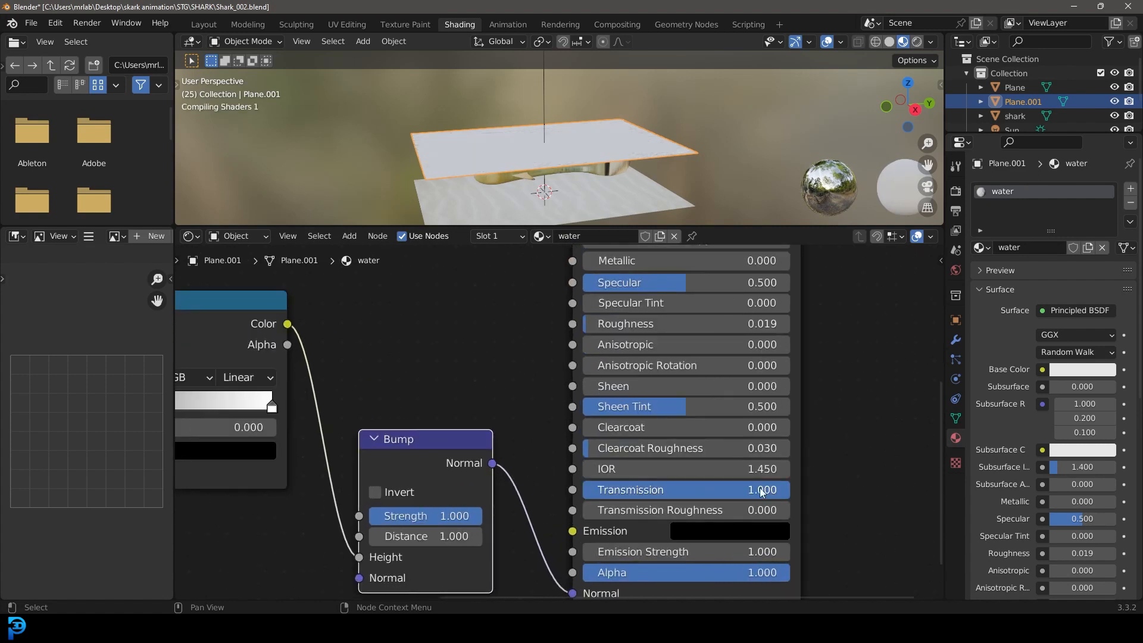
pyautogui.click(711, 469)
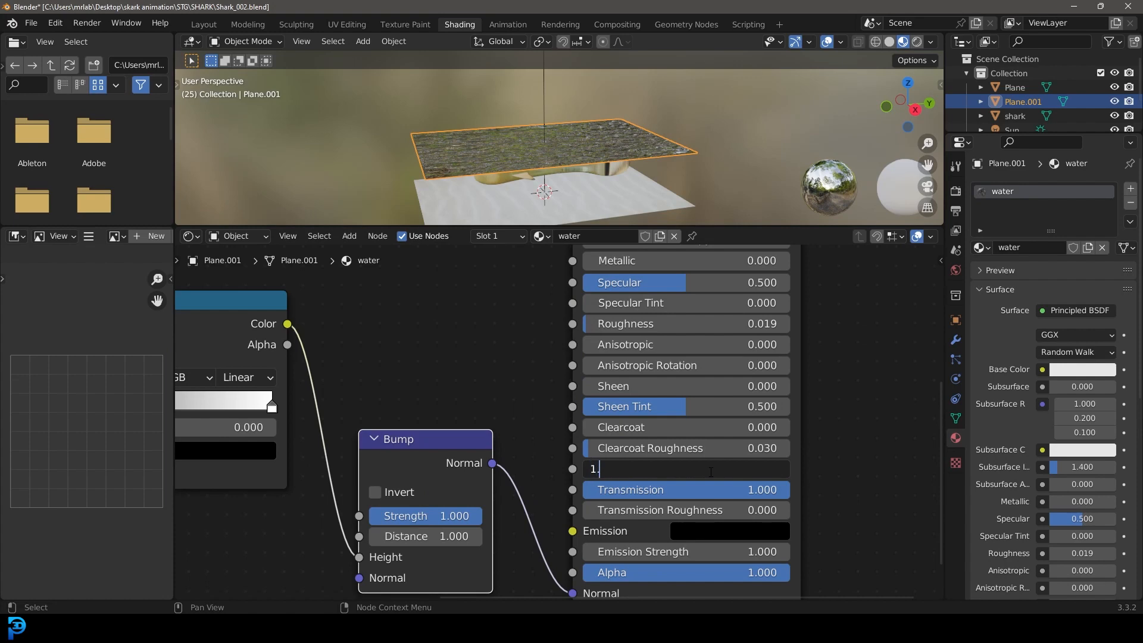
pyautogui.press('Return')
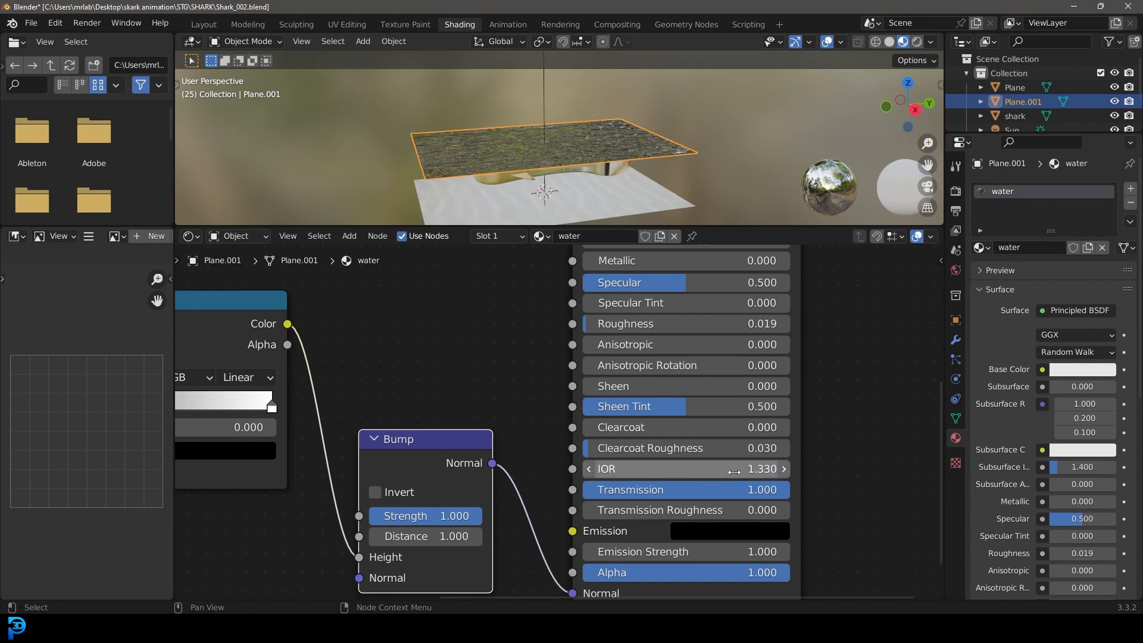
# - Preview the water plane from the top view in Rendered shading
pyautogui.moveTo(519, 115); pyautogui.dragTo(556, 166, button='middle')
pyautogui.press('KP_7')
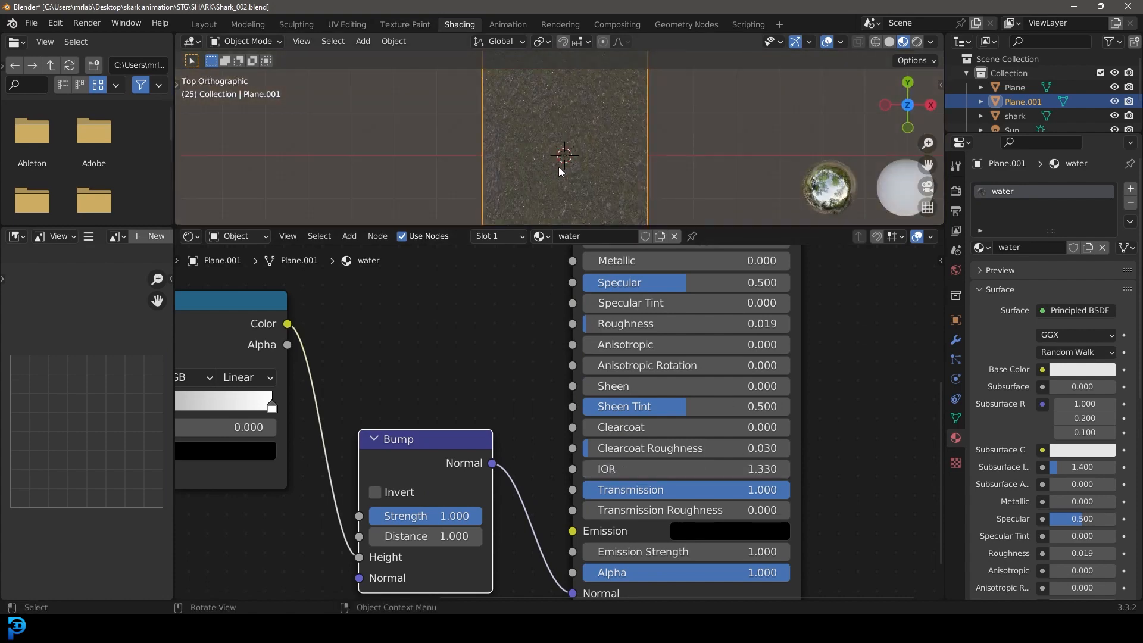
pyautogui.press('z')
pyautogui.click(601, 94)
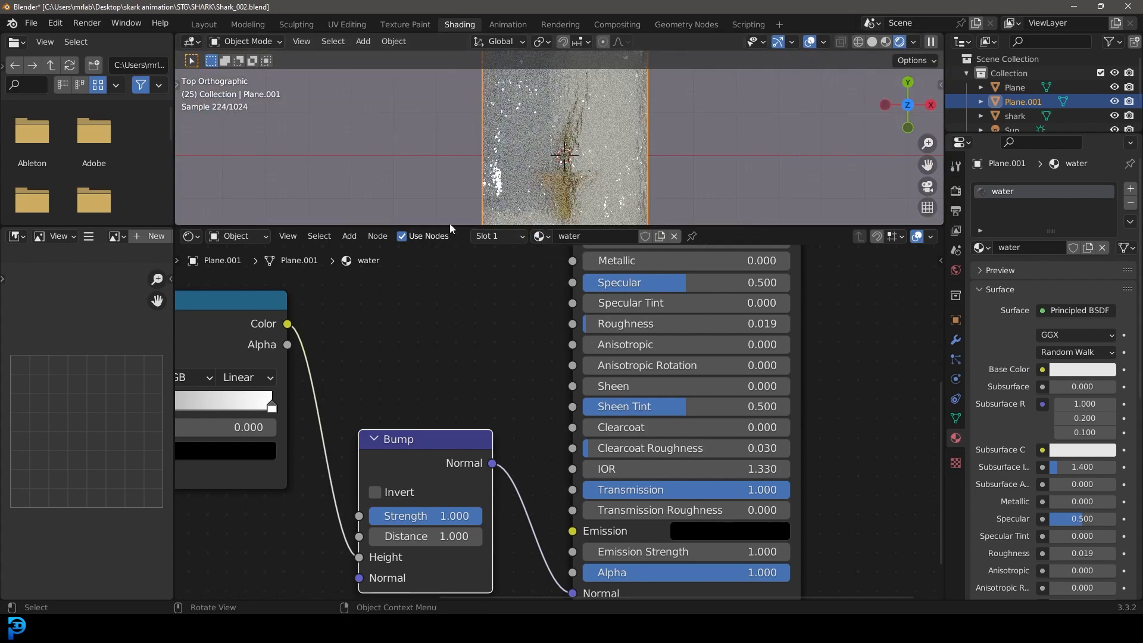
# - Lower the water material's Bump node Strength to 0.147
pyautogui.moveTo(450, 224); pyautogui.dragTo(452, 311)
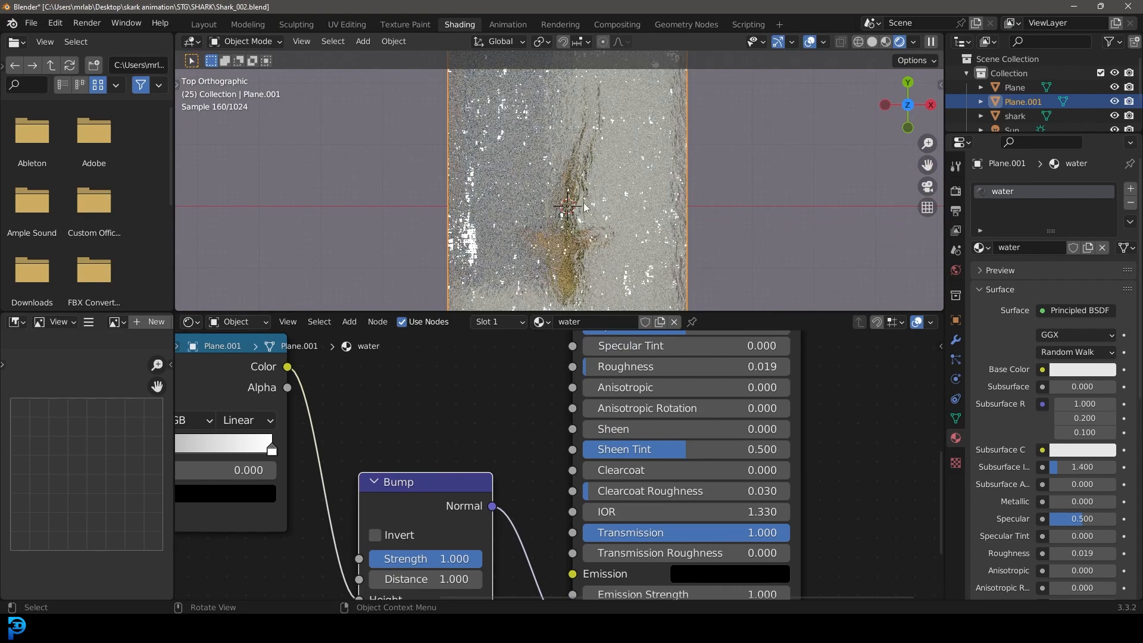
pyautogui.moveTo(482, 445); pyautogui.dragTo(590, 351, button='middle')
pyautogui.scroll(2, 589, 352)
pyautogui.moveTo(574, 466); pyautogui.dragTo(476, 466)
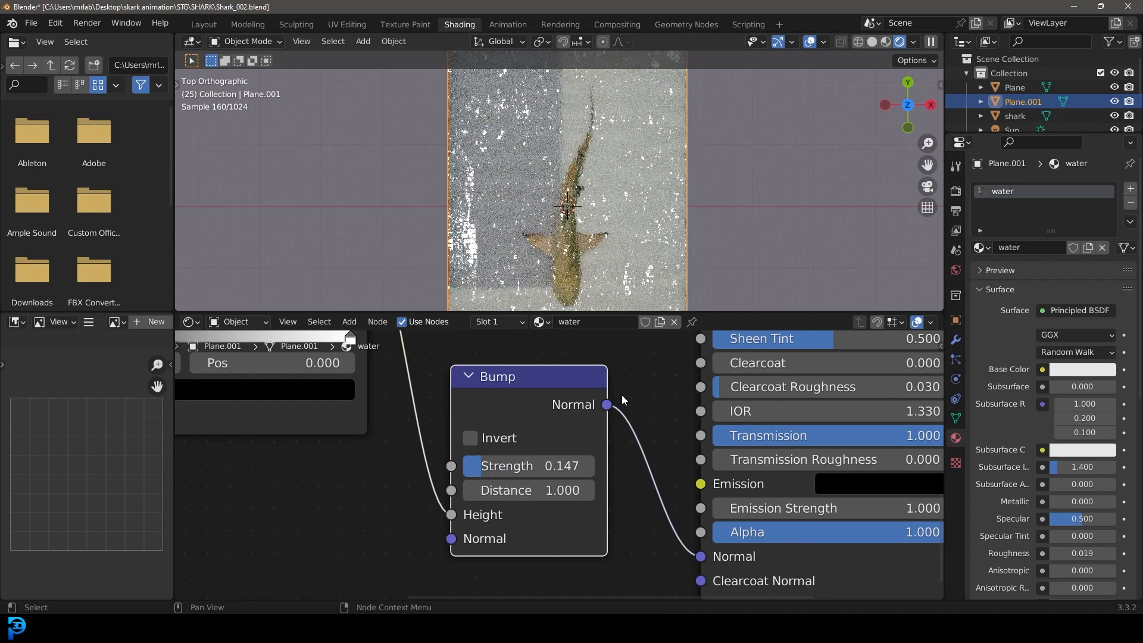
pyautogui.scroll(-5, 481, 358)
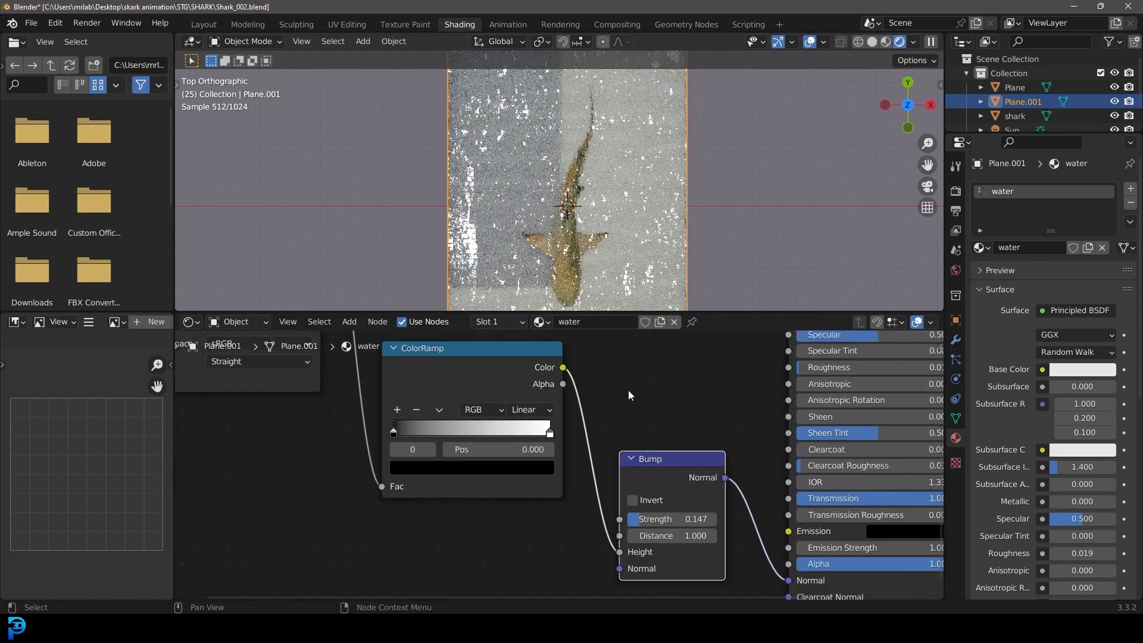
# - Switch the viewport to Solid shading and search the add-on preferences for "node" to check whether Node Wrangler is enabled
pyautogui.press('z')
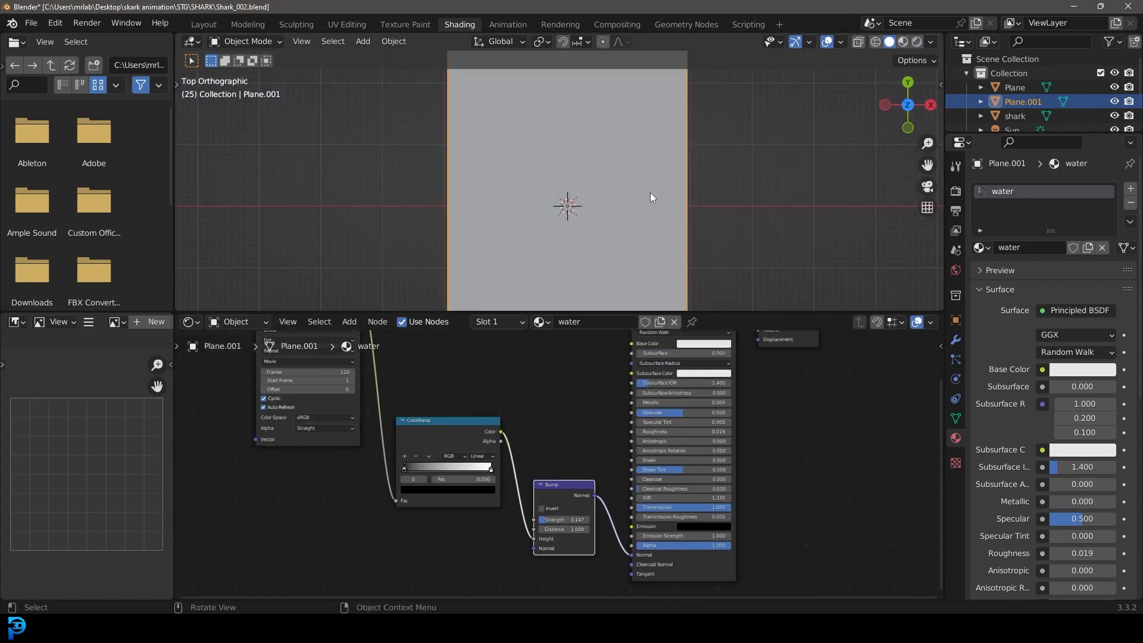
pyautogui.click(55, 22)
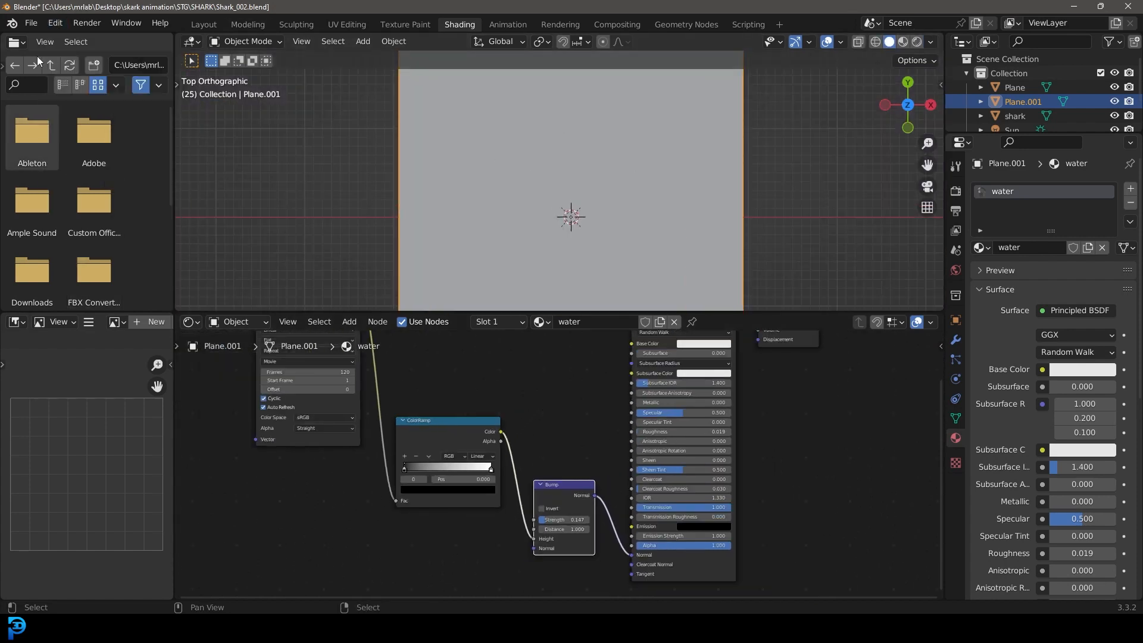
pyautogui.click(55, 23)
pyautogui.click(91, 224)
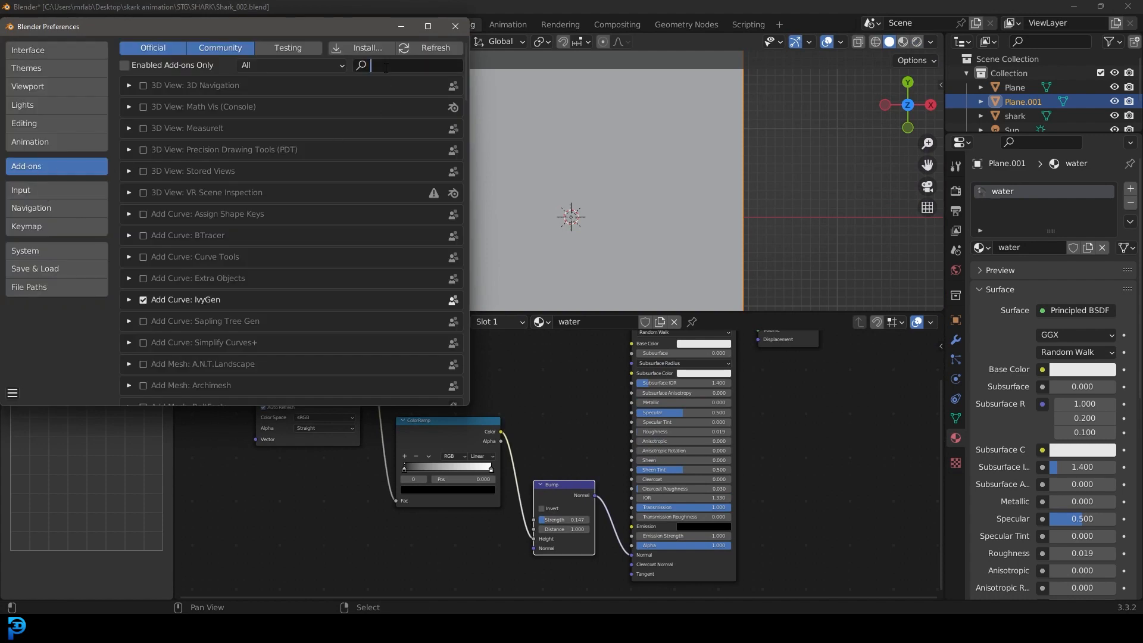
pyautogui.write('node')
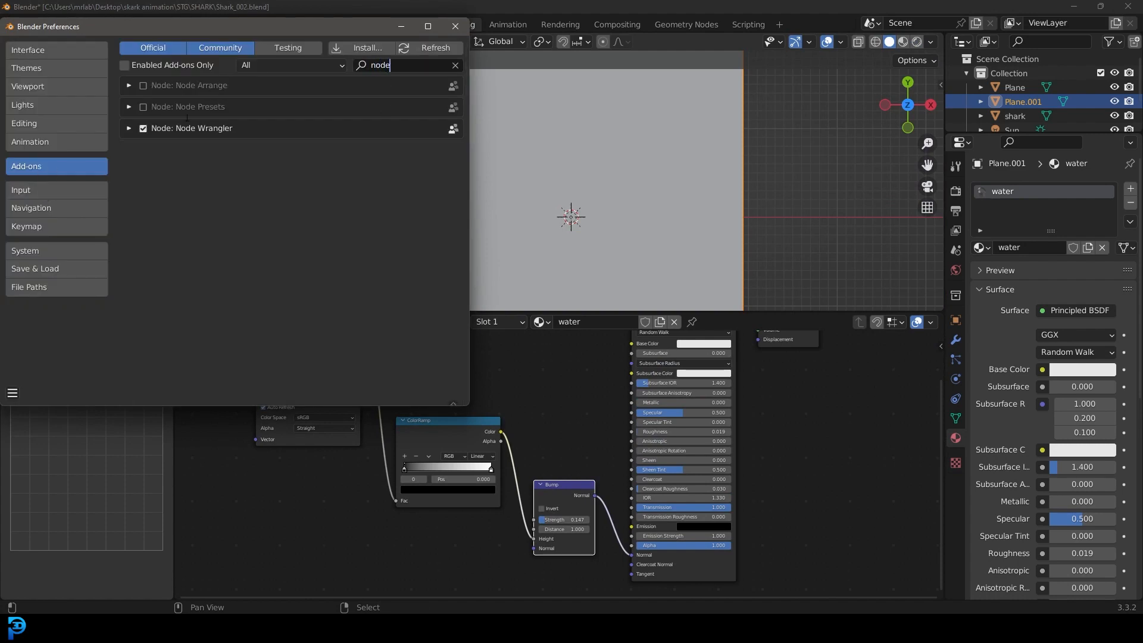
pyautogui.click(456, 27)
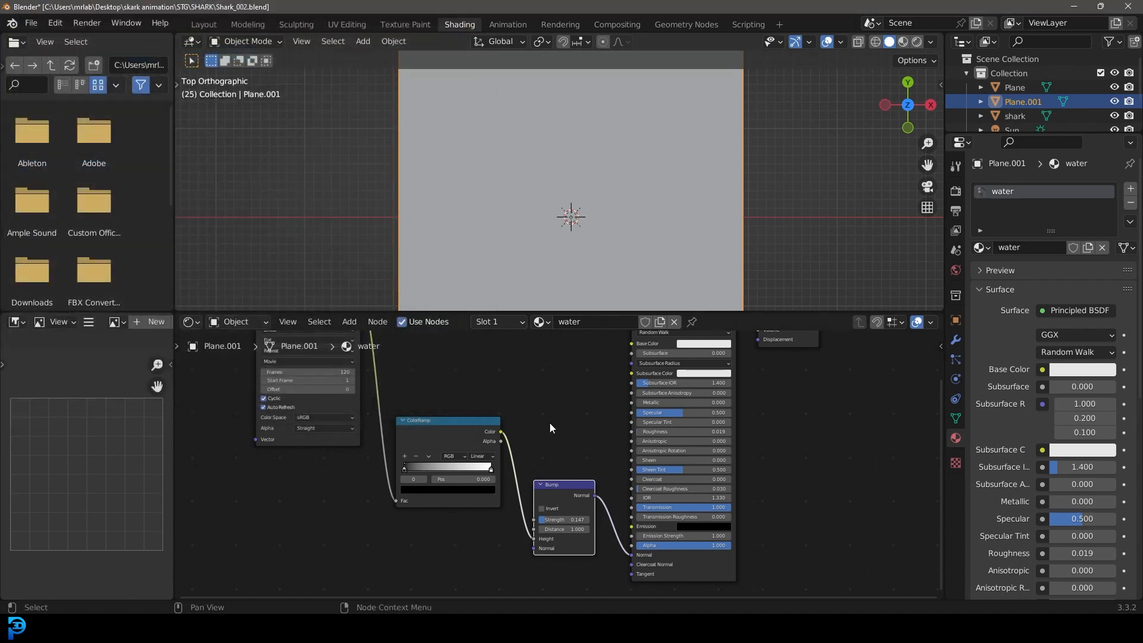
# - Connect the ColorRamp straight to the Material Output to preview it in Rendered shading, and move the output node upward
pyautogui.scroll(2, 559, 431)
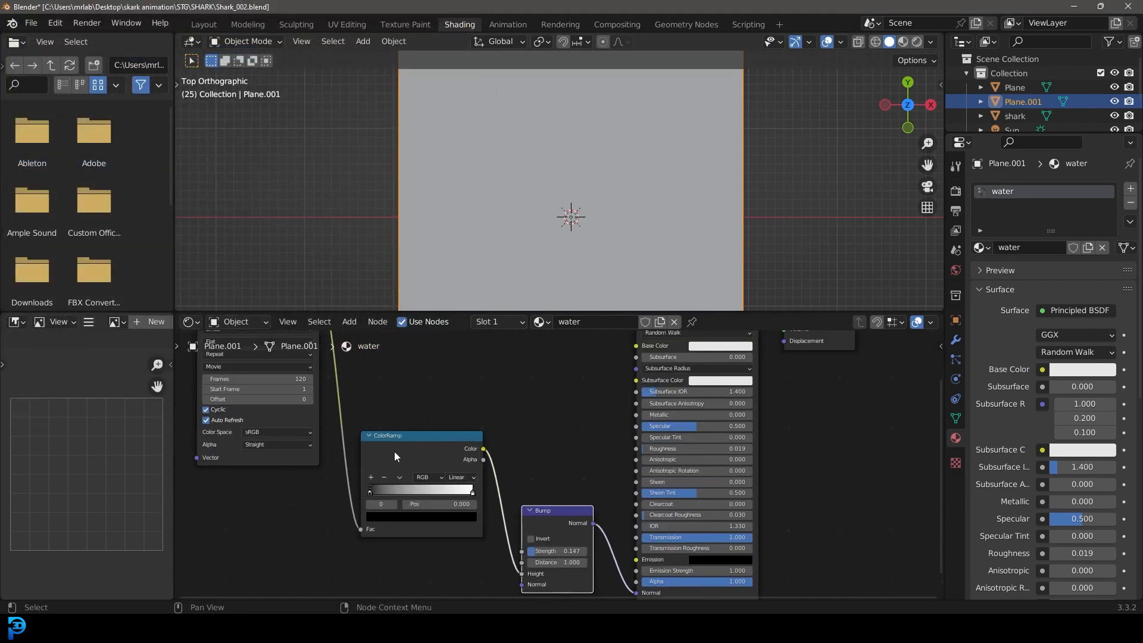
pyautogui.keyDown('ctrl'); pyautogui.keyDown('shift'); pyautogui.click(411, 442); pyautogui.keyUp('shift'); pyautogui.keyUp('ctrl')
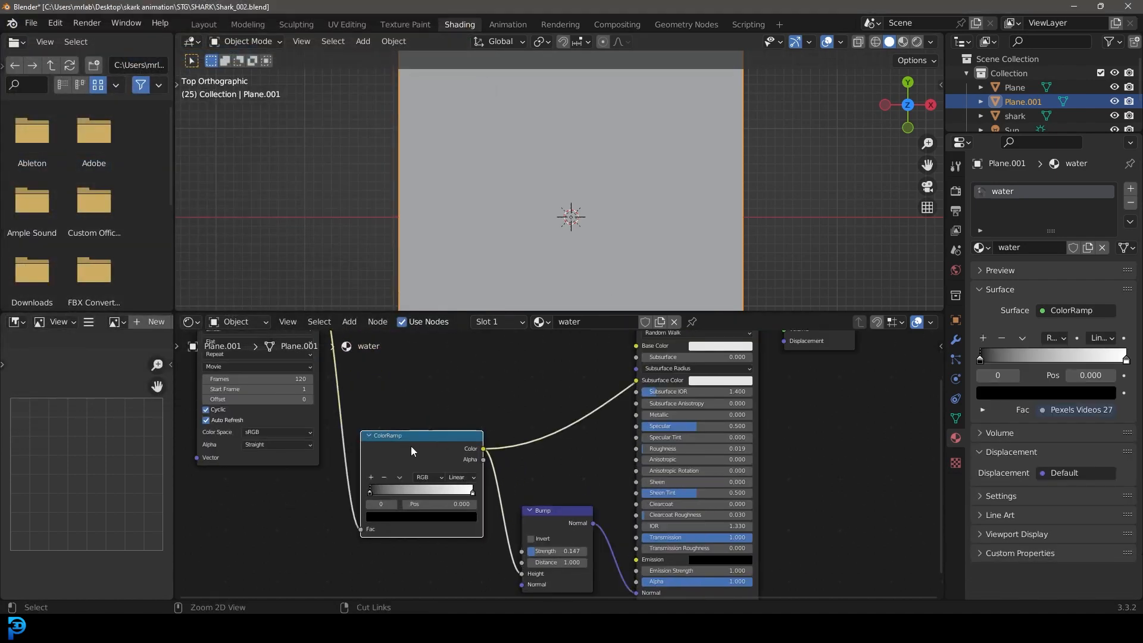
pyautogui.press('z')
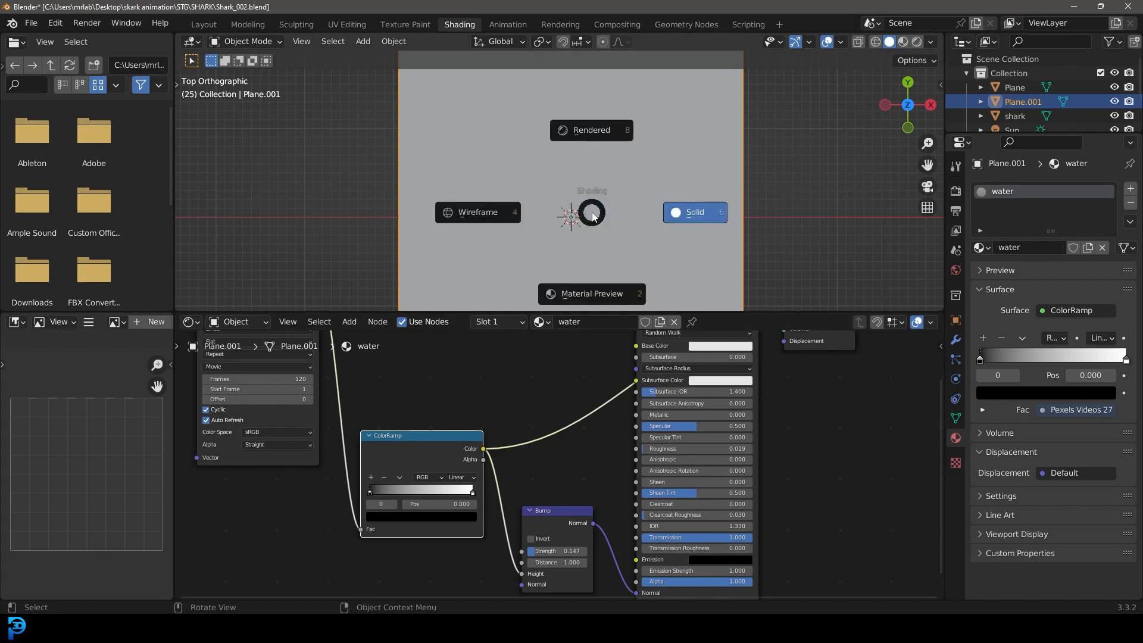
pyautogui.click(591, 141)
pyautogui.scroll(-1, 863, 382)
pyautogui.moveTo(864, 383); pyautogui.dragTo(777, 468, button='middle')
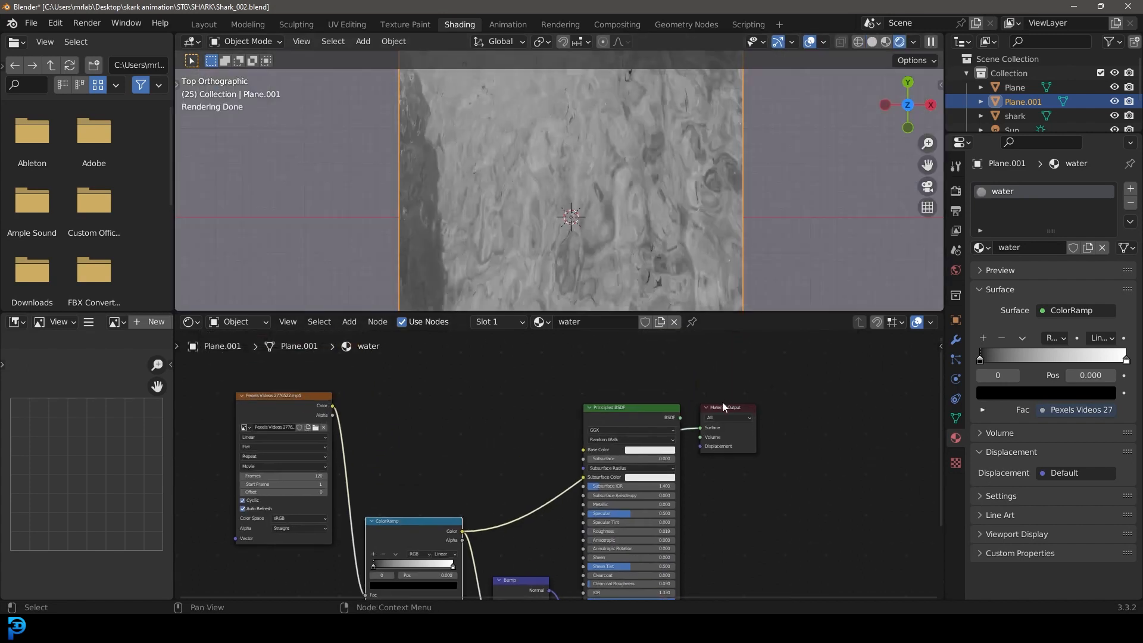
pyautogui.moveTo(723, 403); pyautogui.dragTo(723, 351)
# - Try a harder ColorRamp contrast with the white stop at position 0.599, and return the black stop to position 0
pyautogui.scroll(-5, 633, 201)
pyautogui.moveTo(391, 521); pyautogui.dragTo(440, 439, button='middle')
pyautogui.scroll(4, 440, 439)
pyautogui.moveTo(420, 442); pyautogui.dragTo(446, 388)
pyautogui.scroll(4, 444, 388)
pyautogui.moveTo(334, 427)
pyautogui.mouseDown()
pyautogui.moveTo(362, 428)
pyautogui.moveTo(352, 428)
pyautogui.mouseUp()
pyautogui.moveTo(492, 427); pyautogui.dragTo(430, 427)
pyautogui.scroll(3, 453, 262)
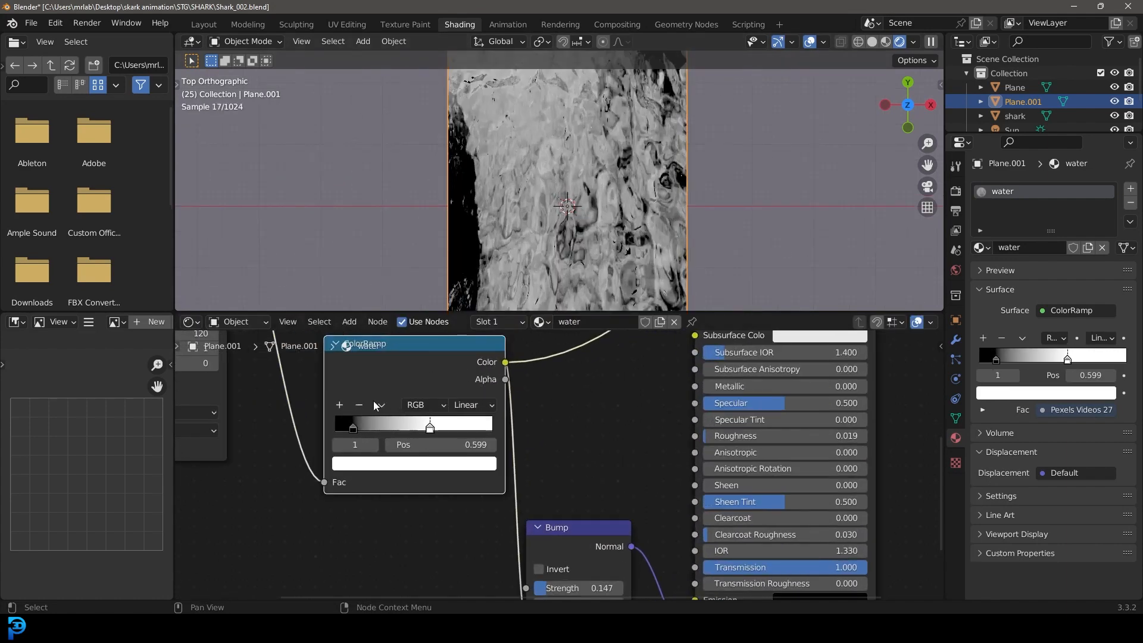
pyautogui.moveTo(357, 427); pyautogui.dragTo(333, 428)
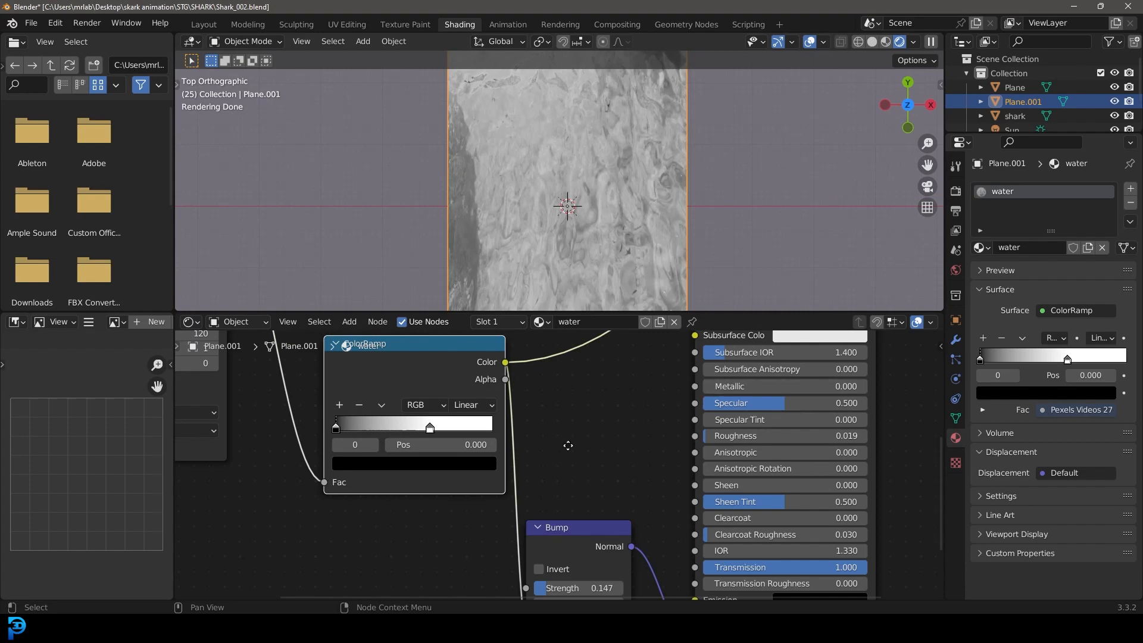
# - Move the ColorRamp's white stop outward, set the black stop to position 0.164 and lighten its color to mid-grey
pyautogui.scroll(1, 416, 429)
pyautogui.moveTo(455, 428); pyautogui.dragTo(518, 450)
pyautogui.moveTo(355, 427); pyautogui.dragTo(356, 427)
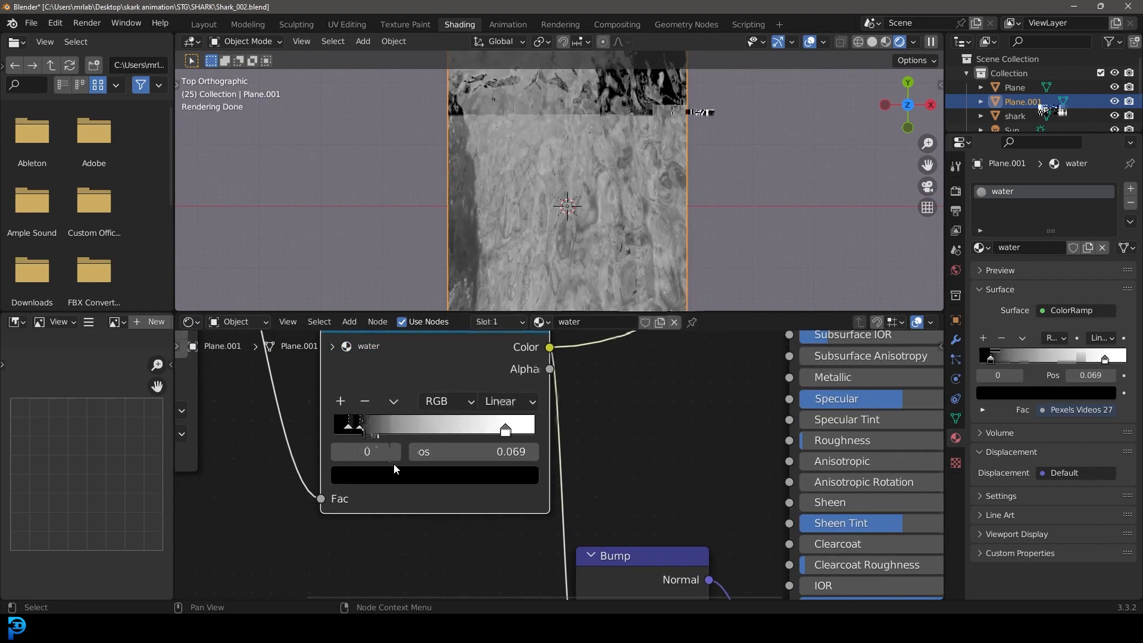
pyautogui.click(394, 474)
pyautogui.moveTo(498, 339); pyautogui.dragTo(498, 282)
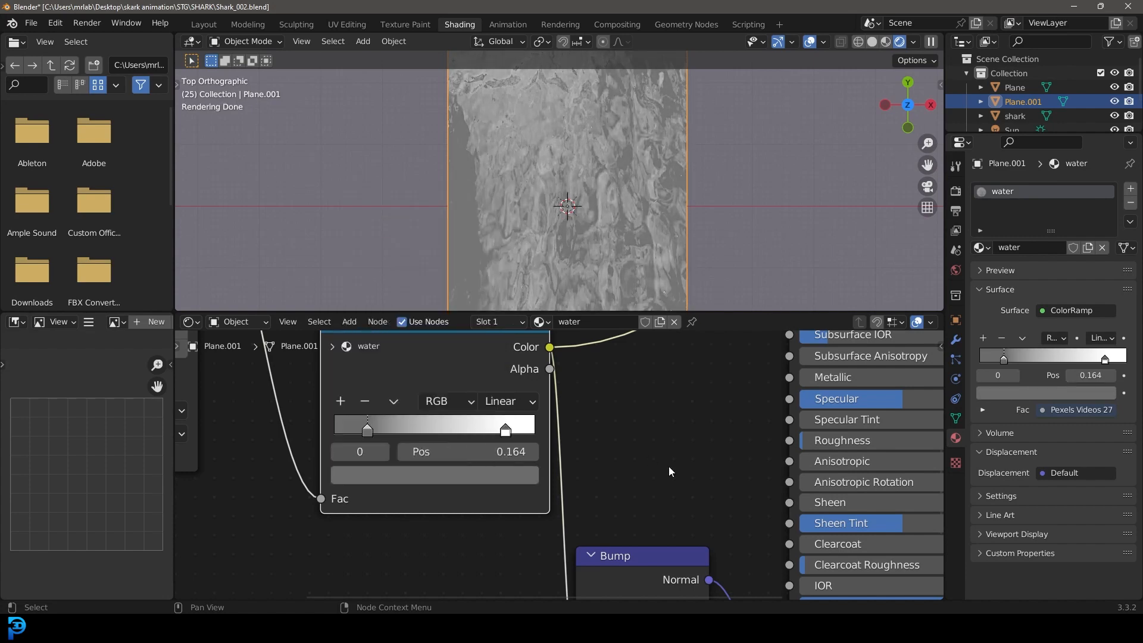
# - Set the ColorRamp's white stop to position 0.794 and darken its color to a value of 0.570
pyautogui.scroll(-6, 669, 467)
pyautogui.moveTo(655, 454); pyautogui.dragTo(620, 490, button='middle')
pyautogui.scroll(1, 620, 490)
pyautogui.moveTo(485, 480); pyautogui.dragTo(476, 480)
pyautogui.click(483, 513)
pyautogui.moveTo(480, 363); pyautogui.dragTo(480, 346)
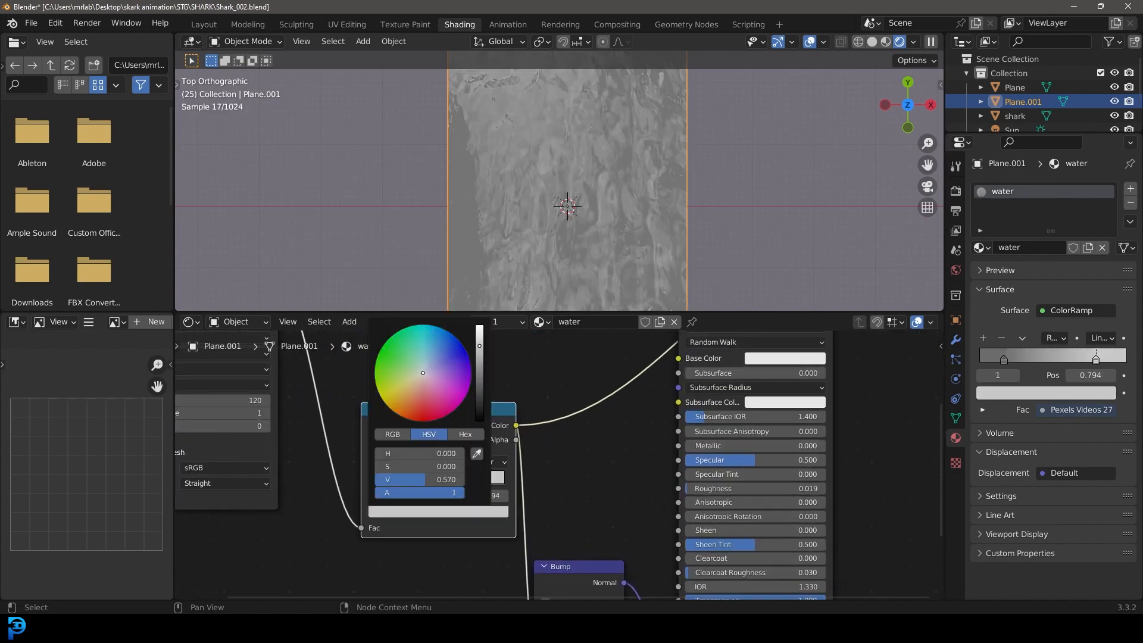
# - Reconnect the Principled BSDF to the Material Output's Surface input in the water material
pyautogui.scroll(-1, 627, 412)
pyautogui.moveTo(627, 412); pyautogui.dragTo(531, 490, button='middle')
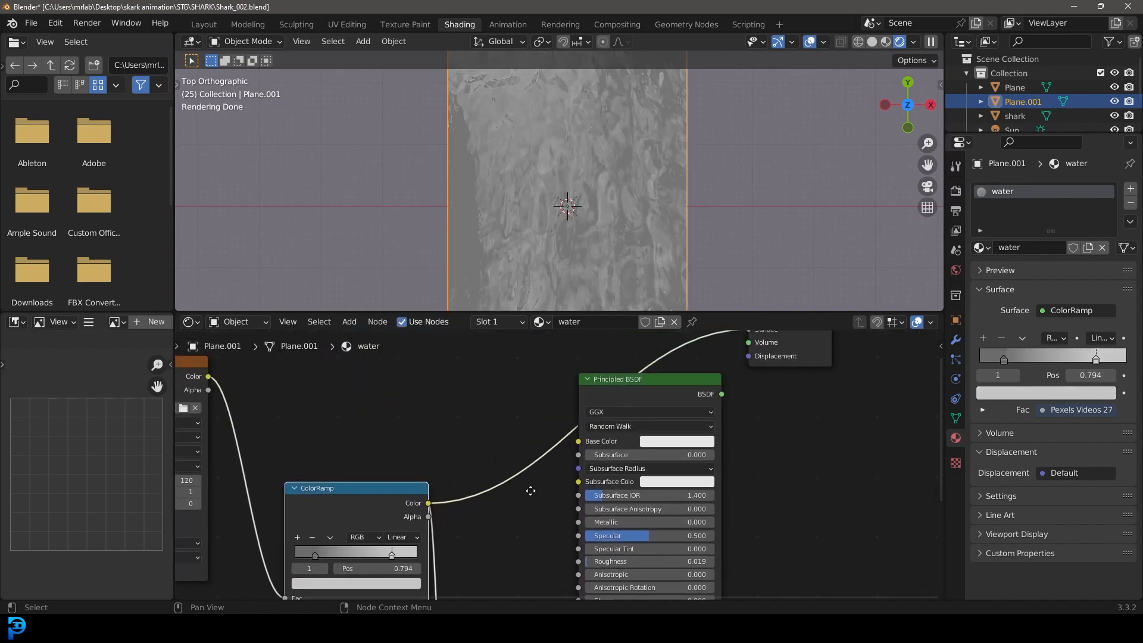
pyautogui.keyDown('ctrl'); pyautogui.keyDown('shift'); pyautogui.click(643, 379); pyautogui.keyUp('shift'); pyautogui.keyUp('ctrl')
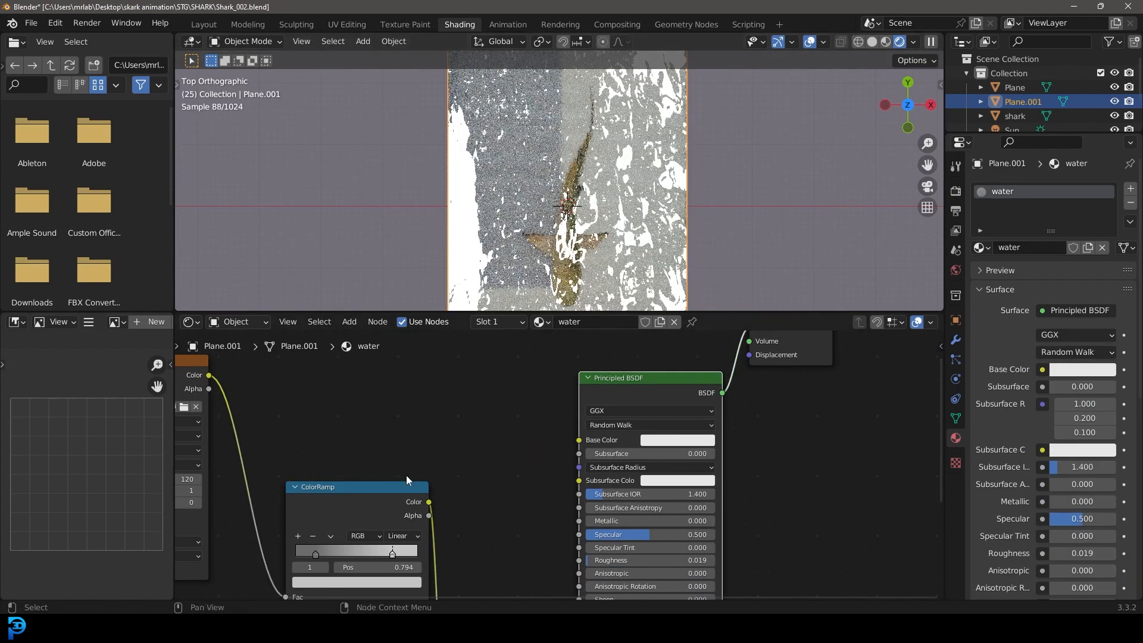
# - Try a Bump Strength of 0.035 on the water material
pyautogui.moveTo(407, 480); pyautogui.dragTo(592, 381, button='middle')
pyautogui.scroll(2, 592, 381)
pyautogui.moveTo(508, 489); pyautogui.dragTo(595, 363, button='middle')
pyautogui.scroll(4, 595, 363)
pyautogui.moveTo(642, 484); pyautogui.dragTo(628, 484)
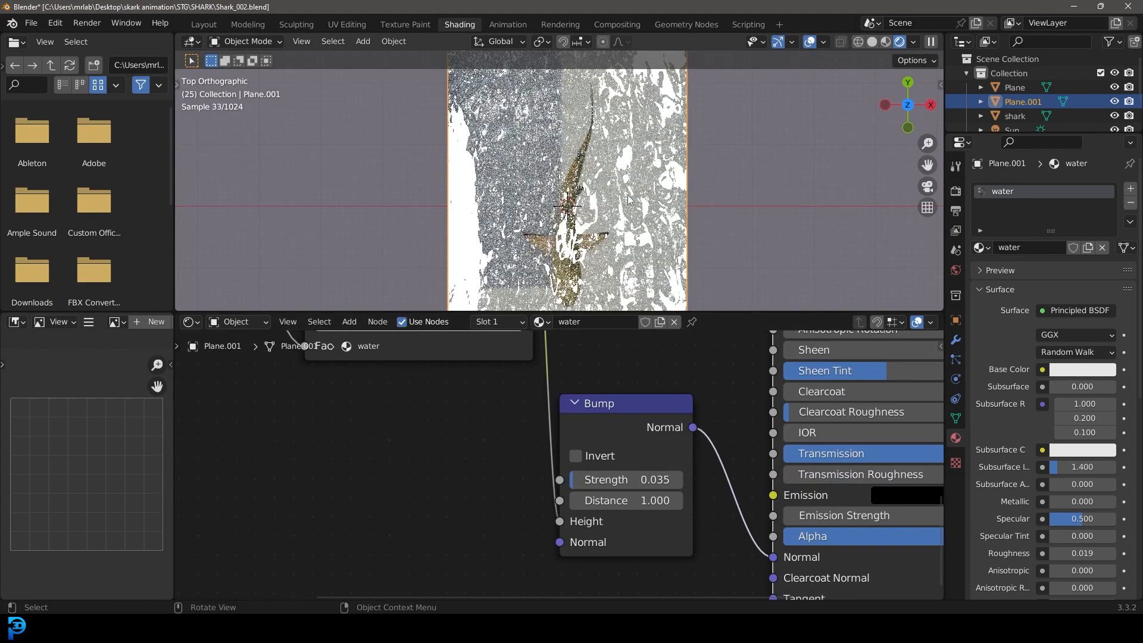
# - Switch to Solid shading and move the sun light sideways, beyond the planes' edge on the positive X side
pyautogui.scroll(-6, 626, 208)
pyautogui.moveTo(625, 208)
pyautogui.mouseDown(button='middle')
pyautogui.moveTo(643, 127)
pyautogui.moveTo(581, 96)
pyautogui.moveTo(585, 85)
pyautogui.mouseUp(button='middle')
pyautogui.press('z')
pyautogui.click(720, 127)
pyautogui.click(567, 83)
pyautogui.press('r')
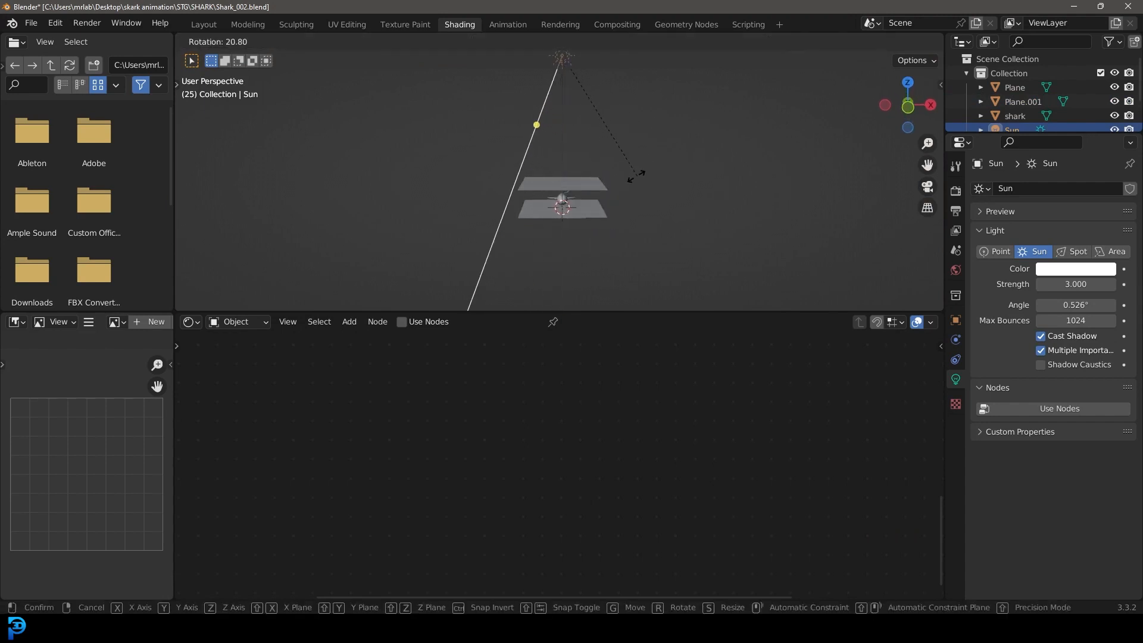
pyautogui.press('Escape')
pyautogui.press('g')
pyautogui.click(717, 185)
# - Move the sun light slightly toward negative Y in the top view under Rendered shading
pyautogui.moveTo(594, 174); pyautogui.dragTo(596, 213, button='middle')
pyautogui.press('KP_7')
pyautogui.scroll(3, 595, 213)
pyautogui.press('z')
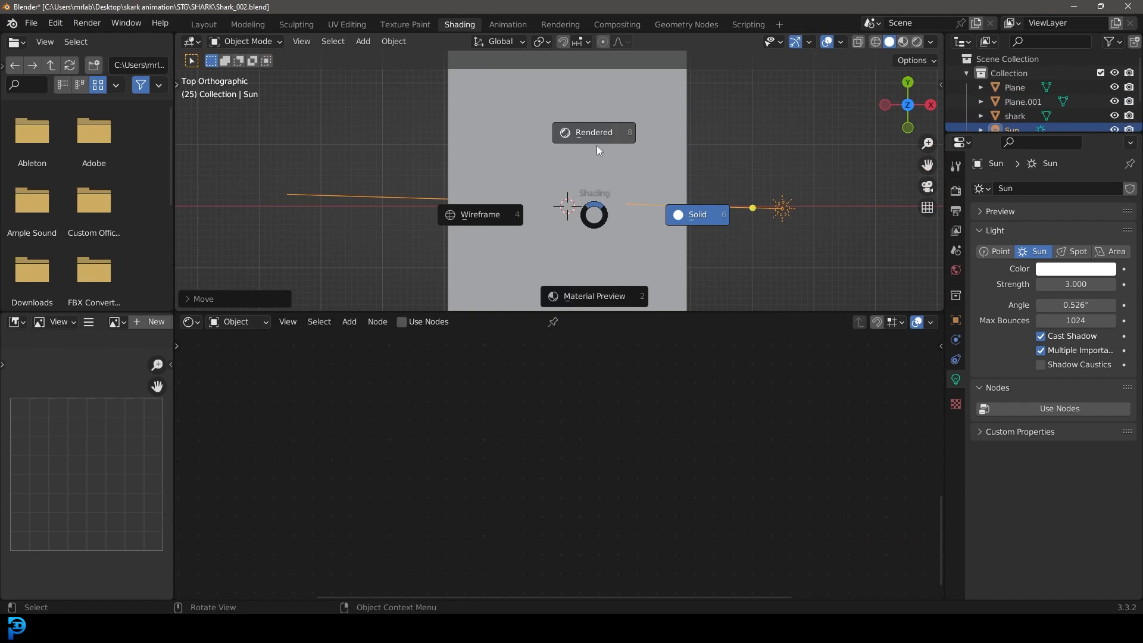
pyautogui.click(599, 149)
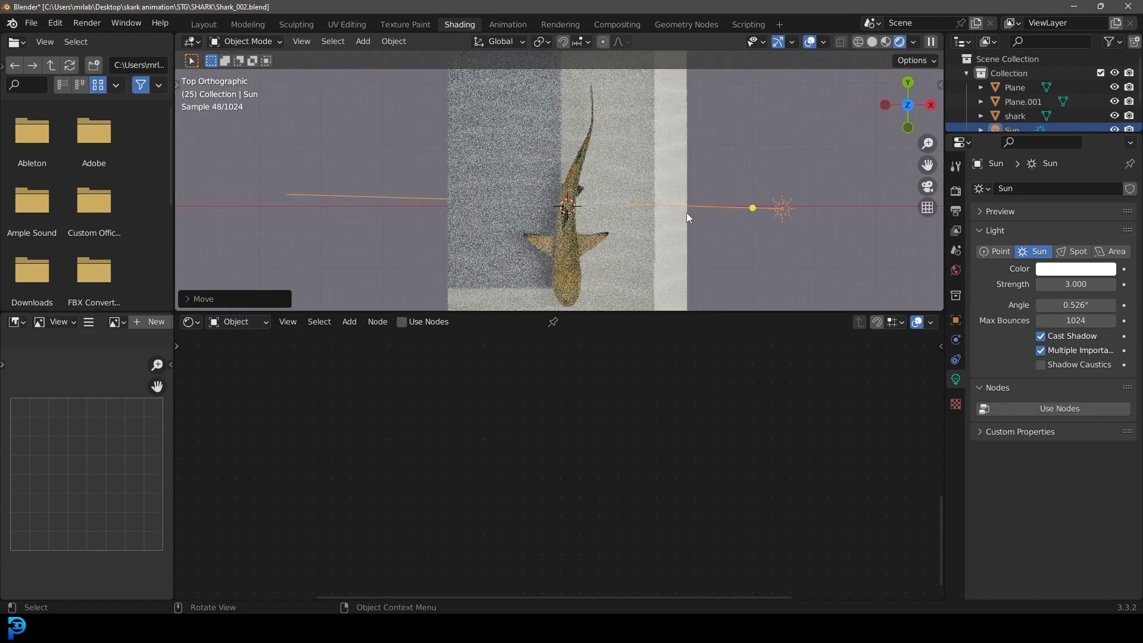
pyautogui.press('g')
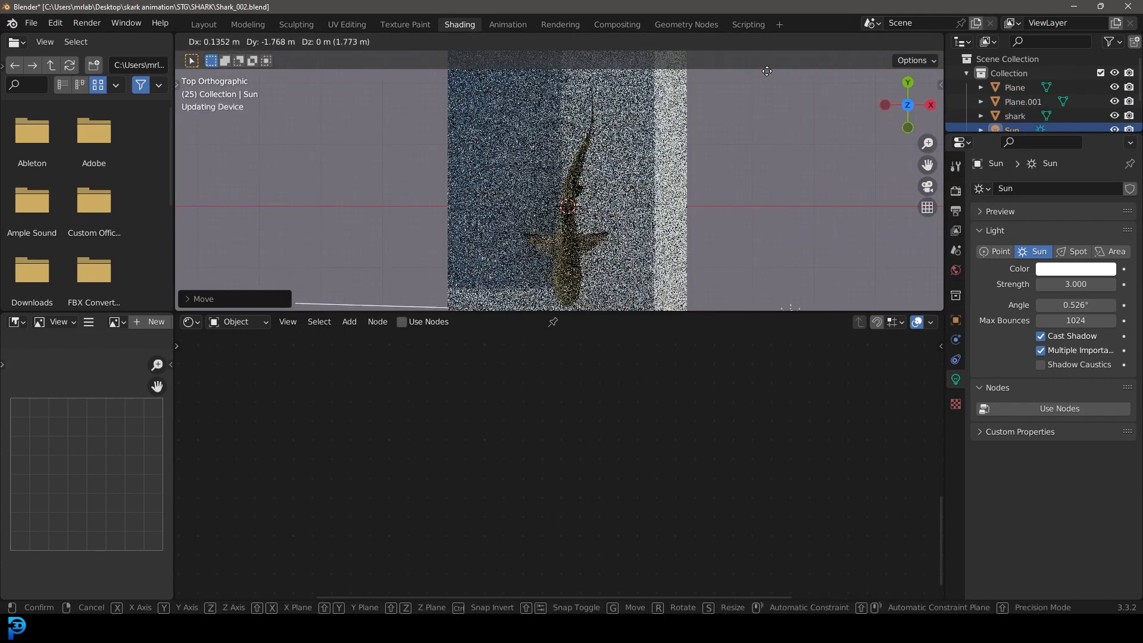
pyautogui.click(763, 267)
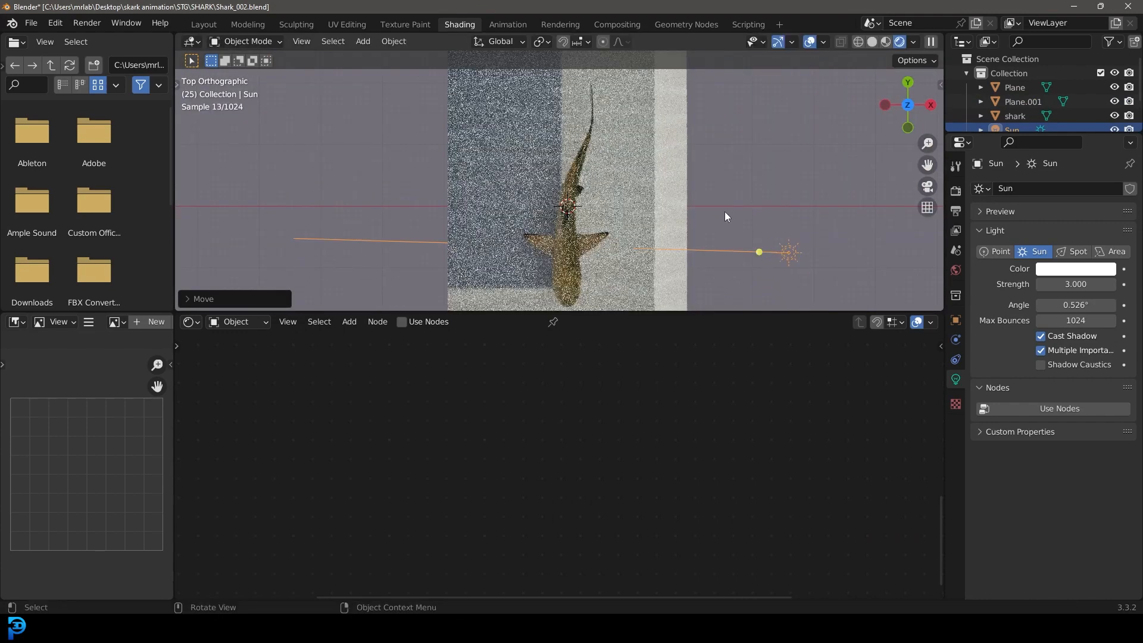
# - Select the water plane and raise its Bump Strength back to 0.147
pyautogui.click(660, 184)
pyautogui.moveTo(626, 478); pyautogui.dragTo(670, 479)
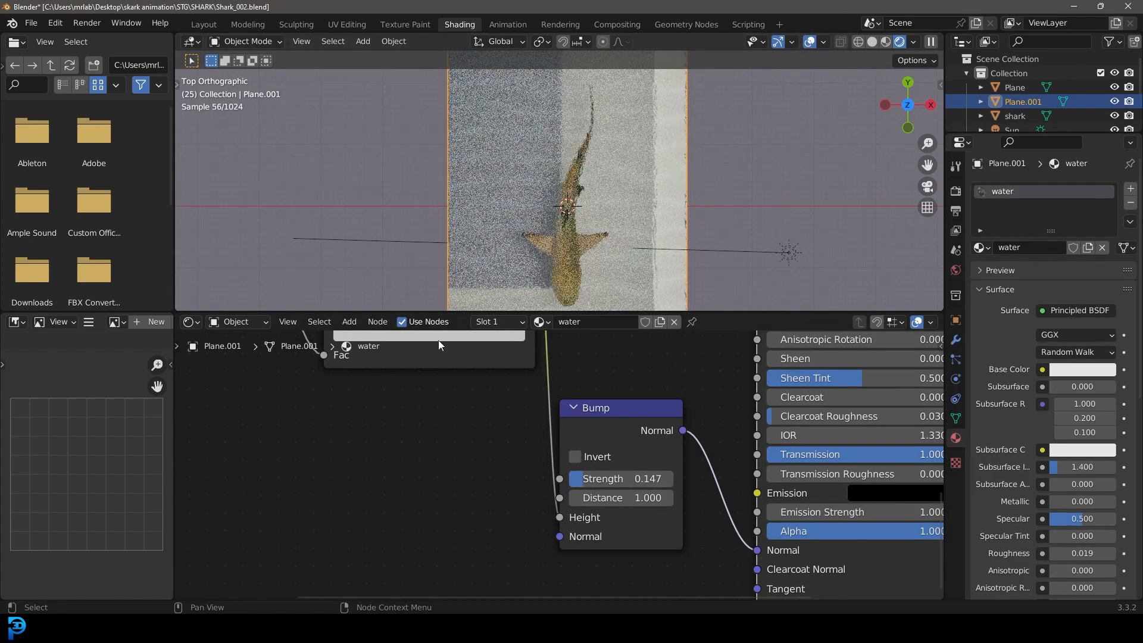
pyautogui.moveTo(439, 346); pyautogui.dragTo(415, 427, button='middle')
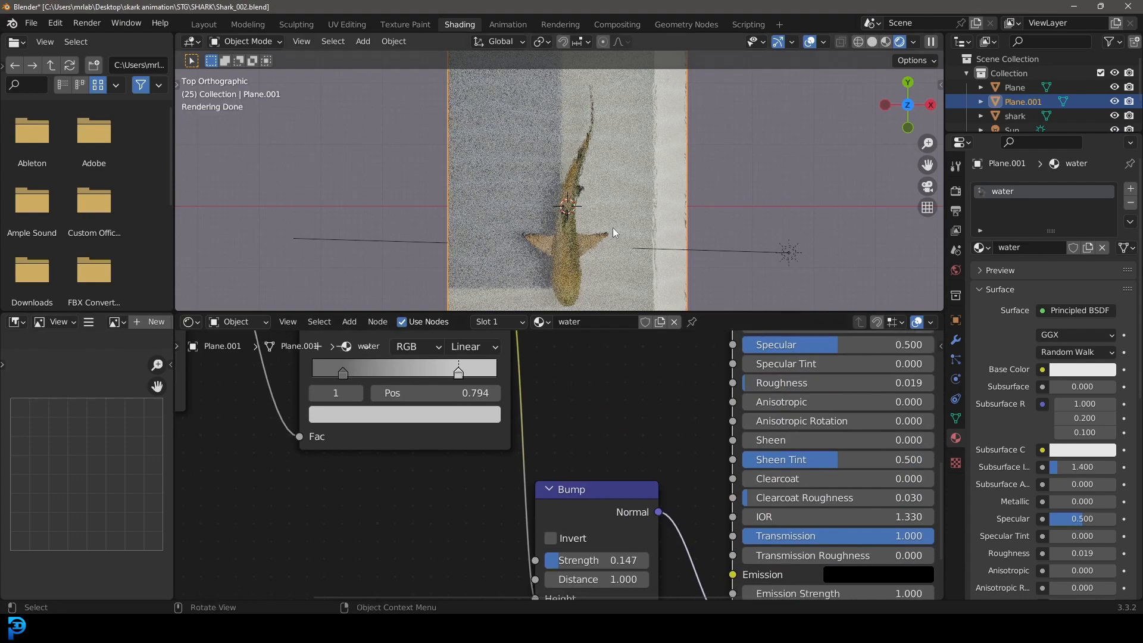
# - Play the animation briefly from a low perspective view in Rendered shading to examine the water ripples
pyautogui.press('z')
pyautogui.press('6')
pyautogui.moveTo(569, 189); pyautogui.dragTo(667, 113, button='middle')
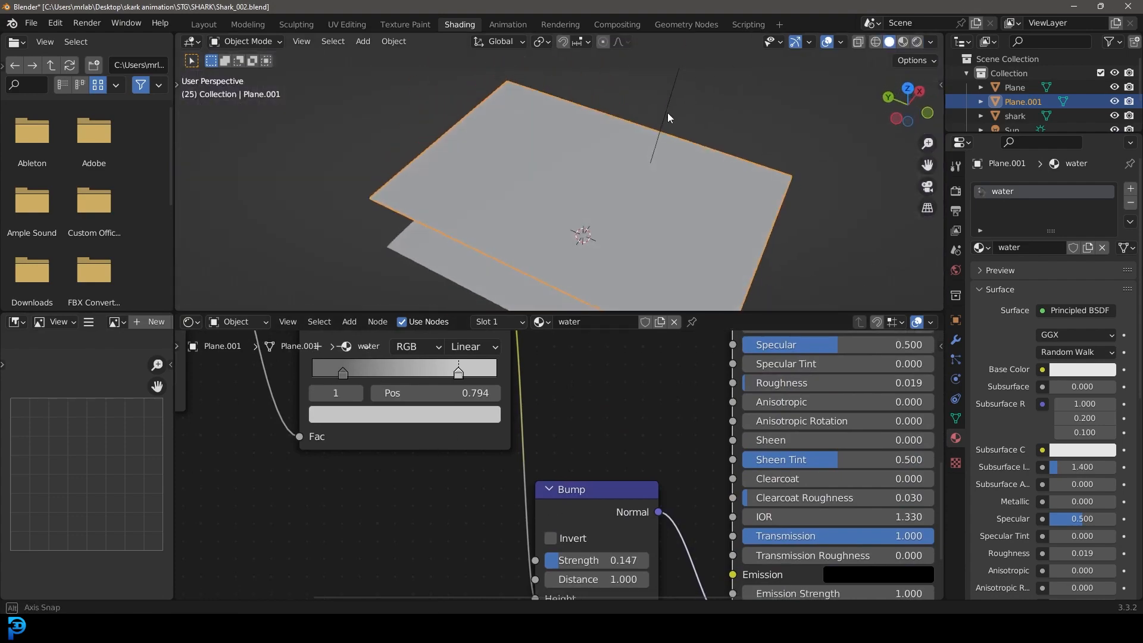
pyautogui.scroll(-2, 621, 191)
pyautogui.moveTo(621, 191); pyautogui.dragTo(660, 176, button='middle')
pyautogui.scroll(2, 660, 175)
pyautogui.press('z')
pyautogui.press('8')
pyautogui.press('space')
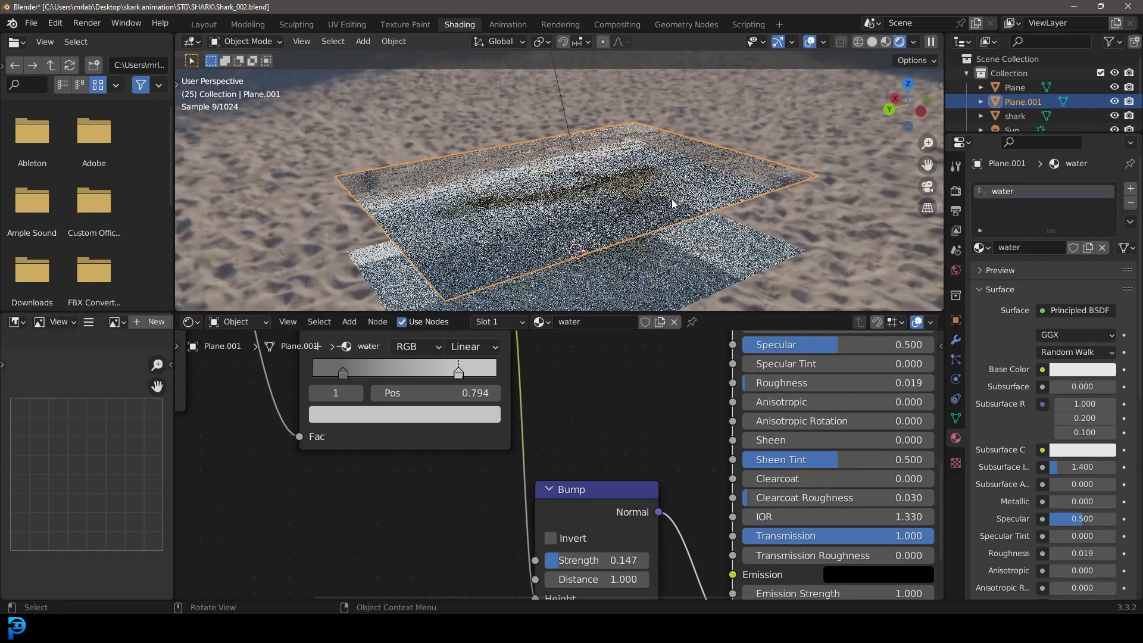
pyautogui.press('space')
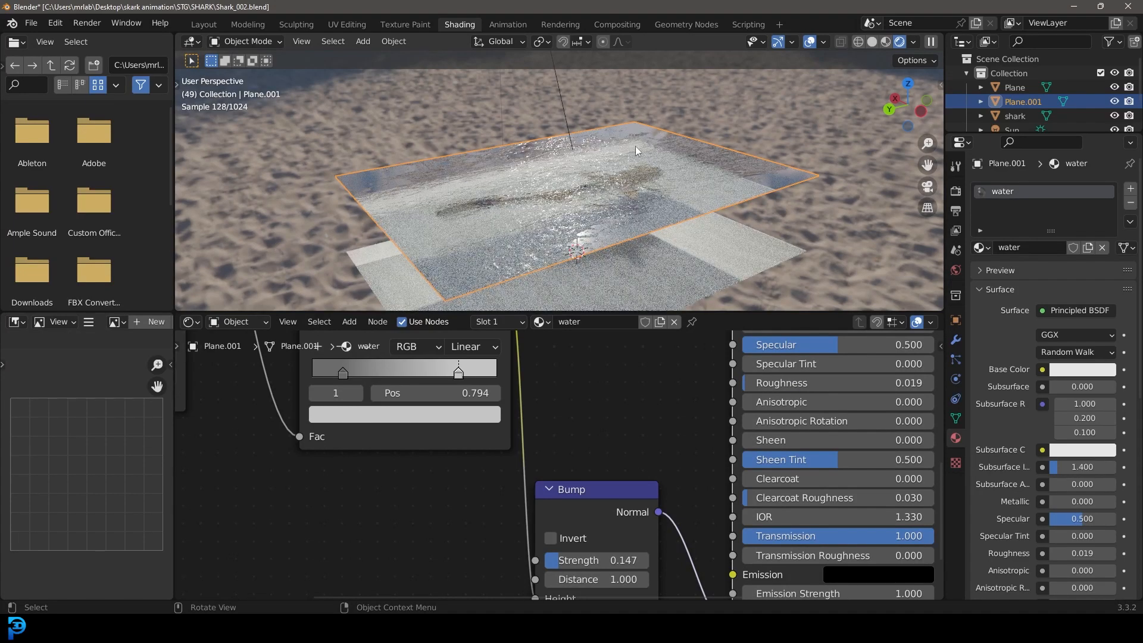
# - Return to Solid shading, add a camera at the scene center and raise it along global Z well above the water plane
pyautogui.press('z')
pyautogui.press('6')
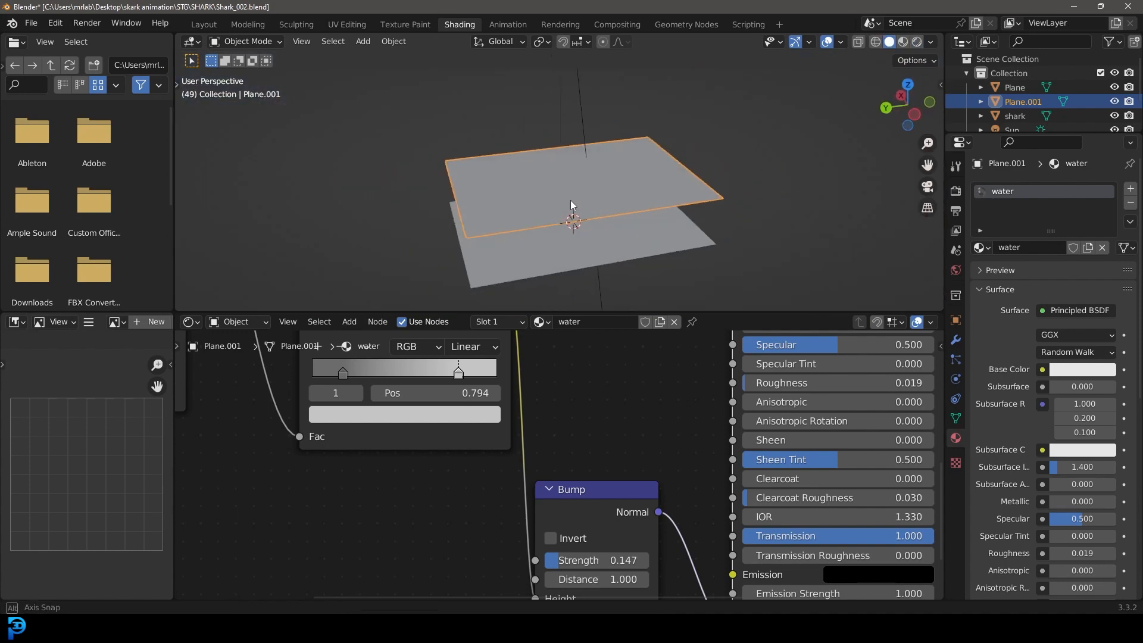
pyautogui.press('KP_7')
pyautogui.hotkey('shift', 'a')
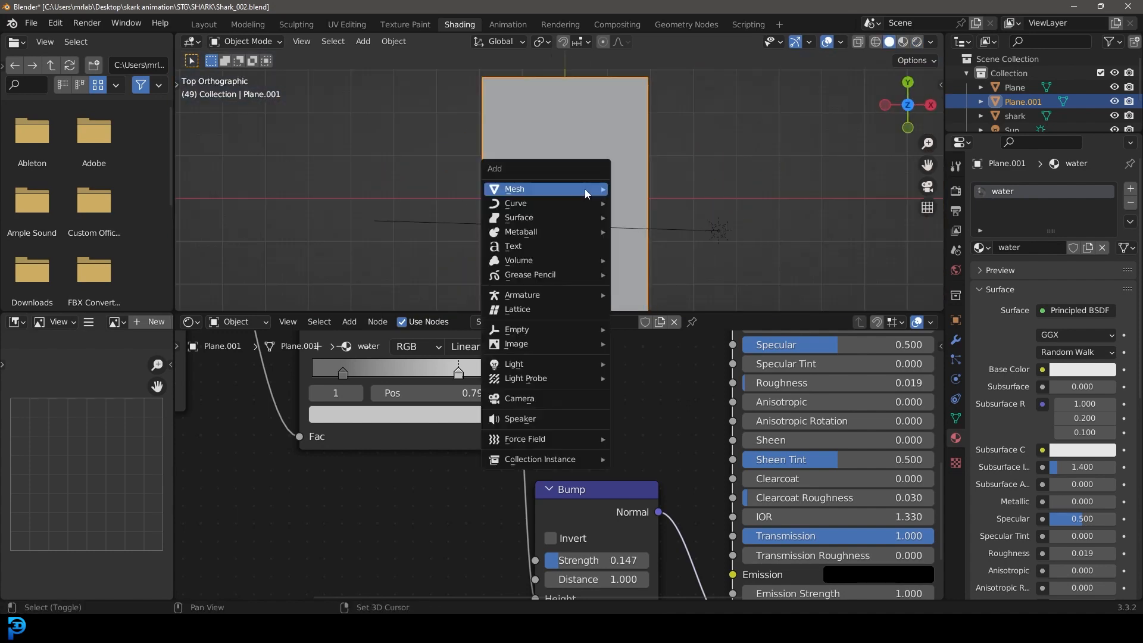
pyautogui.click(536, 399)
pyautogui.moveTo(657, 201); pyautogui.dragTo(627, 152, button='middle')
pyautogui.press('g')
pyautogui.press('z')
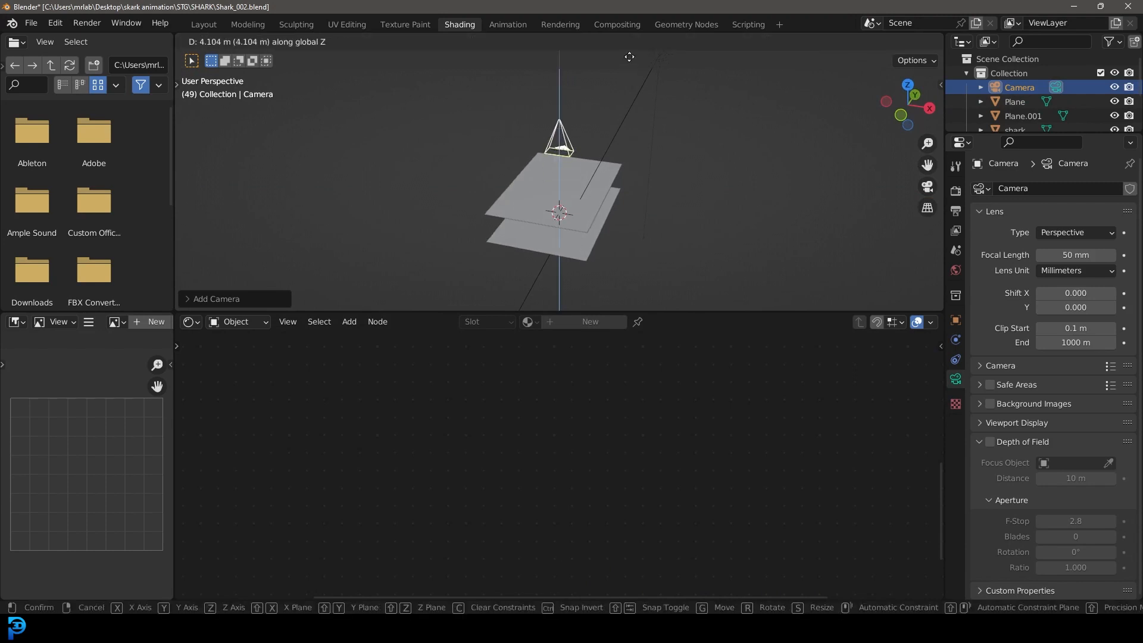
pyautogui.click(631, 258)
# - Rotate the camera 90 degrees about the Z axis and look through the camera view
pyautogui.write('rz90')
pyautogui.press('Return')
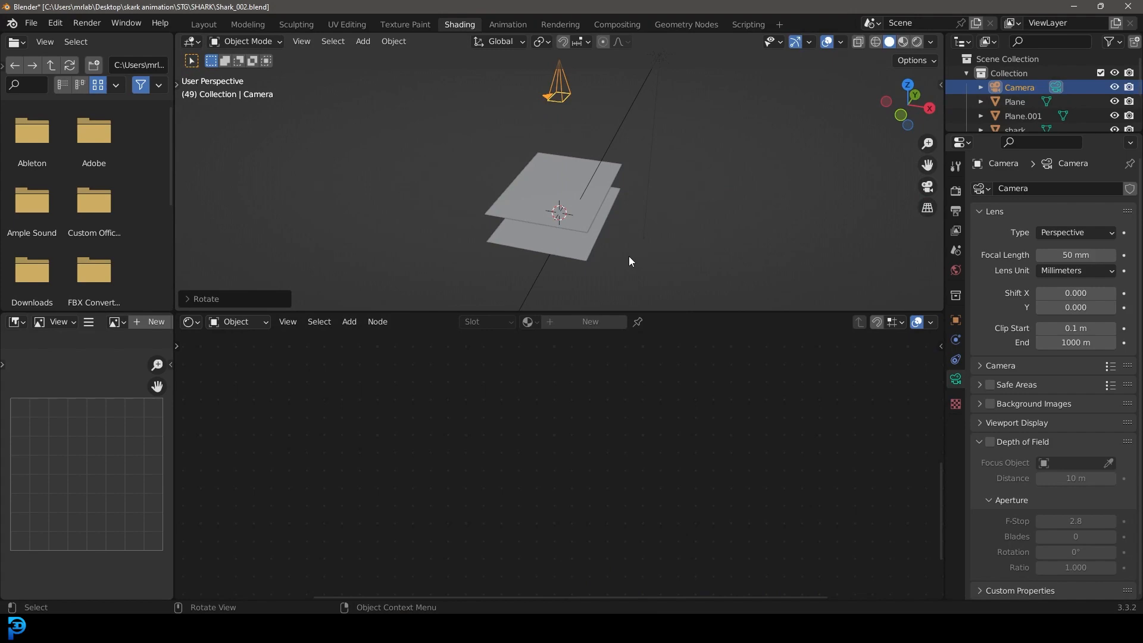
pyautogui.press('KP_0')
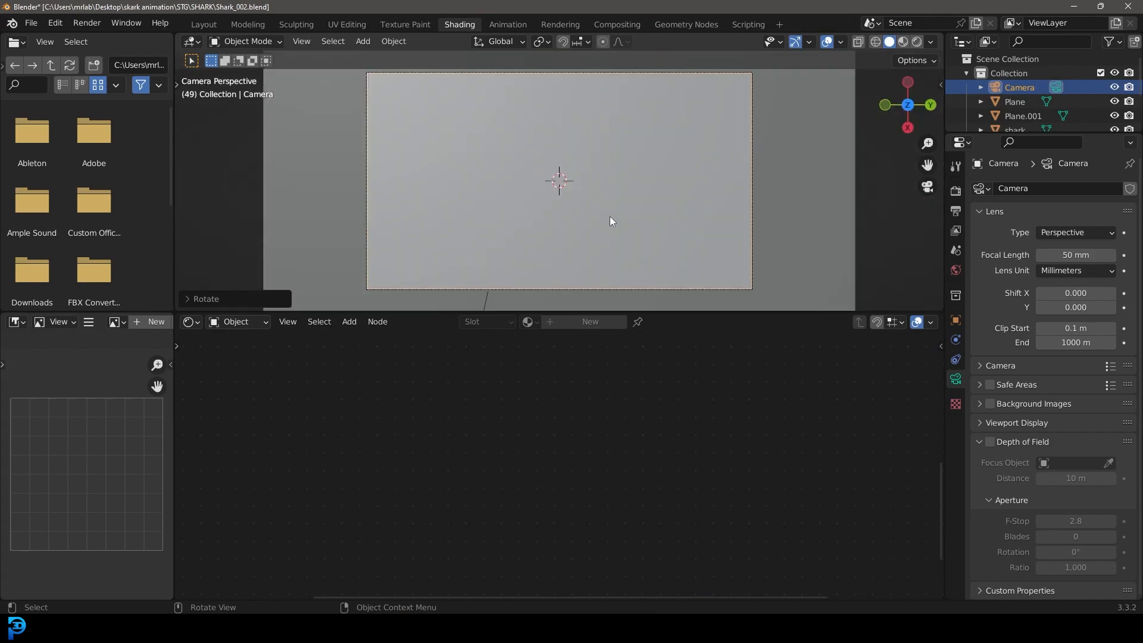
# - Switch to Rendered shading and raise the camera slightly along its local Z to frame the whole shark
pyautogui.press('z')
pyautogui.click(603, 112)
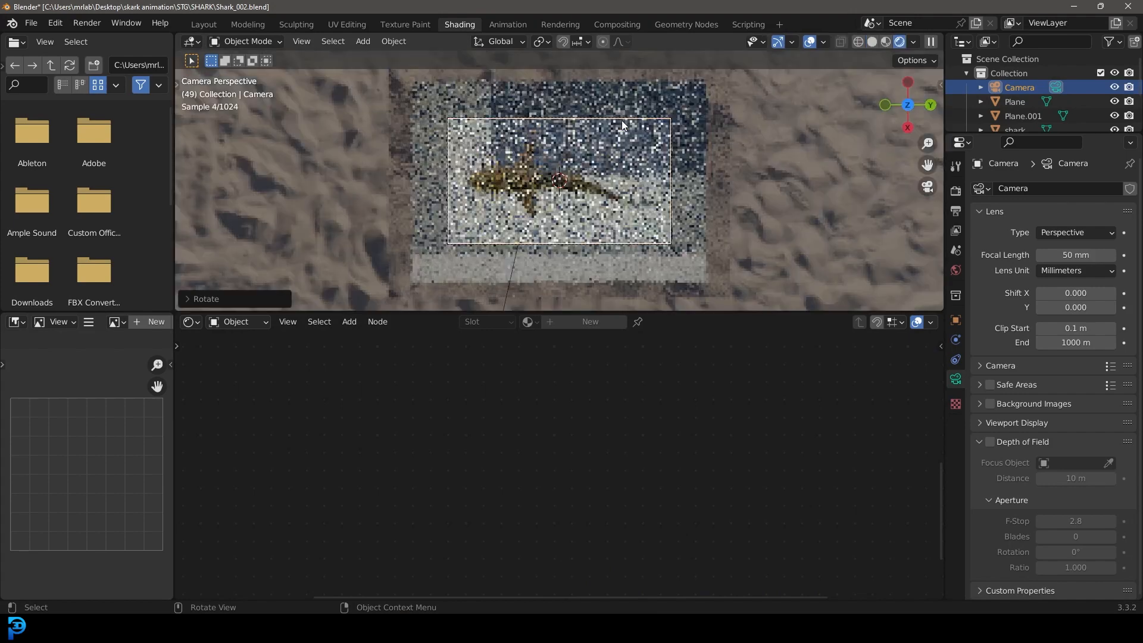
pyautogui.press('g')
pyautogui.press('z')
pyautogui.press('z')
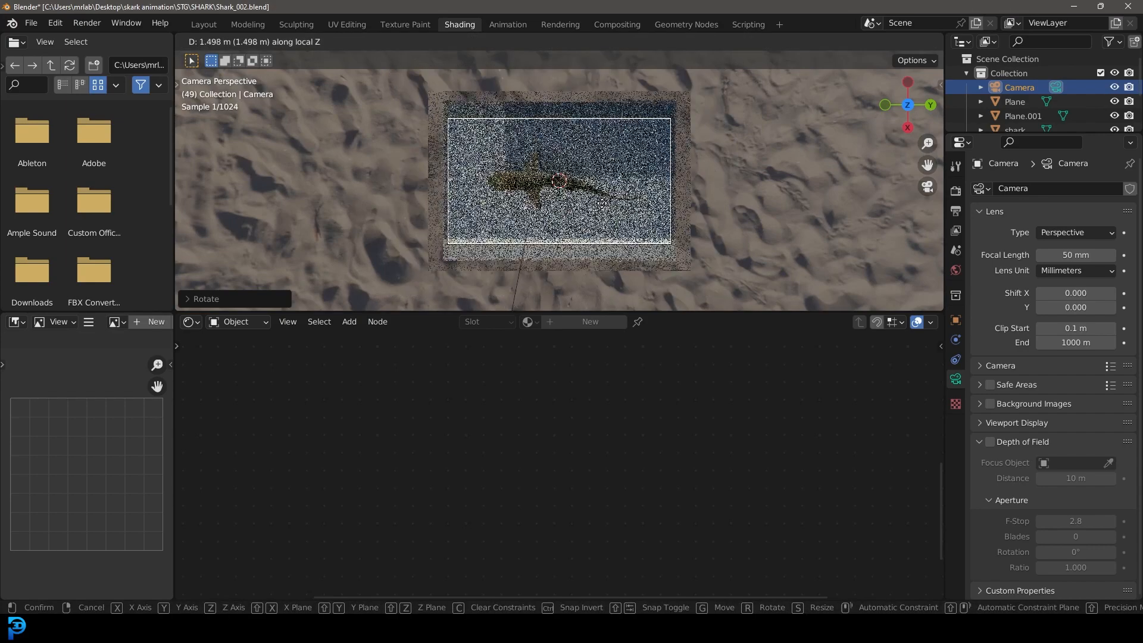
pyautogui.click(663, 138)
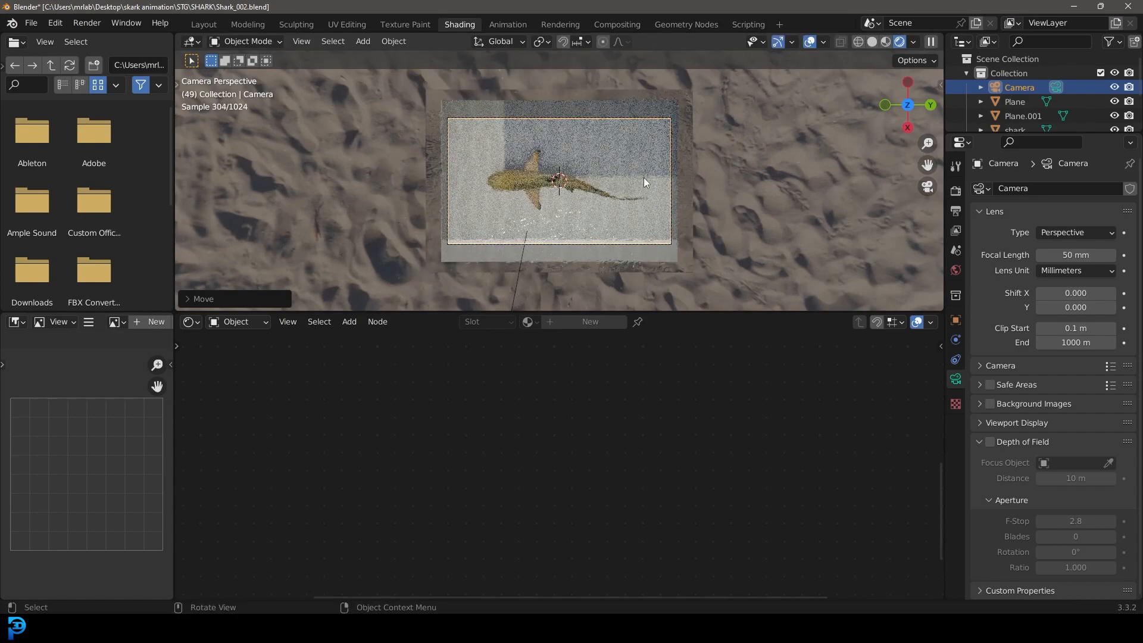
# - Set a render region that limits the rendered preview to the camera frame
pyautogui.press('b')
pyautogui.moveTo(425, 263); pyautogui.dragTo(696, 99)
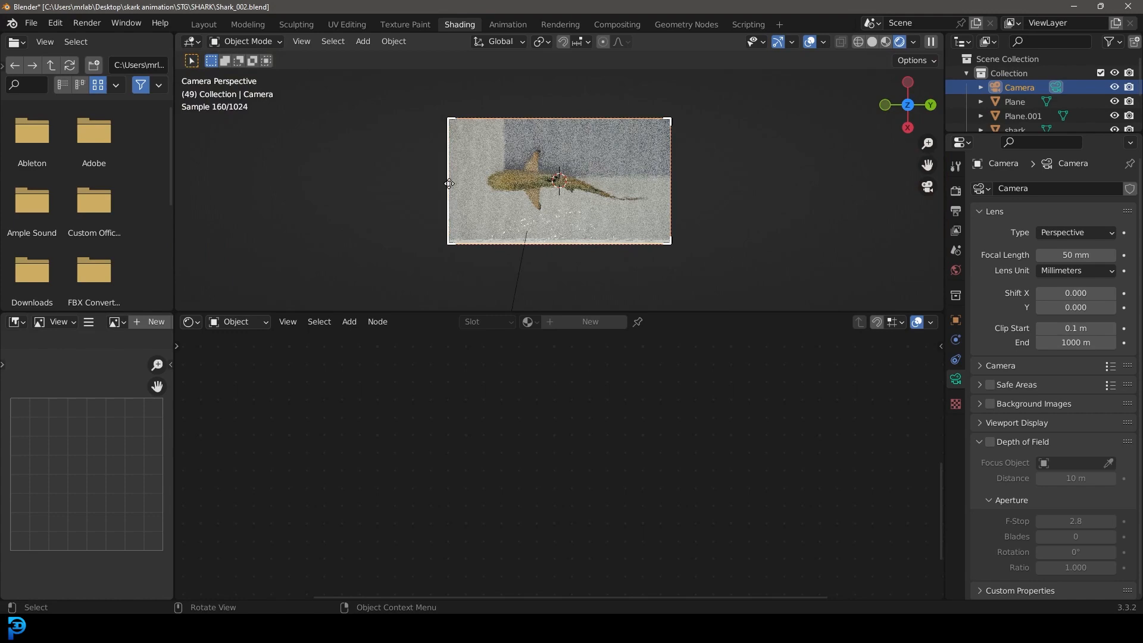
pyautogui.scroll(1, 581, 175)
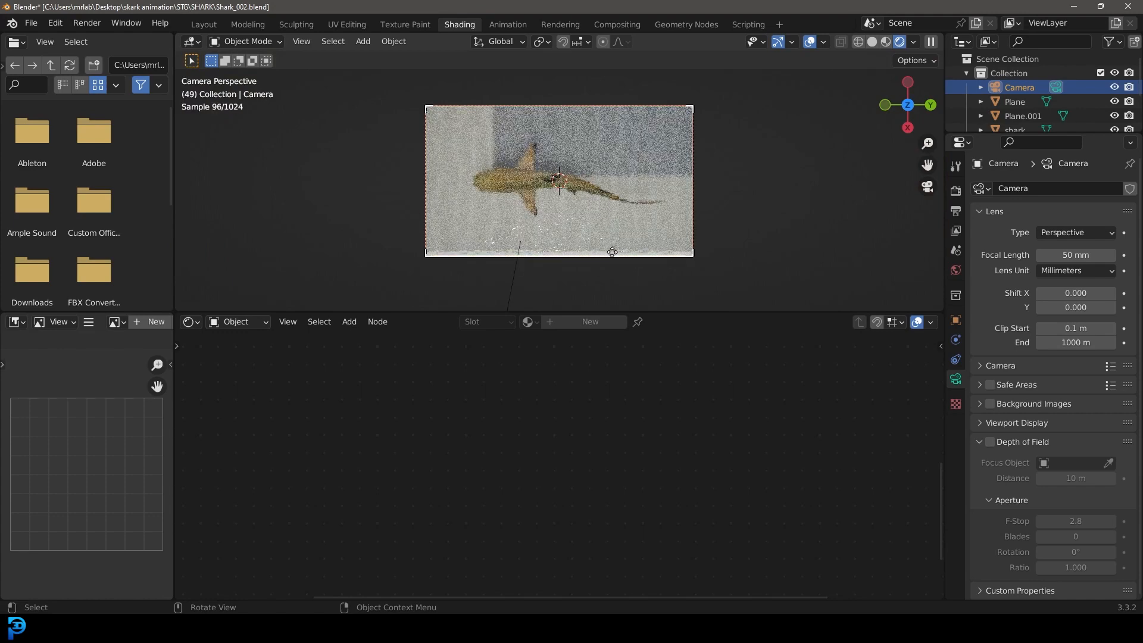
# - Extrude the sand plane upward along Z in Edit Mode and lower the extruded face to the water plane's height
pyautogui.press('z')
pyautogui.click(679, 213)
pyautogui.moveTo(705, 105); pyautogui.dragTo(648, 213, button='middle')
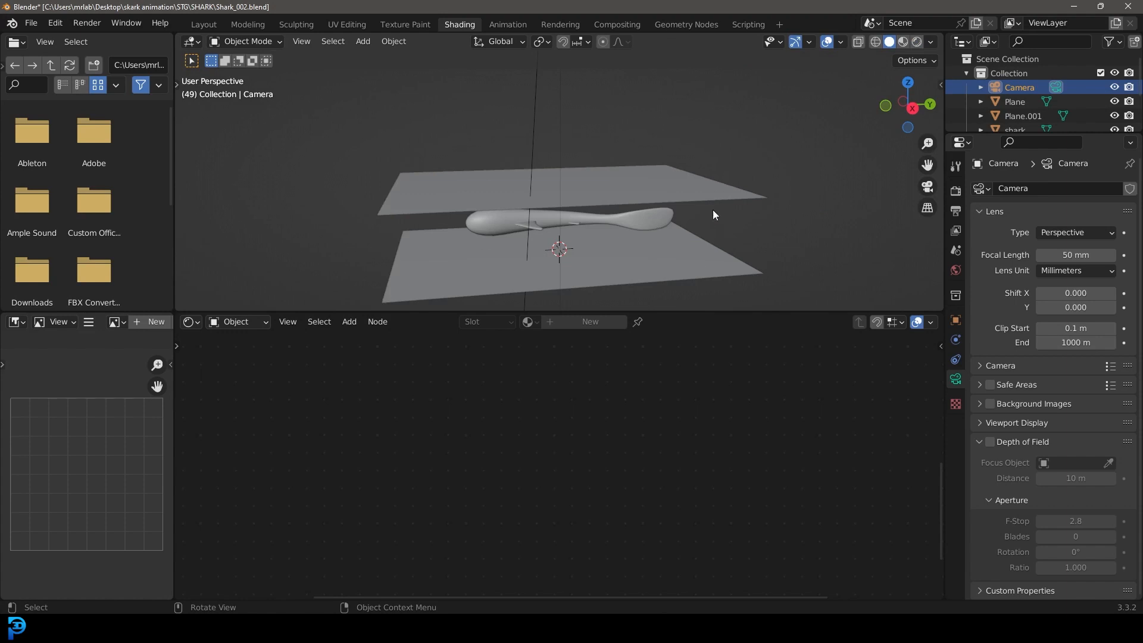
pyautogui.click(702, 244)
pyautogui.moveTo(660, 266); pyautogui.dragTo(656, 201, button='middle')
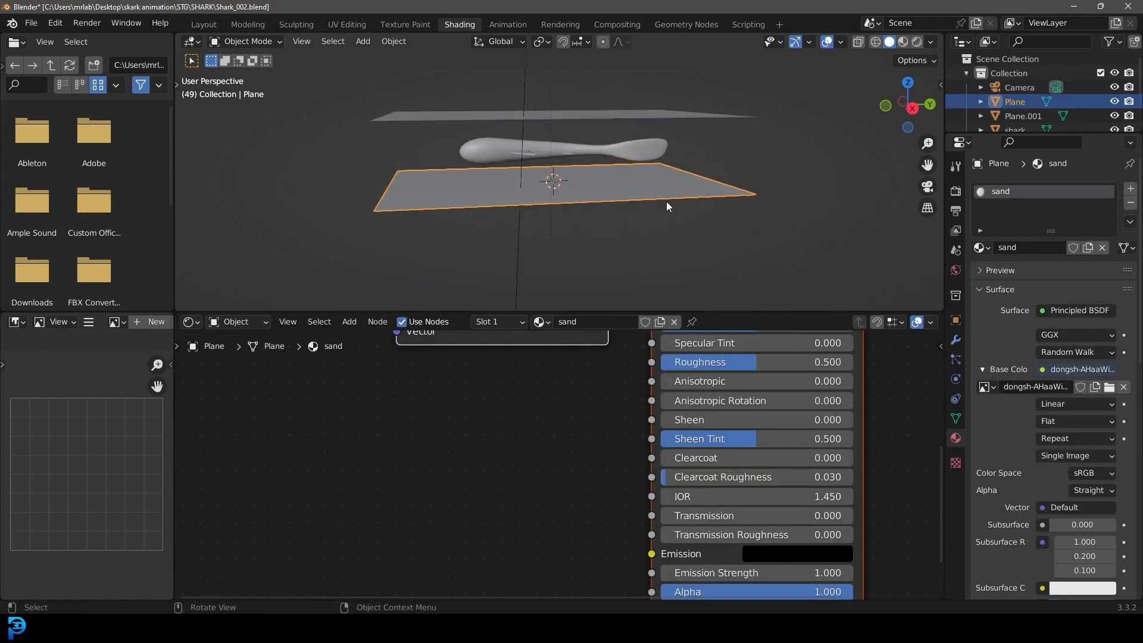
pyautogui.press('Tab')
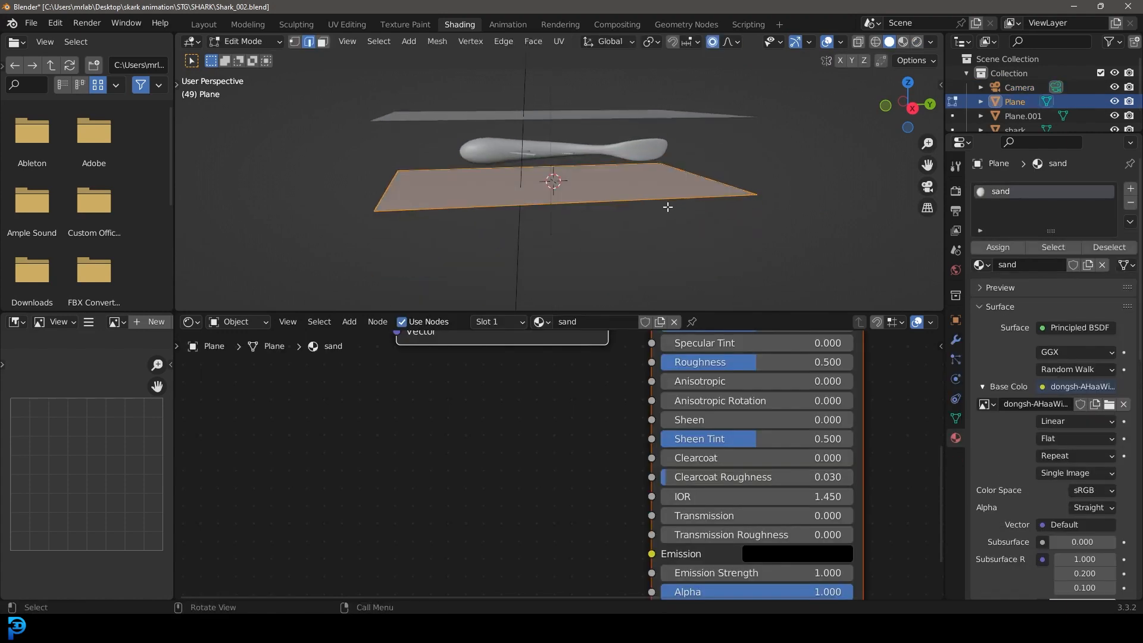
pyautogui.press('e')
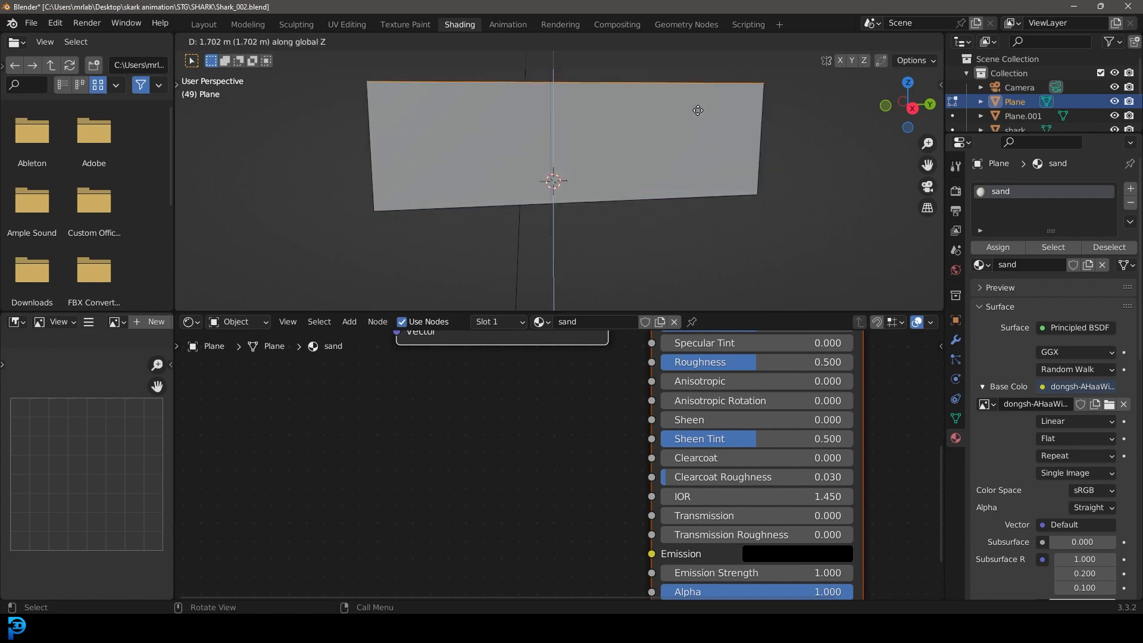
pyautogui.click(697, 110)
pyautogui.press('g')
pyautogui.press('z')
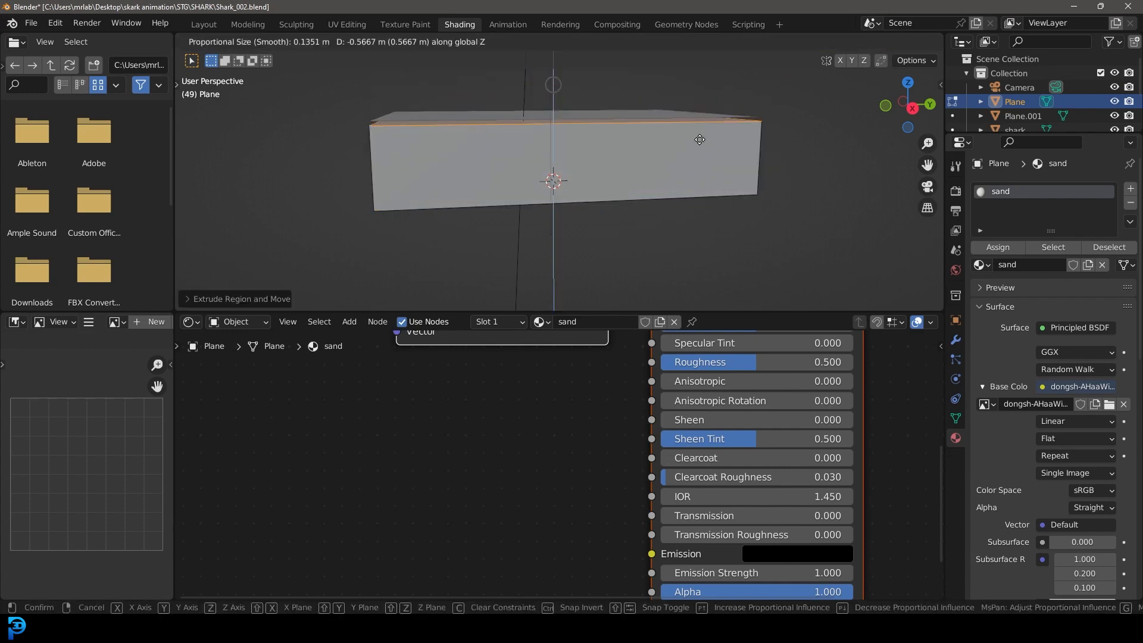
pyautogui.click(701, 134)
# - Delete the top face of the extruded sand box and return to Object Mode
pyautogui.press('x')
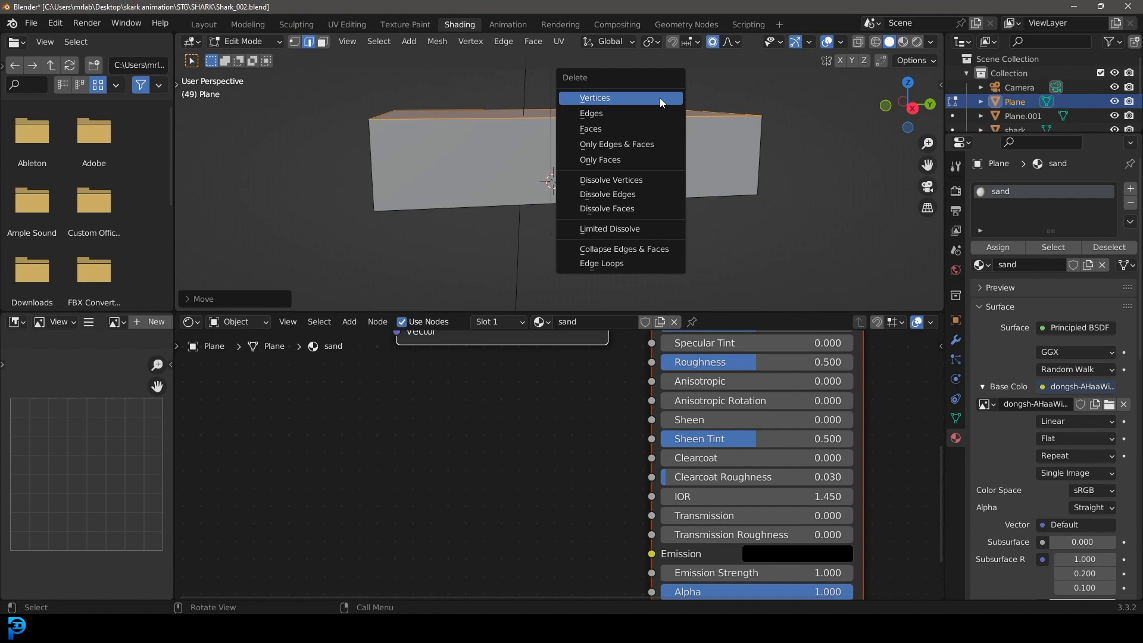
pyautogui.click(632, 123)
pyautogui.press('Tab')
pyautogui.moveTo(631, 107); pyautogui.dragTo(624, 127, button='middle')
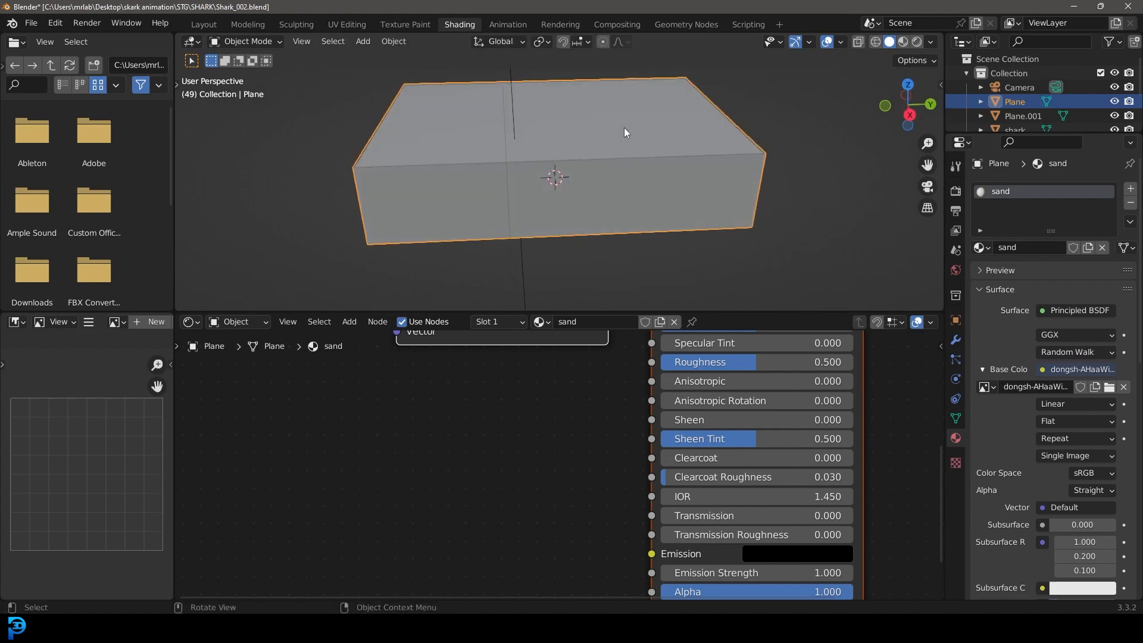
# - Examine the walled sand box through the camera in Rendered shading and return to Solid shading
pyautogui.press('KP_0')
pyautogui.press('z')
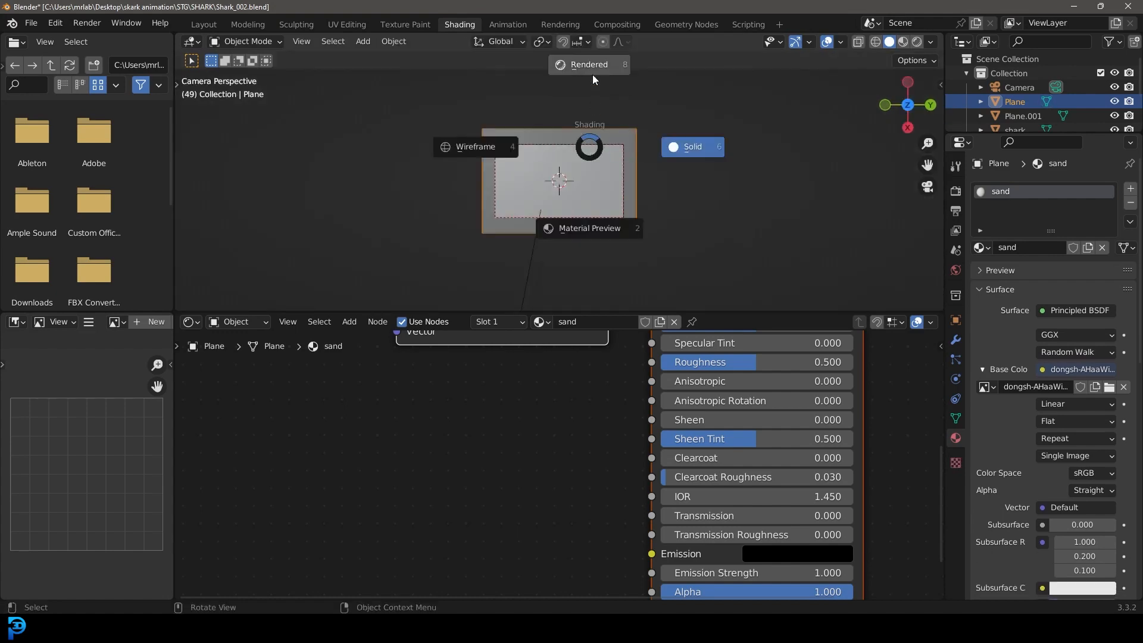
pyautogui.click(592, 74)
pyautogui.scroll(3, 597, 162)
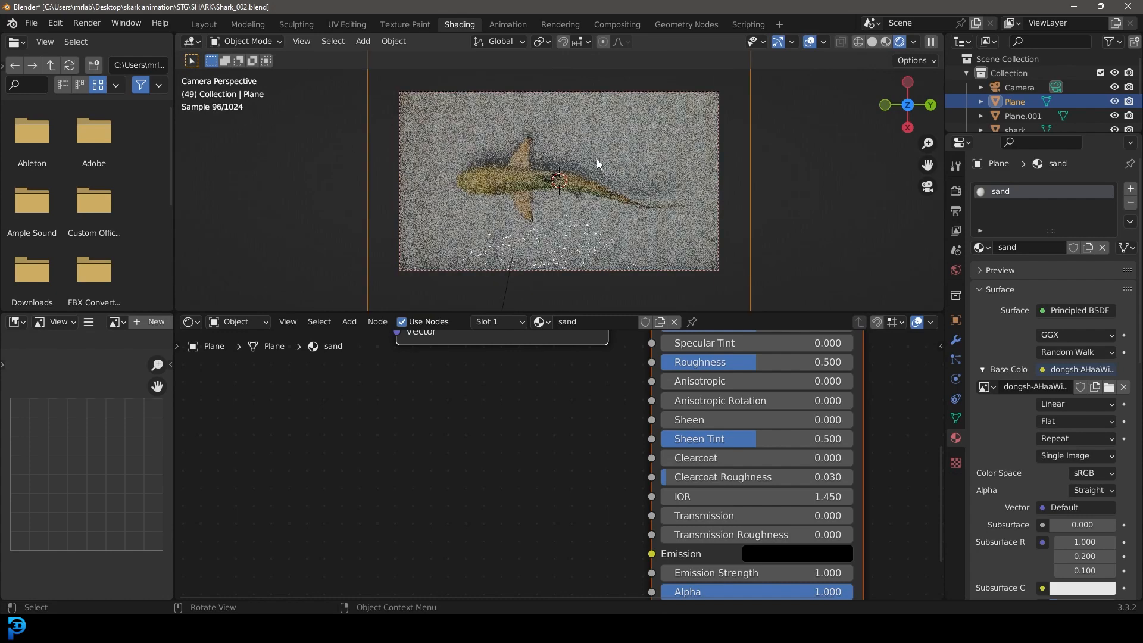
pyautogui.press('z')
pyautogui.click(592, 160)
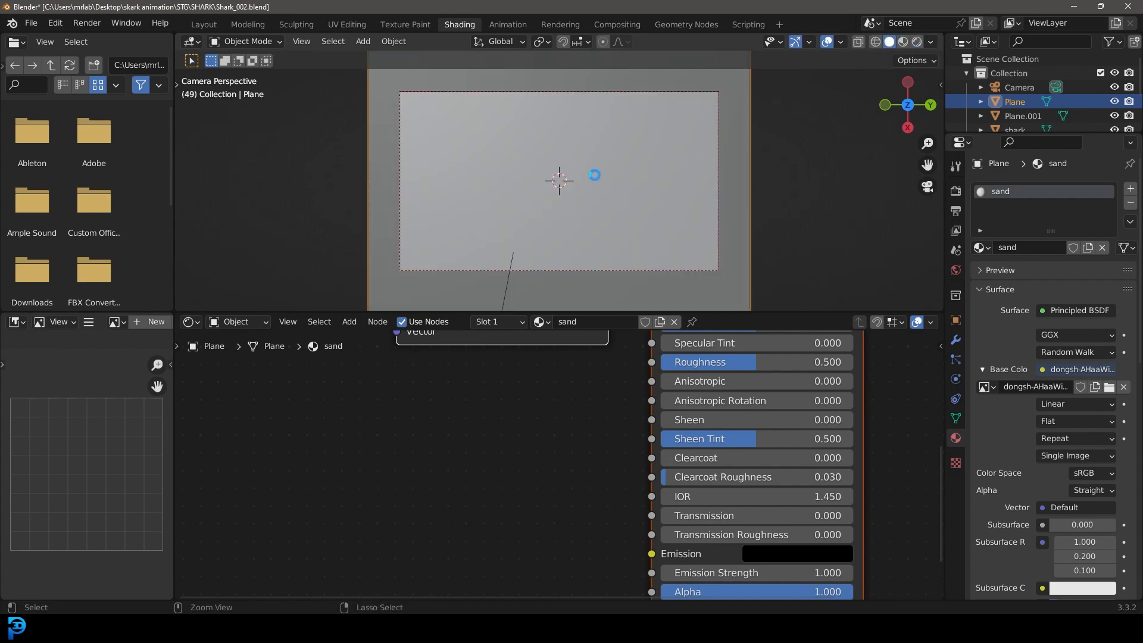
# - Save the file and render the current frame as a still image
pyautogui.hotkey('ctrl', 's')
pyautogui.click(83, 23)
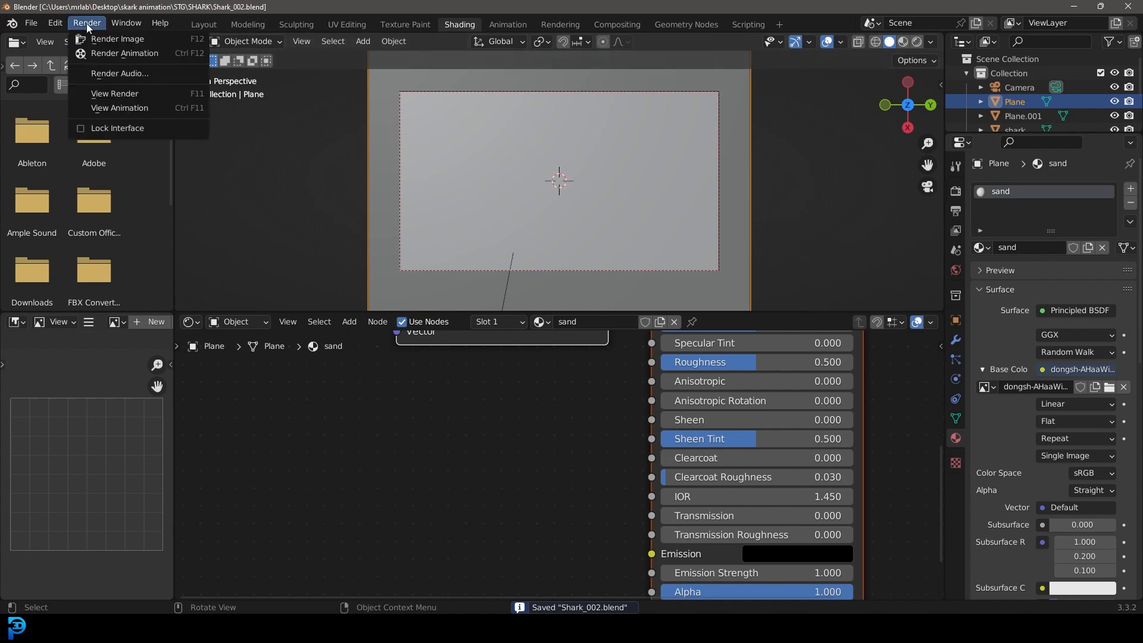
pyautogui.click(95, 37)
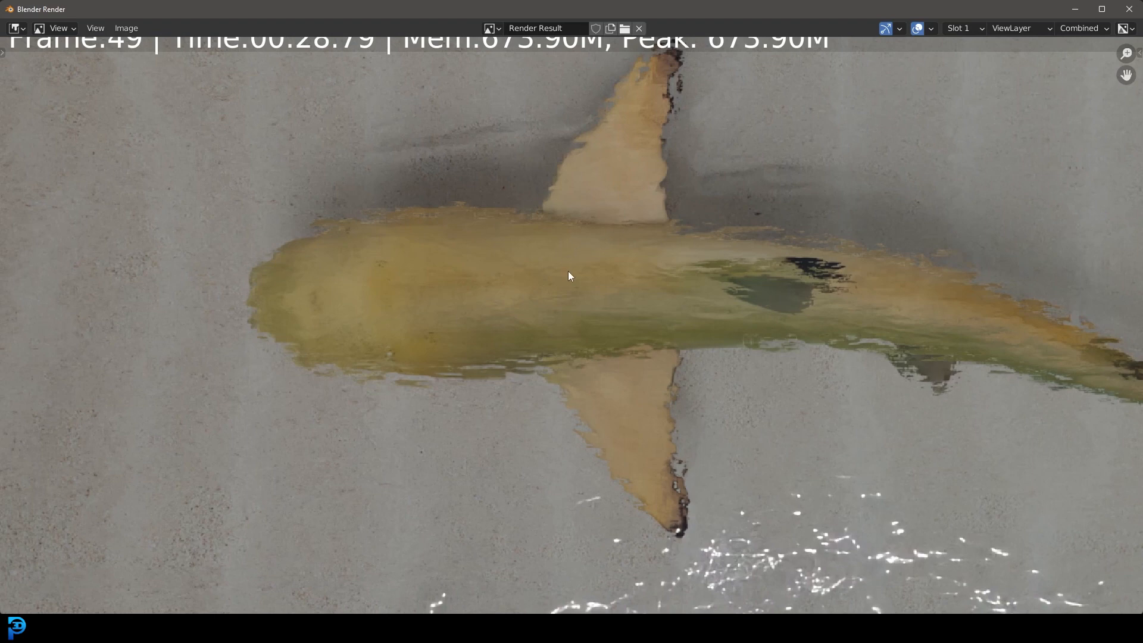
# - Examine the shark, its shadow and the water highlights in the rendered image, and close the render window
pyautogui.scroll(-3, 598, 258)
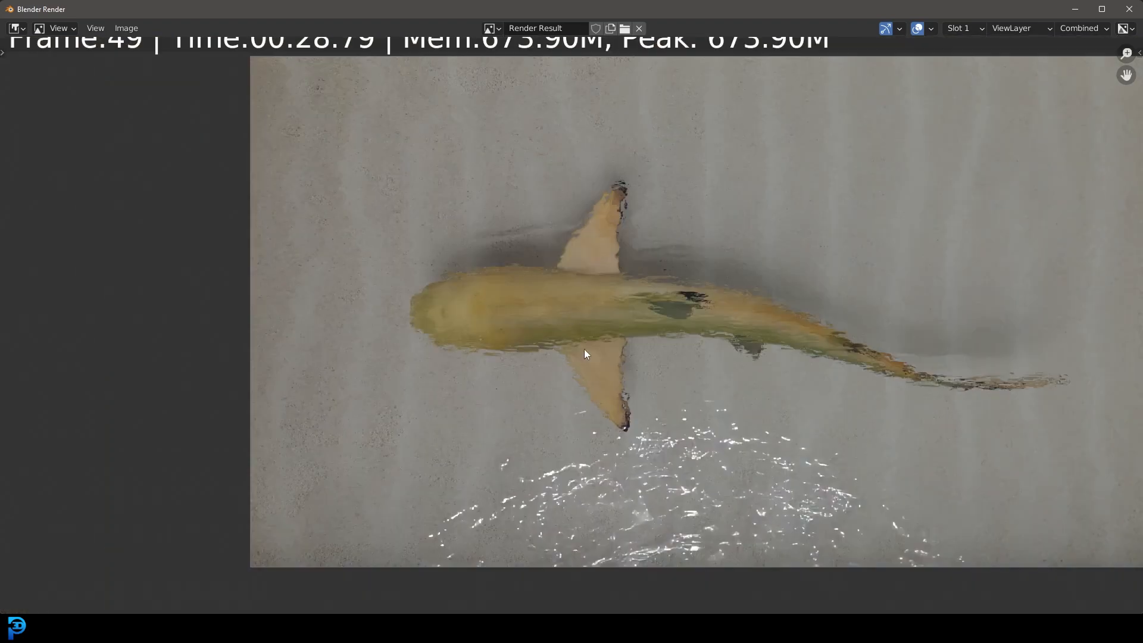
pyautogui.scroll(-2, 584, 354)
pyautogui.scroll(2, 612, 232)
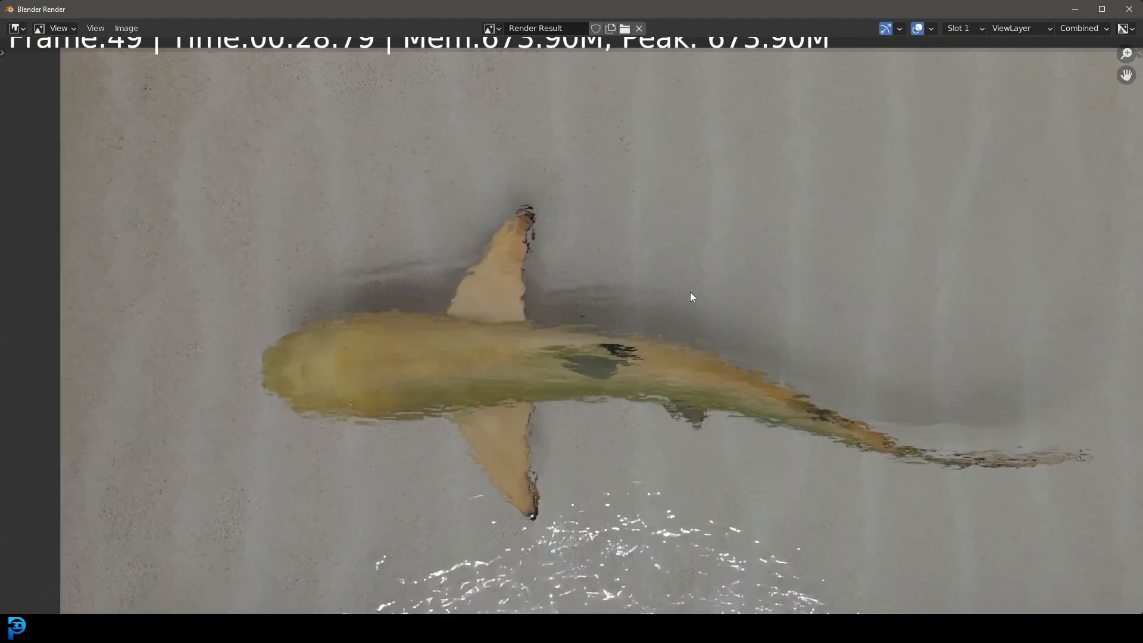
pyautogui.scroll(-1, 660, 334)
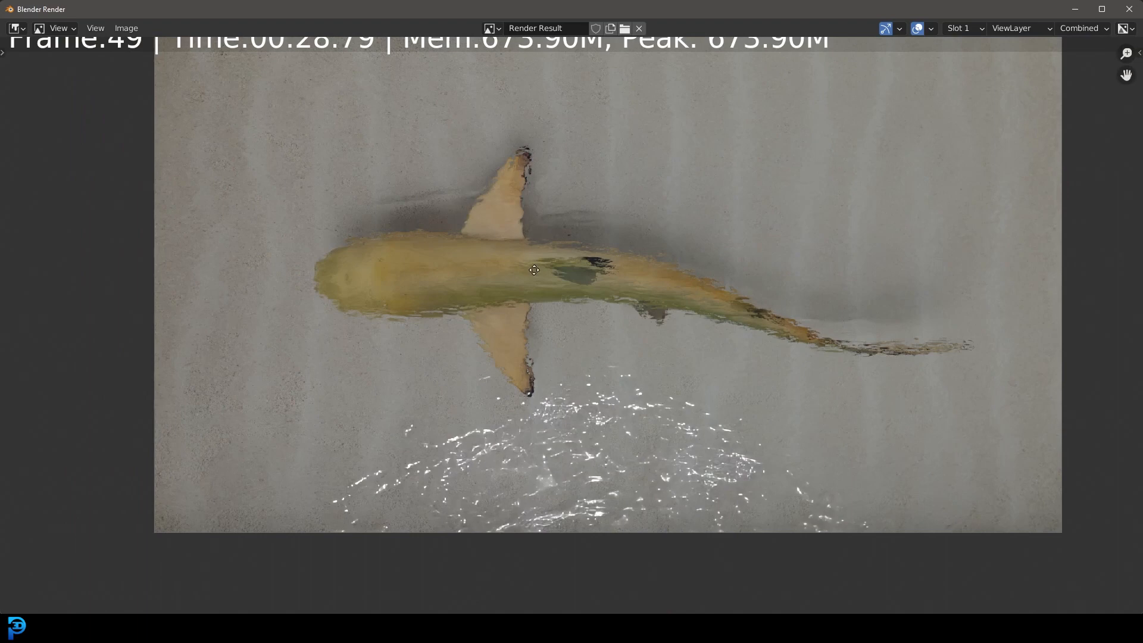
pyautogui.scroll(3, 534, 260)
pyautogui.scroll(-3, 383, 377)
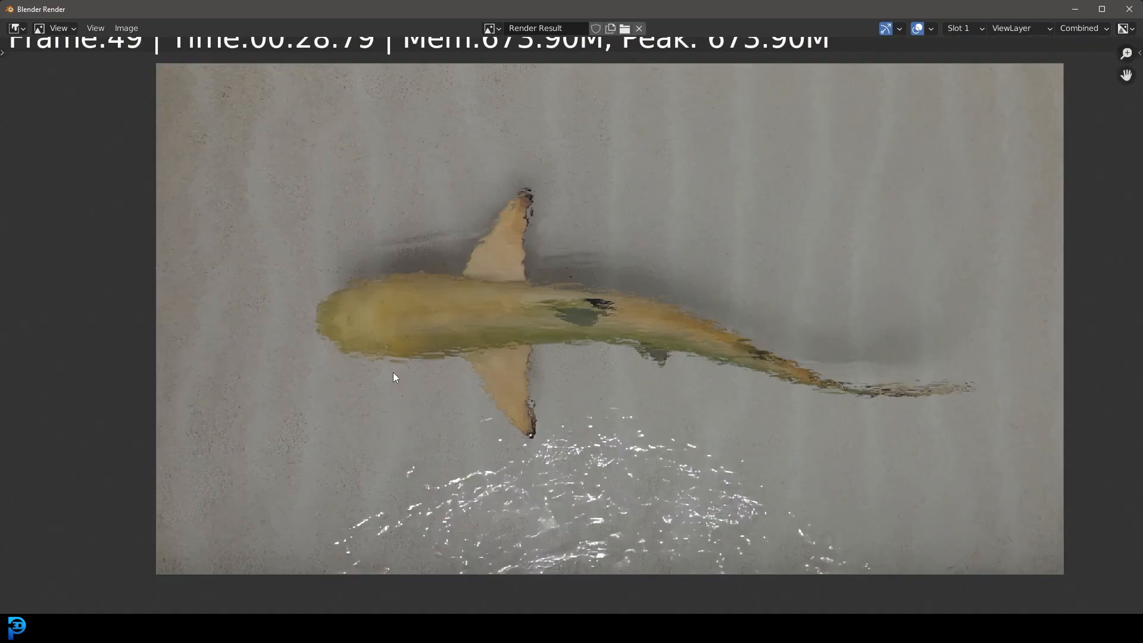
pyautogui.scroll(-2, 406, 370)
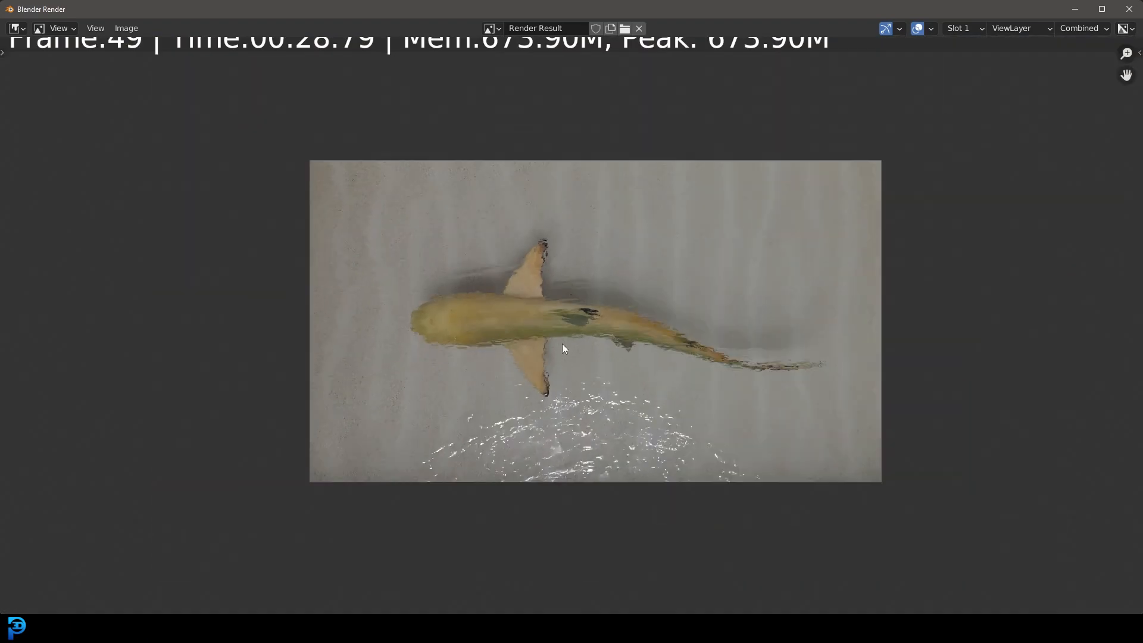
pyautogui.scroll(2, 762, 211)
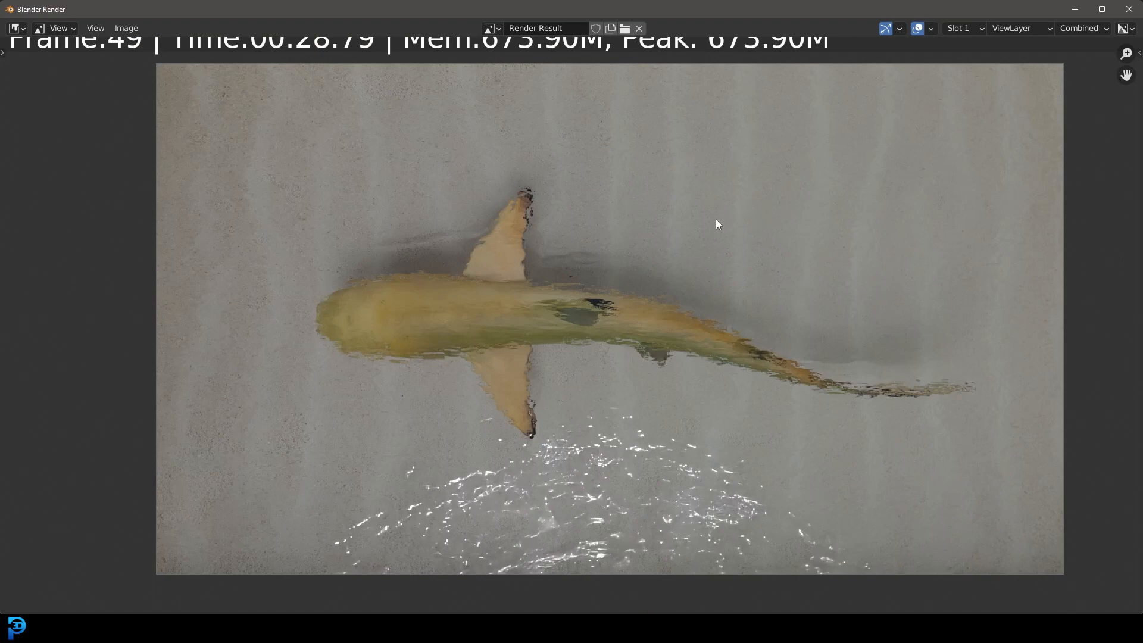
pyautogui.moveTo(491, 203); pyautogui.dragTo(491, 208, button='middle')
pyautogui.scroll(-2, 743, 244)
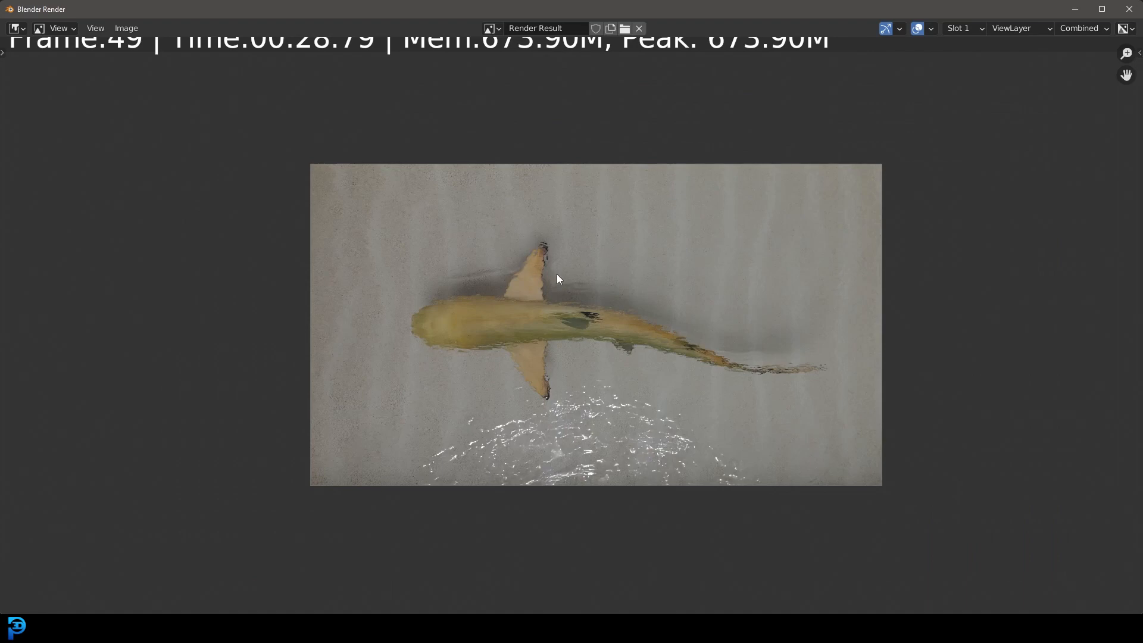
pyautogui.click(1130, 9)
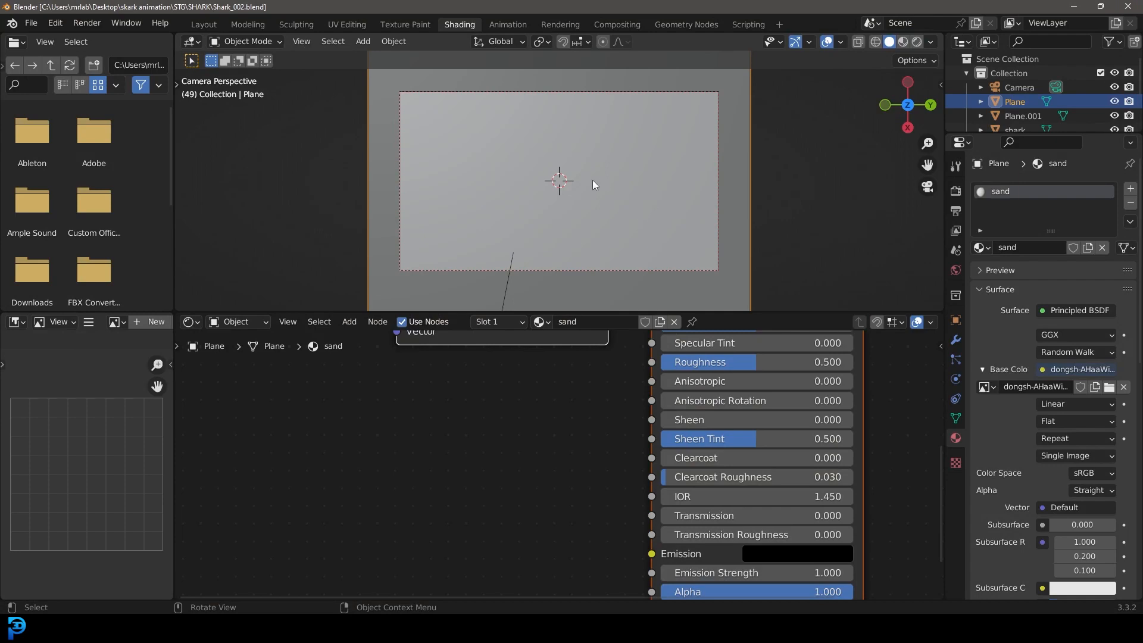
# - Switch to the Layout workspace and set the water plane's viewport display type to Wire
pyautogui.click(204, 24)
pyautogui.scroll(-3, 462, 300)
pyautogui.moveTo(462, 300); pyautogui.dragTo(349, 199, button='middle')
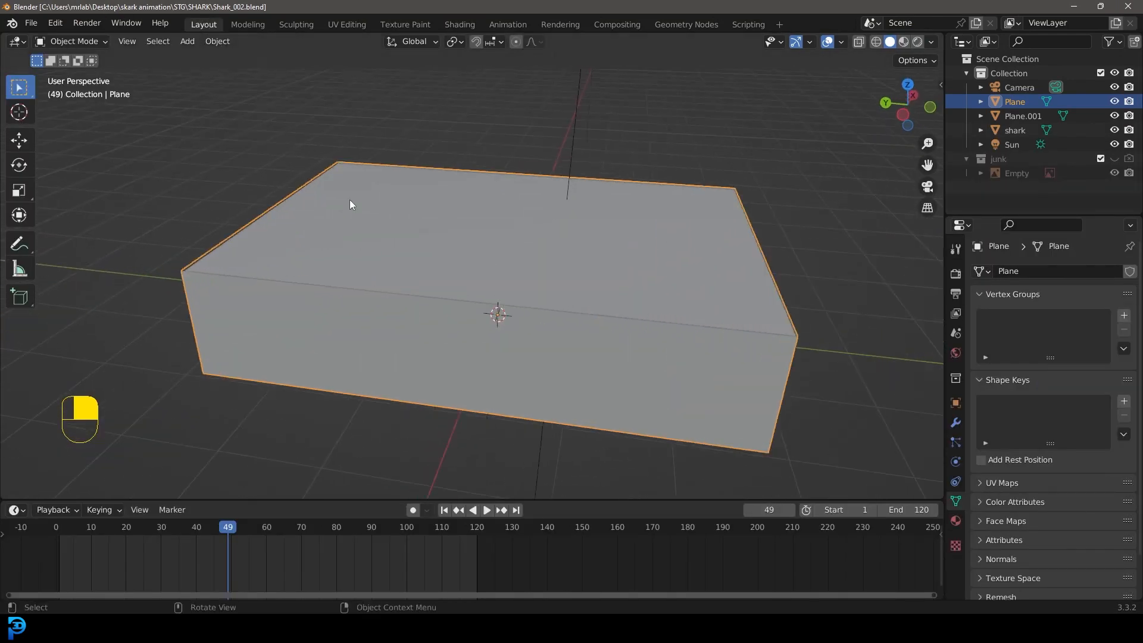
pyautogui.click(341, 201)
pyautogui.press('g')
pyautogui.rightClick(513, 143)
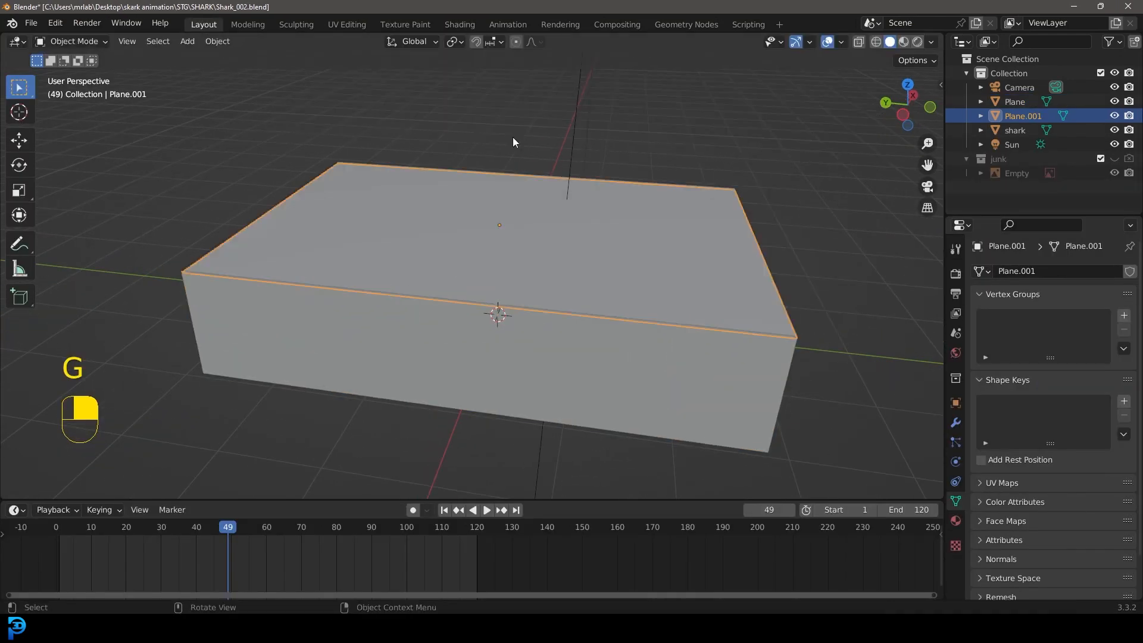
pyautogui.click(956, 404)
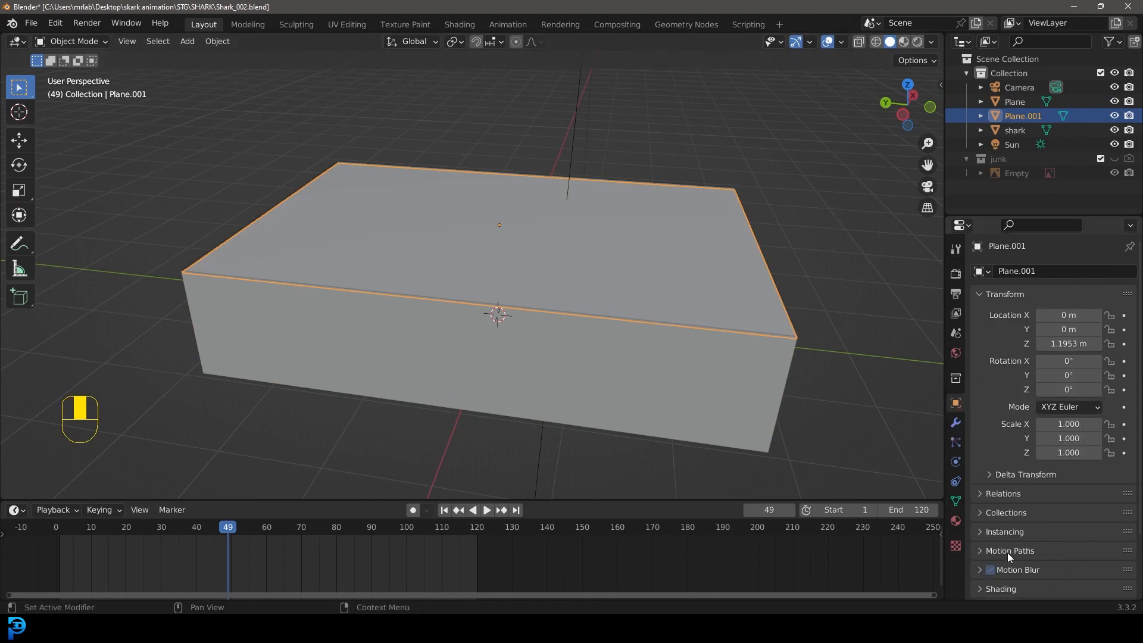
pyautogui.scroll(-4, 996, 553)
pyautogui.click(1000, 530)
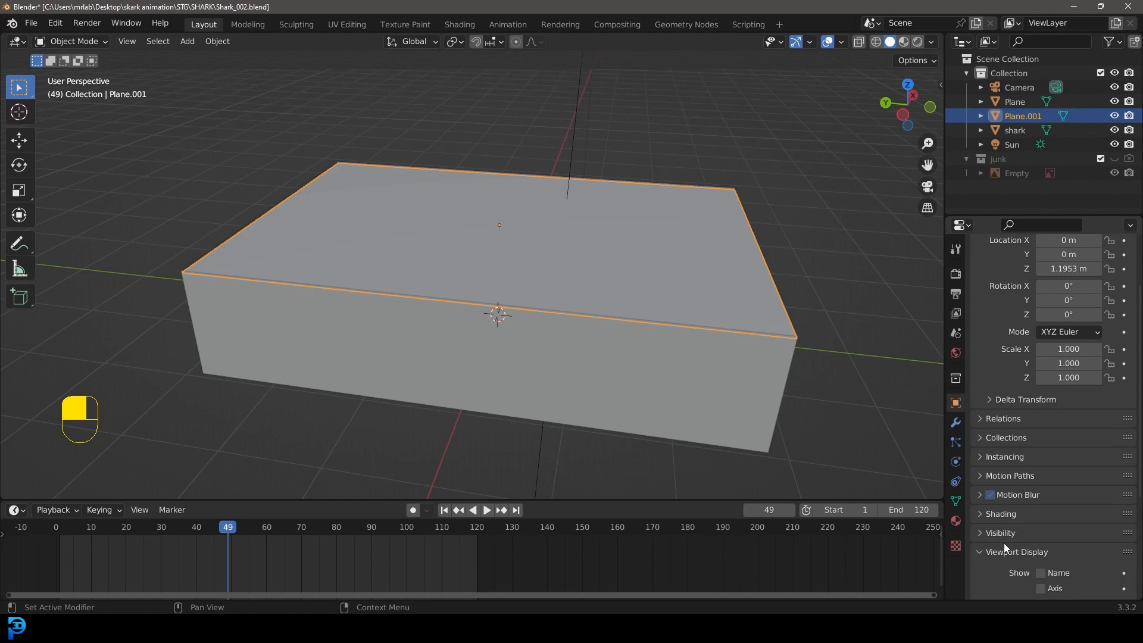
pyautogui.scroll(-3, 1004, 543)
pyautogui.scroll(-2, 1031, 556)
pyautogui.click(1054, 555)
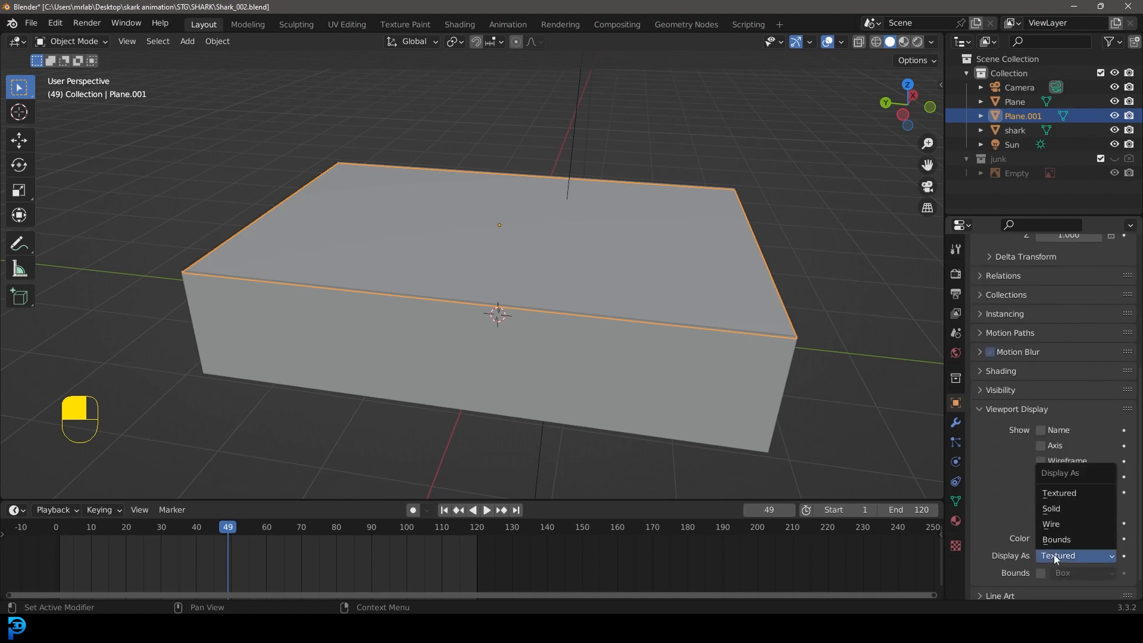
pyautogui.click(1067, 524)
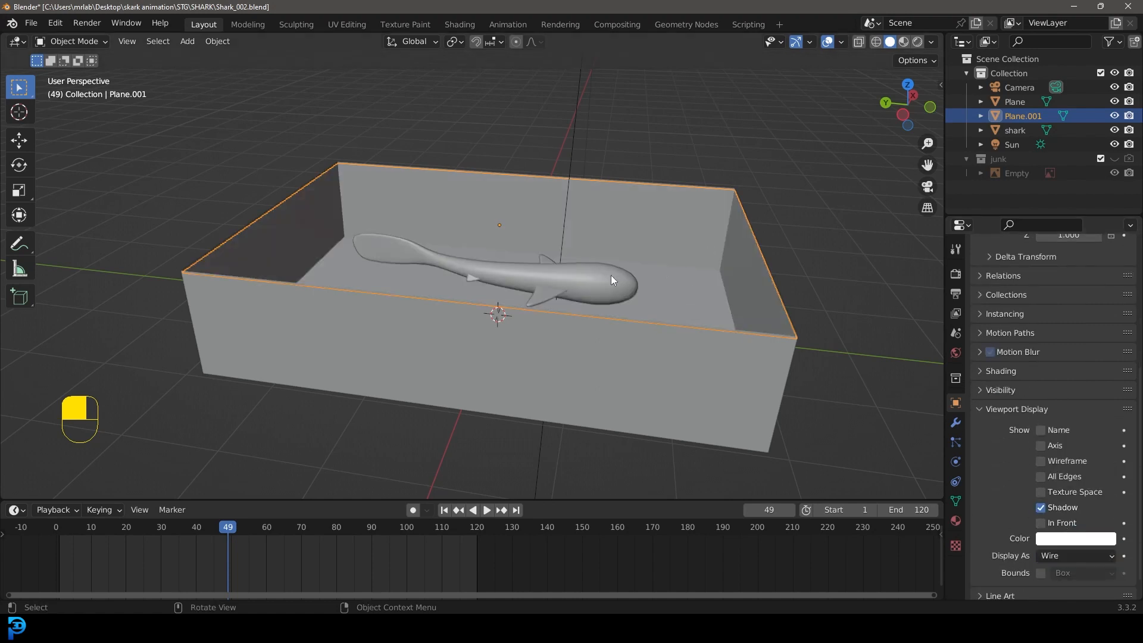
pyautogui.press('g')
pyautogui.rightClick(636, 191)
pyautogui.press('g')
pyautogui.rightClick(668, 209)
# - Preview the water-covered box in Rendered shading from a perspective view and return to Solid shading
pyautogui.press('z')
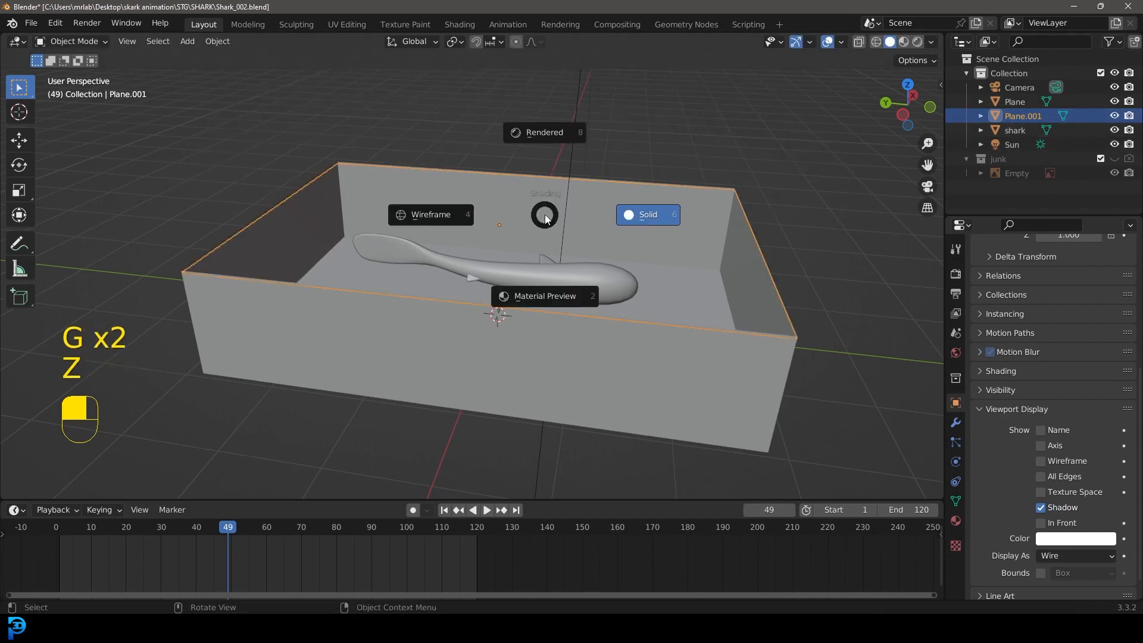
pyautogui.click(552, 134)
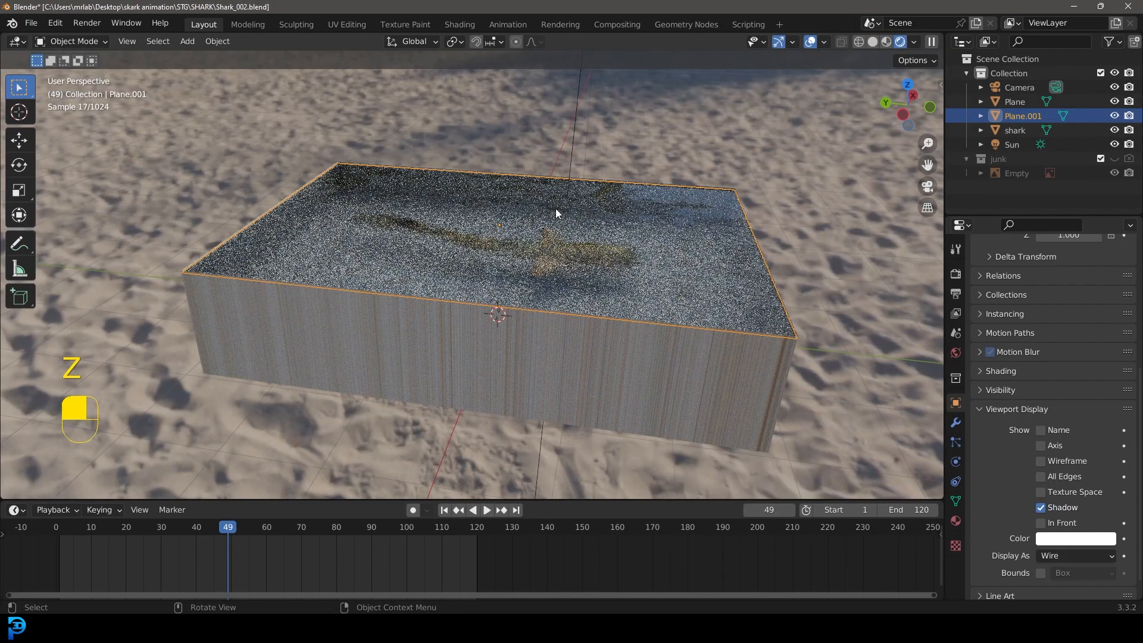
pyautogui.moveTo(555, 211)
pyautogui.mouseDown(button='middle')
pyautogui.moveTo(640, 242)
pyautogui.moveTo(519, 212)
pyautogui.mouseUp(button='middle')
pyautogui.press('z')
pyautogui.click(722, 237)
# - At frame 1, move the shark along the positive Y axis until it lies completely outside the box
pyautogui.click(577, 249)
pyautogui.scroll(-4, 515, 260)
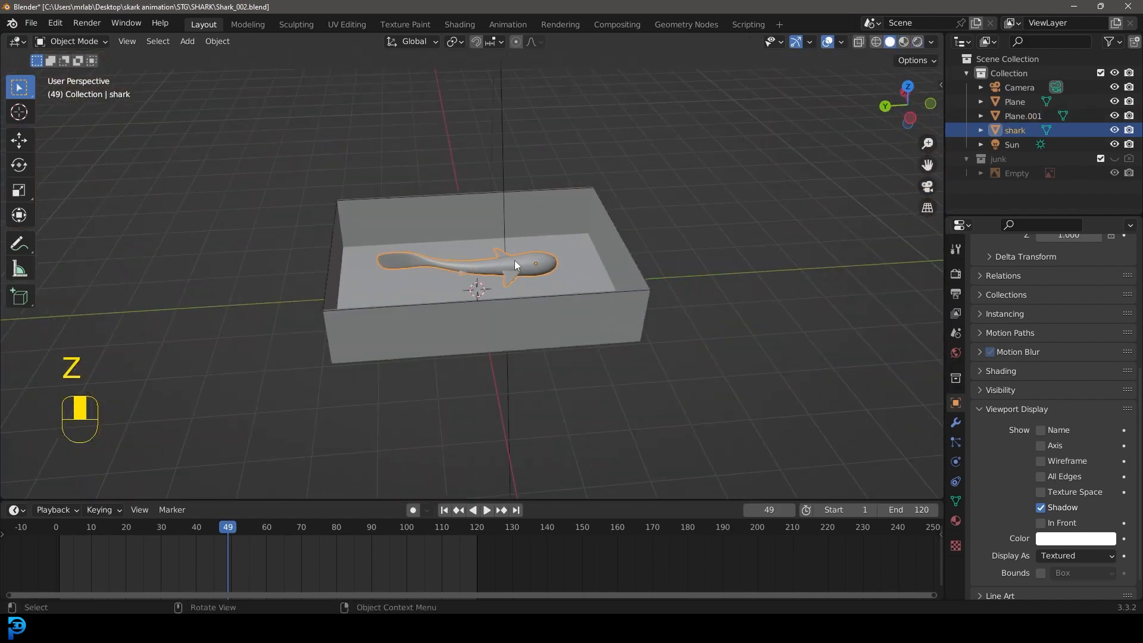
pyautogui.moveTo(318, 501); pyautogui.dragTo(317, 475)
pyautogui.moveTo(330, 558); pyautogui.dragTo(582, 559, button='middle')
pyautogui.scroll(3, 582, 558)
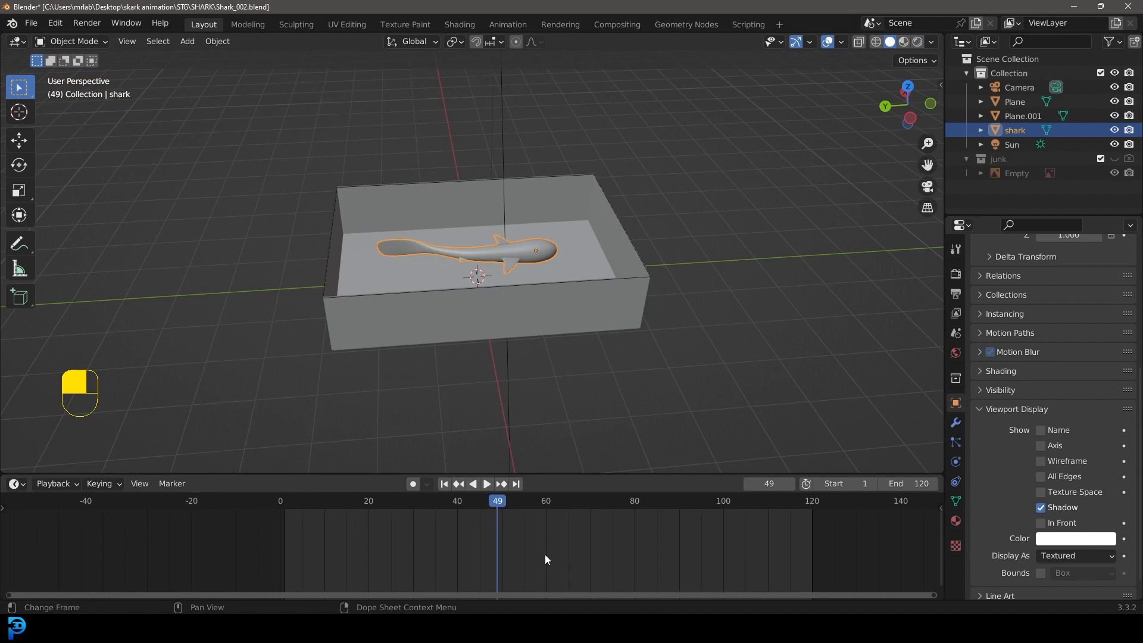
pyautogui.moveTo(501, 504); pyautogui.dragTo(285, 549)
pyautogui.press('space')
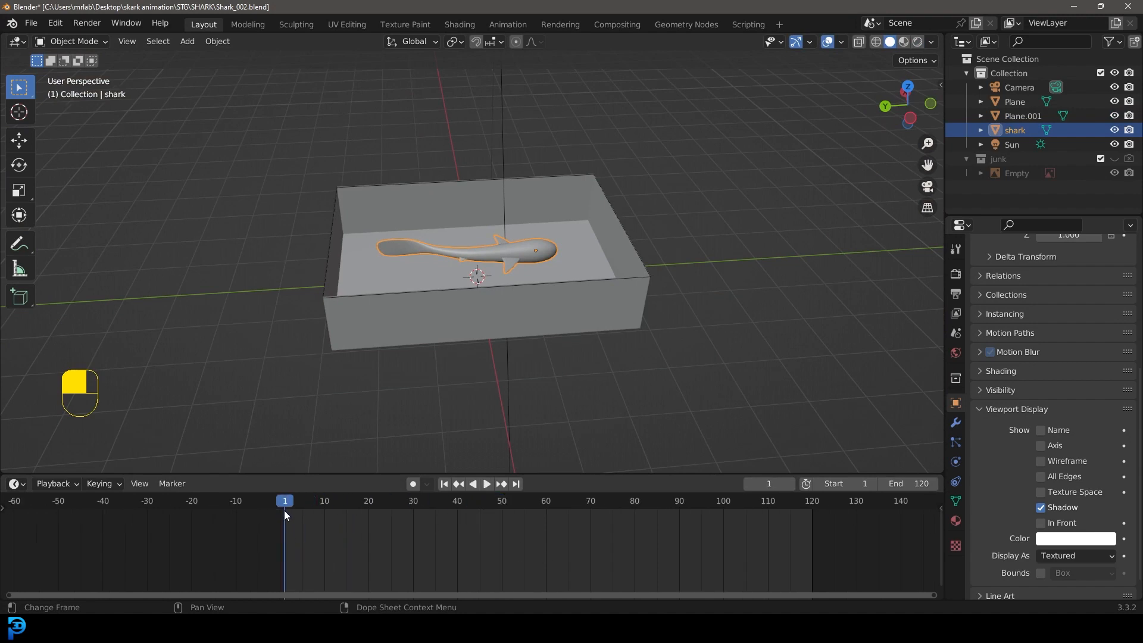
pyautogui.moveTo(448, 202); pyautogui.dragTo(462, 238, button='middle')
pyautogui.press('g')
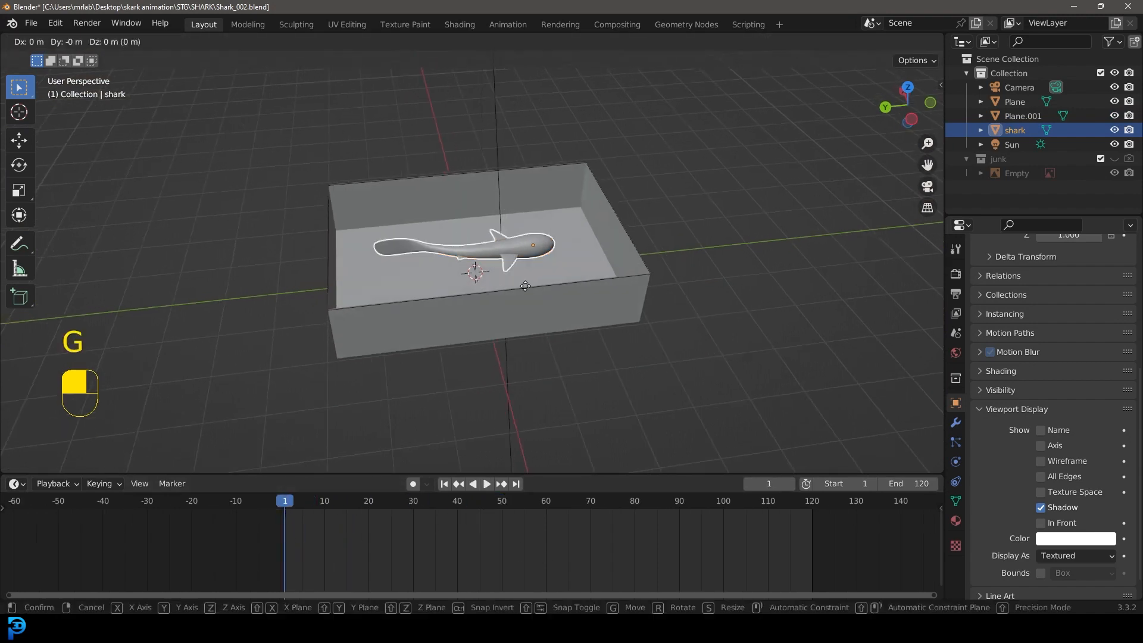
pyautogui.click(289, 304)
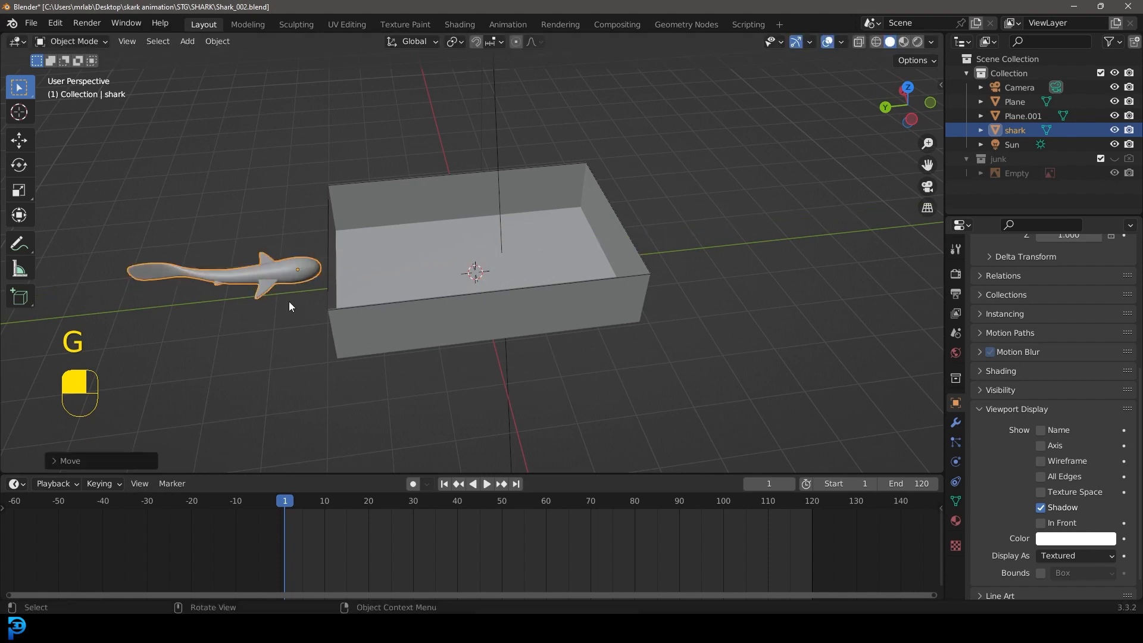
# - Turn on auto keying and insert a Location keyframe for the shark at frame 1
pyautogui.click(414, 484)
pyautogui.press('i')
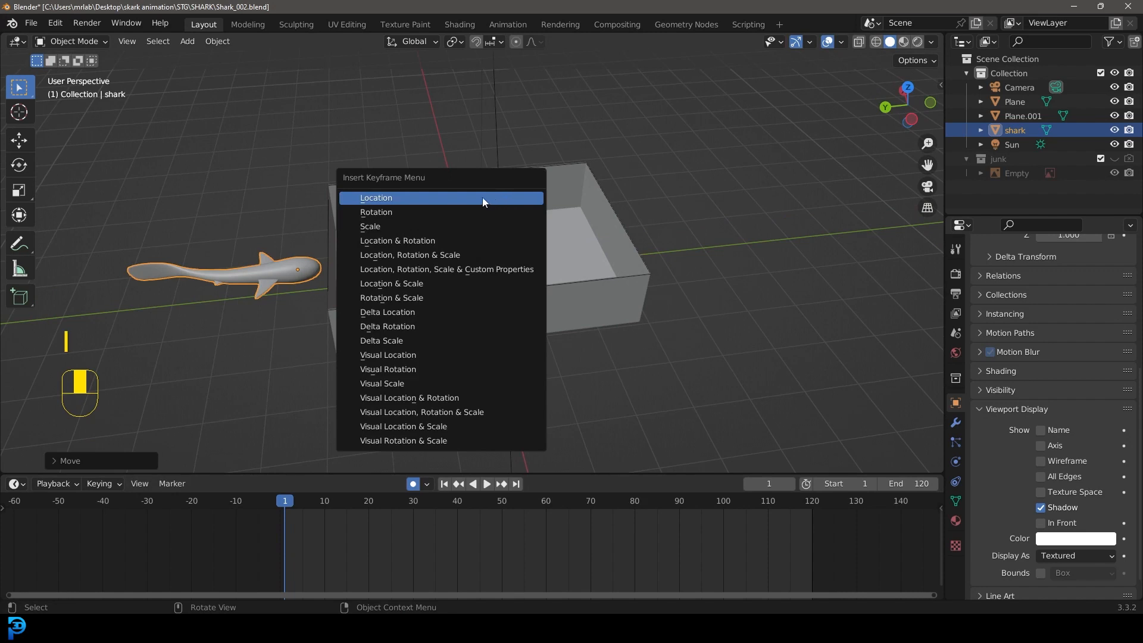
pyautogui.click(399, 197)
# - At frame 120, move the shark along Y to beyond the box's opposite end, then turn auto keying off
pyautogui.moveTo(289, 506); pyautogui.dragTo(813, 565)
pyautogui.press('g')
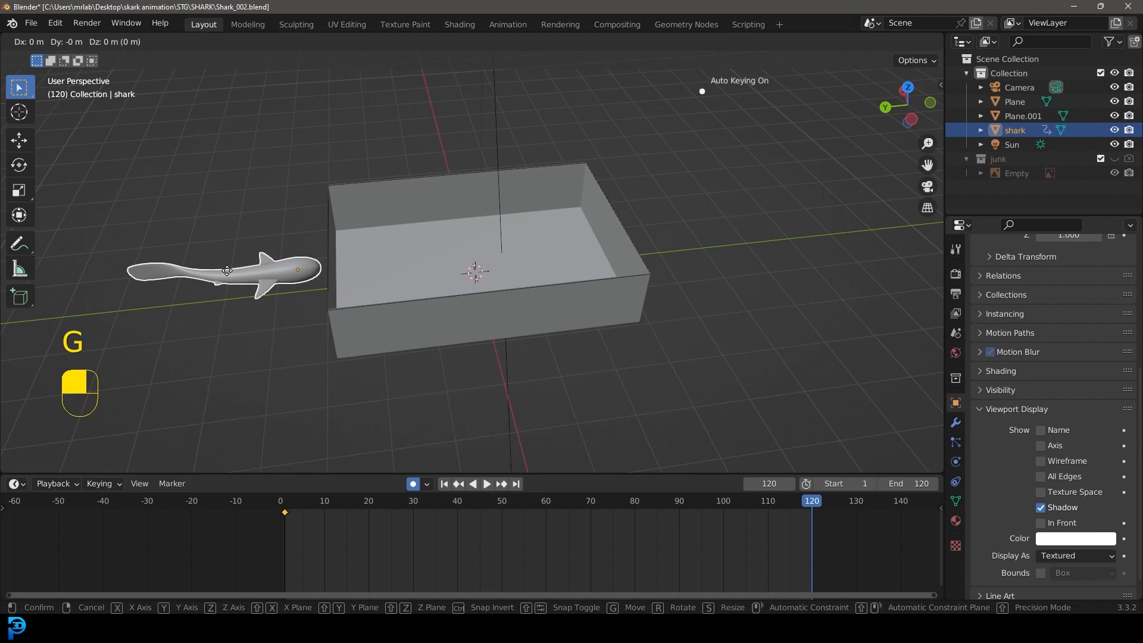
pyautogui.press('y')
pyautogui.click(712, 309)
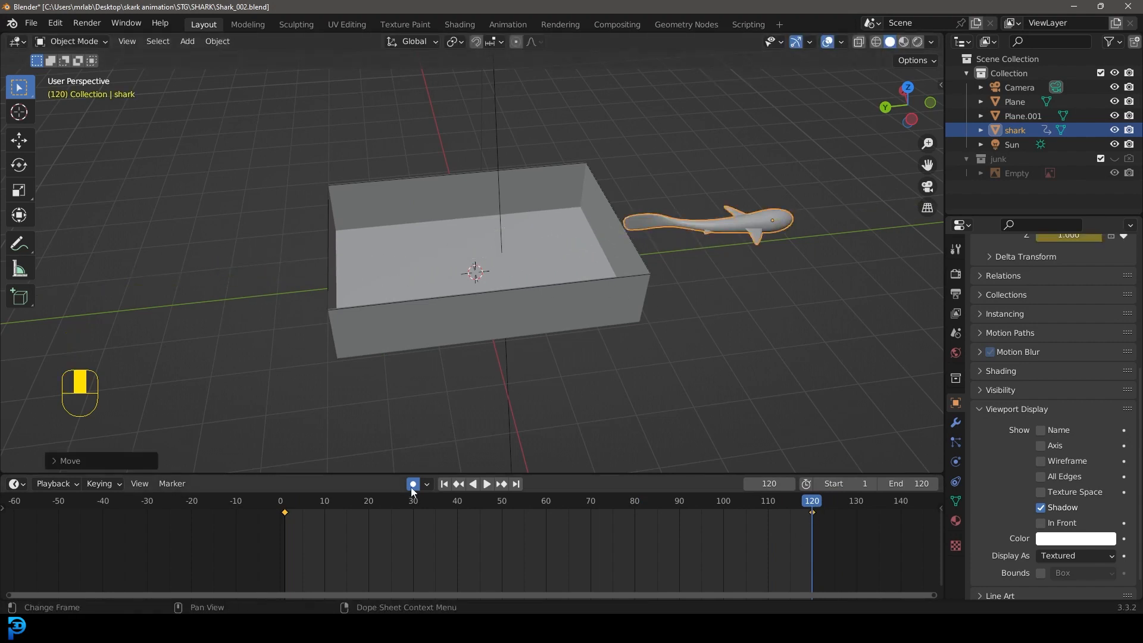
pyautogui.moveTo(706, 227); pyautogui.dragTo(688, 247, button='middle')
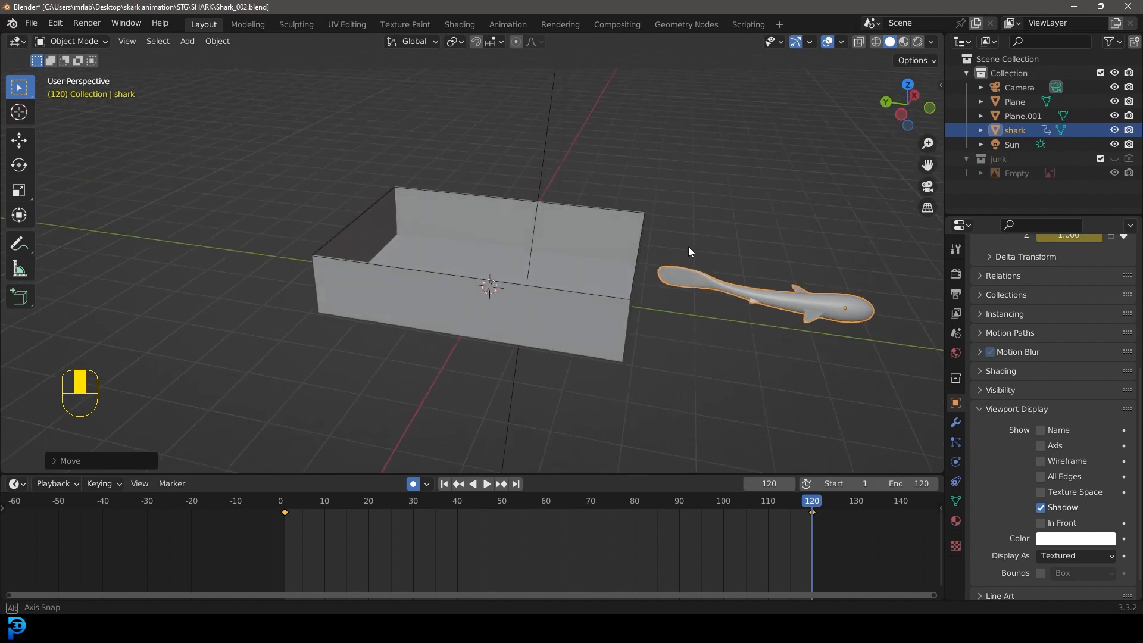
pyautogui.click(412, 484)
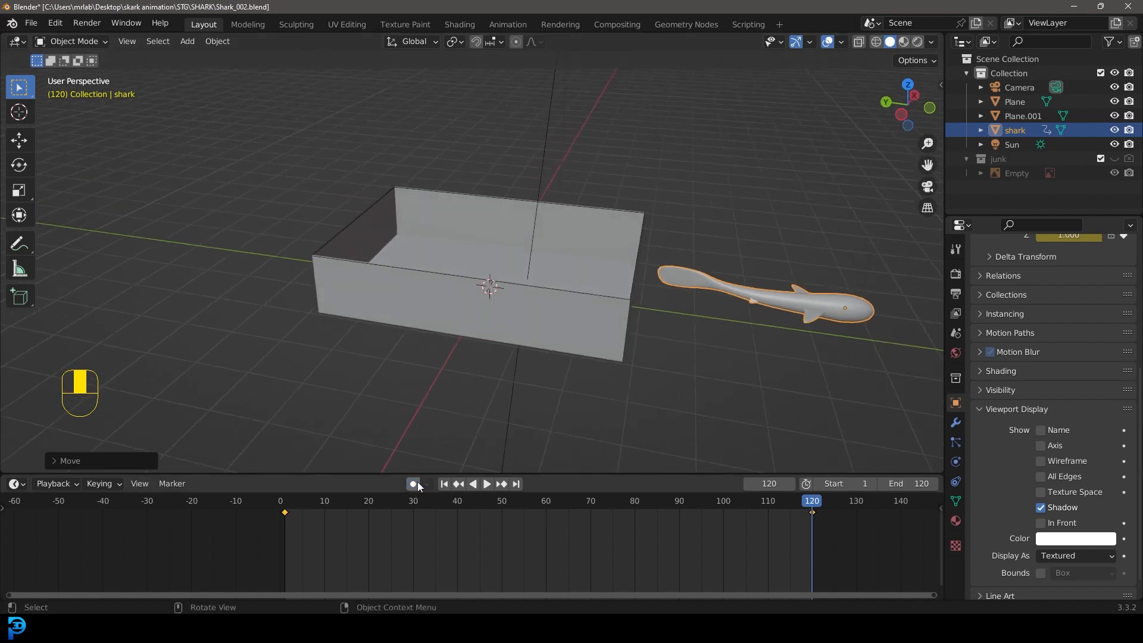
# - Select both of the shark's keyframes and set their interpolation to Linear
pyautogui.moveTo(854, 553); pyautogui.dragTo(242, 499)
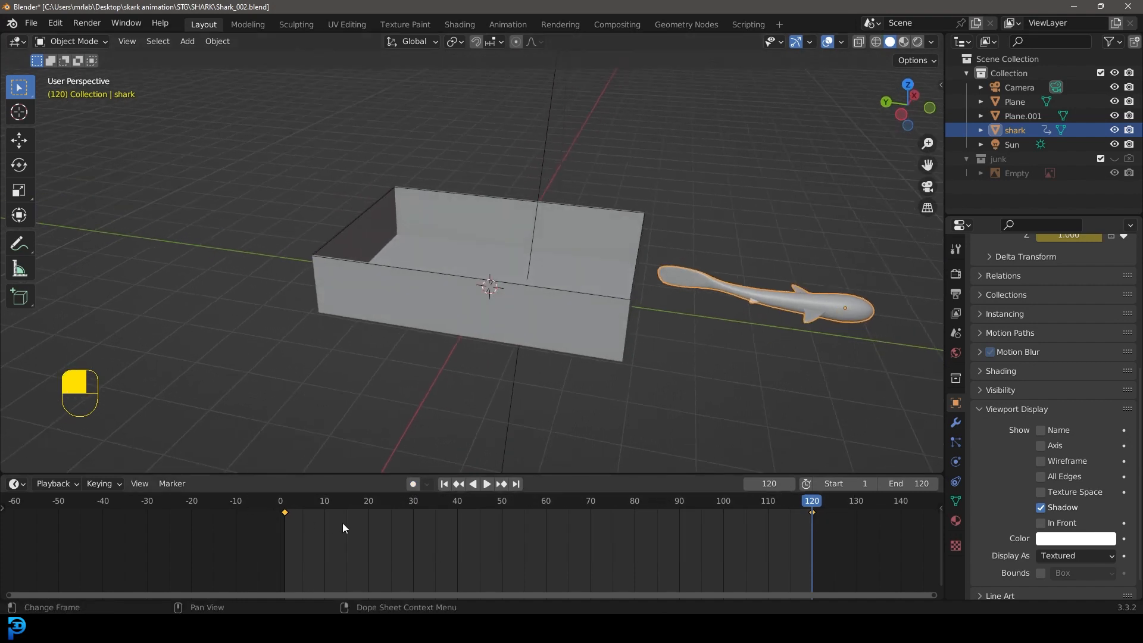
pyautogui.press('t')
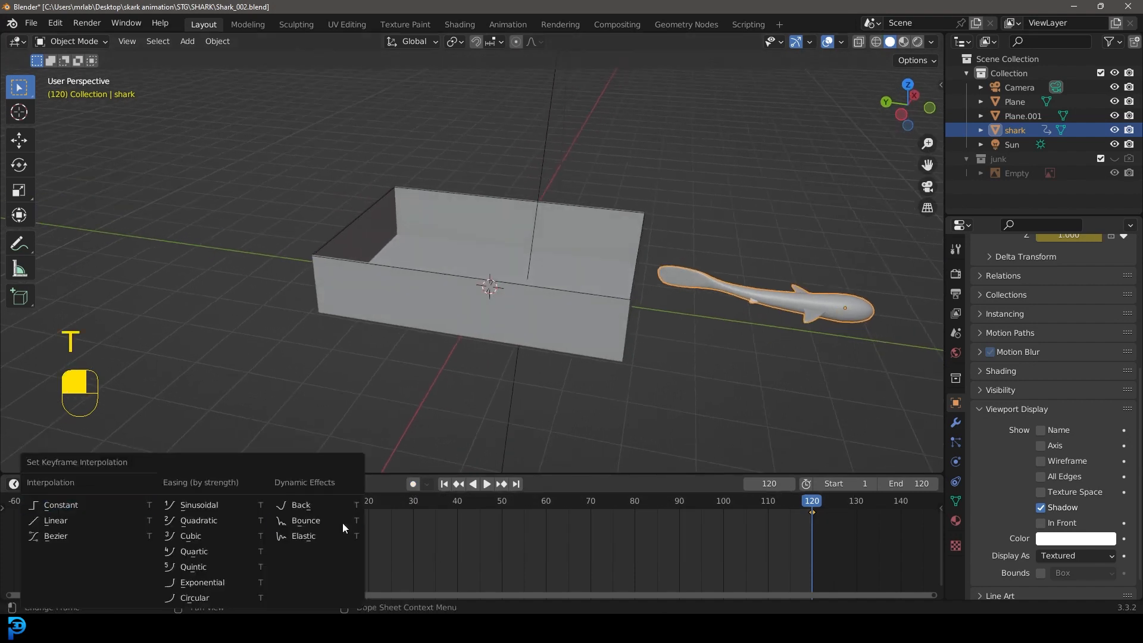
pyautogui.click(78, 519)
# - Play the shark's pass through the box from the start in perspective view to check its motion
pyautogui.moveTo(420, 238); pyautogui.dragTo(489, 309, button='middle')
pyautogui.moveTo(810, 529); pyautogui.dragTo(281, 526)
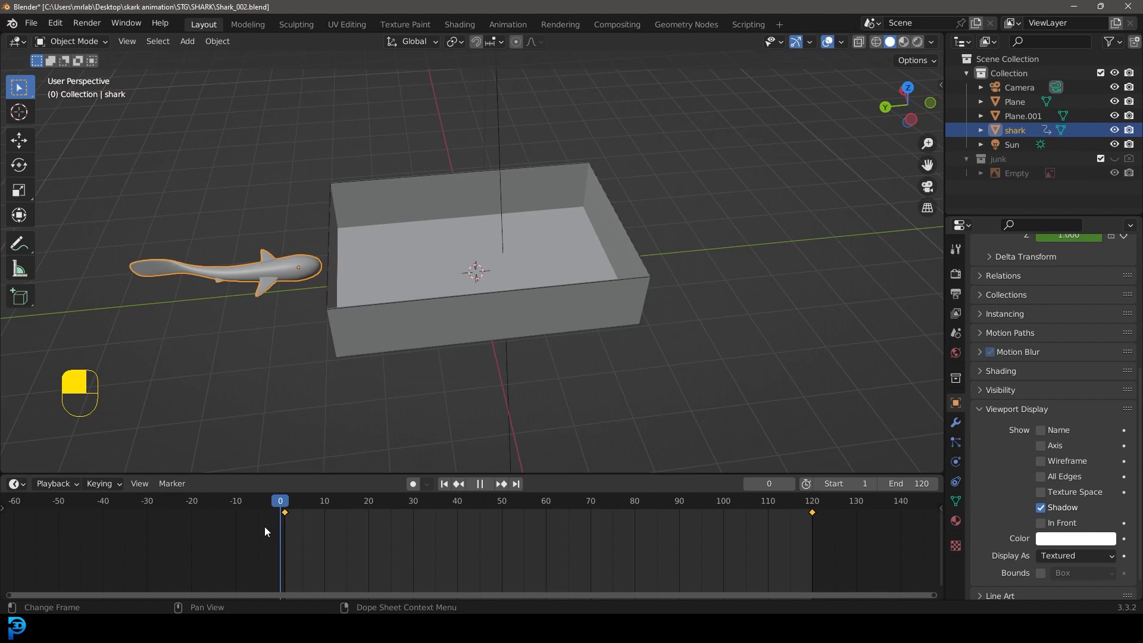
pyautogui.press('space')
pyautogui.scroll(3, 624, 245)
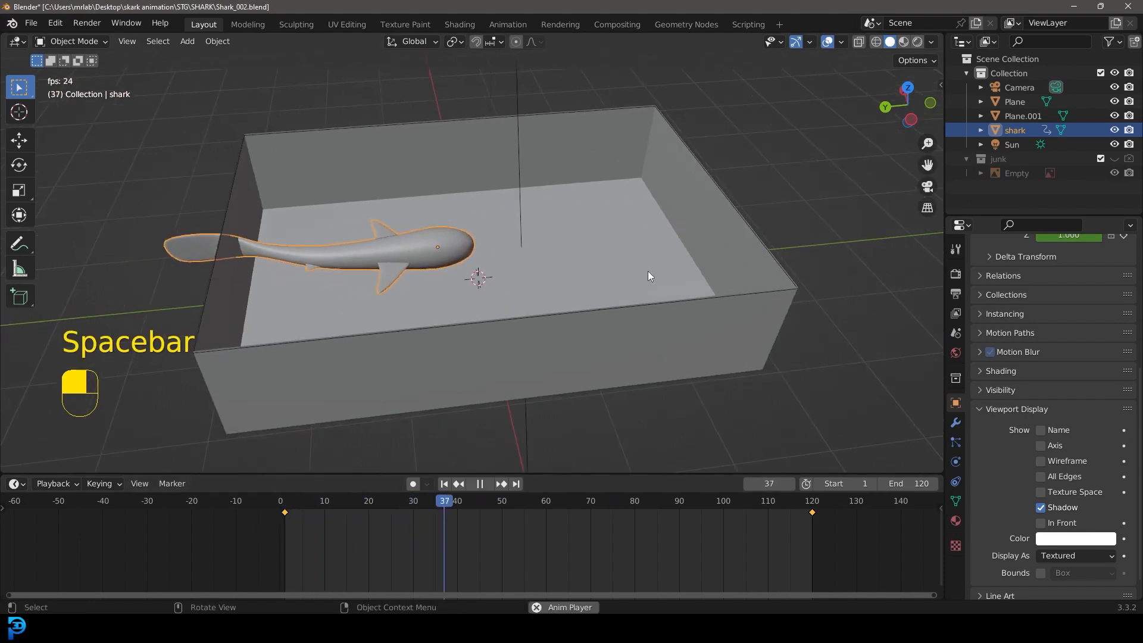
pyautogui.moveTo(717, 230); pyautogui.dragTo(676, 253, button='middle')
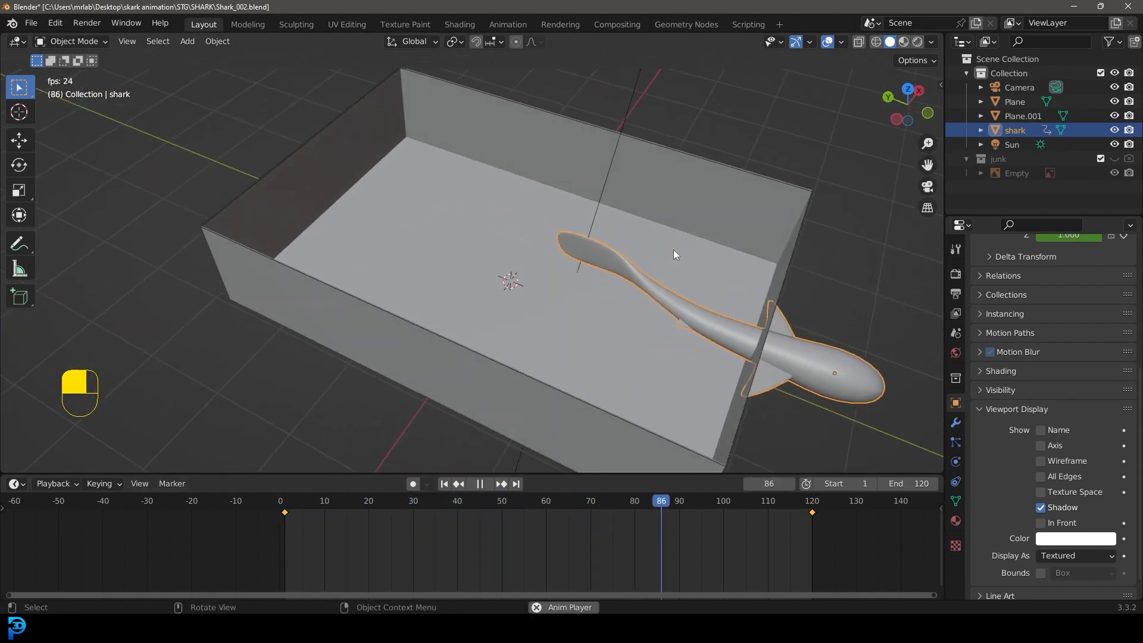
pyautogui.press('space')
pyautogui.scroll(-3, 661, 220)
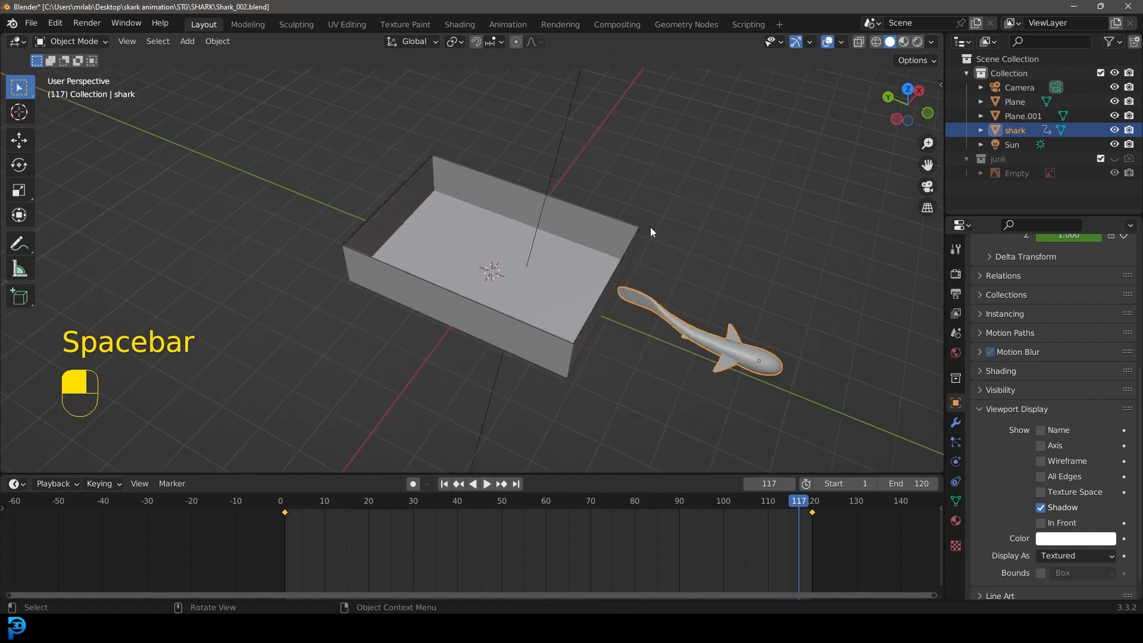
# - Replay the shark's motion from frame 1 in top view and stop it partway across the box
pyautogui.press('KP_7')
pyautogui.hotkey('shift', 'Left')
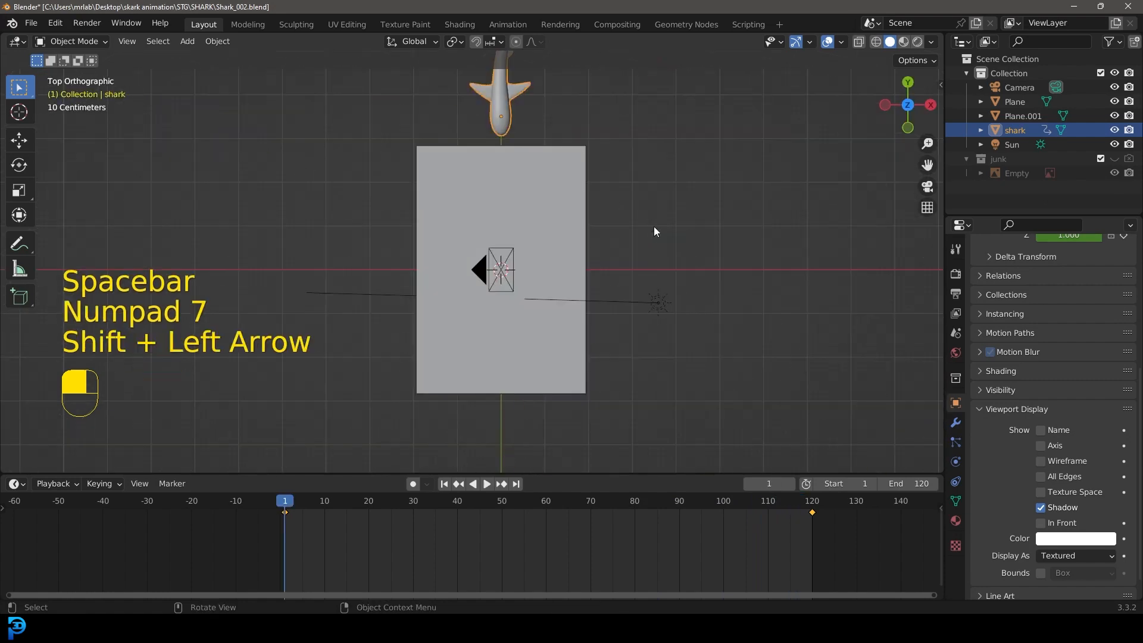
pyautogui.scroll(4, 654, 226)
pyautogui.press('space')
pyautogui.scroll(-2, 544, 168)
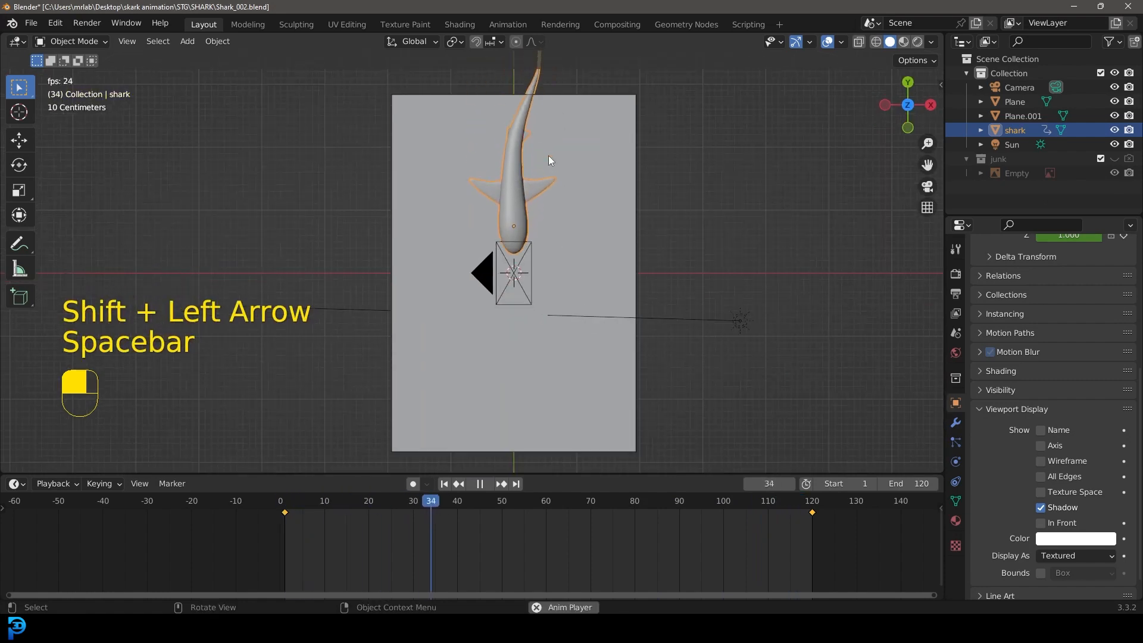
pyautogui.press('space')
# - Add a basis shape key and a second shape key to the shark, and set the second key's value to 1.000
pyautogui.scroll(2, 545, 164)
pyautogui.keyDown('shift'); pyautogui.moveTo(545, 122); pyautogui.dragTo(561, 234, button='middle'); pyautogui.keyUp('shift')
pyautogui.scroll(2, 577, 263)
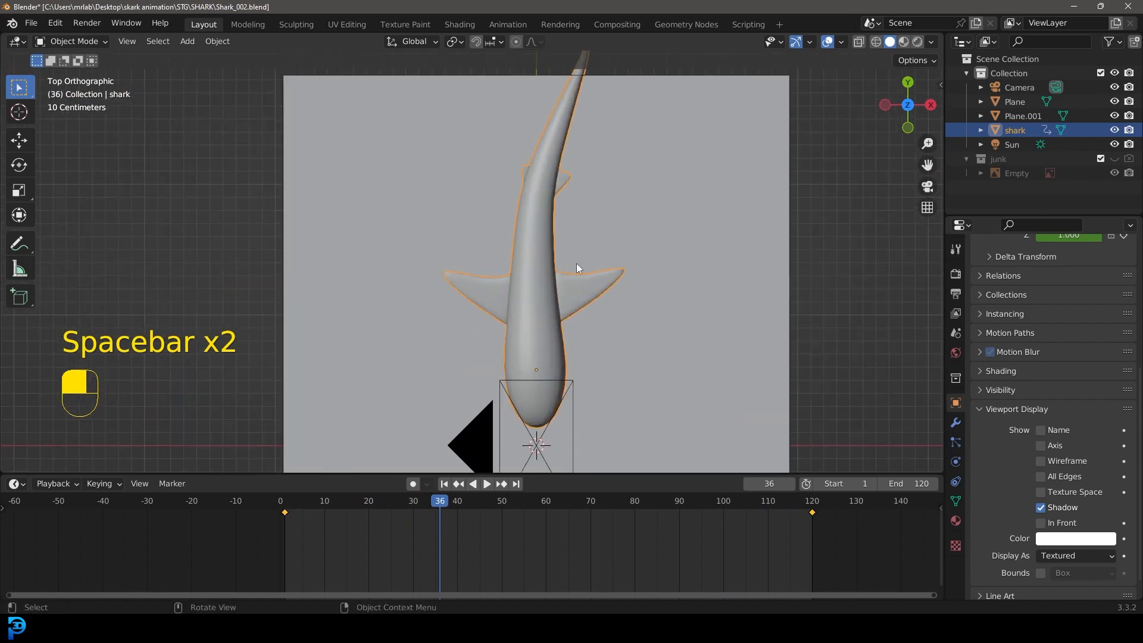
pyautogui.click(956, 443)
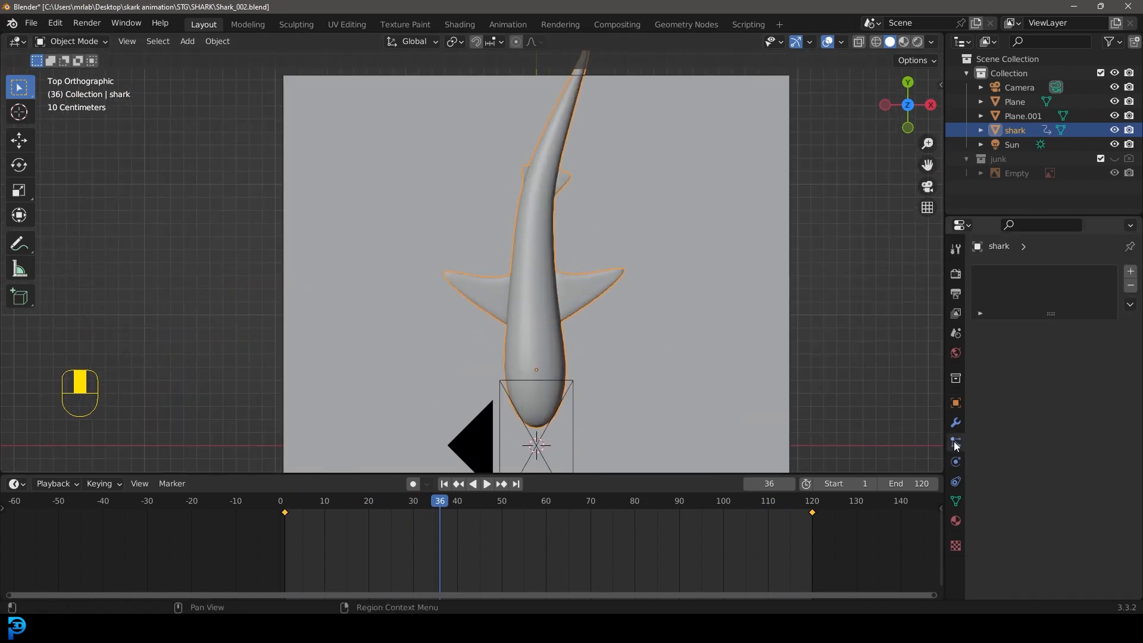
pyautogui.click(956, 502)
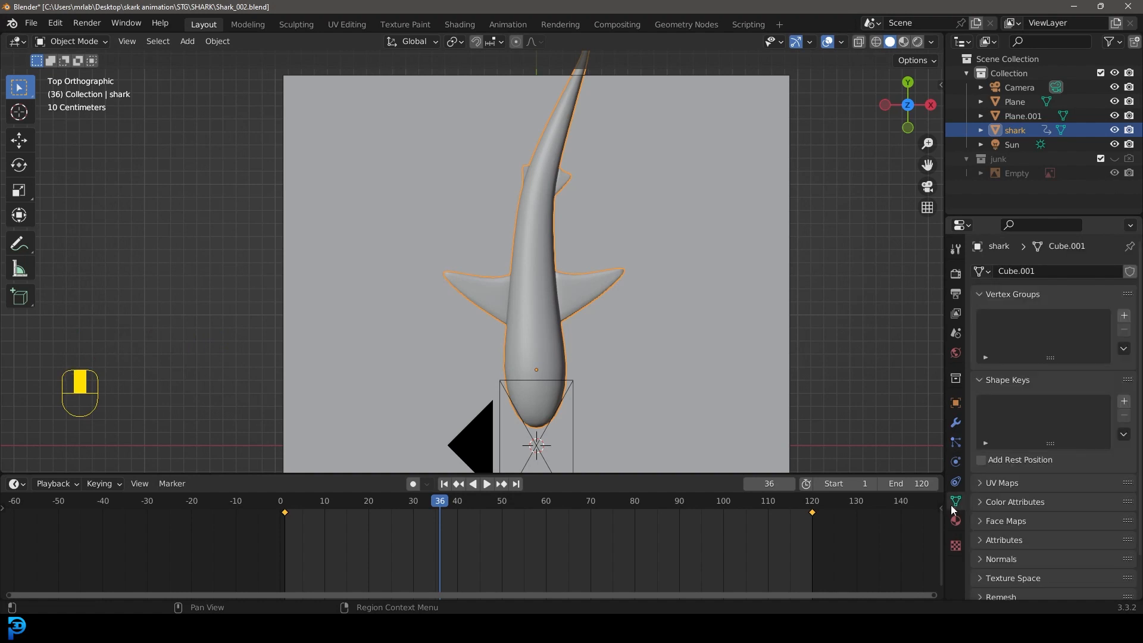
pyautogui.click(1125, 402)
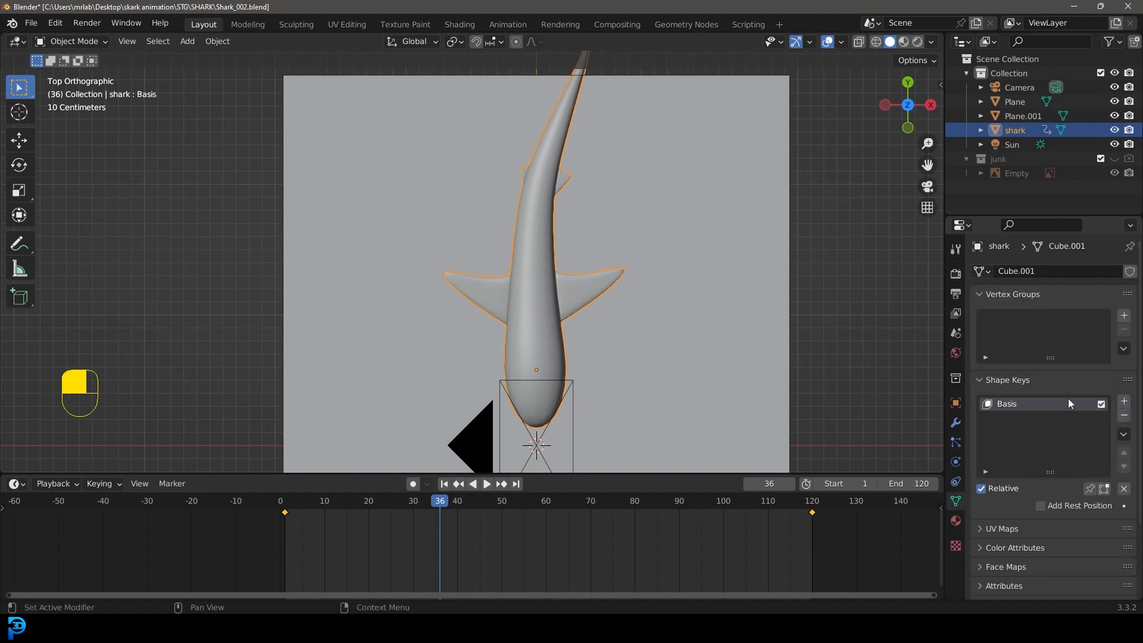
pyautogui.click(1125, 401)
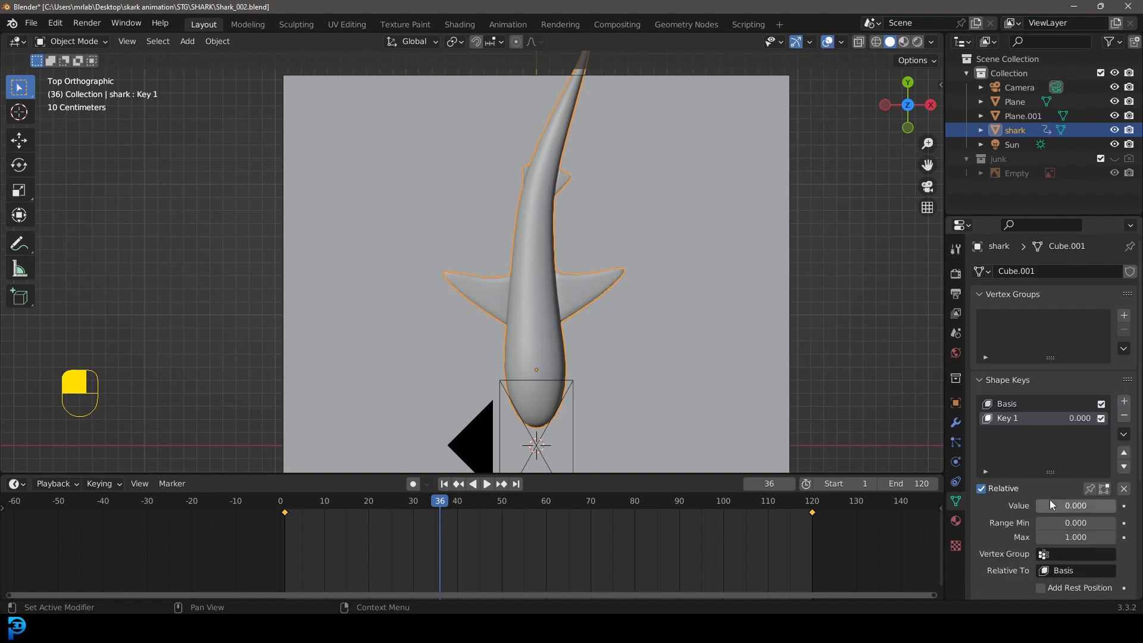
pyautogui.moveTo(1050, 505); pyautogui.dragTo(1115, 505)
# - Enter Edit Mode on the shark, switch to vertex selection and select the vertices at the tail tip
pyautogui.scroll(3, 581, 269)
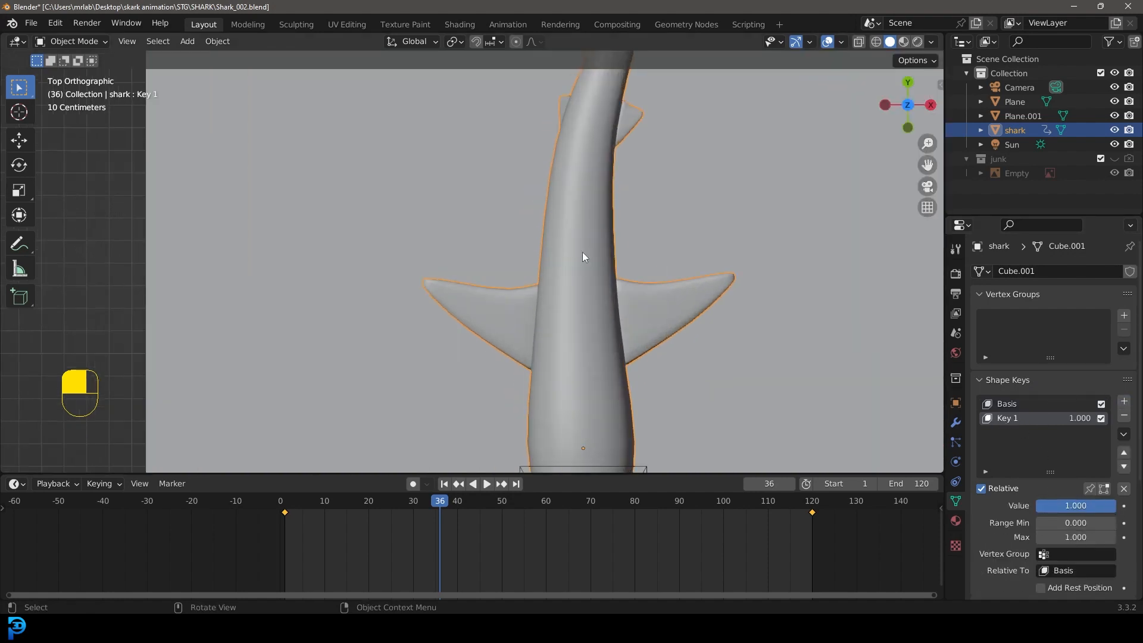
pyautogui.press('Tab')
pyautogui.scroll(-4, 580, 269)
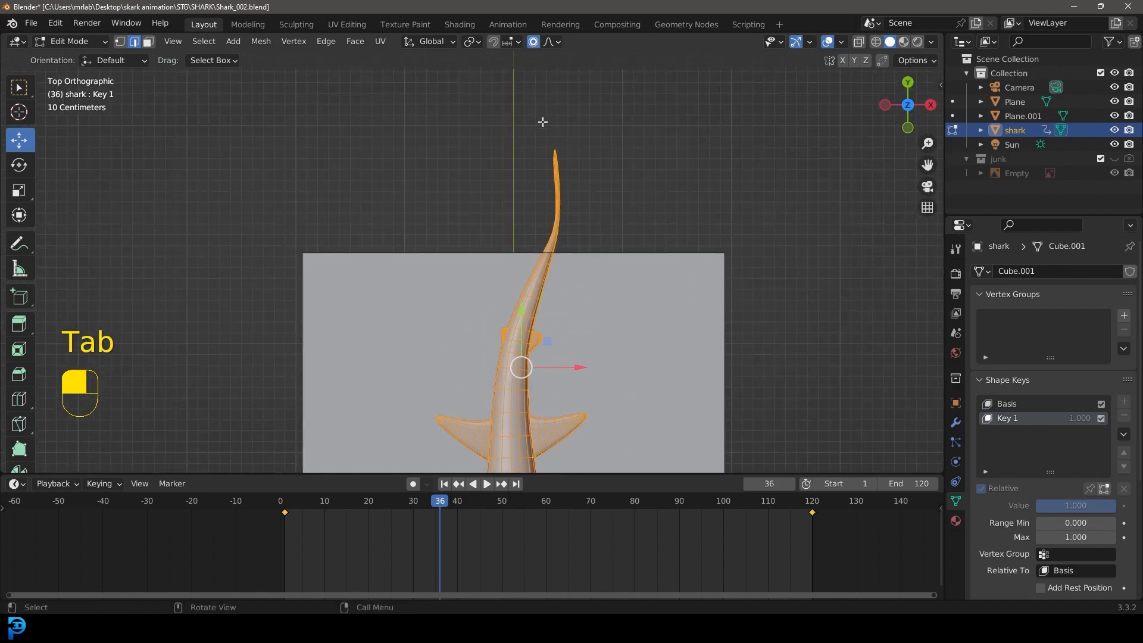
pyautogui.click(553, 42)
pyautogui.moveTo(441, 82); pyautogui.dragTo(615, 164)
pyautogui.click(121, 42)
pyautogui.moveTo(447, 106); pyautogui.dragTo(597, 174)
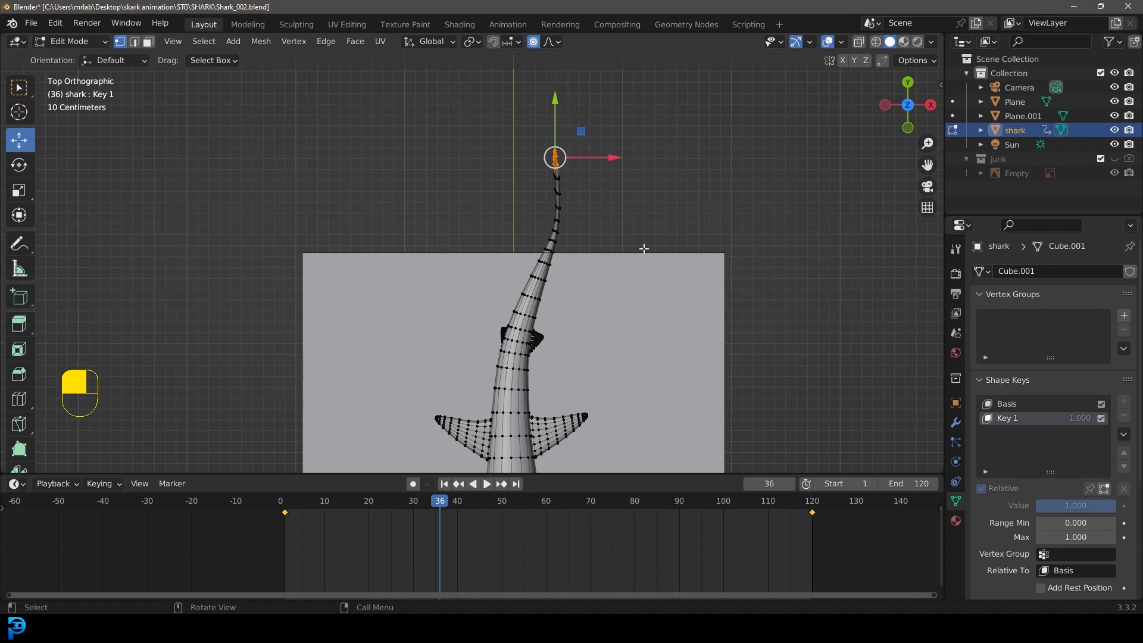
pyautogui.scroll(-3, 566, 224)
pyautogui.press('g')
pyautogui.press('y')
pyautogui.scroll(-11, 542, 219)
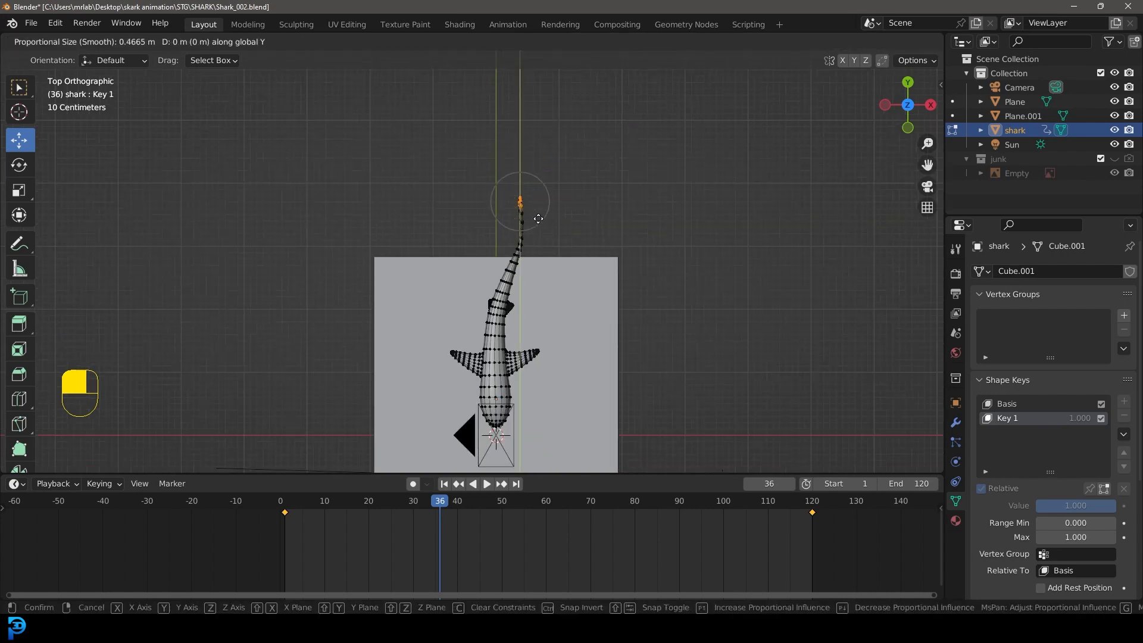
pyautogui.click(538, 218)
# - Move the tail tip about 1 m along negative X with smooth proportional editing at a size of about 1.95 m
pyautogui.scroll(2, 552, 215)
pyautogui.keyDown('shift'); pyautogui.moveTo(574, 234); pyautogui.dragTo(612, 304, button='middle'); pyautogui.keyUp('shift')
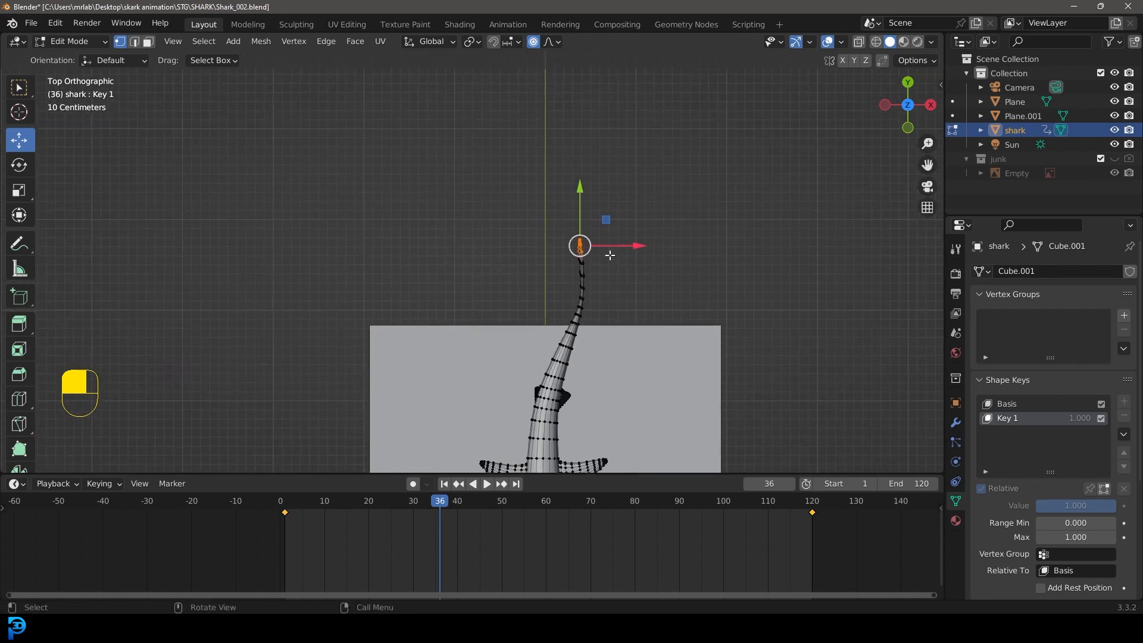
pyautogui.press('g')
pyautogui.scroll(-9, 607, 245)
pyautogui.scroll(-3, 608, 245)
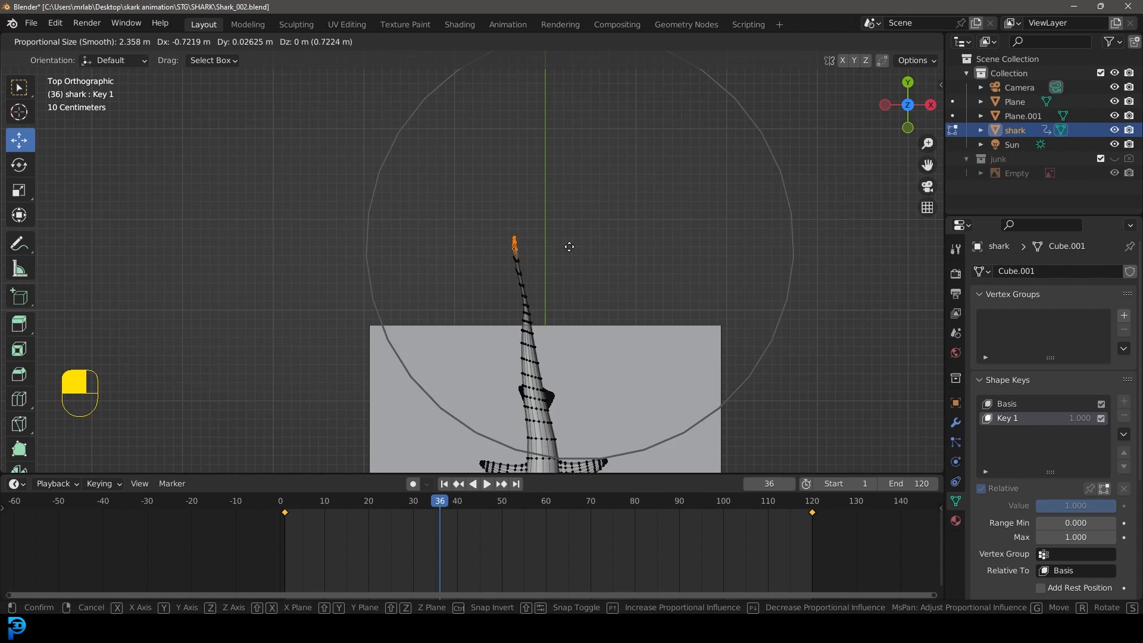
pyautogui.scroll(3, 548, 248)
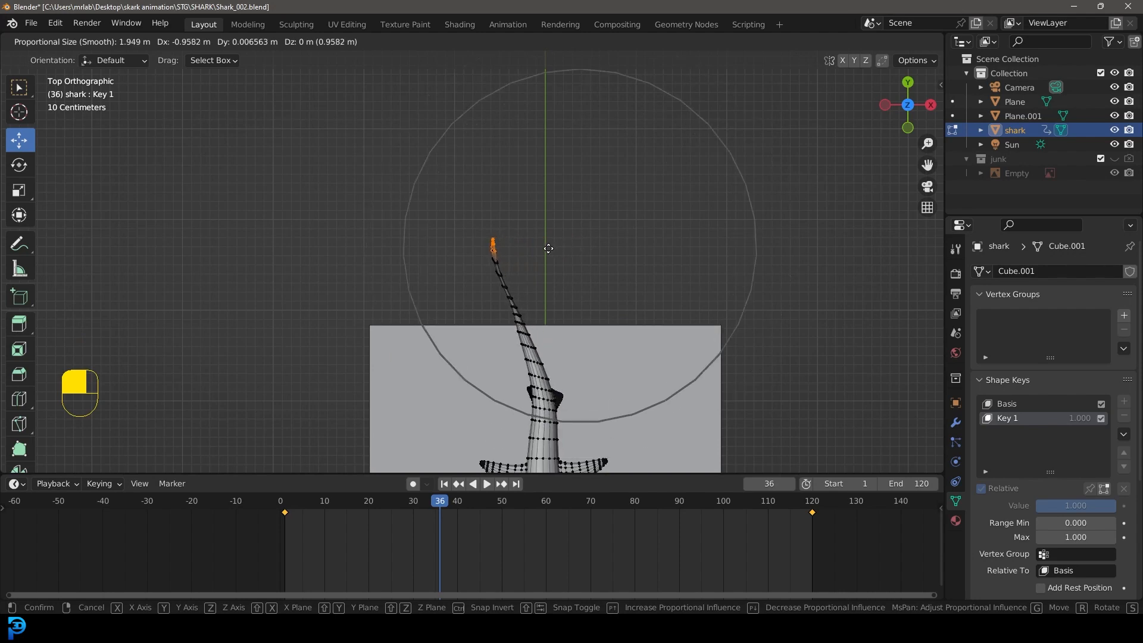
pyautogui.click(545, 251)
# - Reposition the tips of the two small rear fins with a reduced proportional influence to follow the new tail bend
pyautogui.keyDown('shift'); pyautogui.moveTo(541, 263); pyautogui.dragTo(550, 150, button='middle'); pyautogui.keyUp('shift')
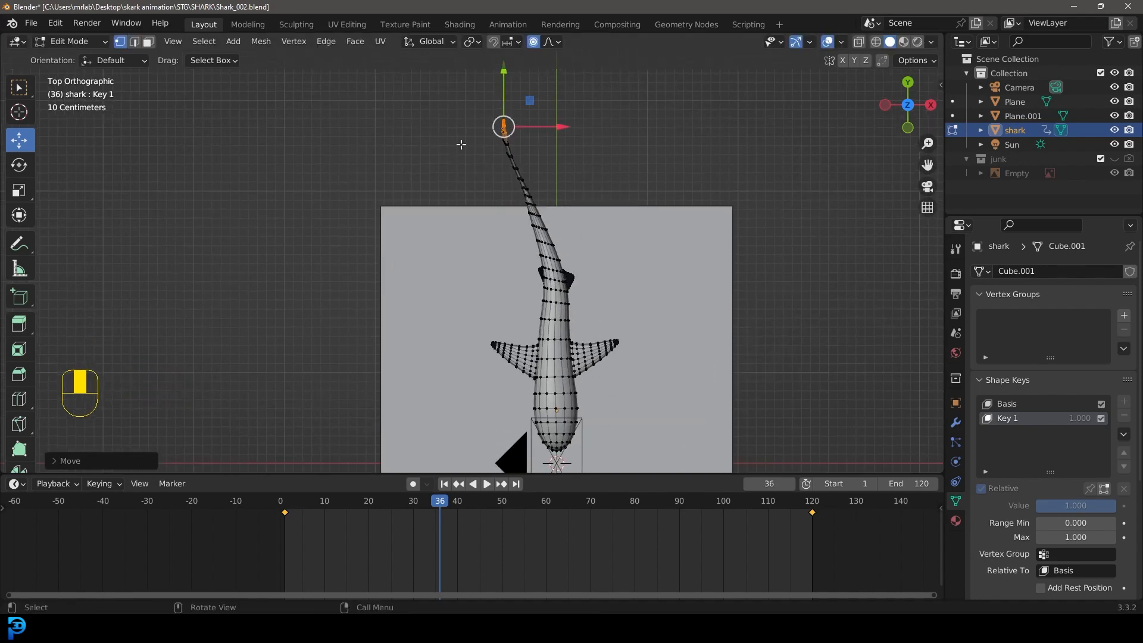
pyautogui.scroll(6, 562, 294)
pyautogui.click(669, 287)
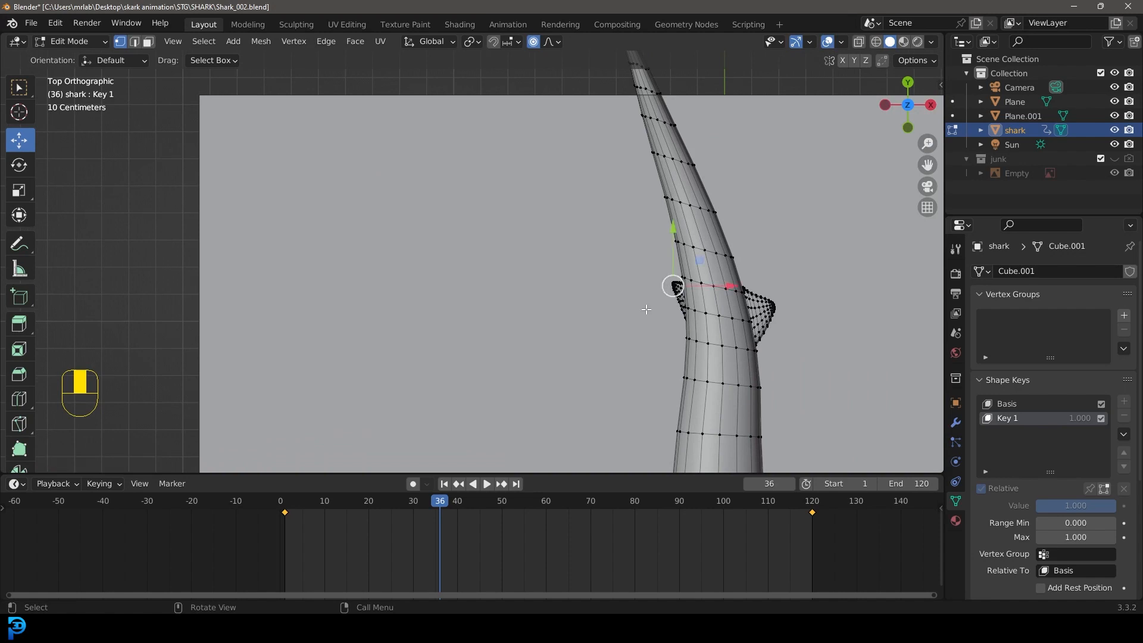
pyautogui.press('g')
pyautogui.scroll(3, 643, 322)
pyautogui.click(640, 330)
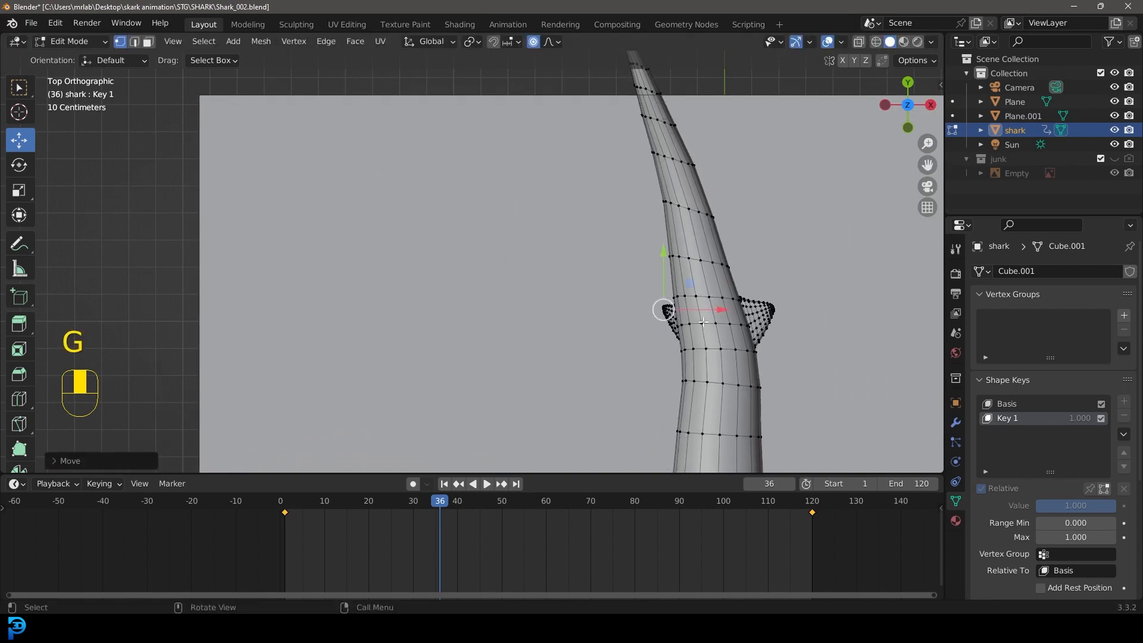
pyautogui.press('g')
pyautogui.click(741, 303)
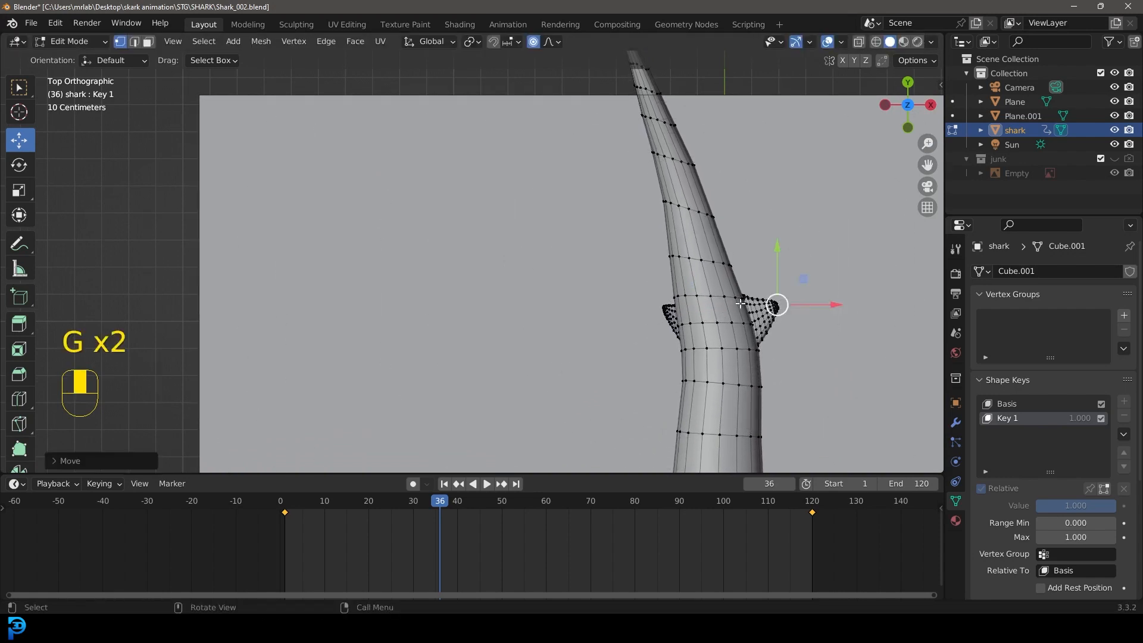
# - Nudge body vertices around the small rear fins with proportional editing to smooth the bend where the tail begins
pyautogui.click(678, 297)
pyautogui.press('g')
pyautogui.click(687, 299)
pyautogui.click(712, 349)
pyautogui.press('g')
pyautogui.scroll(-2, 708, 349)
pyautogui.click(708, 349)
pyautogui.keyDown('shift'); pyautogui.moveTo(774, 347); pyautogui.dragTo(673, 170, button='middle'); pyautogui.keyUp('shift')
pyautogui.scroll(-5, 673, 171)
pyautogui.keyDown('shift'); pyautogui.moveTo(649, 292); pyautogui.dragTo(654, 267, button='middle'); pyautogui.keyUp('shift')
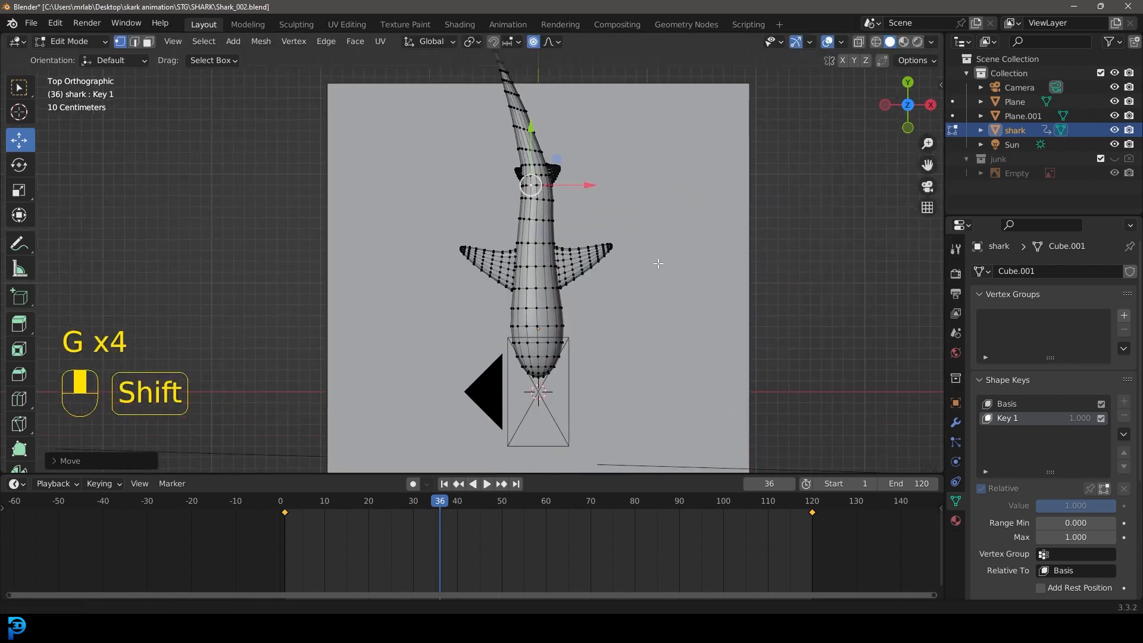
# - Rotate the pectoral fin tip on the positive X side and move it about 0.2 m along negative Y with proportional editing
pyautogui.scroll(5, 654, 268)
pyautogui.click(826, 211)
pyautogui.press('r')
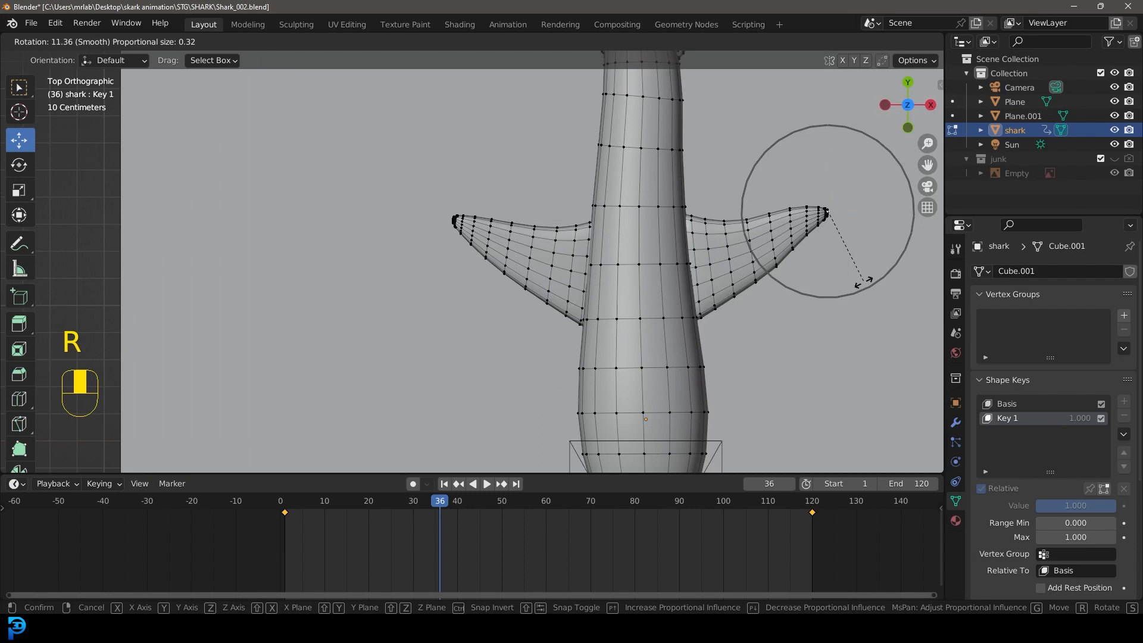
pyautogui.click(852, 280)
pyautogui.press('g')
pyautogui.scroll(-3, 857, 268)
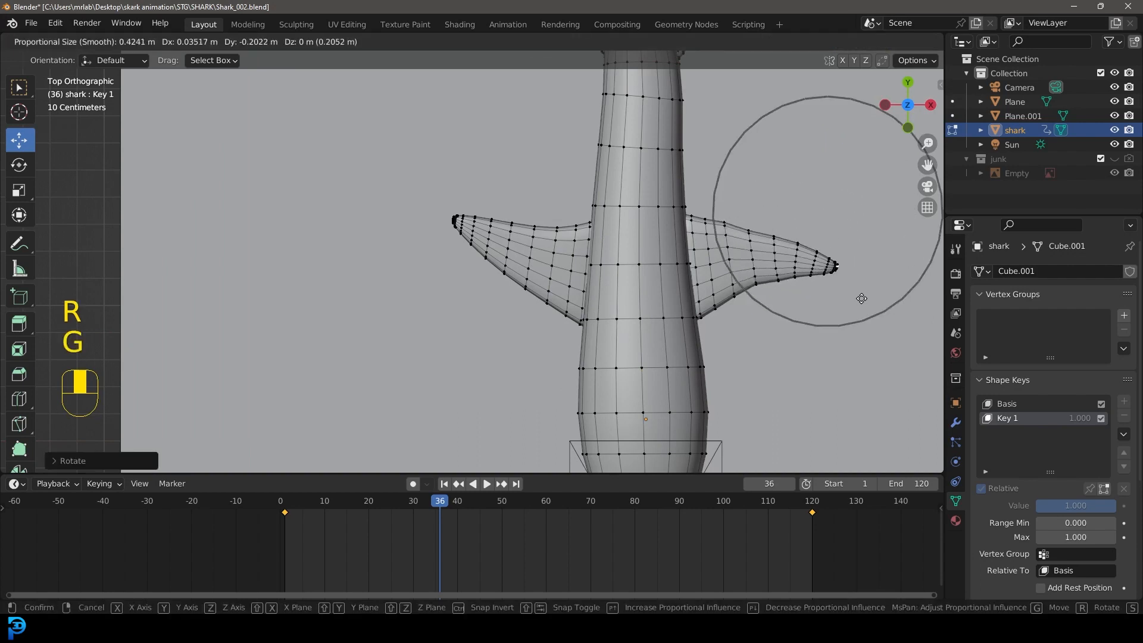
pyautogui.click(862, 301)
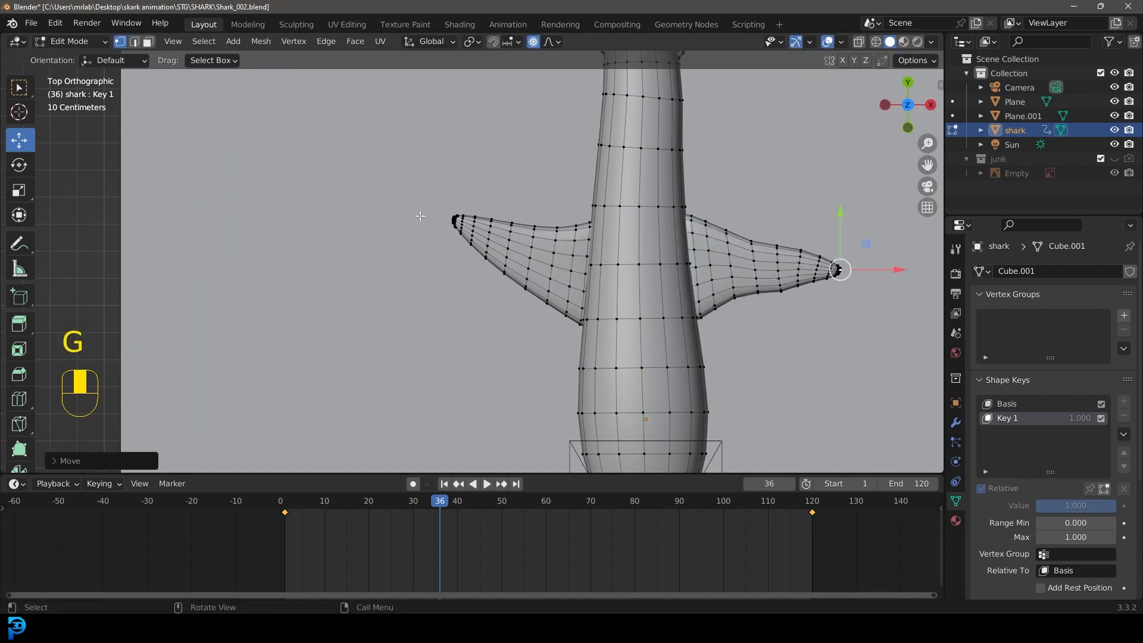
# - Rotate the opposite pectoral fin tip and move it about 0.2 m along negative Y with a proportional size of about 0.56 m
pyautogui.click(454, 221)
pyautogui.press('r')
pyautogui.click(578, 200)
pyautogui.press('g')
pyautogui.scroll(-2, 557, 241)
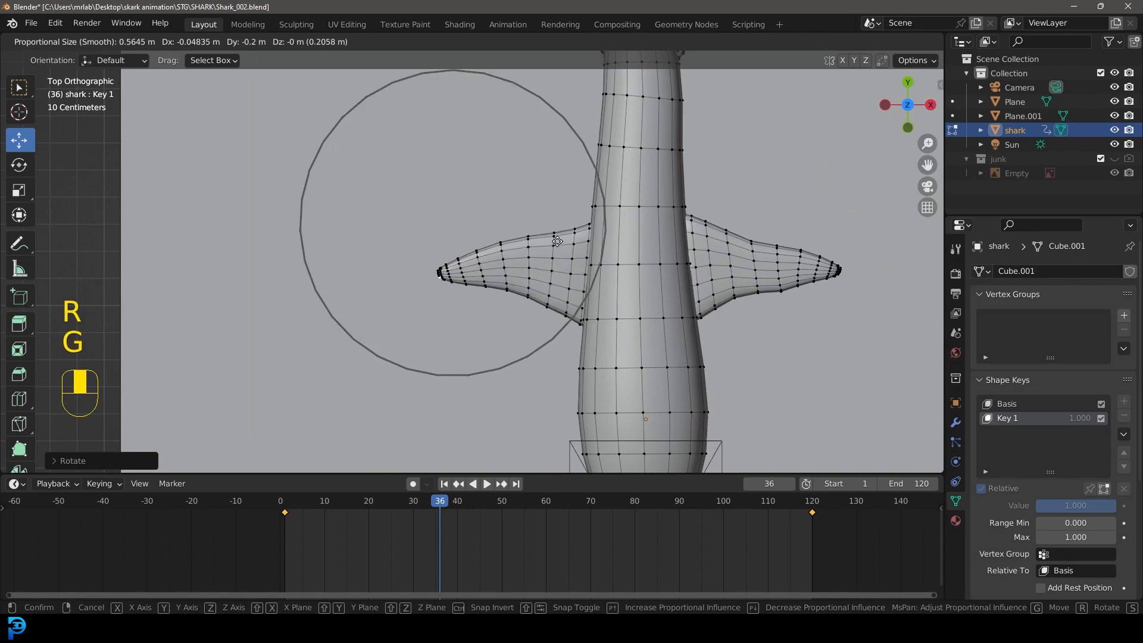
pyautogui.click(558, 241)
# - Adjust both pectoral fin tips with proportional editing from a perspective view
pyautogui.scroll(-5, 734, 232)
pyautogui.moveTo(560, 315); pyautogui.dragTo(552, 351, button='middle')
pyautogui.press('g')
pyautogui.click(552, 352)
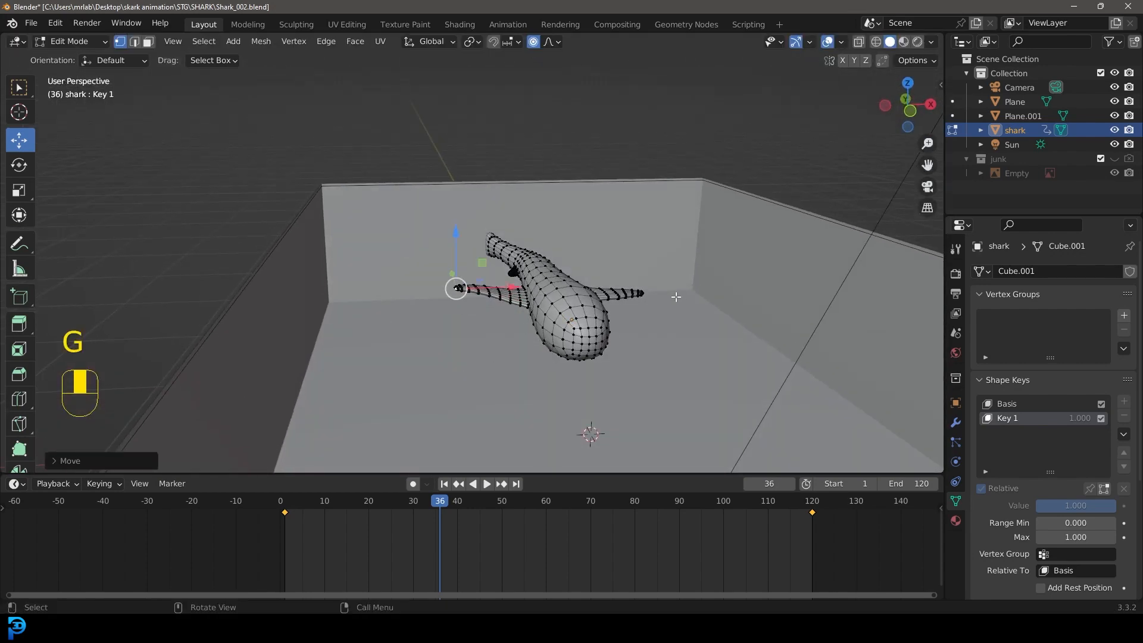
pyautogui.click(643, 291)
pyautogui.press('g')
pyautogui.click(671, 280)
pyautogui.moveTo(639, 290)
pyautogui.mouseDown(button='middle')
pyautogui.moveTo(631, 321)
pyautogui.moveTo(623, 289)
pyautogui.mouseUp(button='middle')
# - Move the shark's nose about 0.05 m along negative X in top view with a proportional size of about 0.68 m
pyautogui.press('KP_7')
pyautogui.click(554, 398)
pyautogui.keyDown('shift'); pyautogui.moveTo(556, 398); pyautogui.dragTo(575, 328, button='middle'); pyautogui.keyUp('shift')
pyautogui.scroll(2, 575, 328)
pyautogui.press('g')
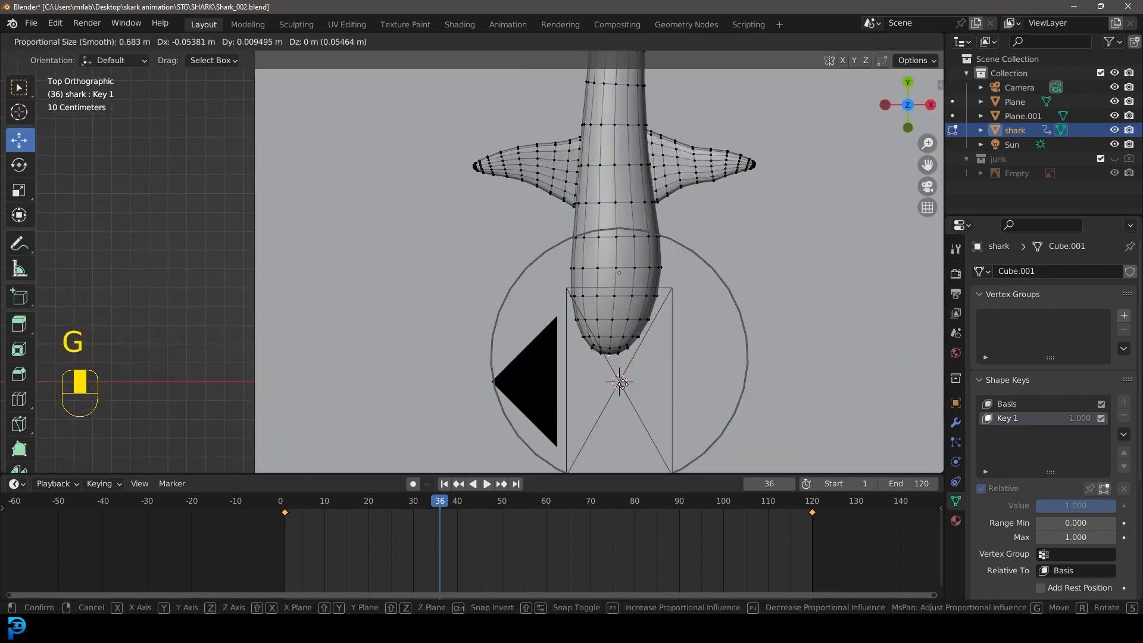
pyautogui.click(622, 382)
# - Slightly rotate and shift the edge loop around the shark's head with proportional editing, and return to Object Mode
pyautogui.hotkey('alt', 'a')
pyautogui.press('r')
pyautogui.hotkey('alt', 'a')
pyautogui.keyDown('alt'); pyautogui.click(662, 299); pyautogui.keyUp('alt')
pyautogui.scroll(2, 662, 299)
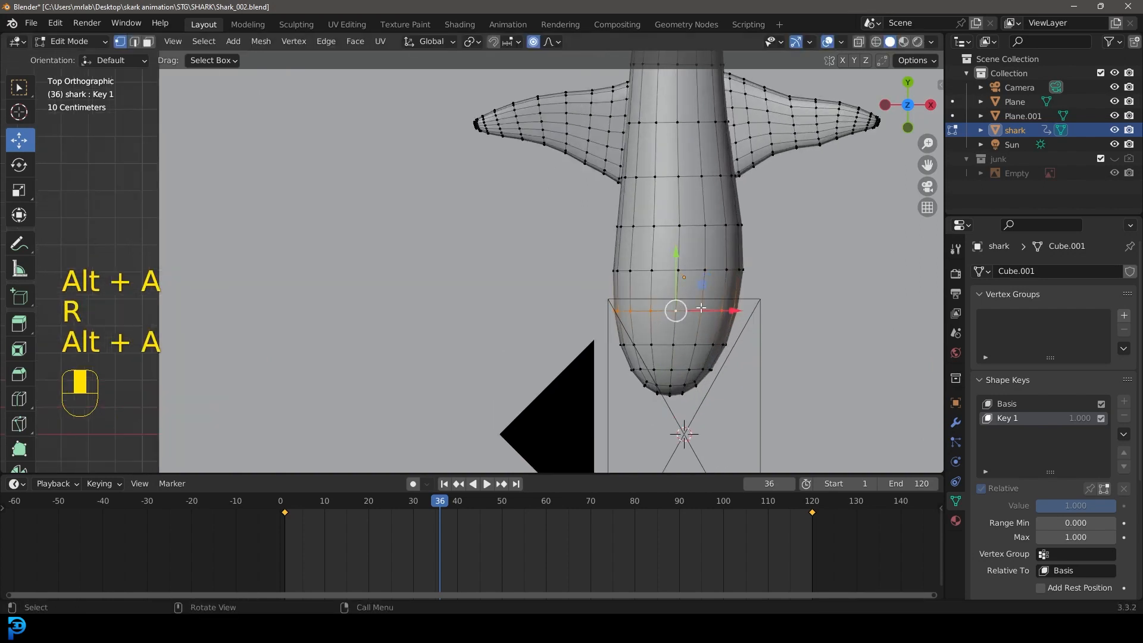
pyautogui.press('r')
pyautogui.scroll(4, 783, 333)
pyautogui.click(788, 334)
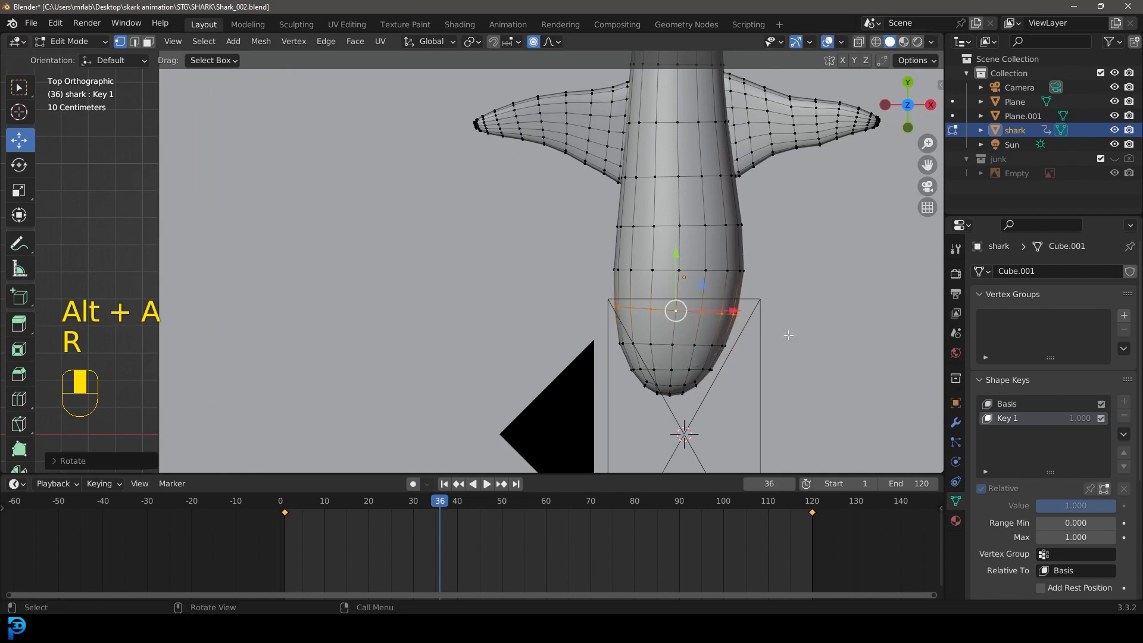
pyautogui.press('g')
pyautogui.click(789, 326)
pyautogui.press('Tab')
pyautogui.scroll(-4, 686, 284)
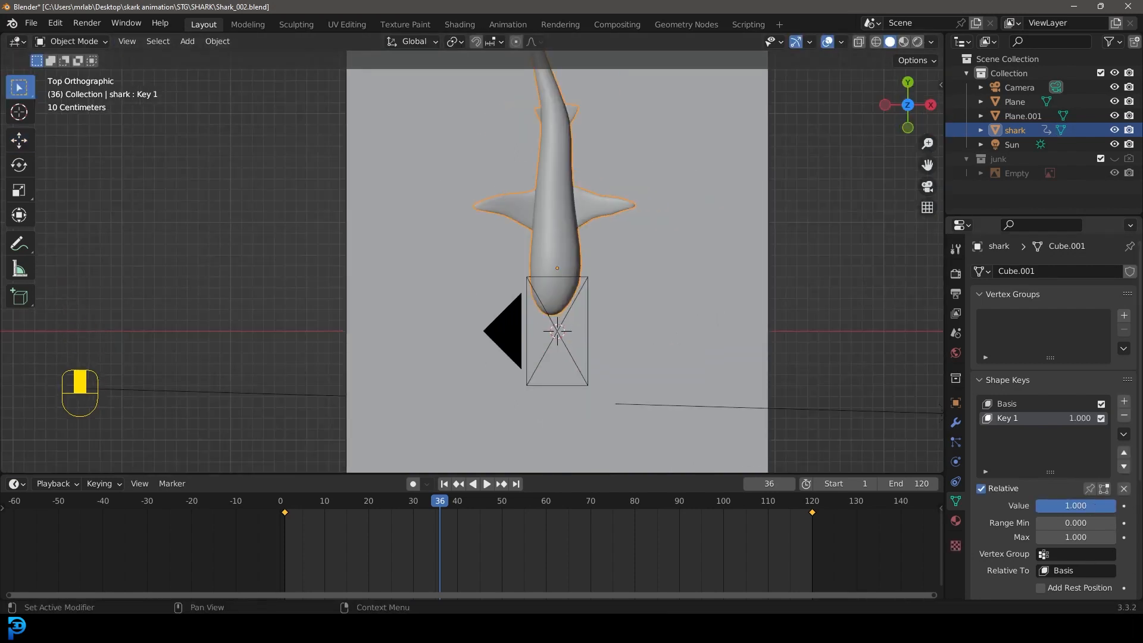
# - Keyframe the Key 1 shape key value at 0 on frame 5 and at 1 on frame 15
pyautogui.moveTo(1107, 507); pyautogui.dragTo(1039, 507)
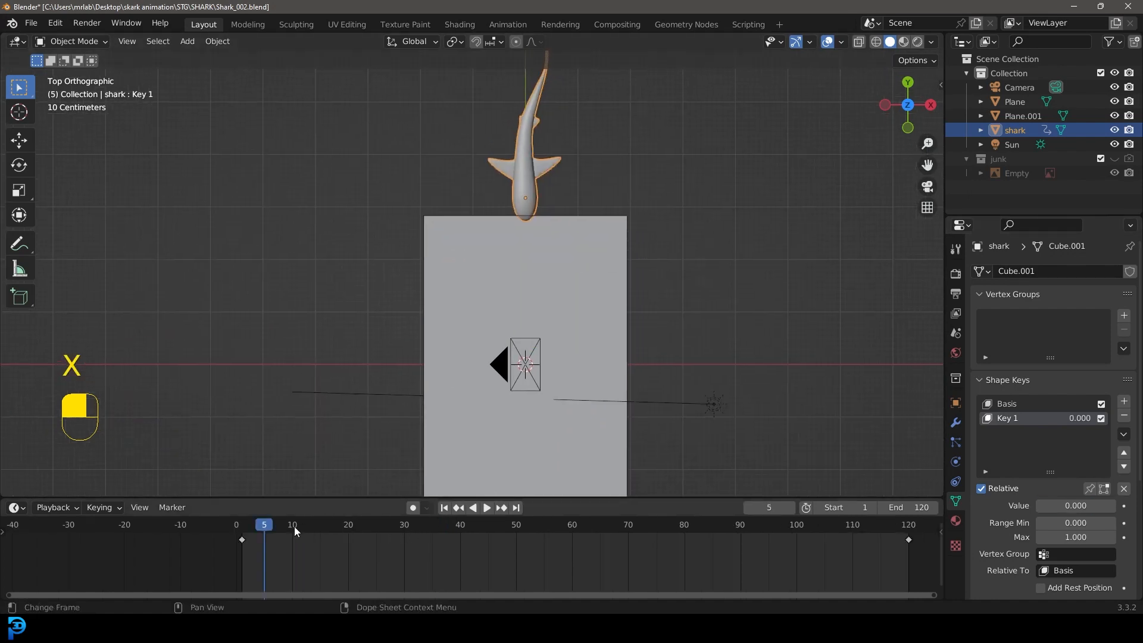
pyautogui.moveTo(276, 527)
pyautogui.mouseDown()
pyautogui.moveTo(244, 532)
pyautogui.moveTo(263, 537)
pyautogui.mouseUp()
pyautogui.click(1124, 506)
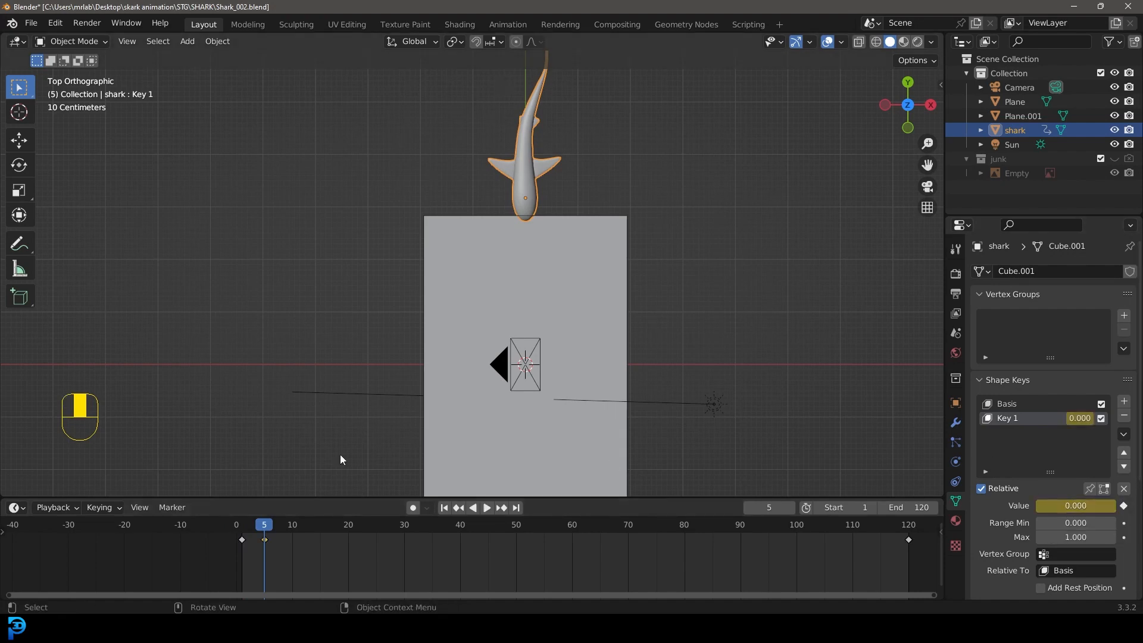
pyautogui.moveTo(264, 538); pyautogui.dragTo(319, 541)
pyautogui.moveTo(1066, 506); pyautogui.dragTo(1117, 506)
pyautogui.click(1125, 505)
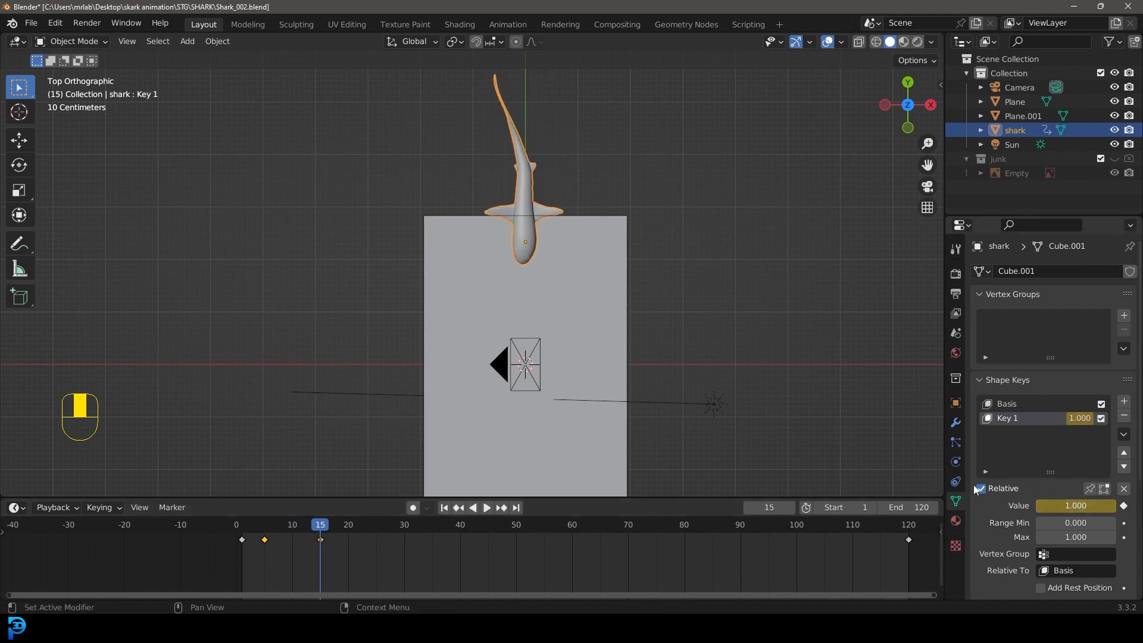
# - Duplicate the tail keyframes from frames 5 and 15 to frames 26 and 36, repeating the duplication up to frame 120
pyautogui.moveTo(286, 534); pyautogui.dragTo(263, 537)
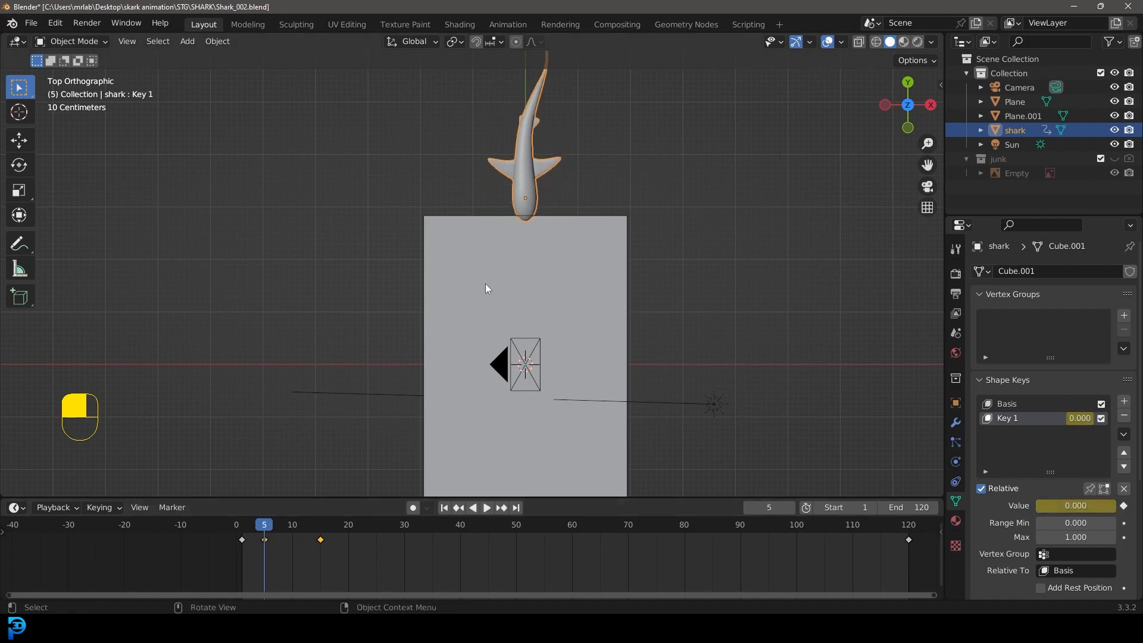
pyautogui.keyDown('shift'); pyautogui.moveTo(560, 189); pyautogui.dragTo(574, 305, button='middle'); pyautogui.keyUp('shift')
pyautogui.scroll(1, 574, 306)
pyautogui.press('space')
pyautogui.press('space')
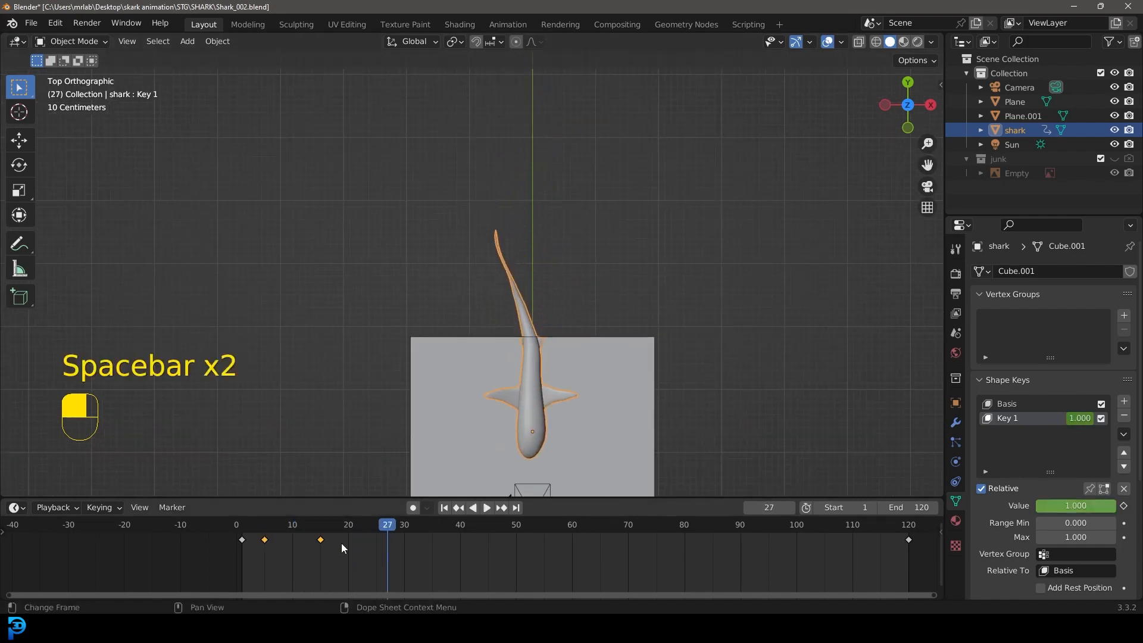
pyautogui.moveTo(356, 561); pyautogui.dragTo(259, 531)
pyautogui.hotkey('shift', 'd')
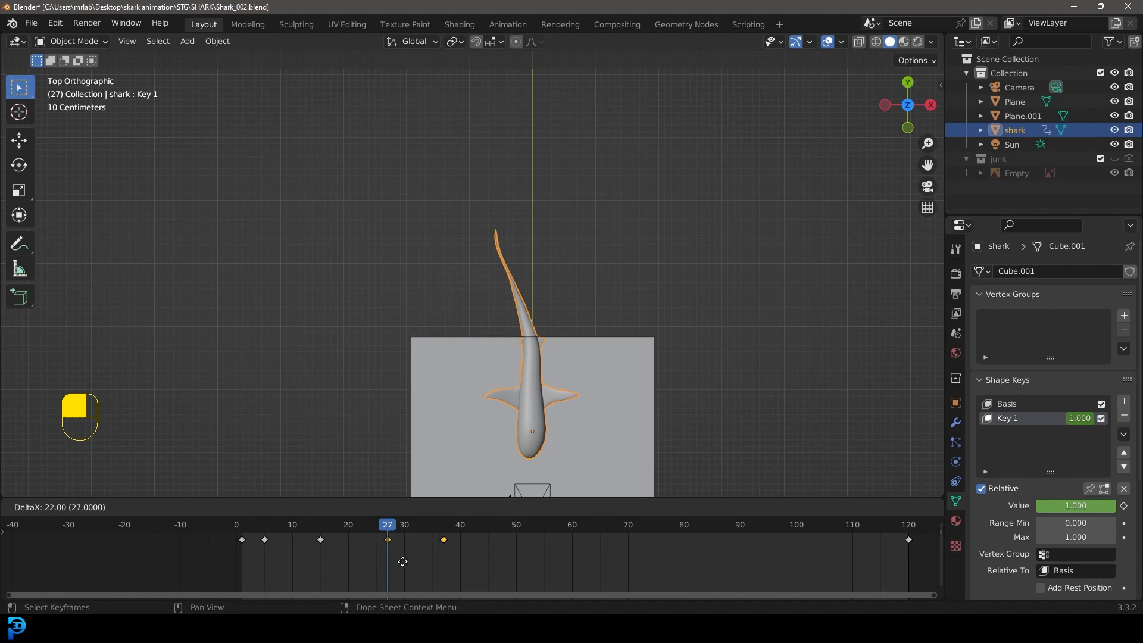
pyautogui.click(397, 566)
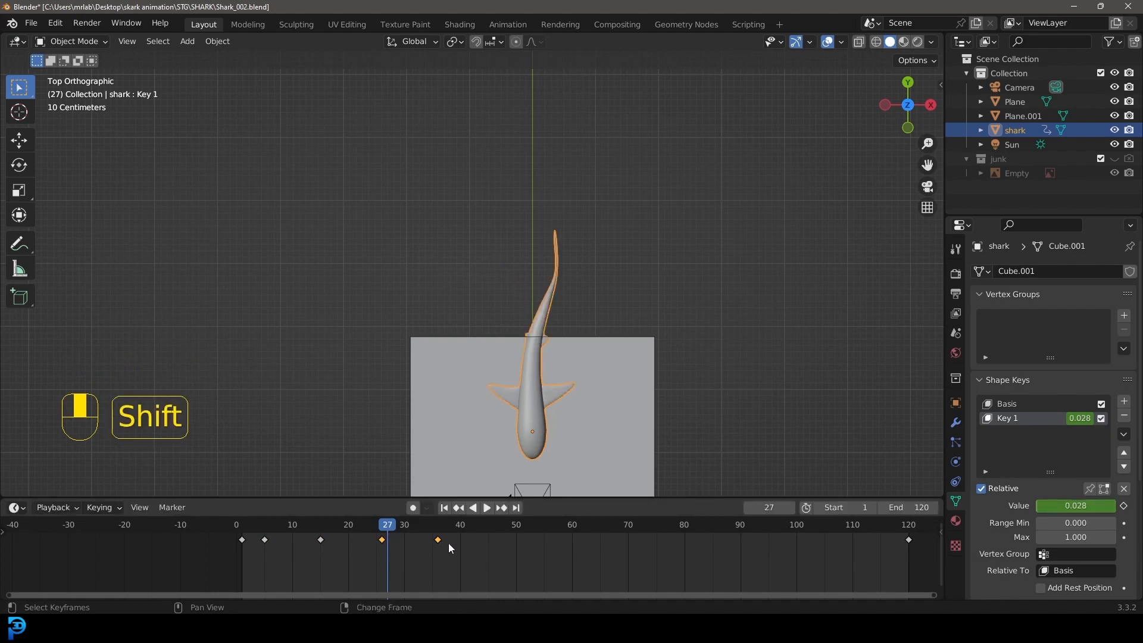
pyautogui.hotkey('shift', 'r')
pyautogui.hotkey('shift', 'r')
pyautogui.hotkey('shift', 'r')
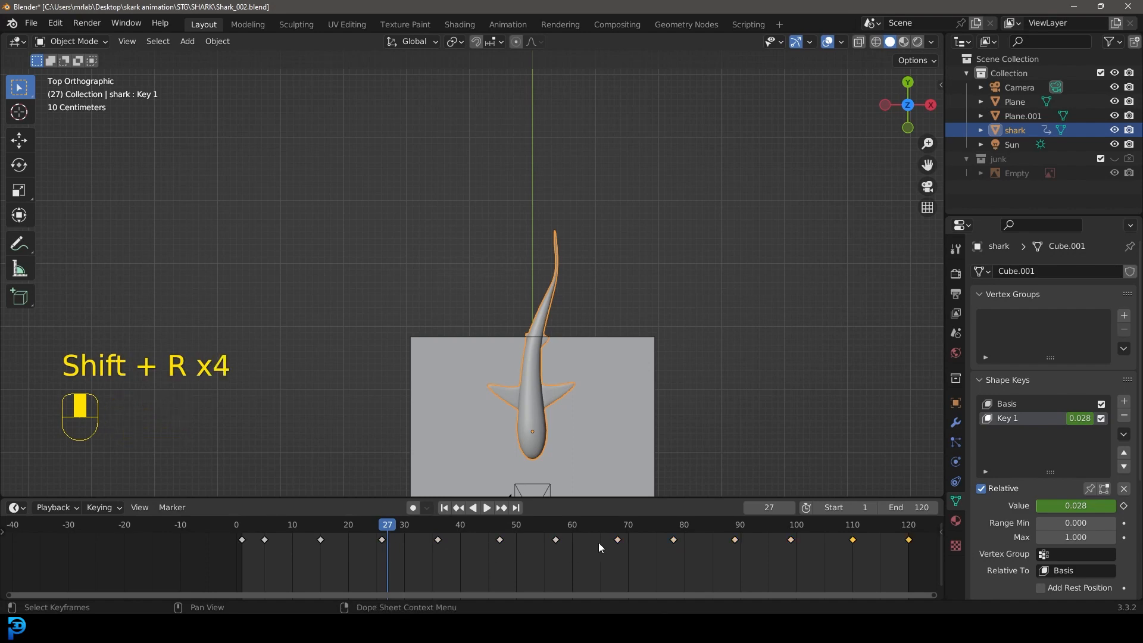
# - Play the animation from the start and check the repeated tail swing as the shark crosses the sand box
pyautogui.scroll(-3, 627, 542)
pyautogui.click(262, 532)
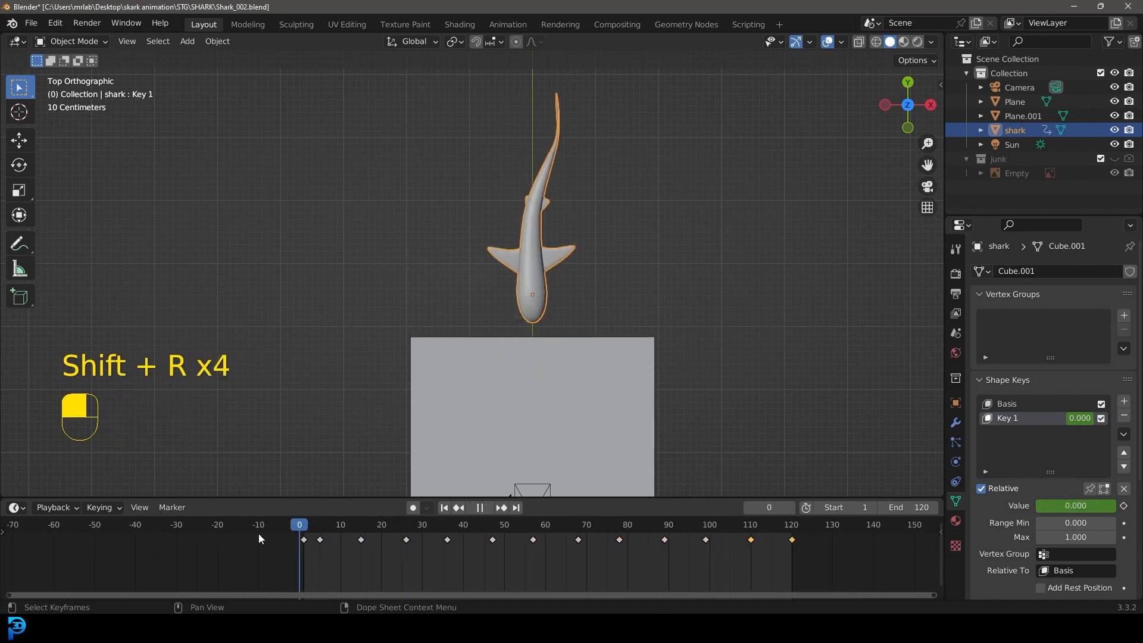
pyautogui.press('space')
pyautogui.scroll(-1, 543, 300)
pyautogui.keyDown('shift'); pyautogui.moveTo(606, 363); pyautogui.dragTo(635, 247, button='middle'); pyautogui.keyUp('shift')
pyautogui.scroll(3, 630, 266)
pyautogui.press('space')
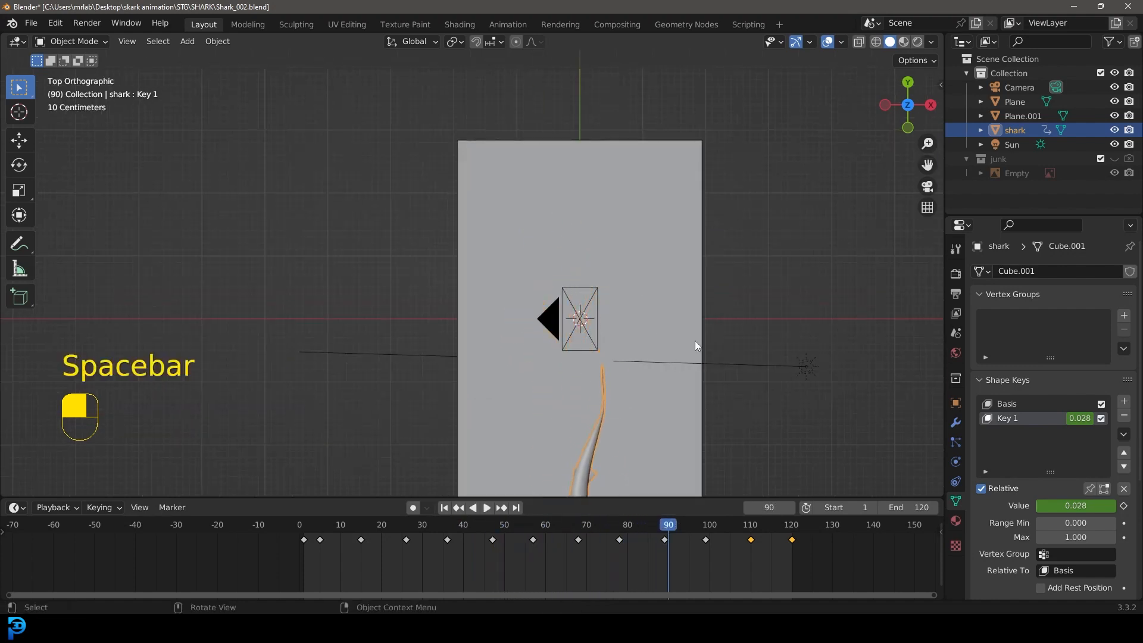
pyautogui.keyDown('shift'); pyautogui.moveTo(665, 484); pyautogui.dragTo(655, 403, button='middle'); pyautogui.keyUp('shift')
# - Select the tail keyframes from frame 5 to 110 and scale them in time about frame 5 so the last falls on frame 83
pyautogui.moveTo(315, 558); pyautogui.dragTo(769, 534)
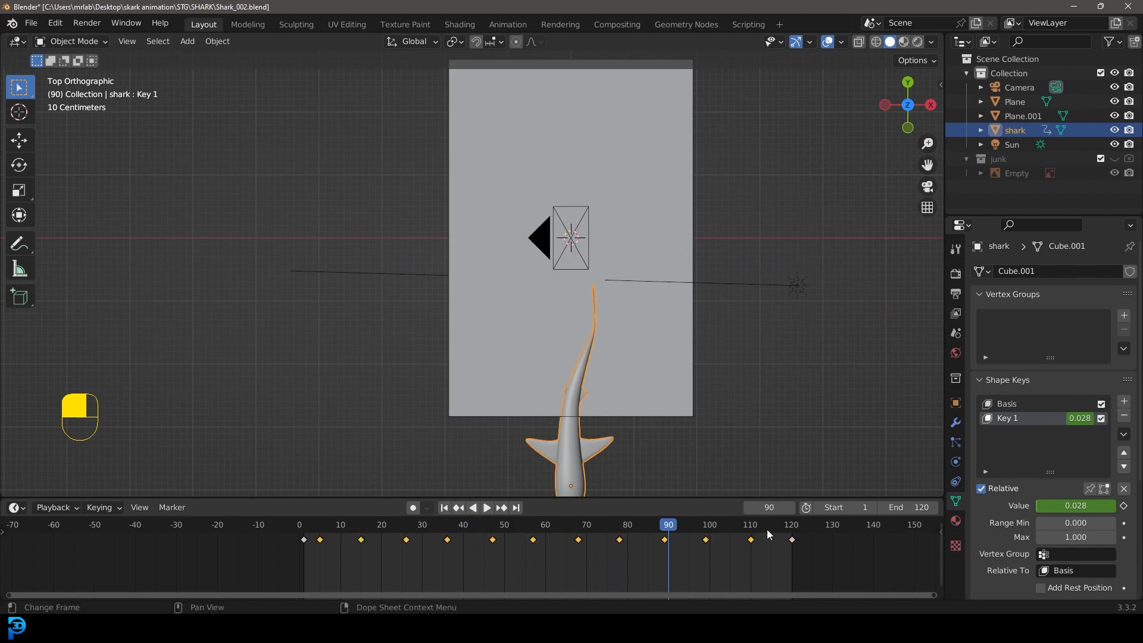
pyautogui.scroll(-3, 768, 532)
pyautogui.keyDown('shift'); pyautogui.moveTo(683, 554); pyautogui.dragTo(692, 529, button='middle'); pyautogui.keyUp('shift')
pyautogui.moveTo(635, 525); pyautogui.dragTo(625, 526)
pyautogui.moveTo(670, 551); pyautogui.dragTo(679, 573, button='middle')
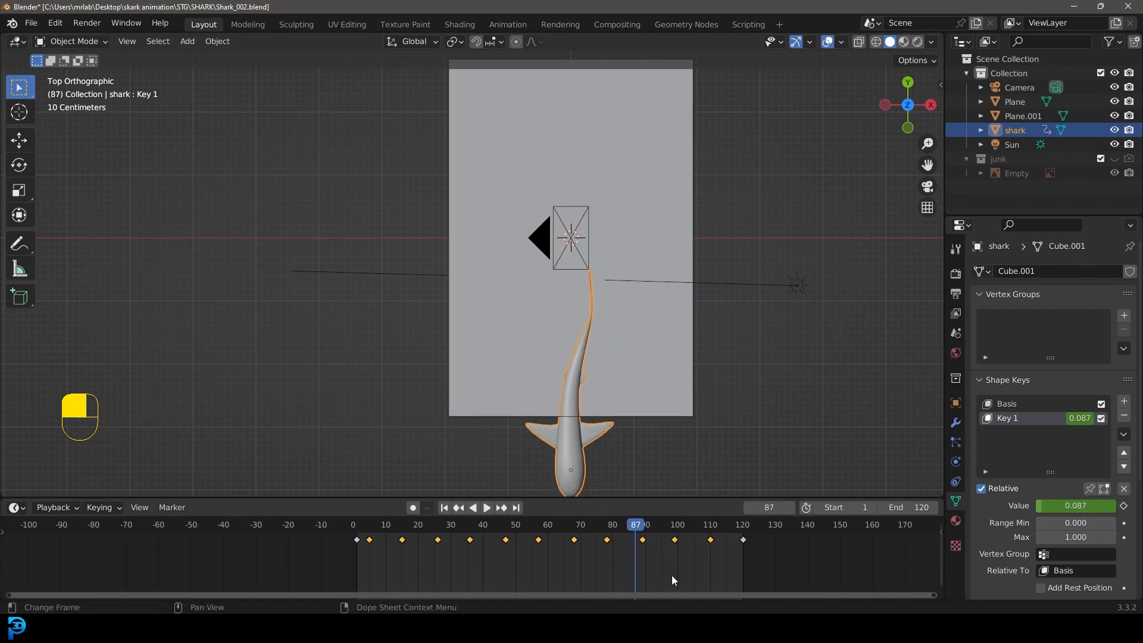
pyautogui.moveTo(641, 523); pyautogui.dragTo(370, 551)
pyautogui.scroll(-4, 626, 260)
pyautogui.scroll(-1, 439, 573)
pyautogui.press('s')
pyautogui.click(553, 580)
pyautogui.press('s')
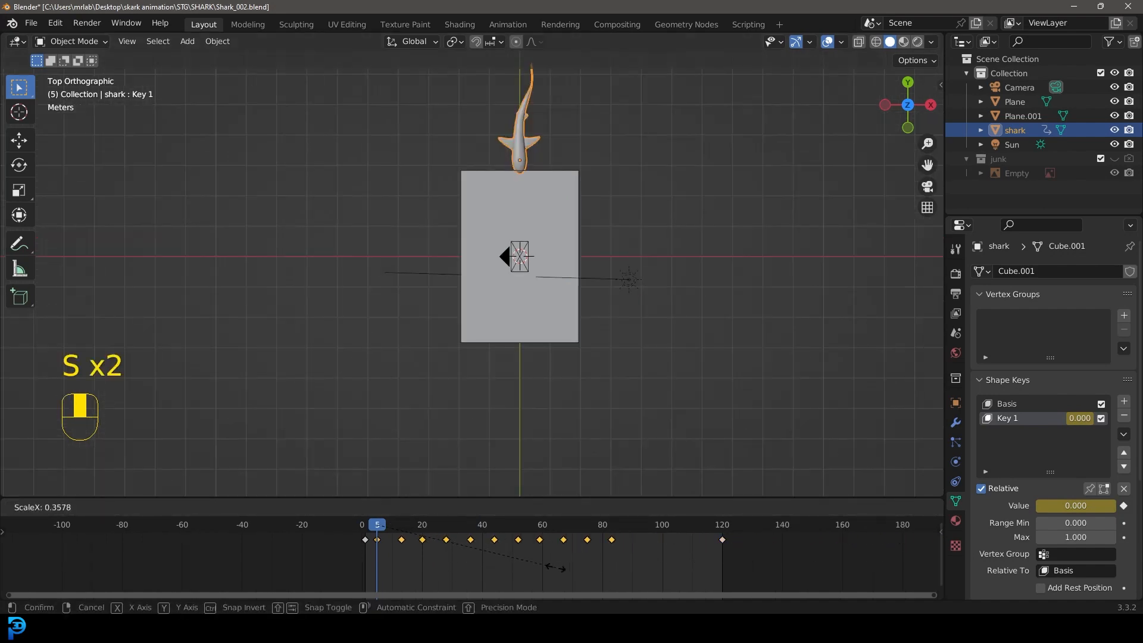
pyautogui.click(555, 567)
# - Check the swing speed in playback and stretch the selected tail keyframes from frame 5 so the last falls on frame 101
pyautogui.scroll(2, 549, 248)
pyautogui.press('space')
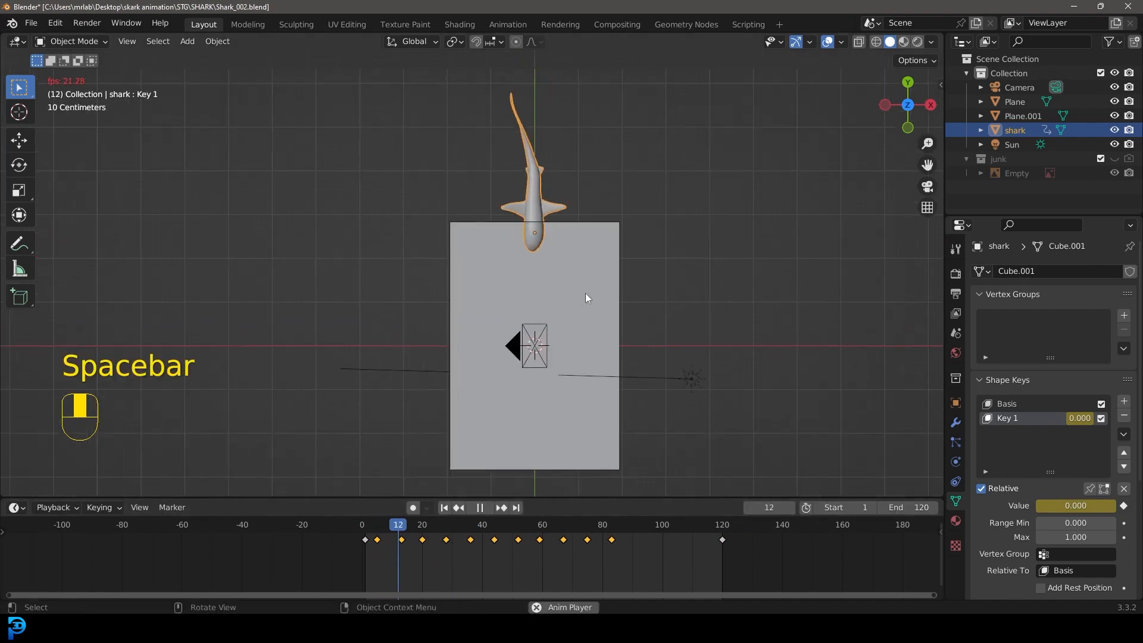
pyautogui.press('space')
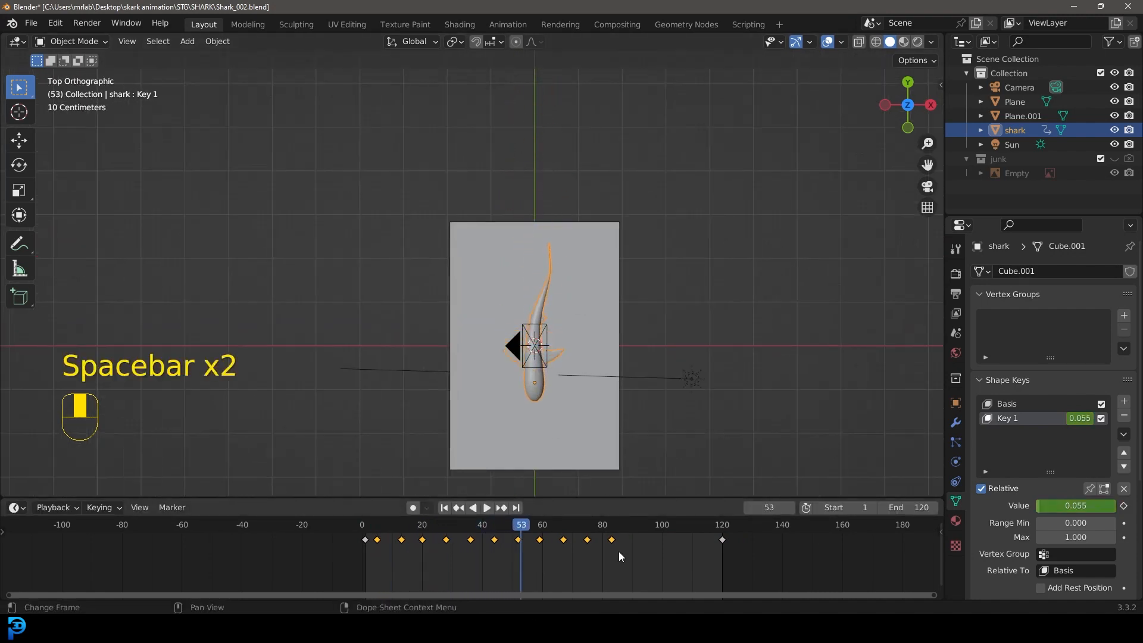
pyautogui.moveTo(539, 519); pyautogui.dragTo(373, 559)
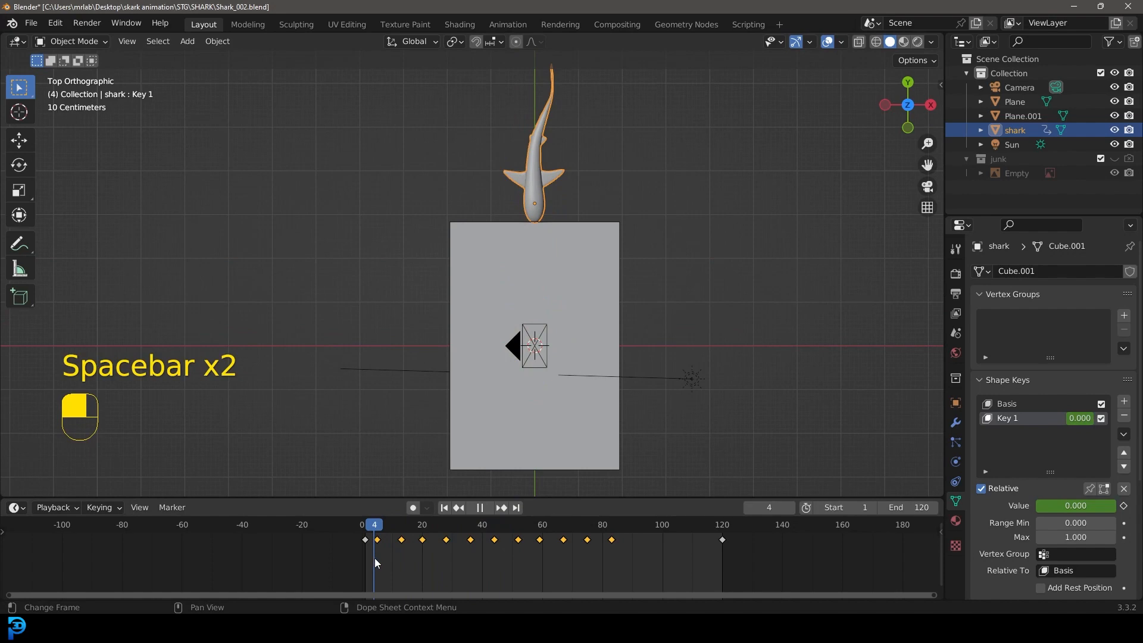
pyautogui.press('s')
# - Check the playback and duplicate the last two tail keyframes to frames 110 and 120
pyautogui.press('space')
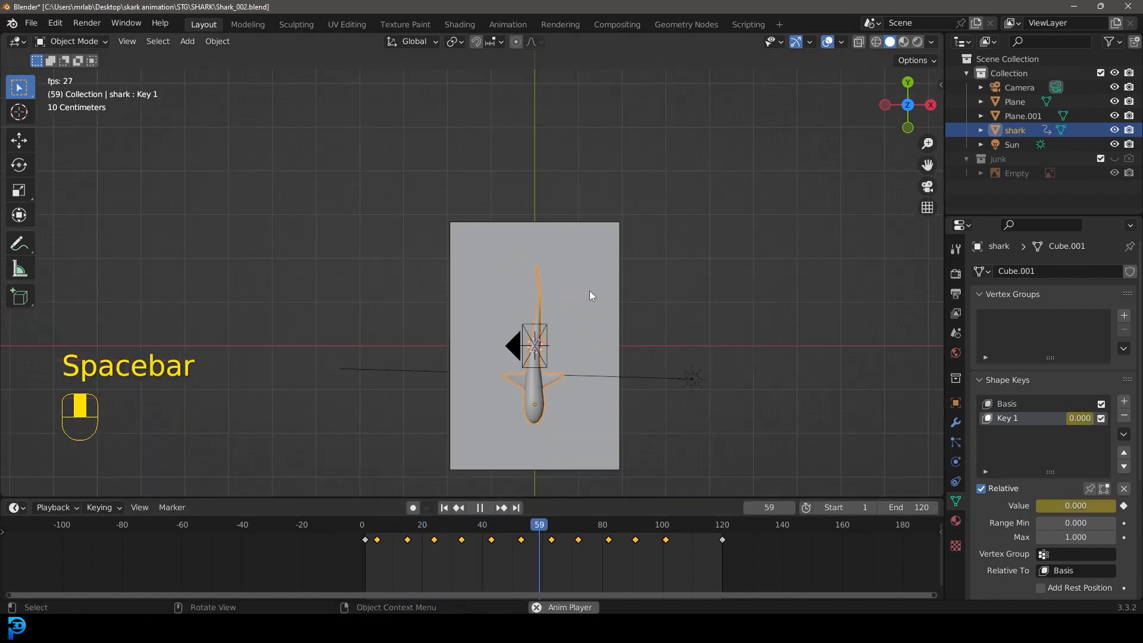
pyautogui.scroll(3, 624, 256)
pyautogui.press('space')
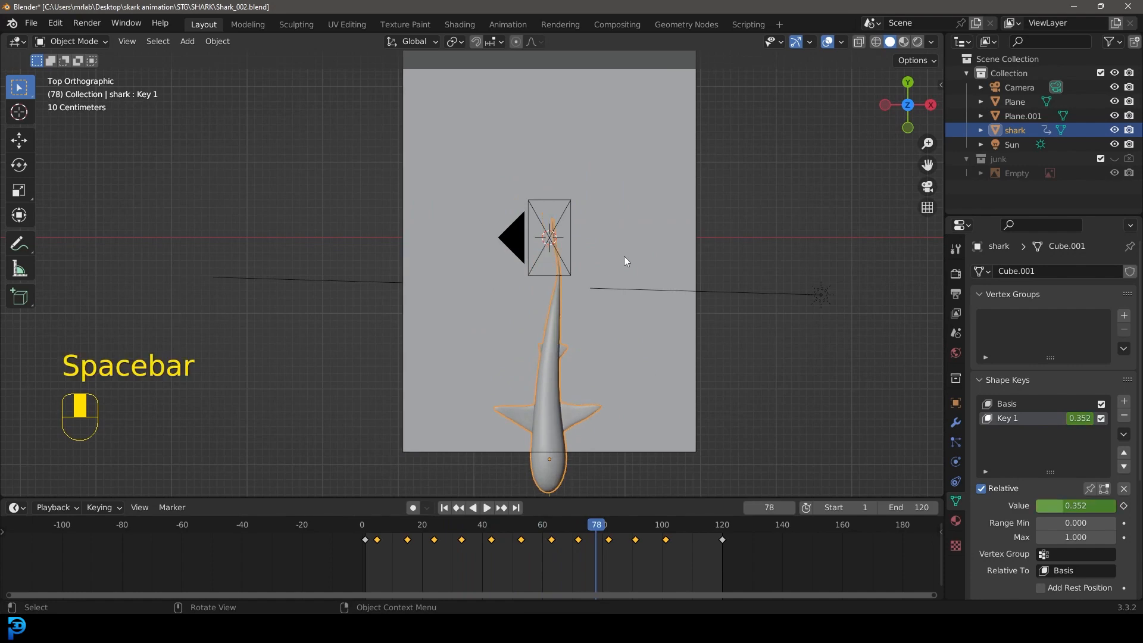
pyautogui.moveTo(597, 526); pyautogui.dragTo(362, 542)
pyautogui.press('space')
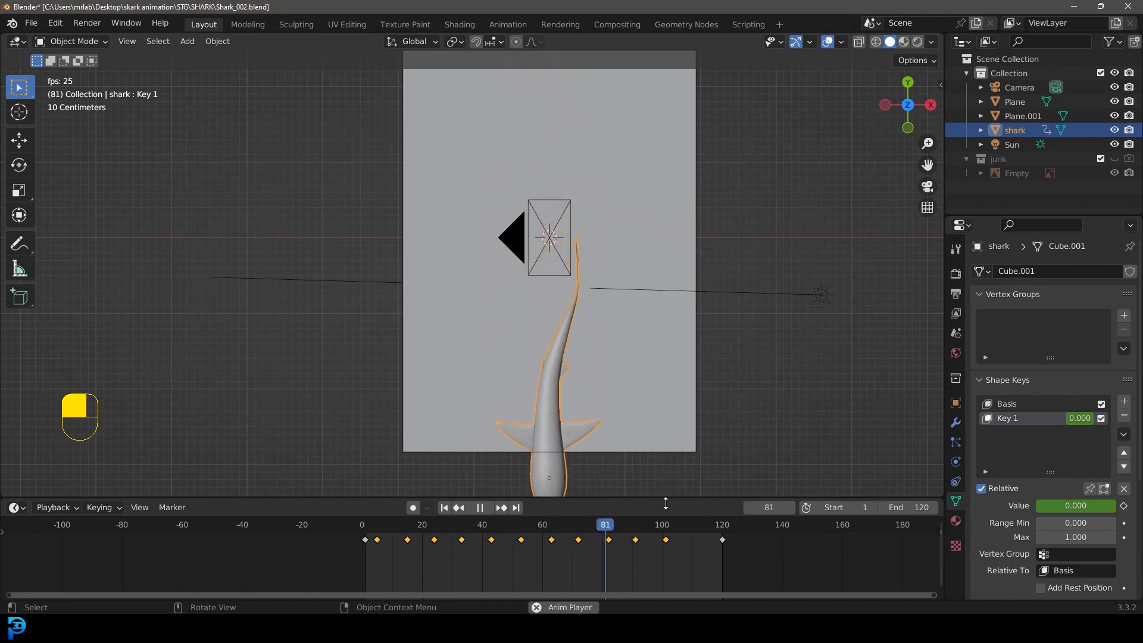
pyautogui.press('space')
pyautogui.moveTo(671, 556); pyautogui.dragTo(627, 530)
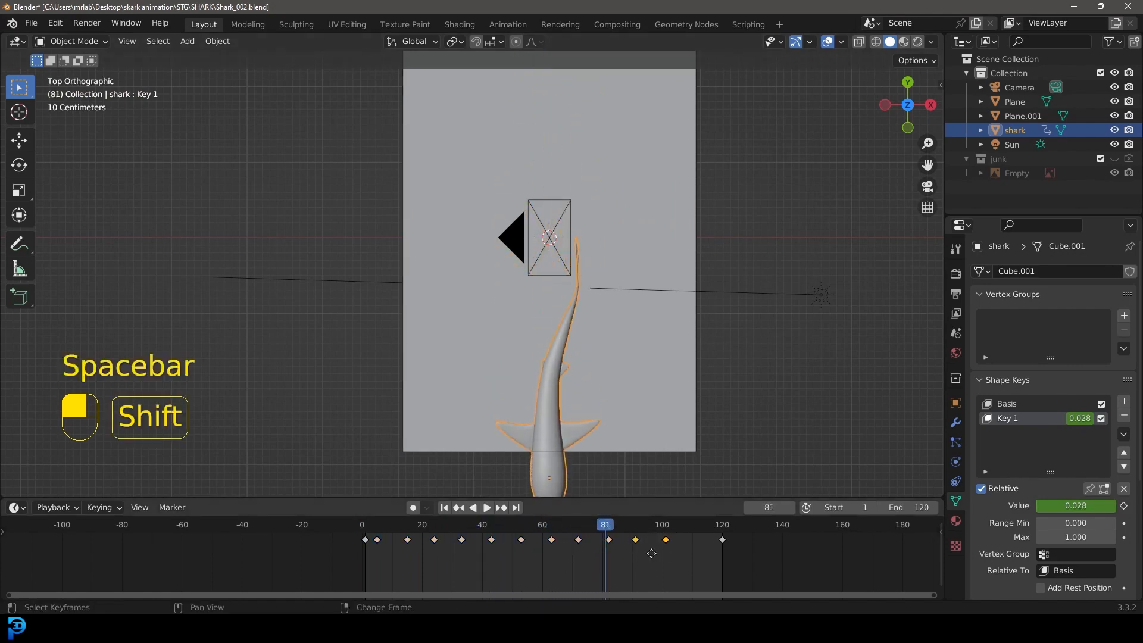
pyautogui.hotkey('shift', 'd')
pyautogui.click(709, 560)
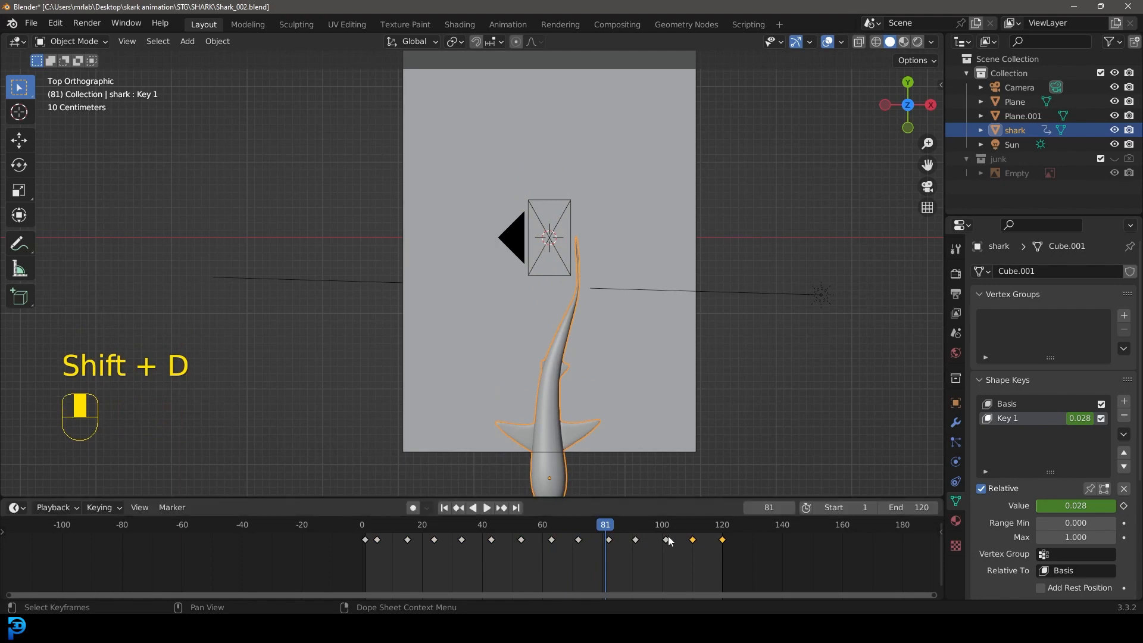
# - Play the full swimming animation and inspect the tail movement, ending in top view
pyautogui.press('space')
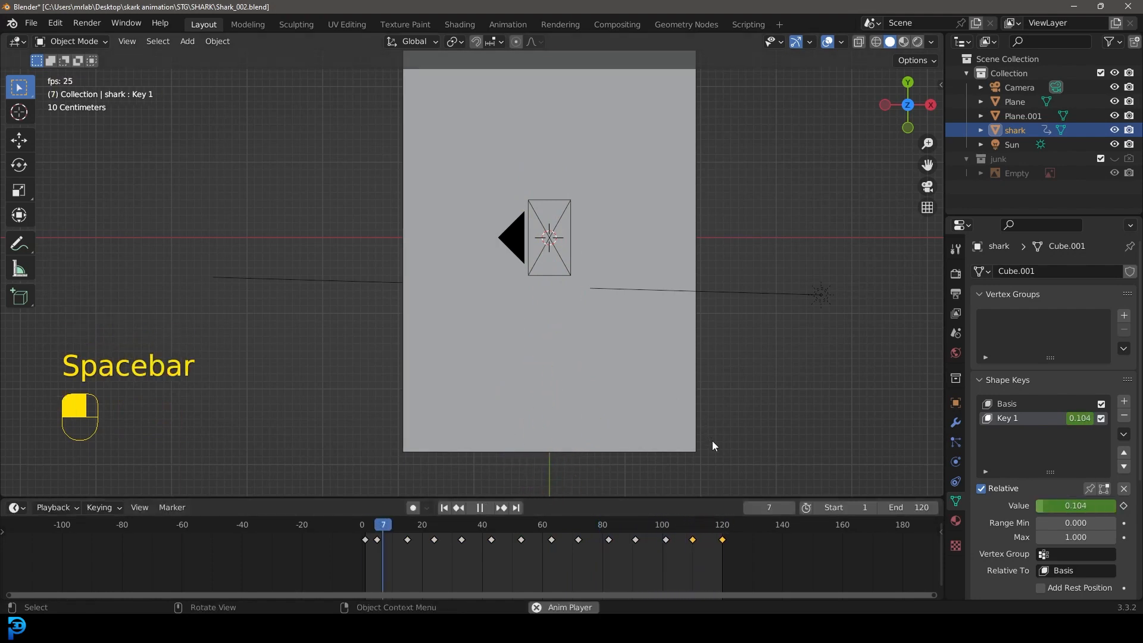
pyautogui.scroll(-4, 514, 303)
pyautogui.scroll(3, 575, 223)
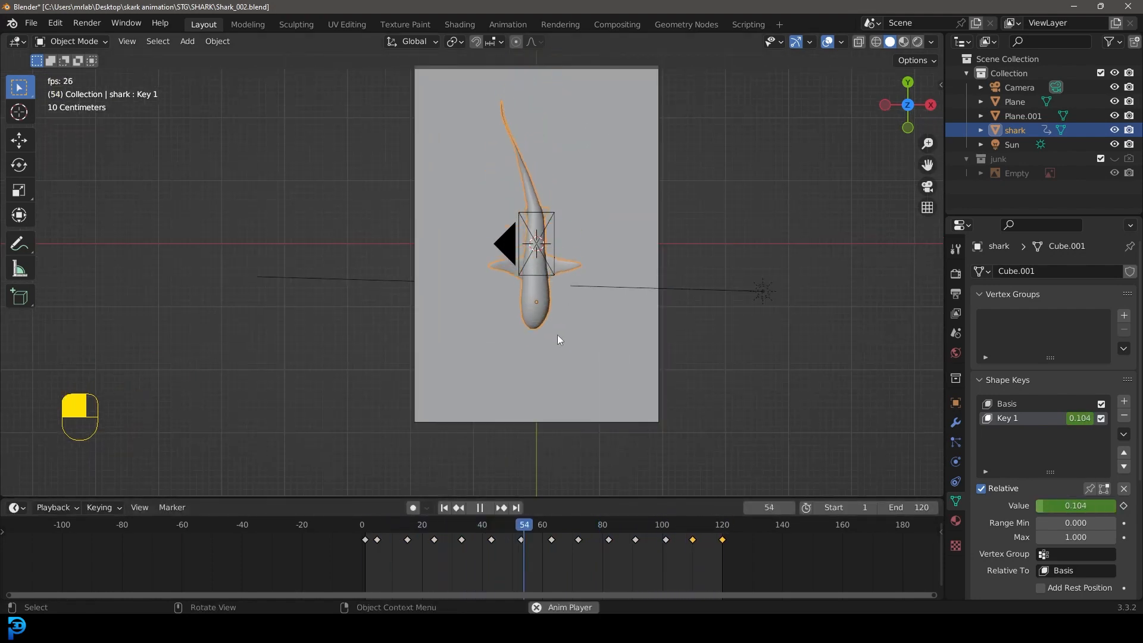
pyautogui.moveTo(559, 334); pyautogui.dragTo(643, 217, button='middle')
pyautogui.press('space')
pyautogui.press('KP_7')
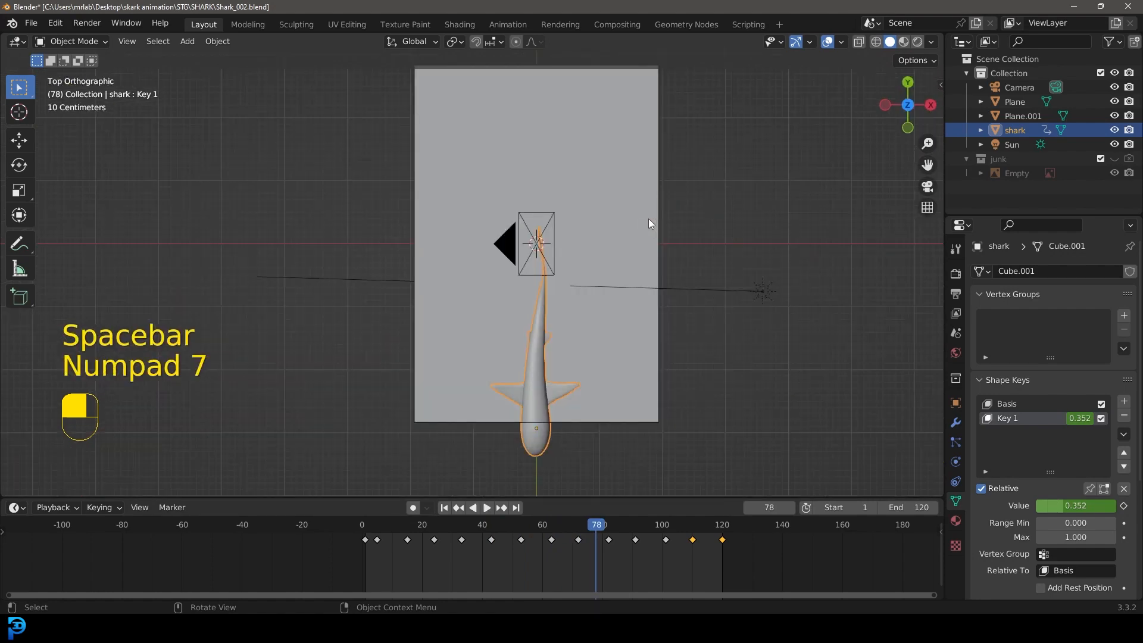
# - Review the Cycles render settings down to the Motion Blur option
pyautogui.click(956, 274)
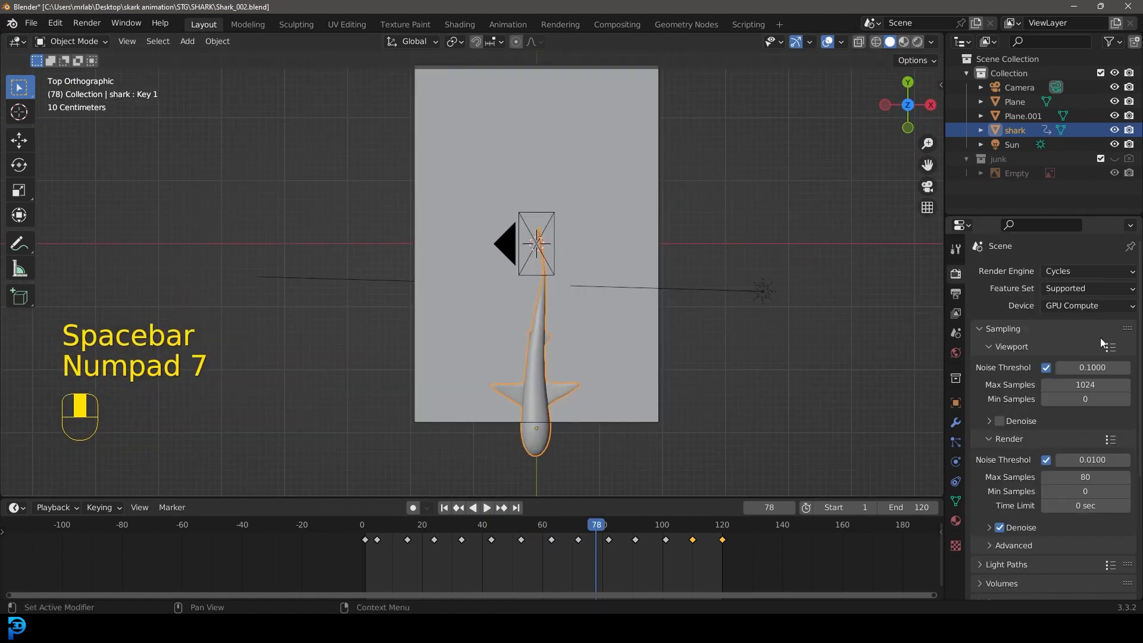
pyautogui.scroll(-5, 1072, 387)
pyautogui.scroll(-1, 1012, 477)
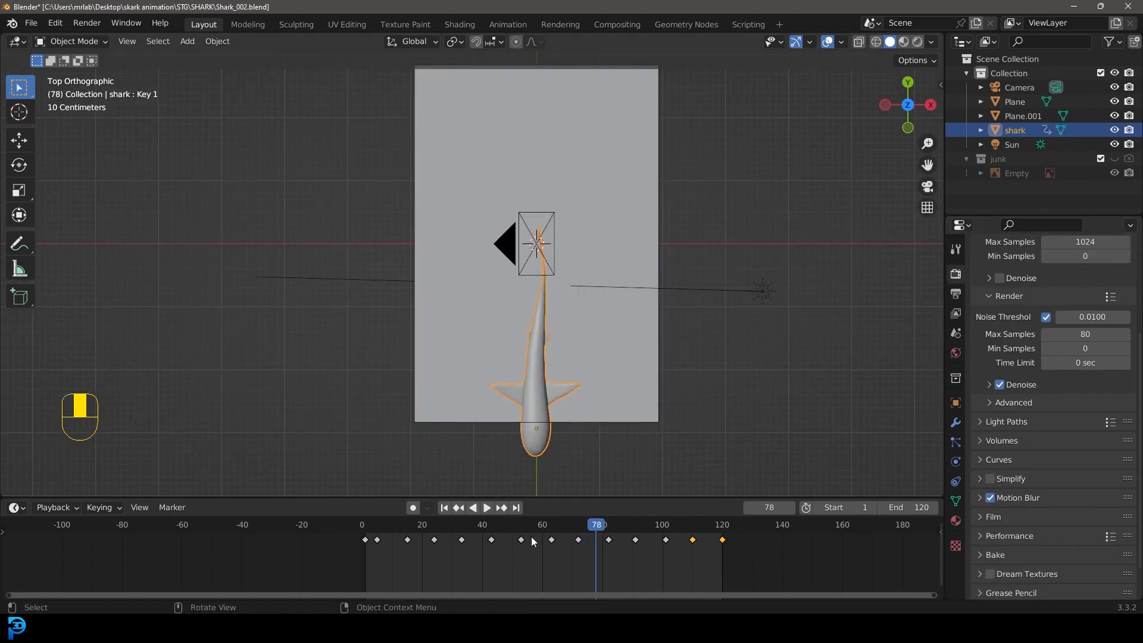
# - Move to frame 65, save the file and render that frame as a still image
pyautogui.moveTo(470, 543); pyautogui.dragTo(559, 560)
pyautogui.hotkey('ctrl', 's')
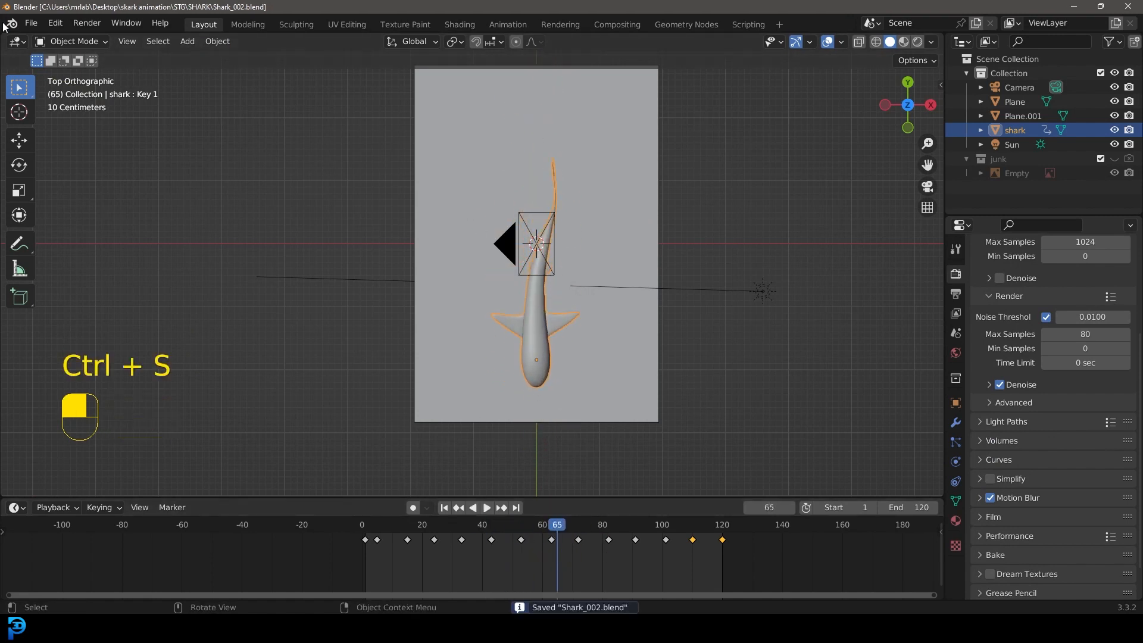
pyautogui.click(87, 22)
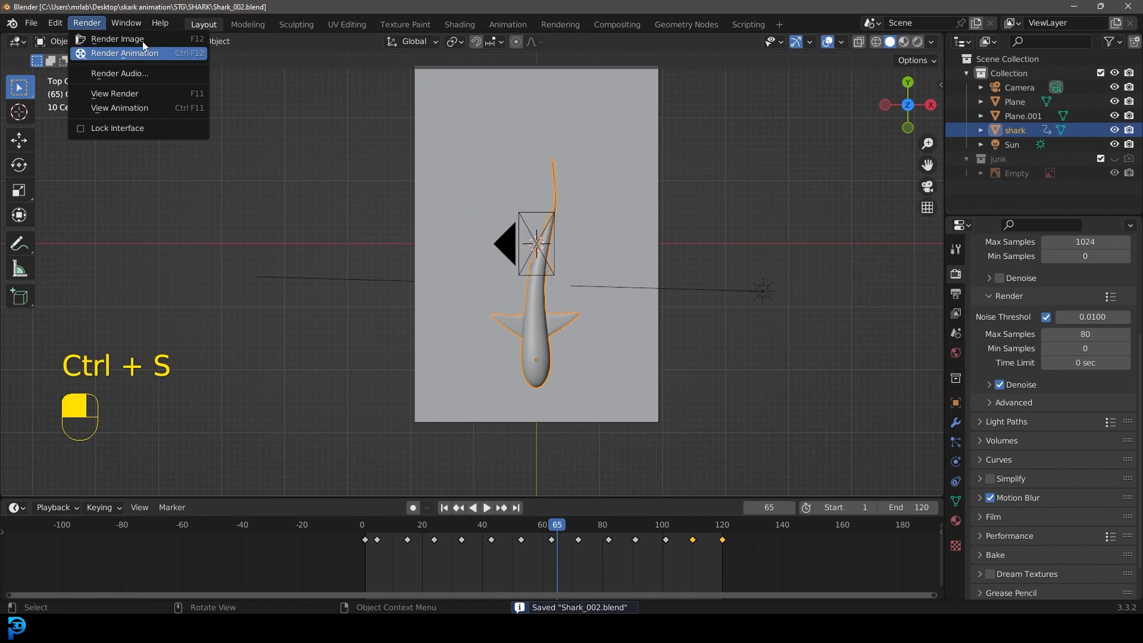
pyautogui.click(144, 39)
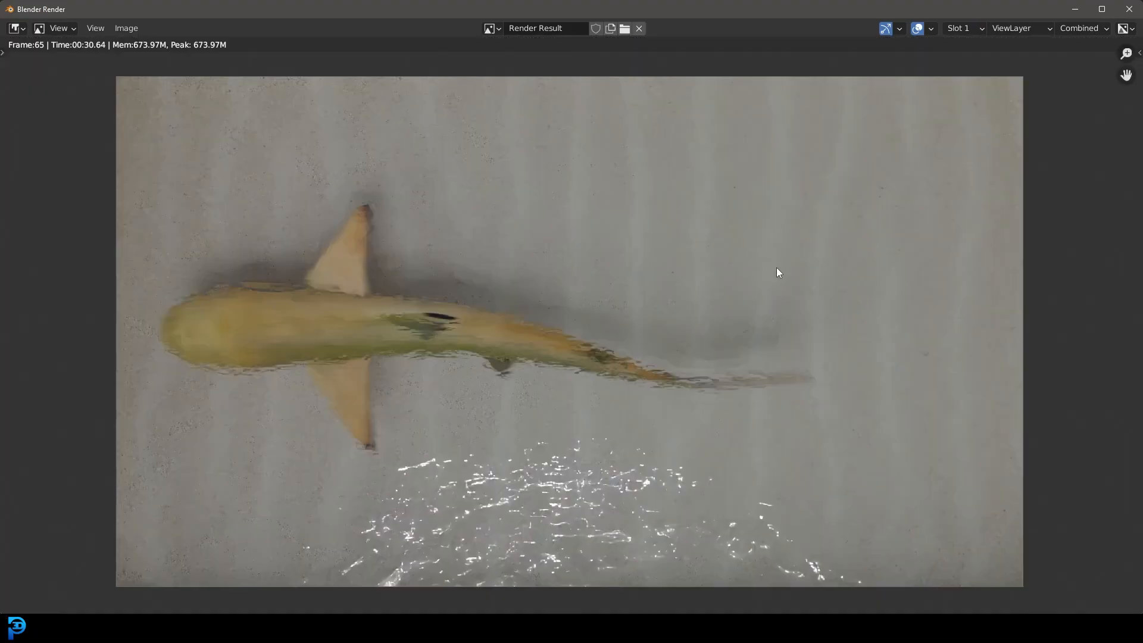
# - Inspect the rendered frame's shark, fins, tail and water reflections up close and as a whole, and close the render window
pyautogui.moveTo(485, 352); pyautogui.dragTo(749, 346, button='middle')
pyautogui.scroll(5, 749, 345)
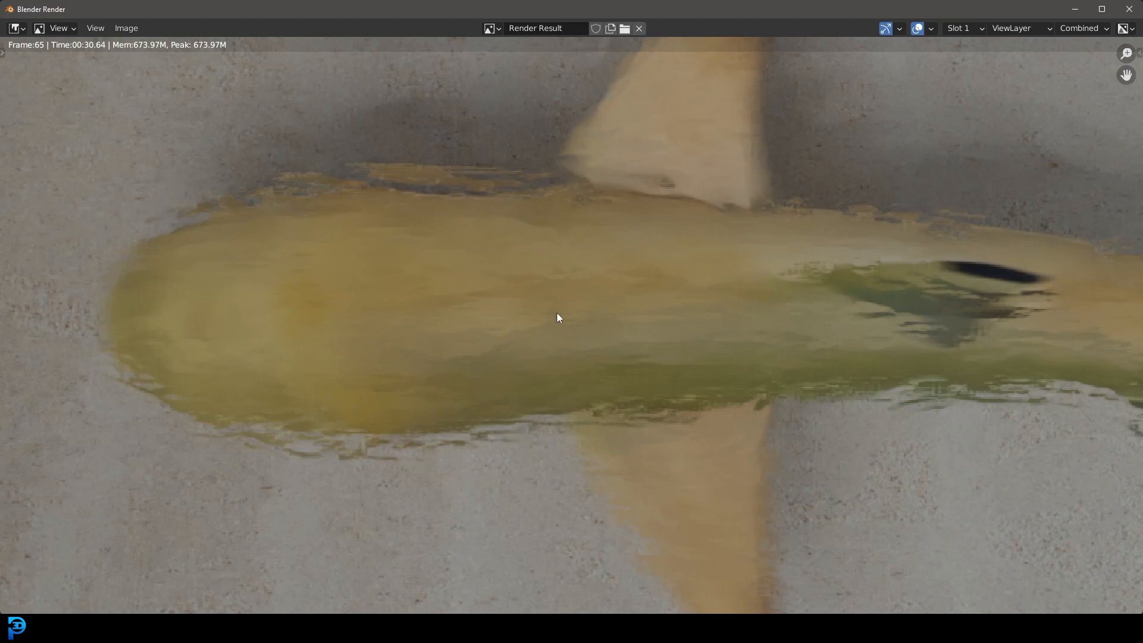
pyautogui.scroll(-4, 358, 337)
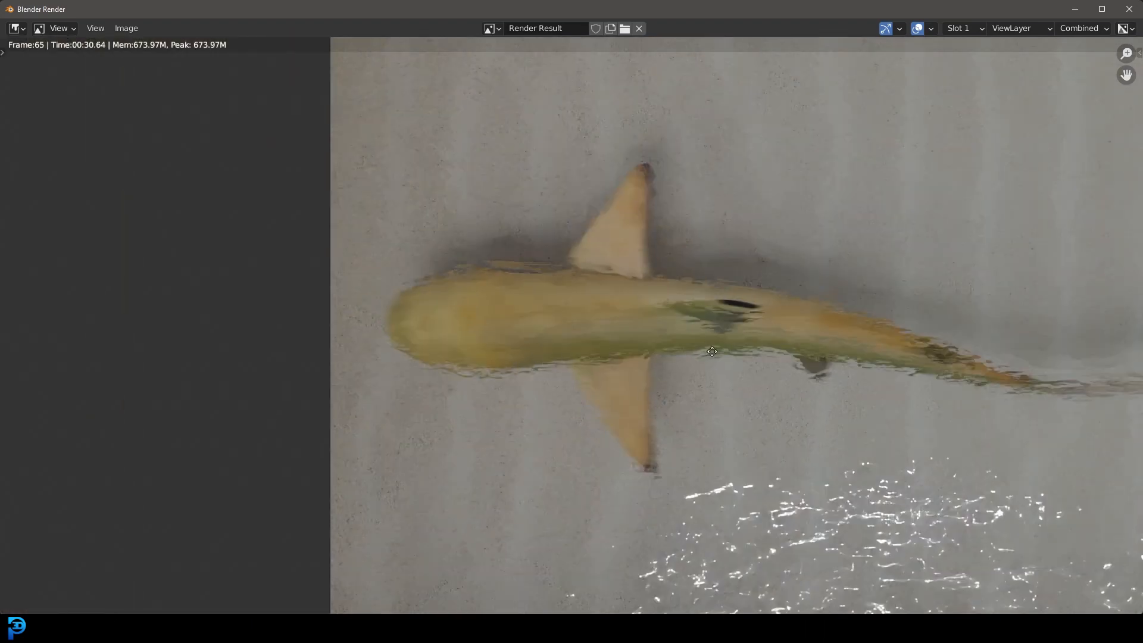
pyautogui.scroll(3, 712, 352)
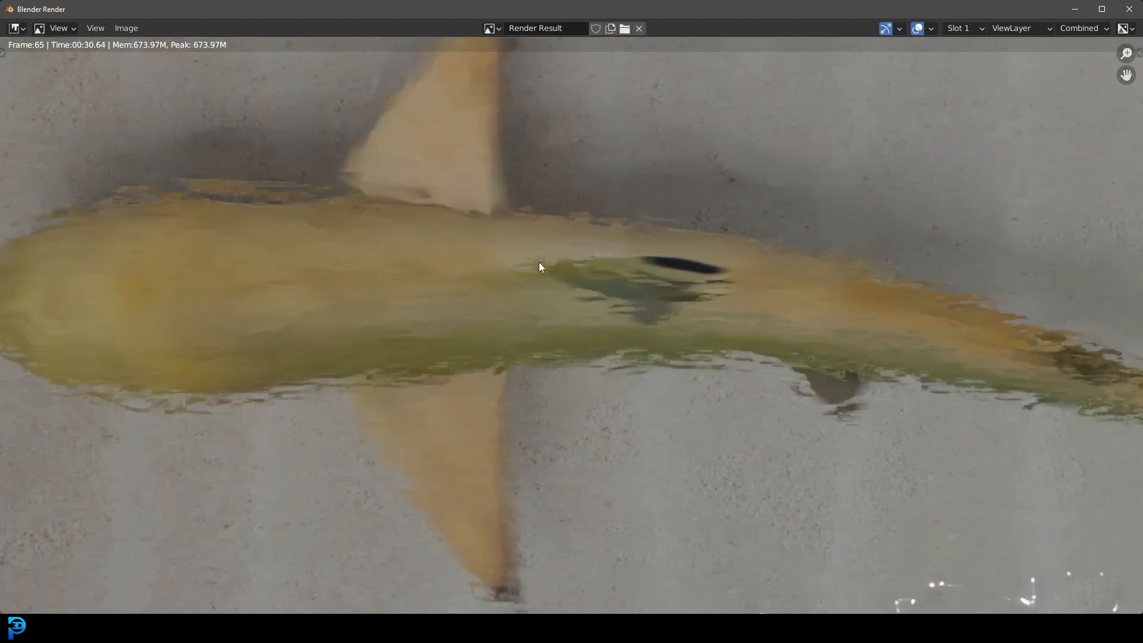
pyautogui.scroll(-3, 547, 271)
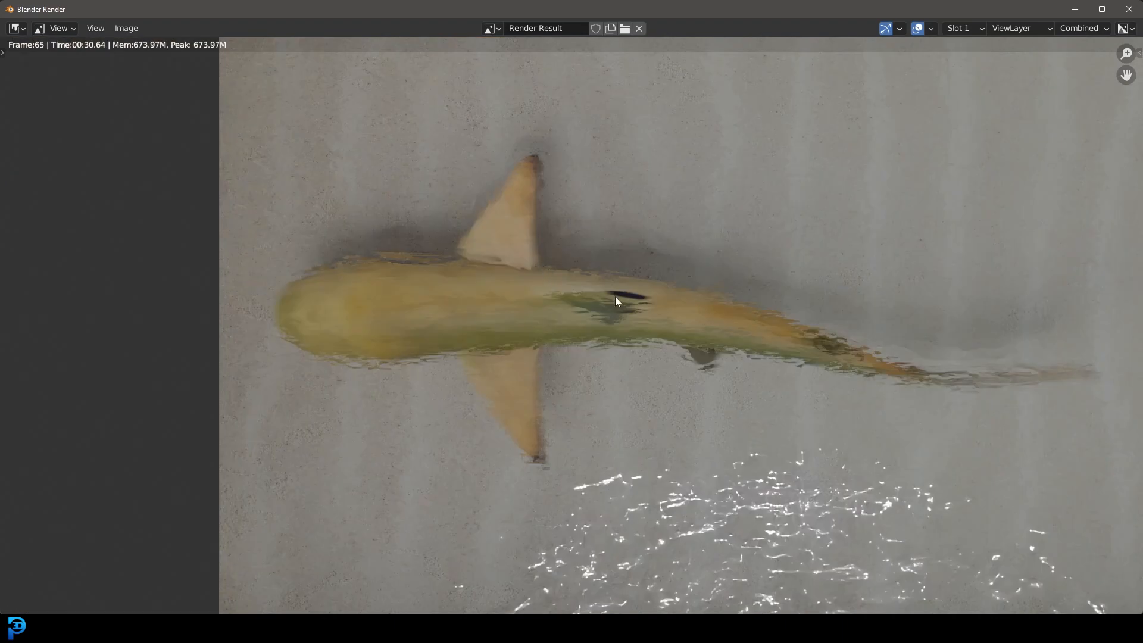
pyautogui.scroll(-3, 615, 296)
pyautogui.scroll(2, 757, 216)
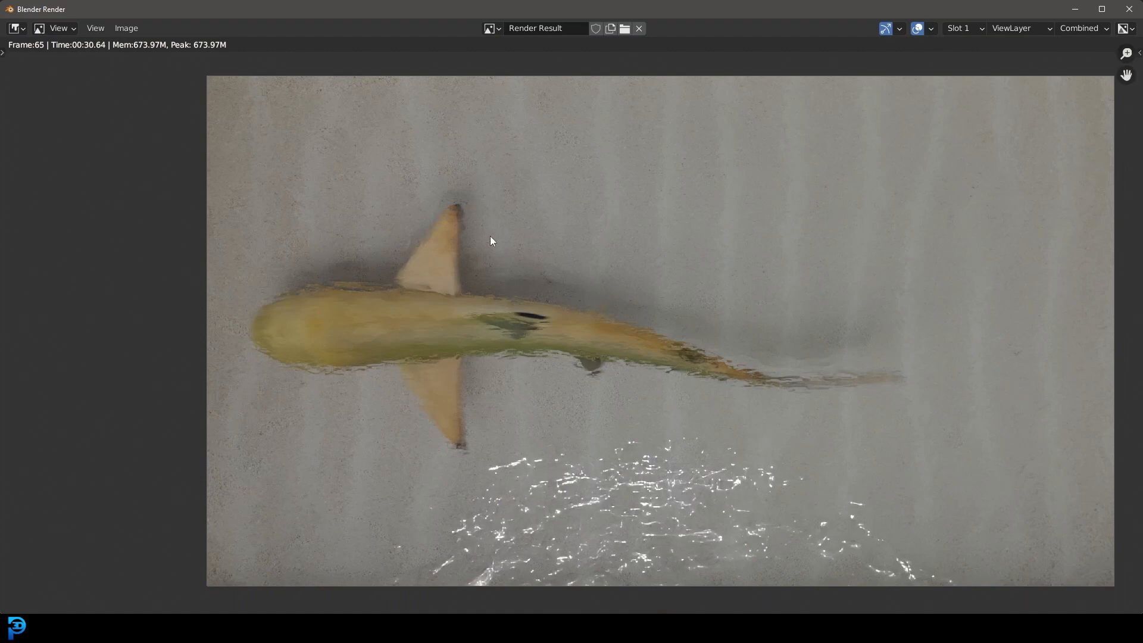
pyautogui.scroll(-3, 617, 412)
pyautogui.scroll(4, 717, 350)
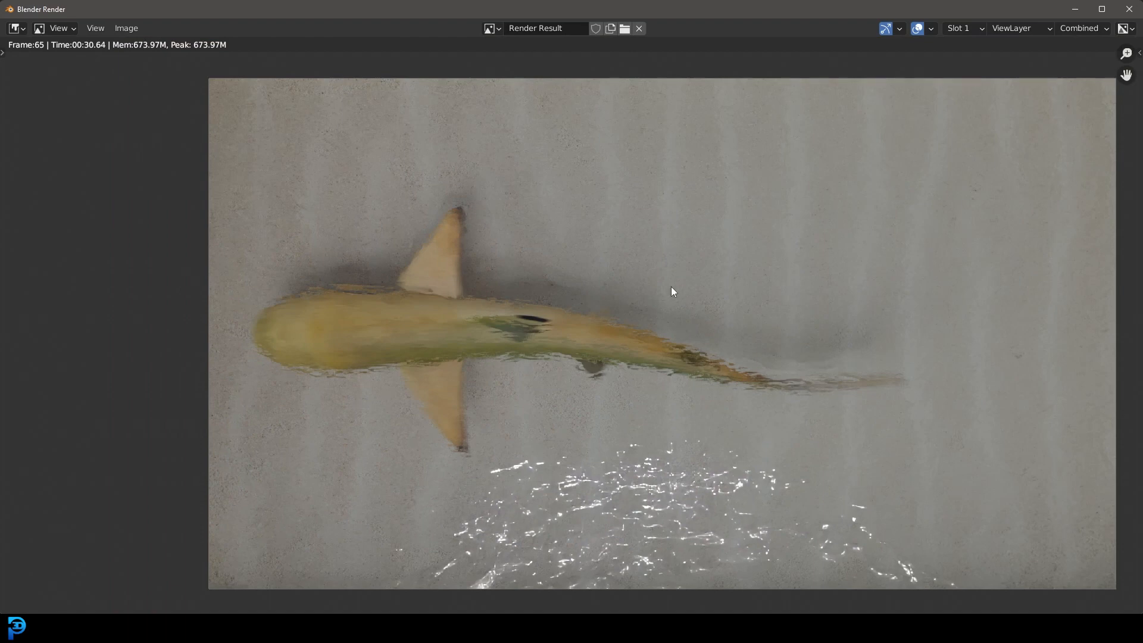
pyautogui.moveTo(665, 291); pyautogui.dragTo(634, 293, button='middle')
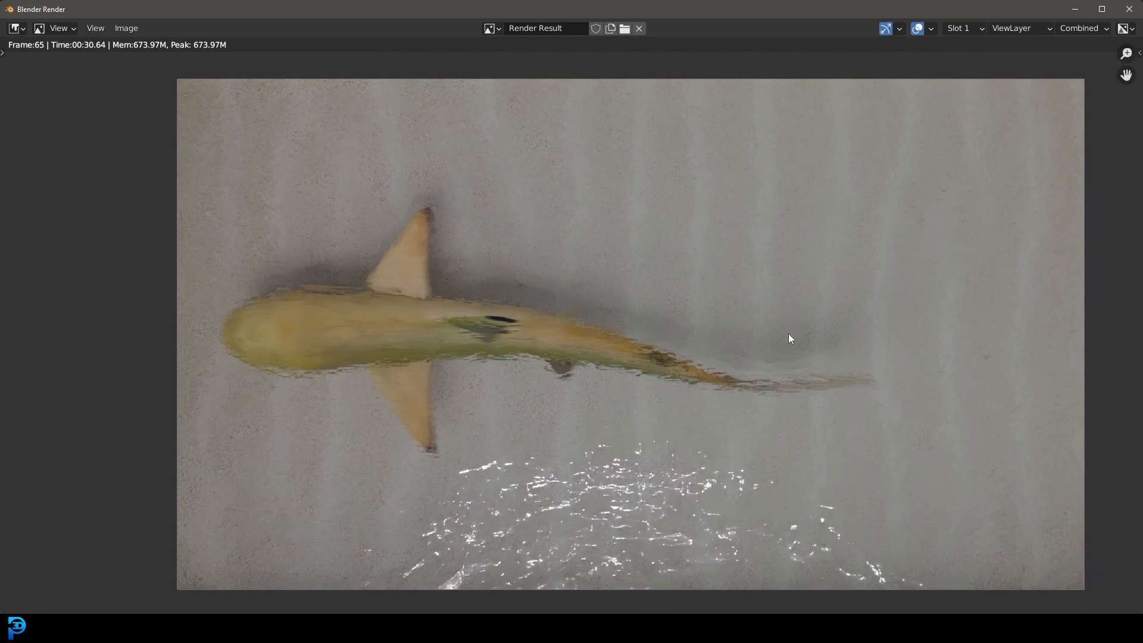
pyautogui.click(1130, 9)
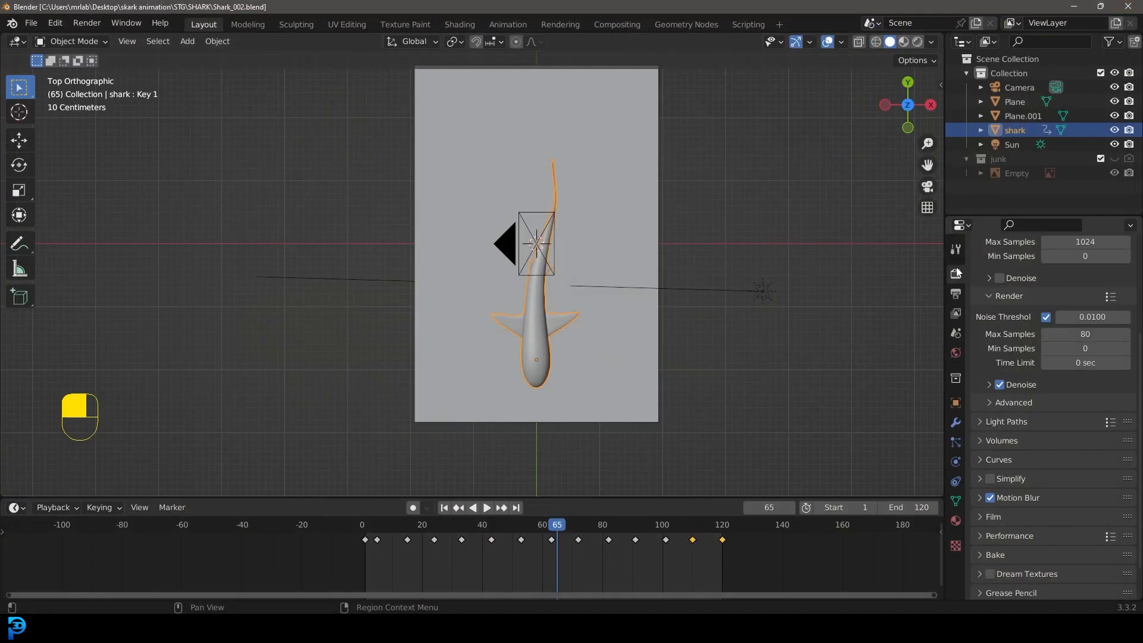
# - Set the output format to FFmpeg Video with an MPEG-4 container and save the file
pyautogui.click(957, 294)
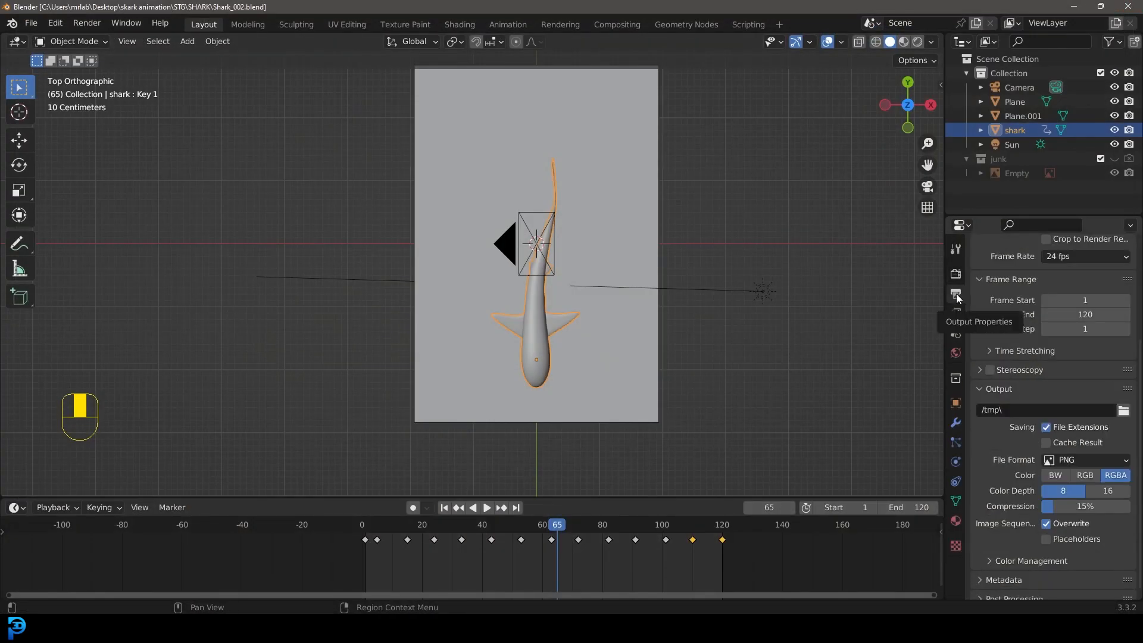
pyautogui.click(1097, 459)
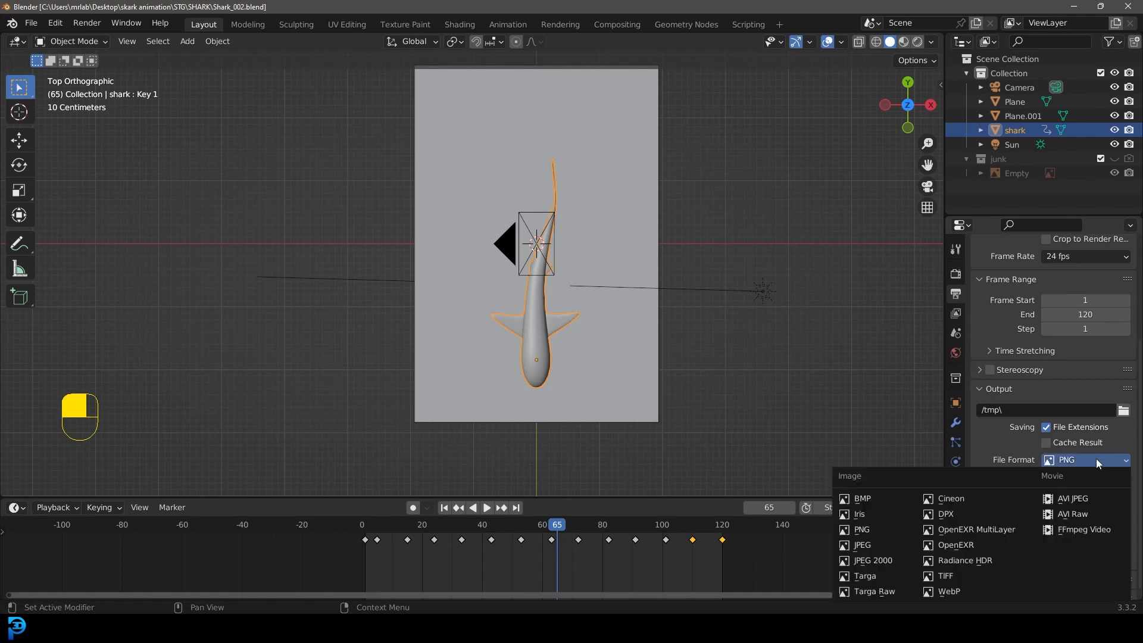
pyautogui.click(1080, 530)
pyautogui.click(996, 552)
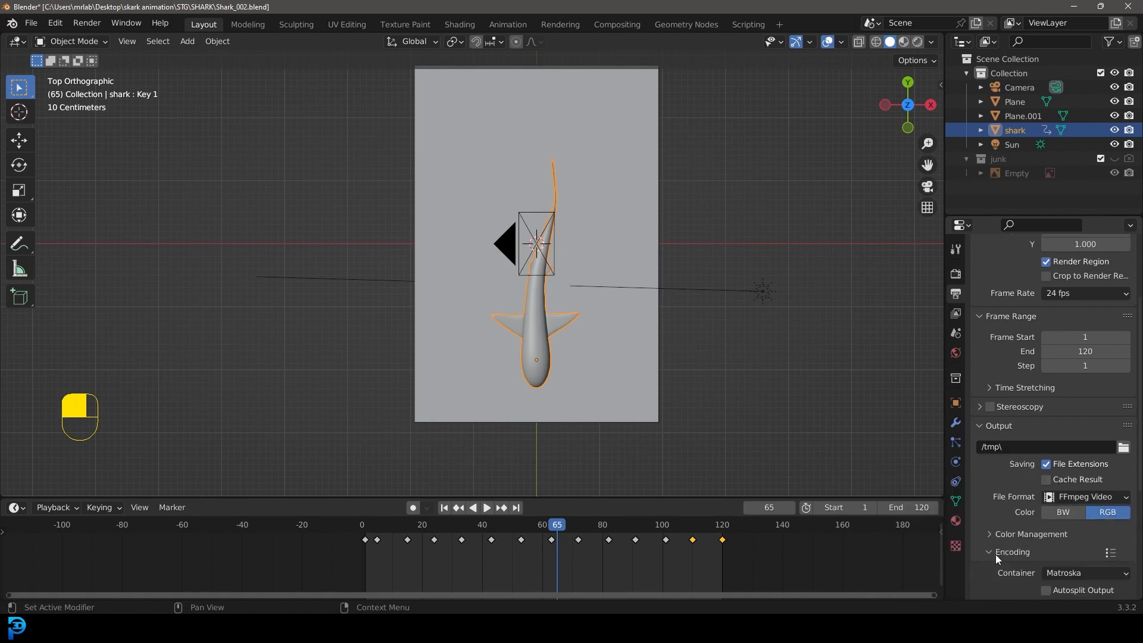
pyautogui.scroll(-3, 1012, 533)
pyautogui.click(1065, 503)
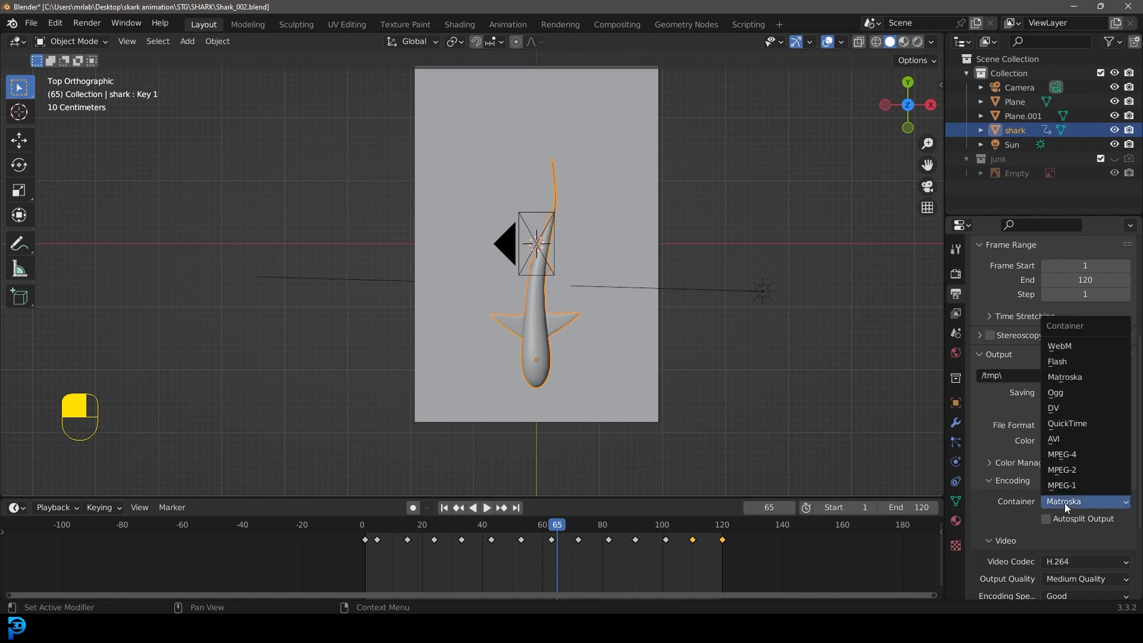
pyautogui.click(1060, 456)
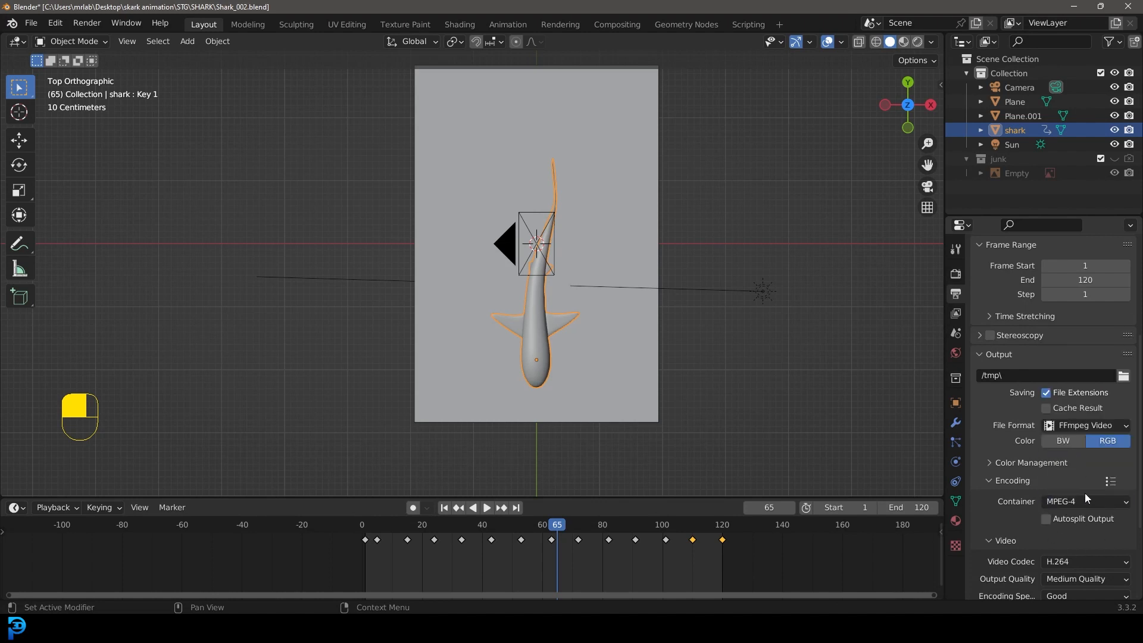
pyautogui.hotkey('ctrl', 's')
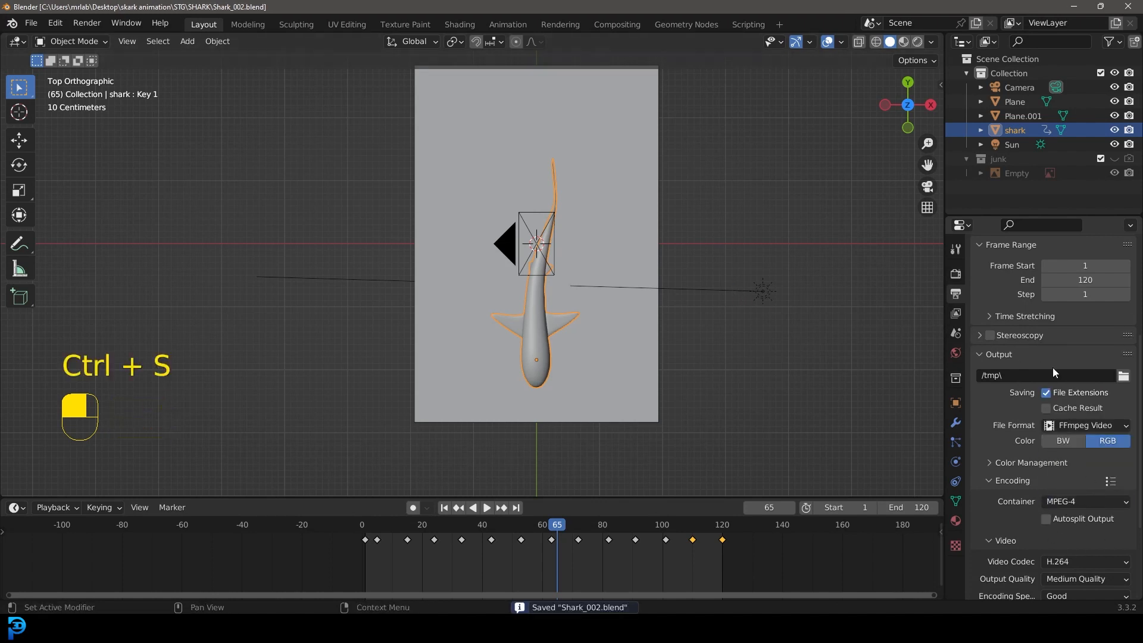
# - Set the output folder to the Desktop and render the animation
pyautogui.click(1124, 376)
pyautogui.click(261, 271)
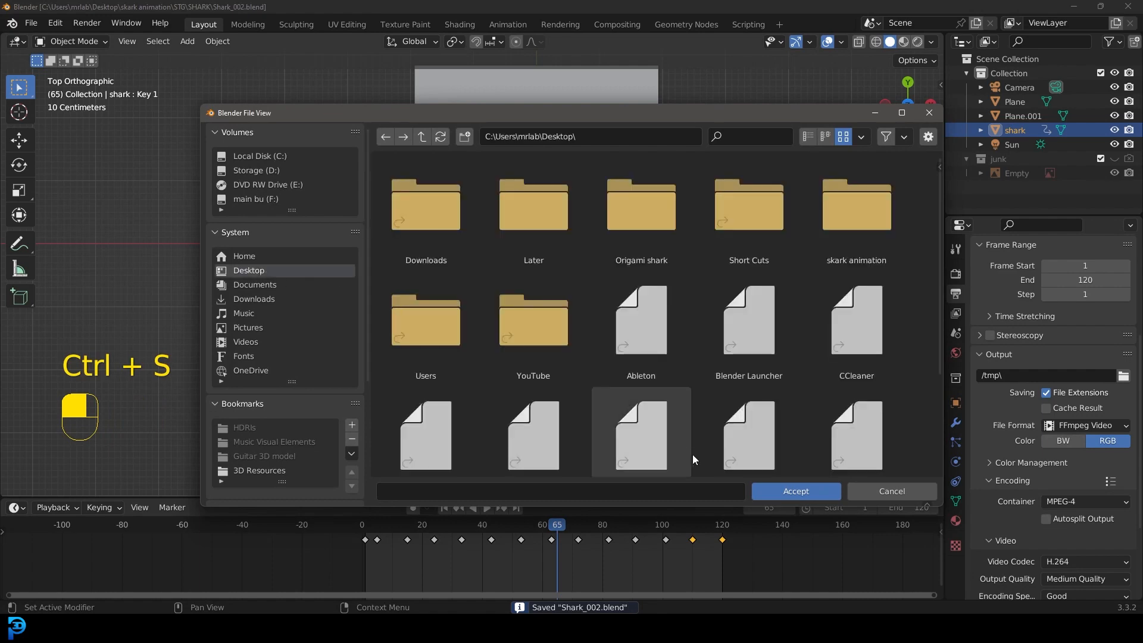
pyautogui.click(796, 491)
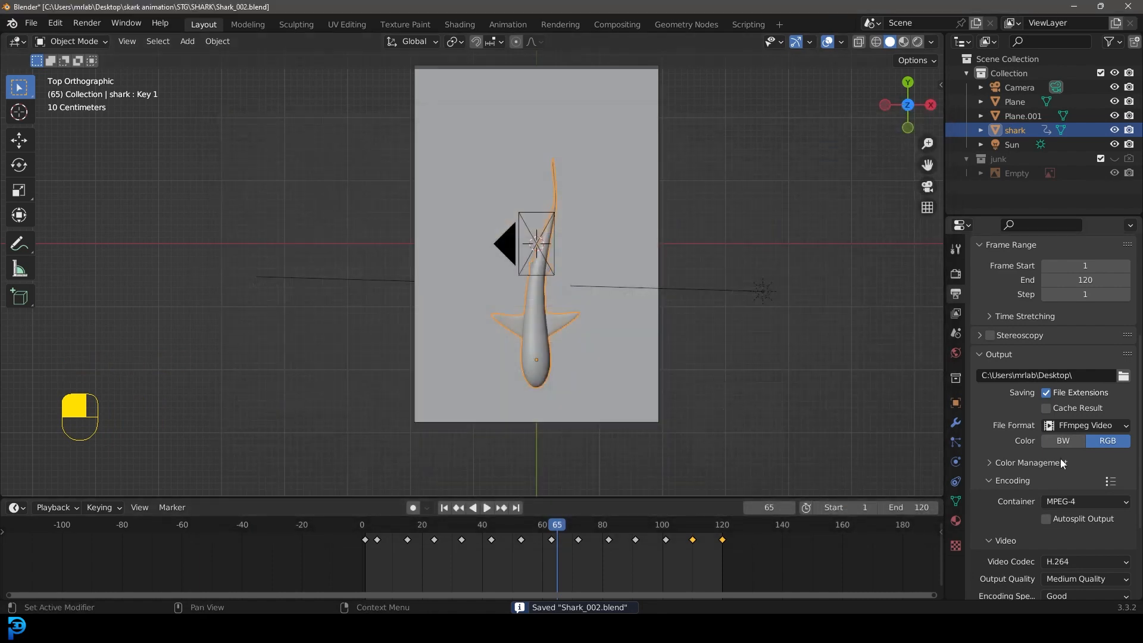
pyautogui.click(87, 23)
pyautogui.click(162, 52)
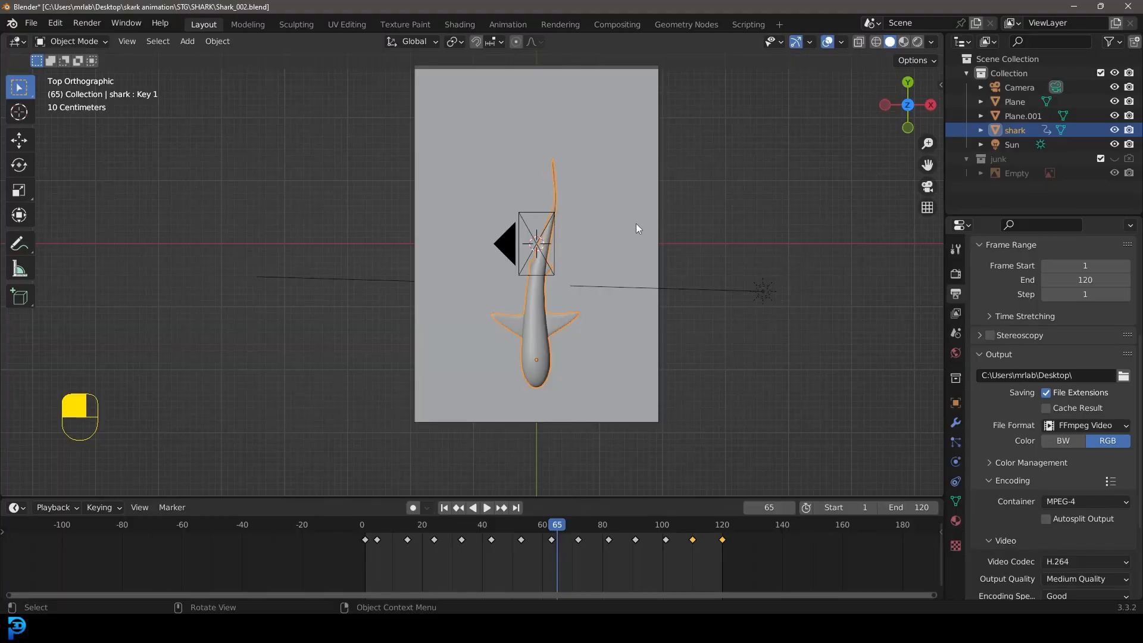
# - View the shark in its sand box from an angled perspective and open the viewport shading choices
pyautogui.moveTo(636, 228)
pyautogui.mouseDown(button='middle')
pyautogui.moveTo(608, 327)
pyautogui.moveTo(584, 293)
pyautogui.moveTo(619, 312)
pyautogui.moveTo(562, 319)
pyautogui.mouseUp(button='middle')
pyautogui.press('z')
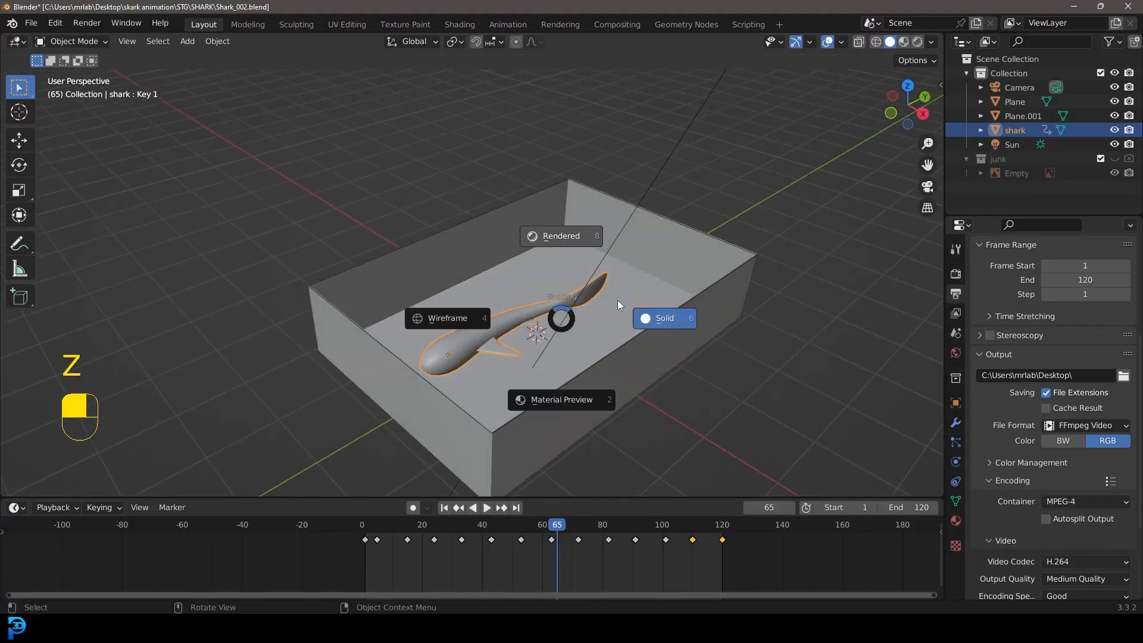